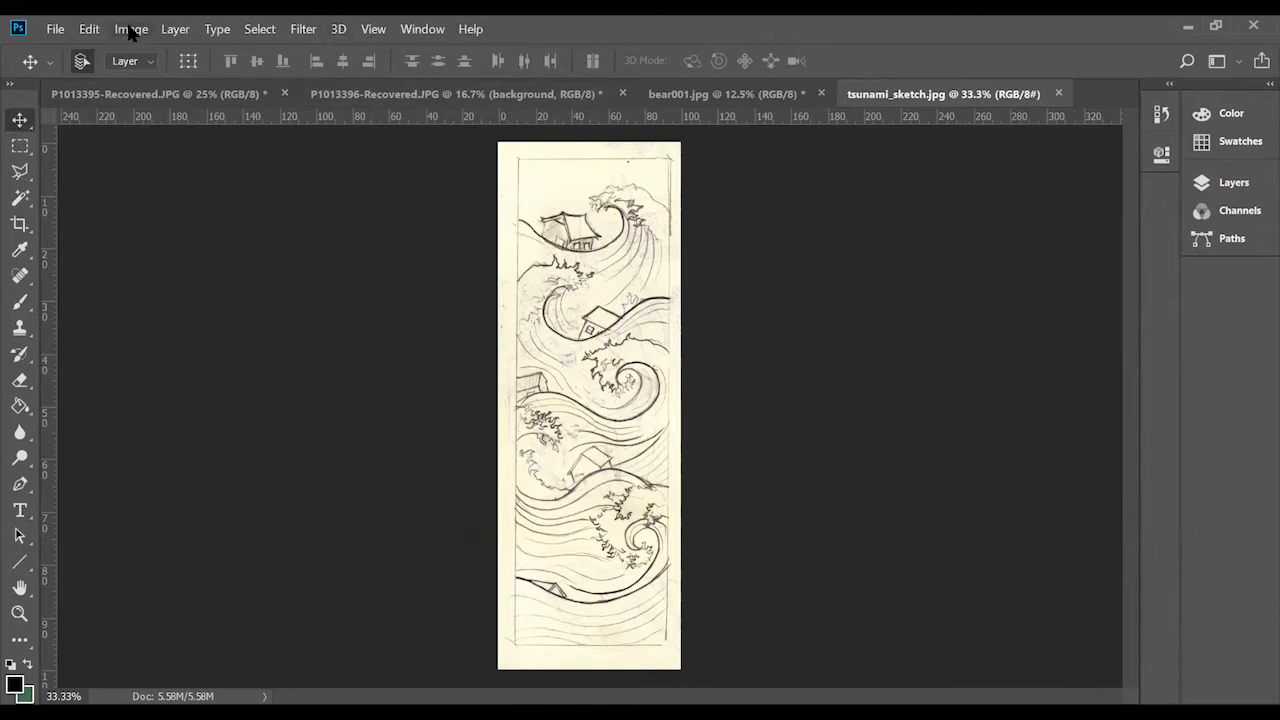
Turn off resampling in the image size settings and set the resolution to 72 pixels/inch.
{"action": "left_click", "coordinate": [130, 29]}
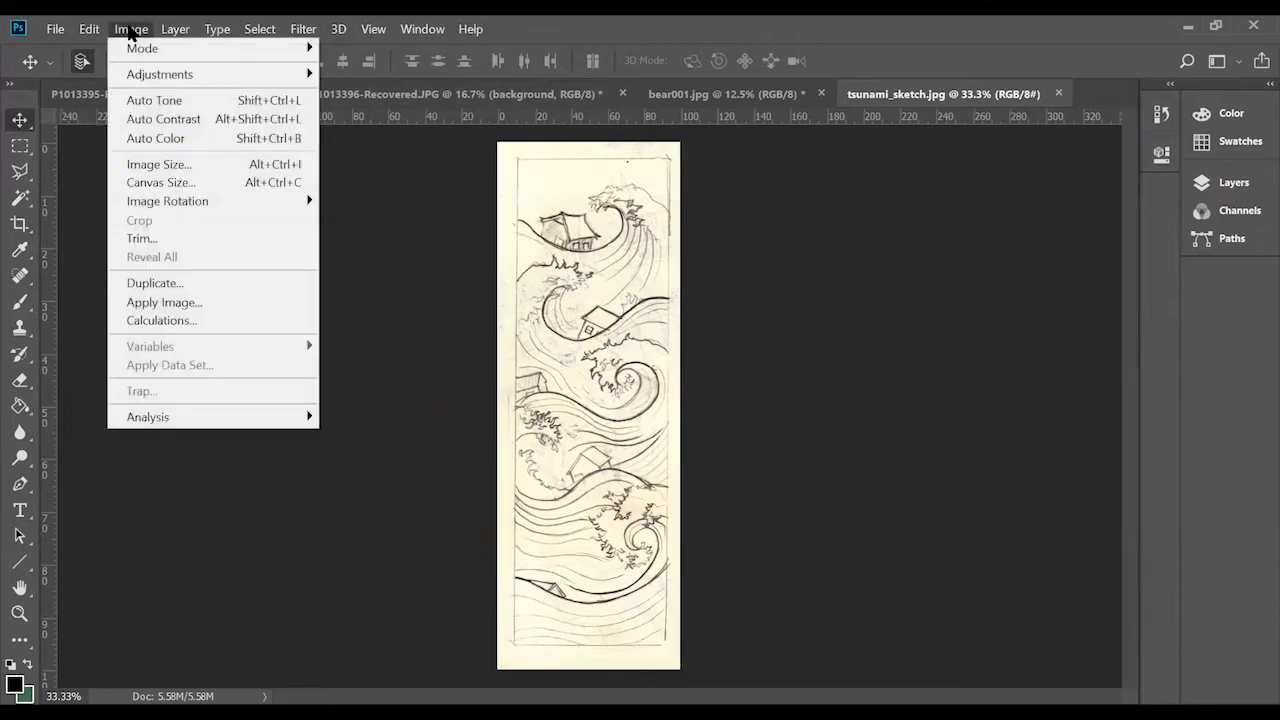
{"action": "left_click", "coordinate": [158, 164]}
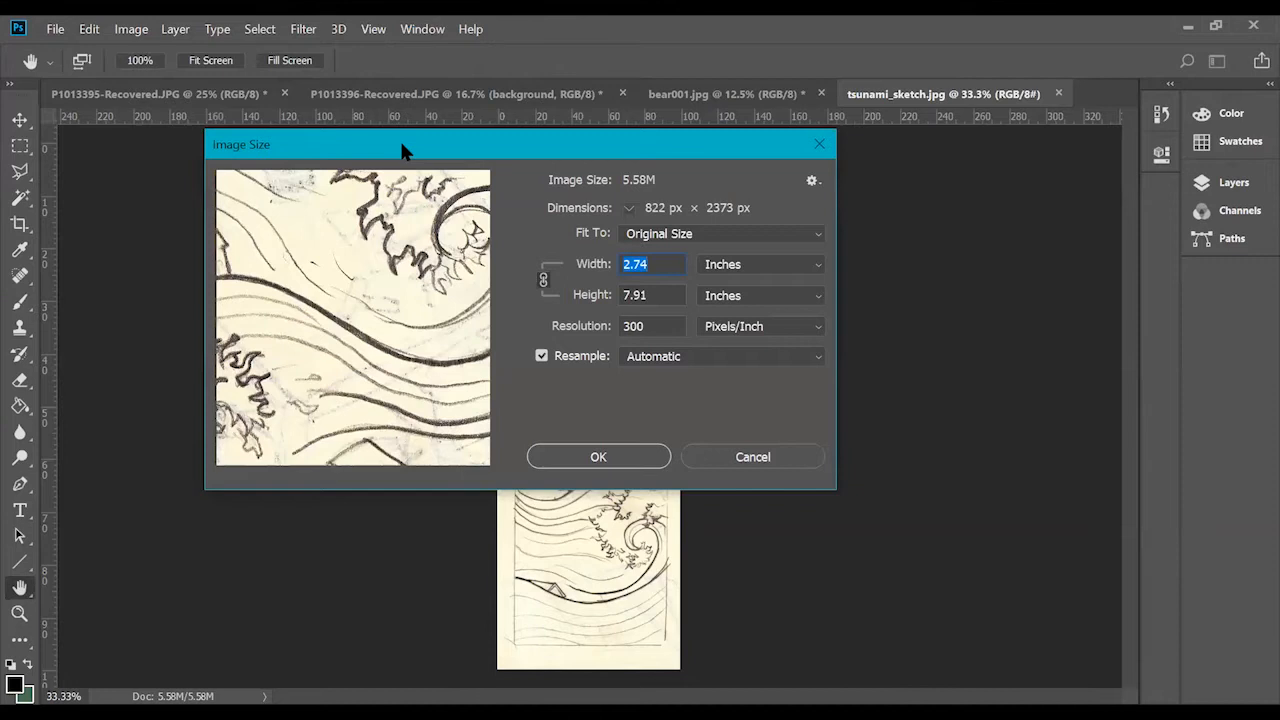
{"action": "left_click_drag", "start_coordinate": [401, 144], "coordinate": [722, 166]}
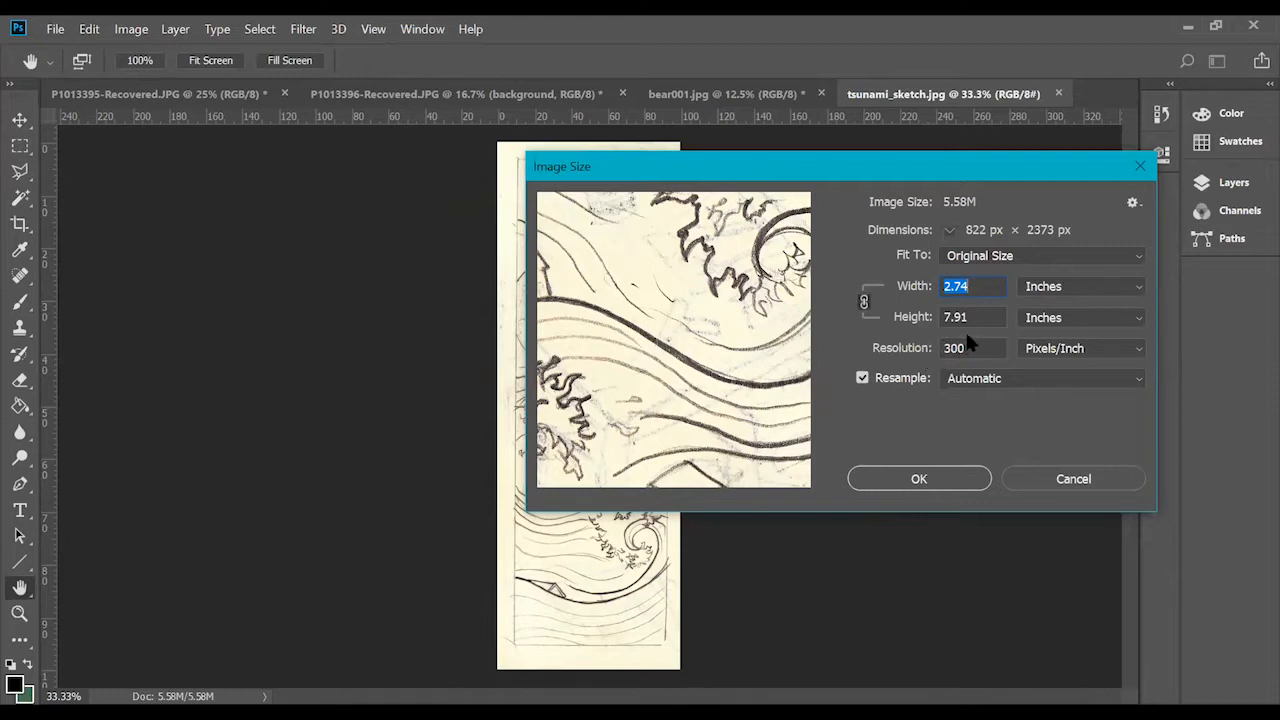
{"action": "left_click", "coordinate": [862, 380]}
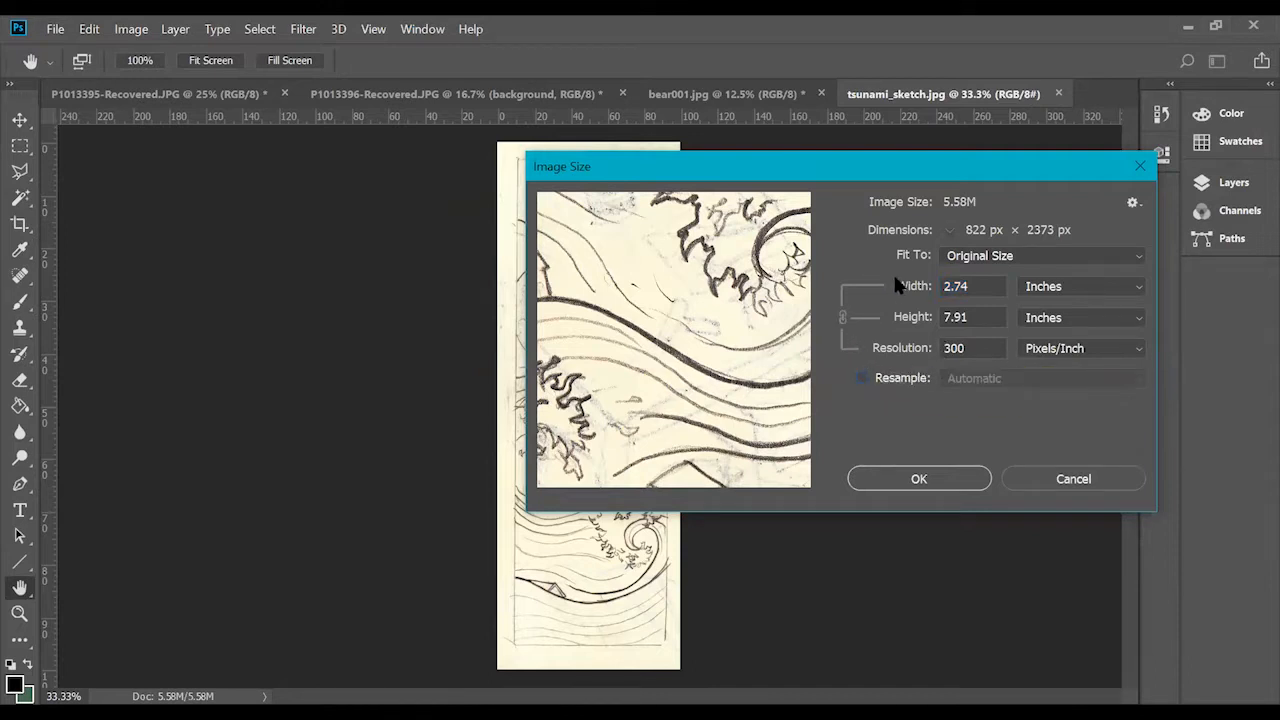
{"action": "double_click", "coordinate": [955, 348]}
{"action": "type", "text": "72"}
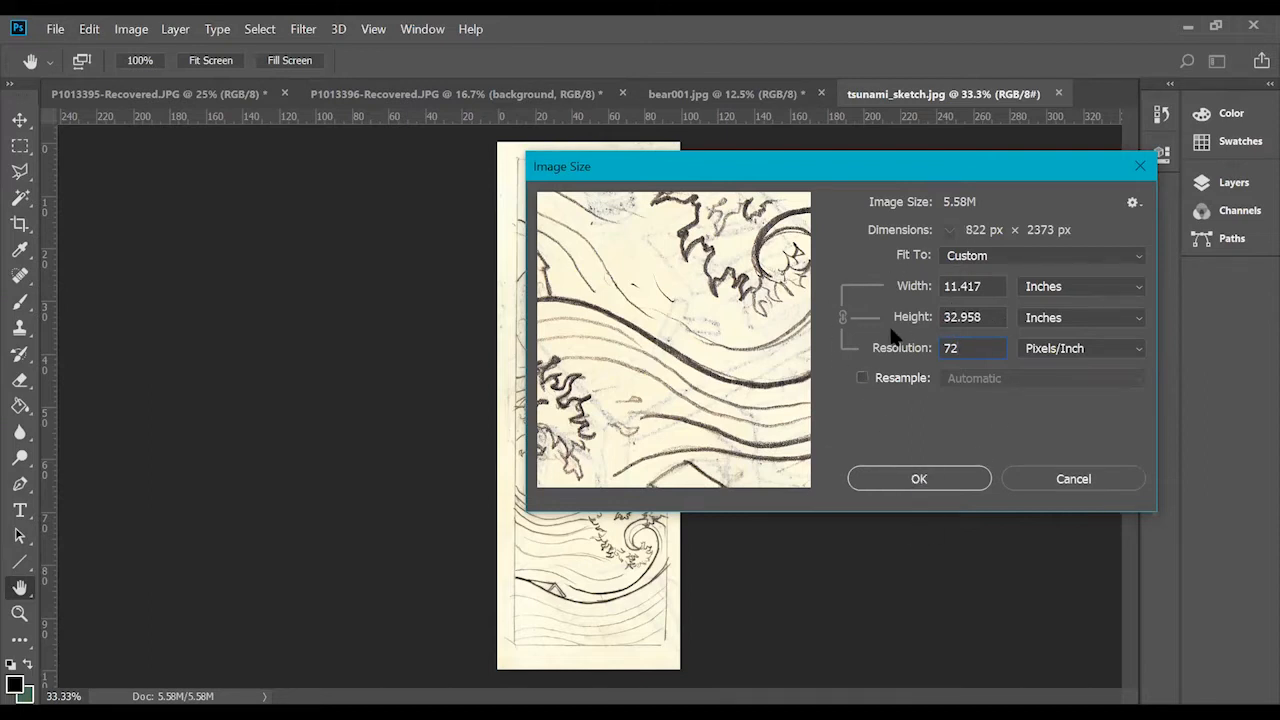
Set the resolution back to 300 pixels/inch and turn resampling on again.
{"action": "left_click", "coordinate": [861, 378]}
{"action": "left_click", "coordinate": [861, 378]}
{"action": "double_click", "coordinate": [955, 348]}
{"action": "type", "text": "300"}
{"action": "left_click", "coordinate": [861, 378]}
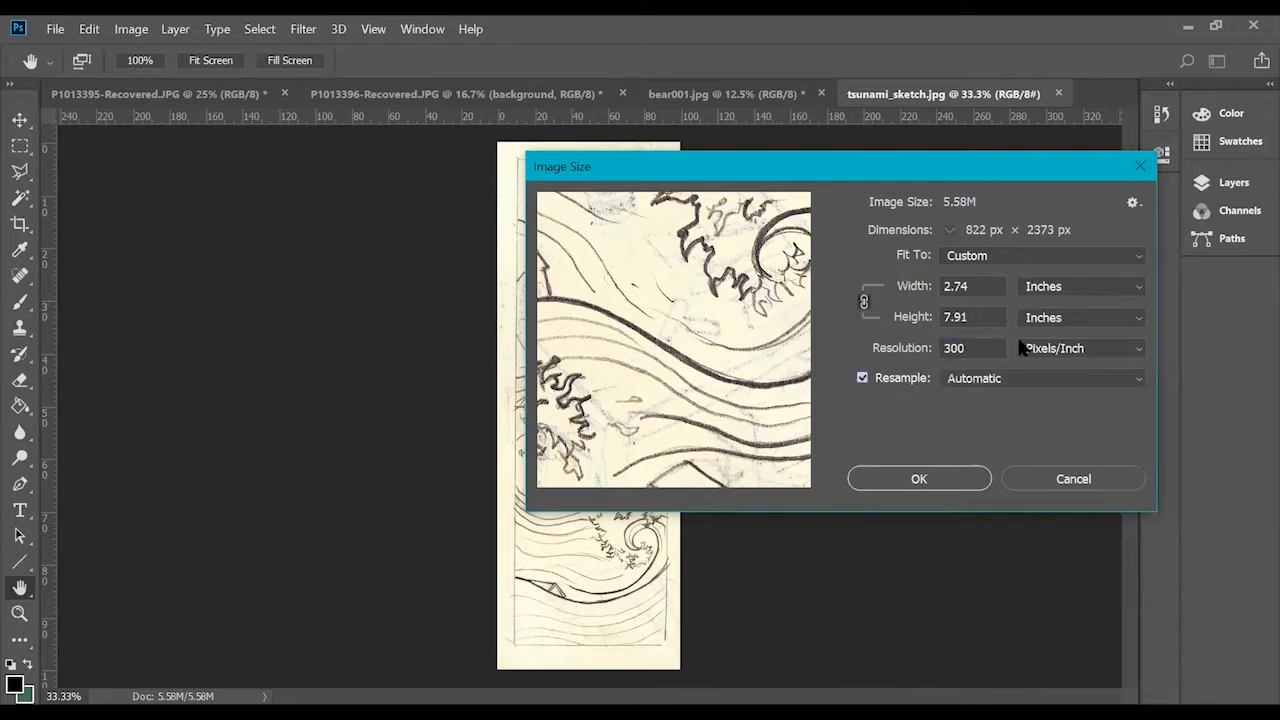
Try an image height of 9 inches with resampling on, and discard the image size changes.
{"action": "double_click", "coordinate": [988, 318]}
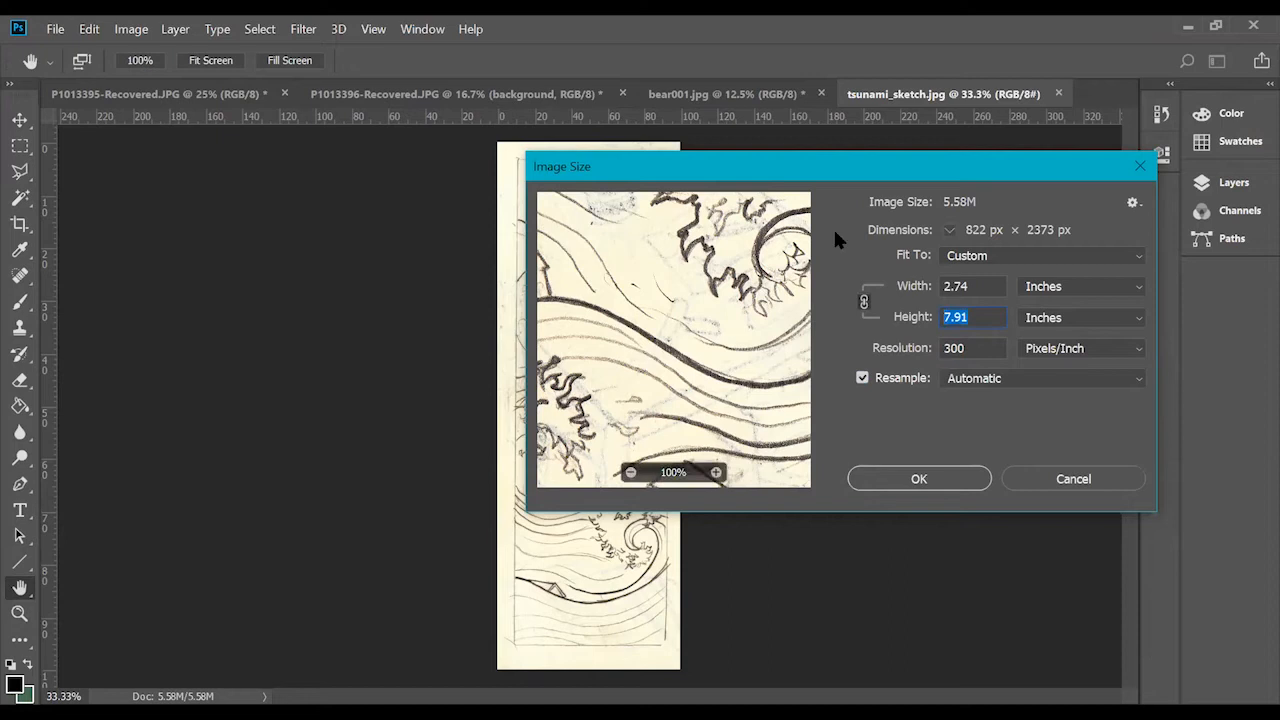
{"action": "type", "text": "9"}
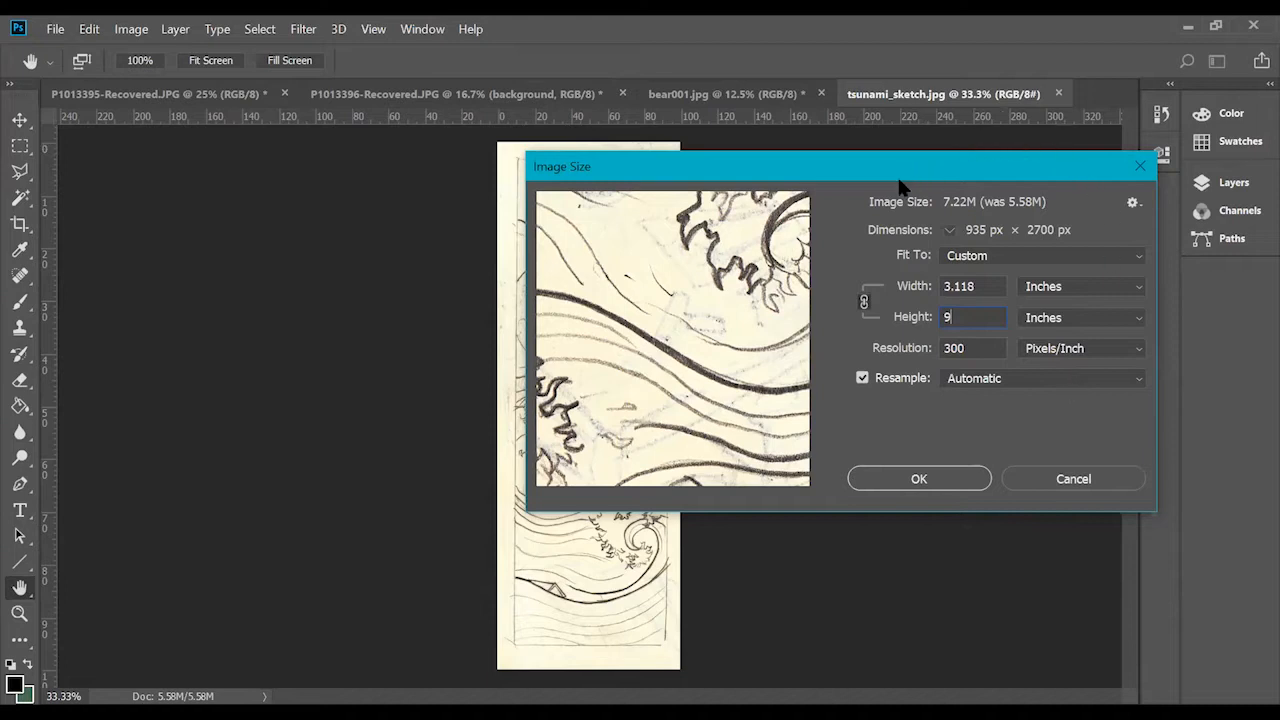
{"action": "left_click", "coordinate": [1064, 480]}
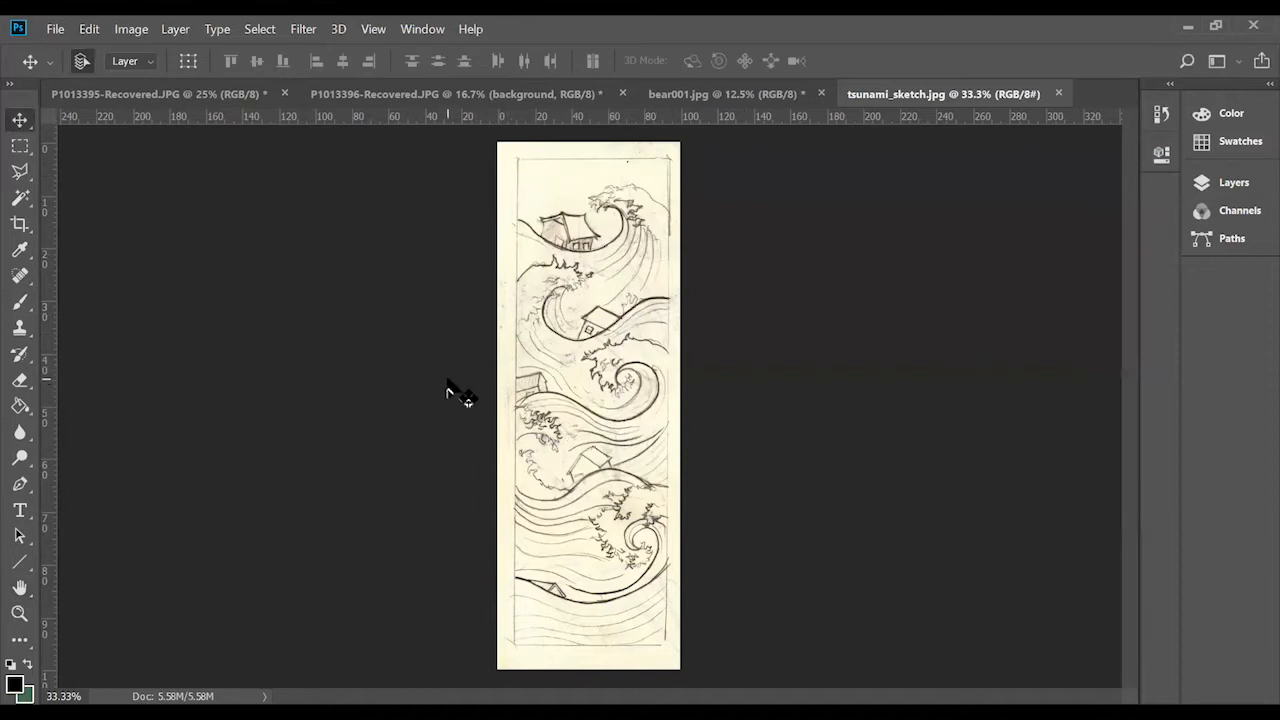
{"action": "left_click", "coordinate": [20, 226]}
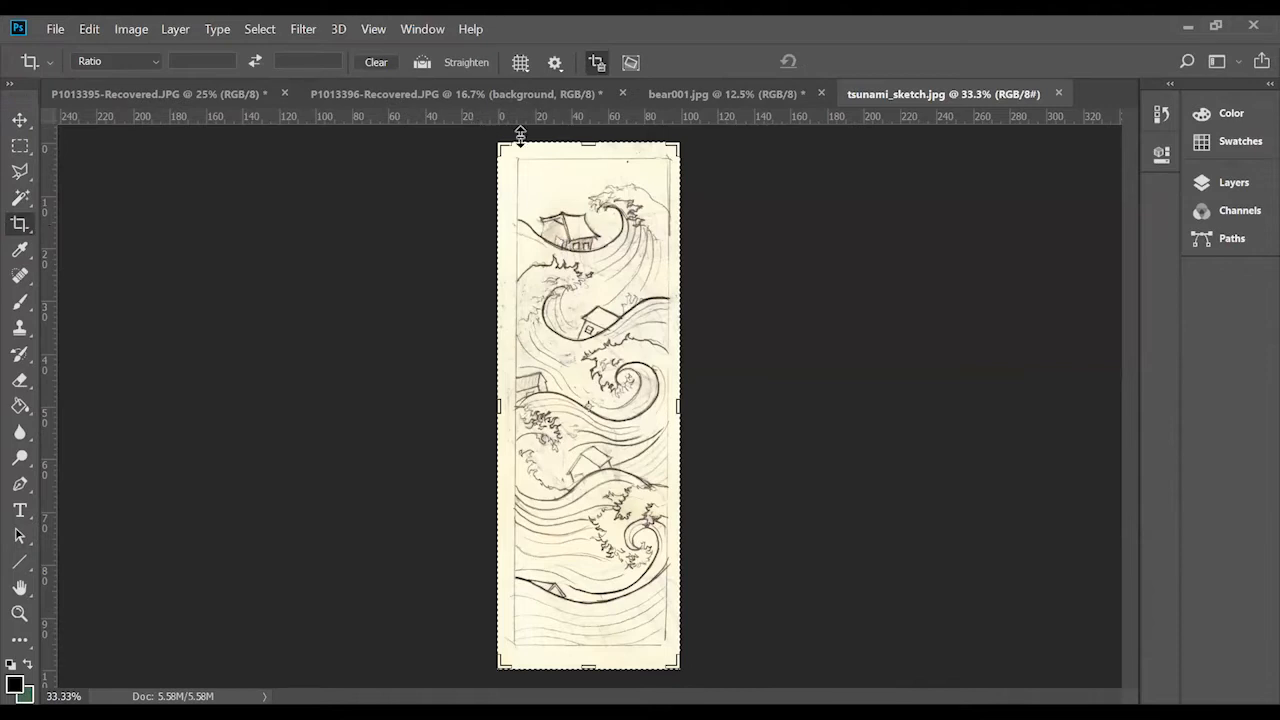
{"action": "left_click_drag", "start_coordinate": [587, 148], "coordinate": [588, 142]}
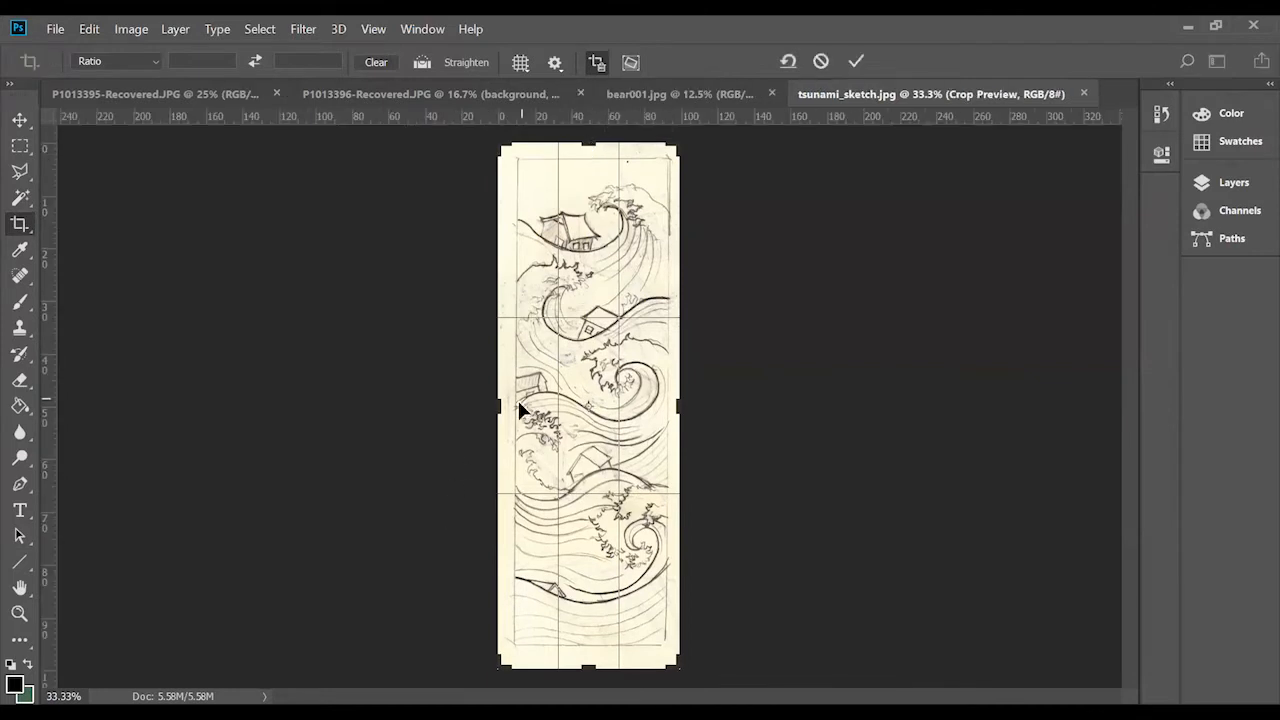
{"action": "left_click_drag", "start_coordinate": [499, 406], "coordinate": [503, 406]}
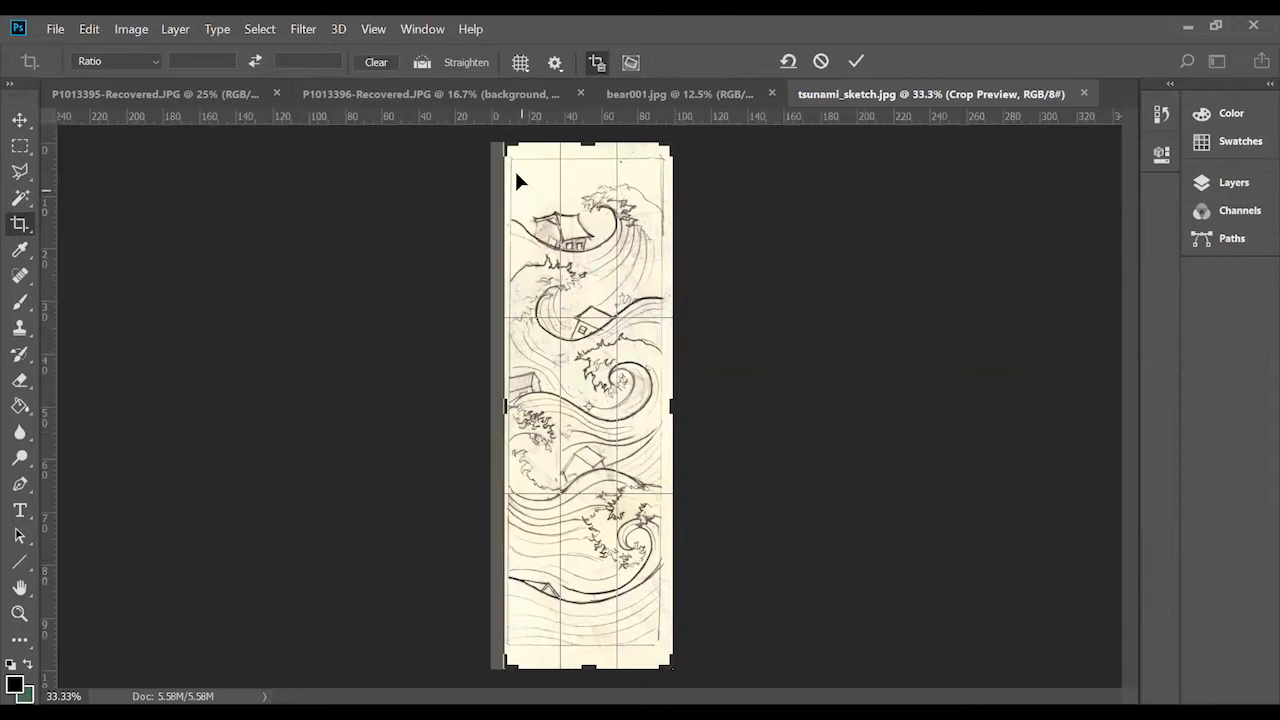
{"action": "left_click_drag", "start_coordinate": [507, 413], "coordinate": [492, 413]}
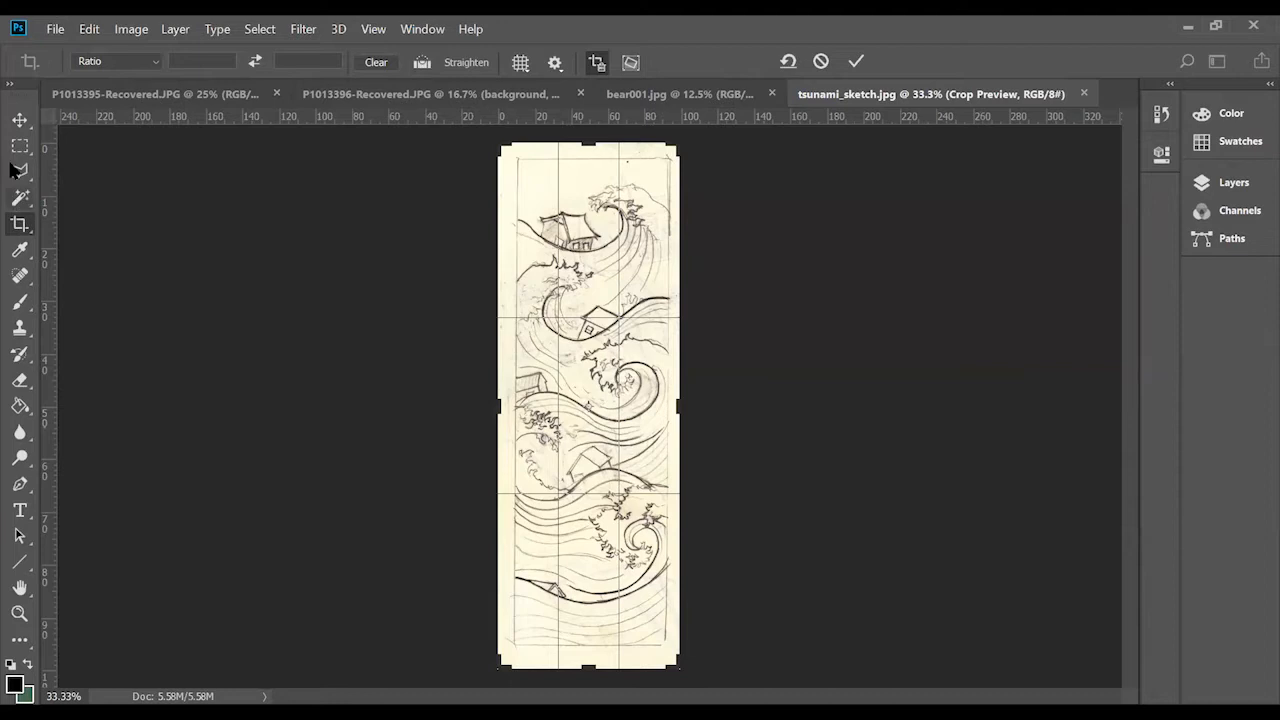
{"action": "left_click", "coordinate": [19, 120]}
{"action": "left_click", "coordinate": [814, 314]}
Straighten the sketch with the Crop tool along the left vertical line of its drawn frame.
{"action": "left_click", "coordinate": [20, 226]}
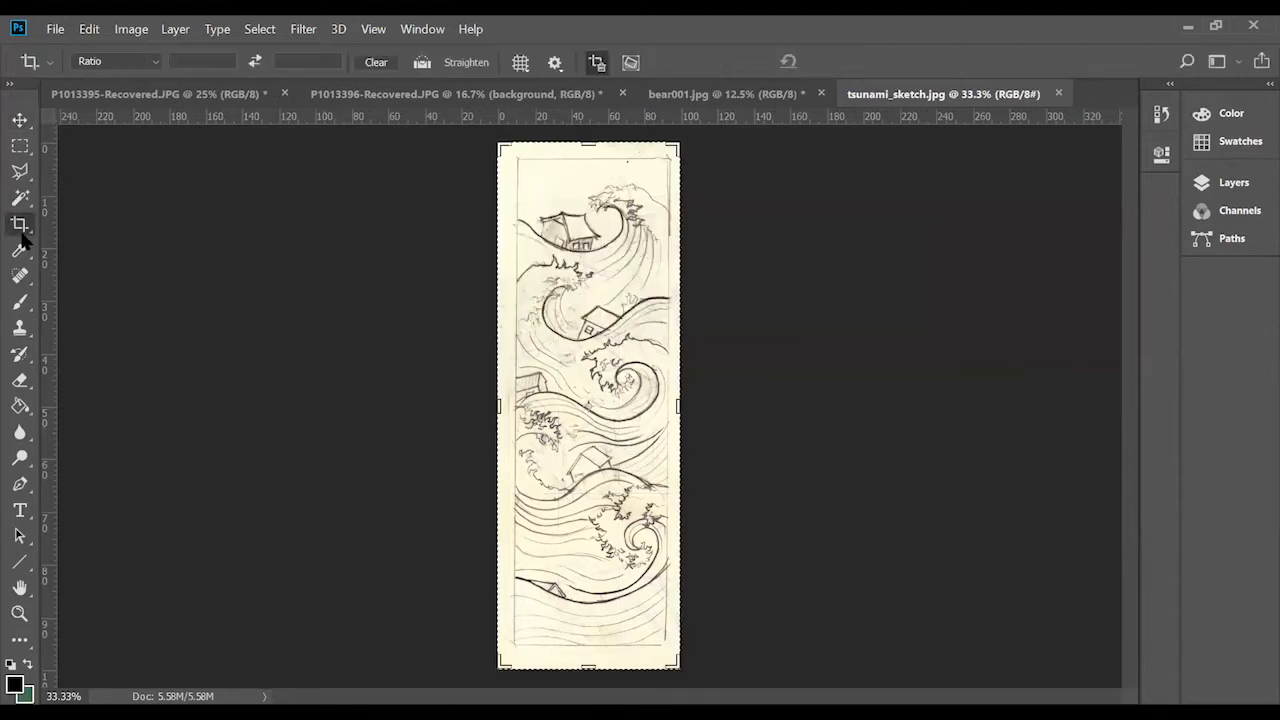
{"action": "left_click", "coordinate": [423, 63]}
{"action": "left_click_drag", "start_coordinate": [516, 175], "coordinate": [516, 610]}
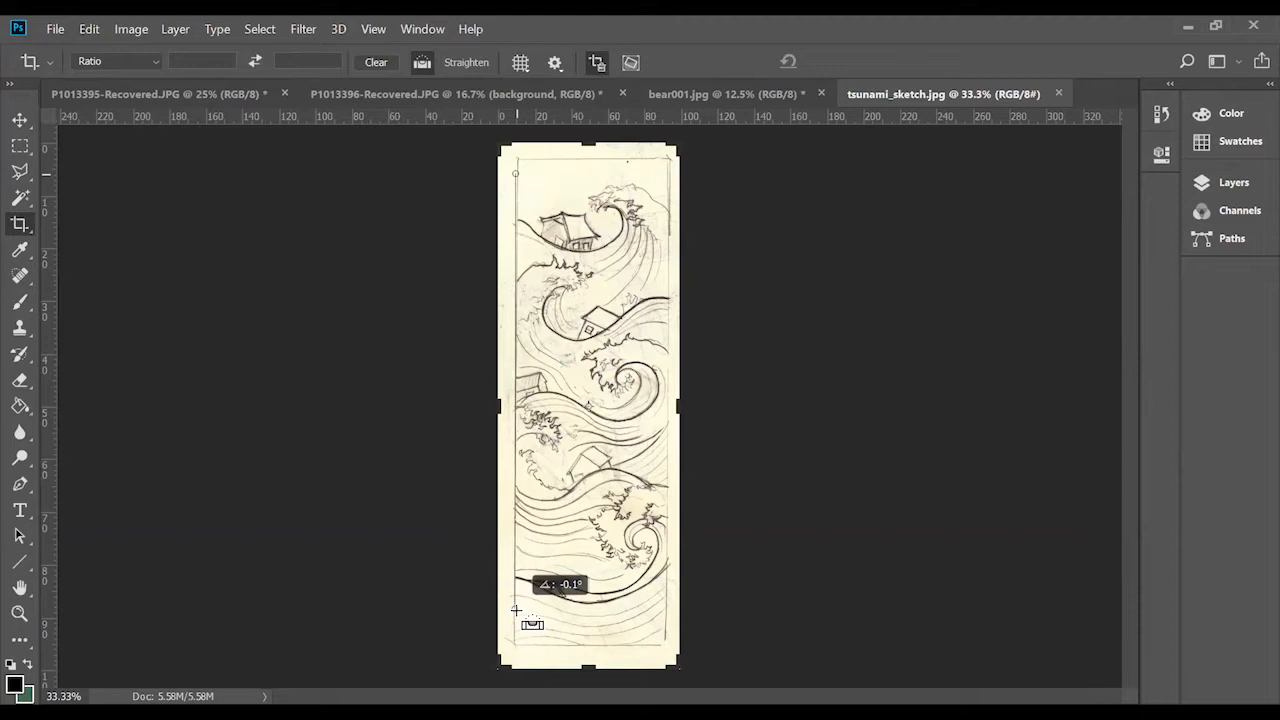
{"action": "mouse_move", "coordinate": [516, 609]}
{"action": "left_mouse_down"}
{"action": "mouse_move", "coordinate": [514, 177]}
{"action": "mouse_move", "coordinate": [542, 589]}
{"action": "mouse_move", "coordinate": [512, 614]}
{"action": "left_mouse_up"}
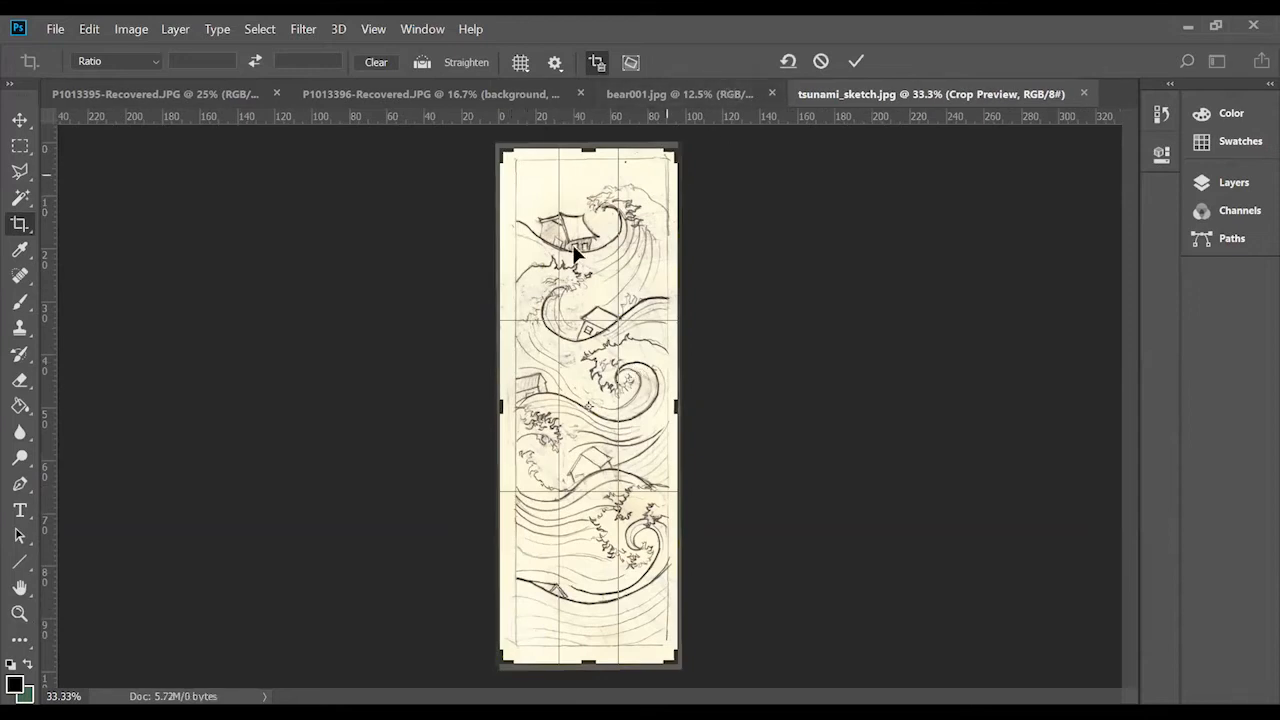
Crop all four sides of the sketch in close to its drawn frame and apply the crop.
{"action": "left_click_drag", "start_coordinate": [497, 402], "coordinate": [508, 400]}
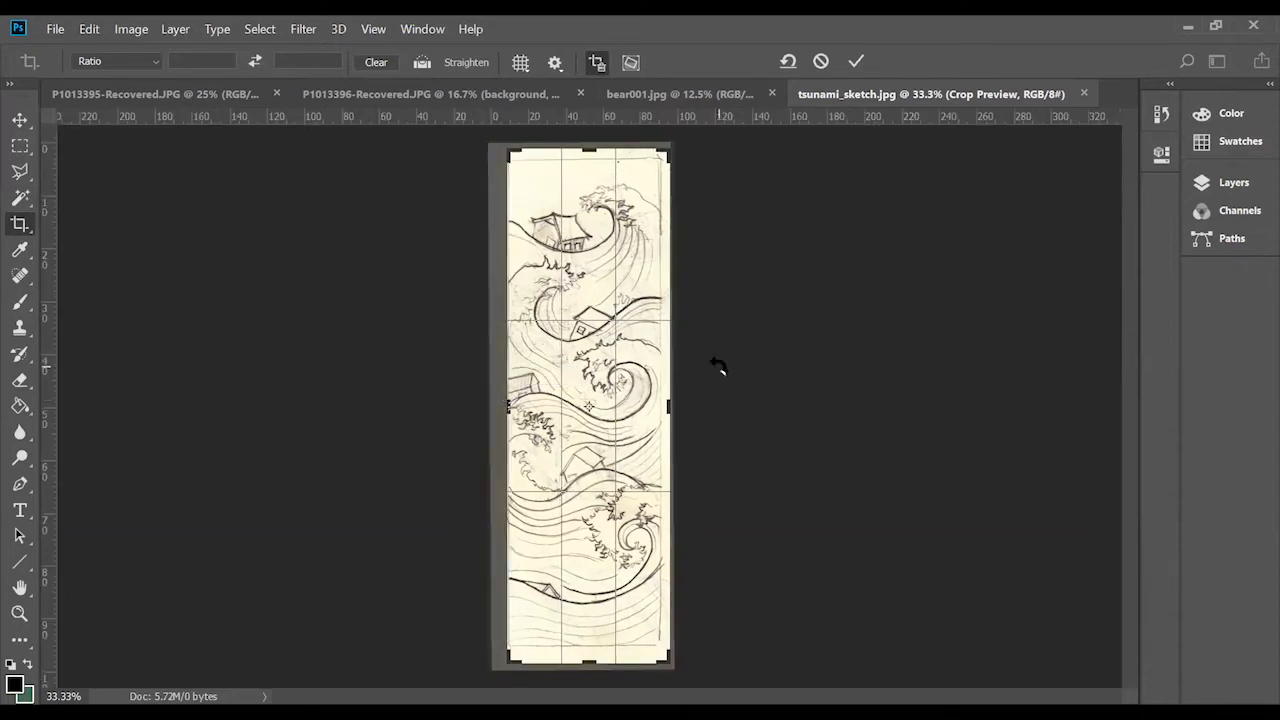
{"action": "left_click_drag", "start_coordinate": [672, 409], "coordinate": [667, 407]}
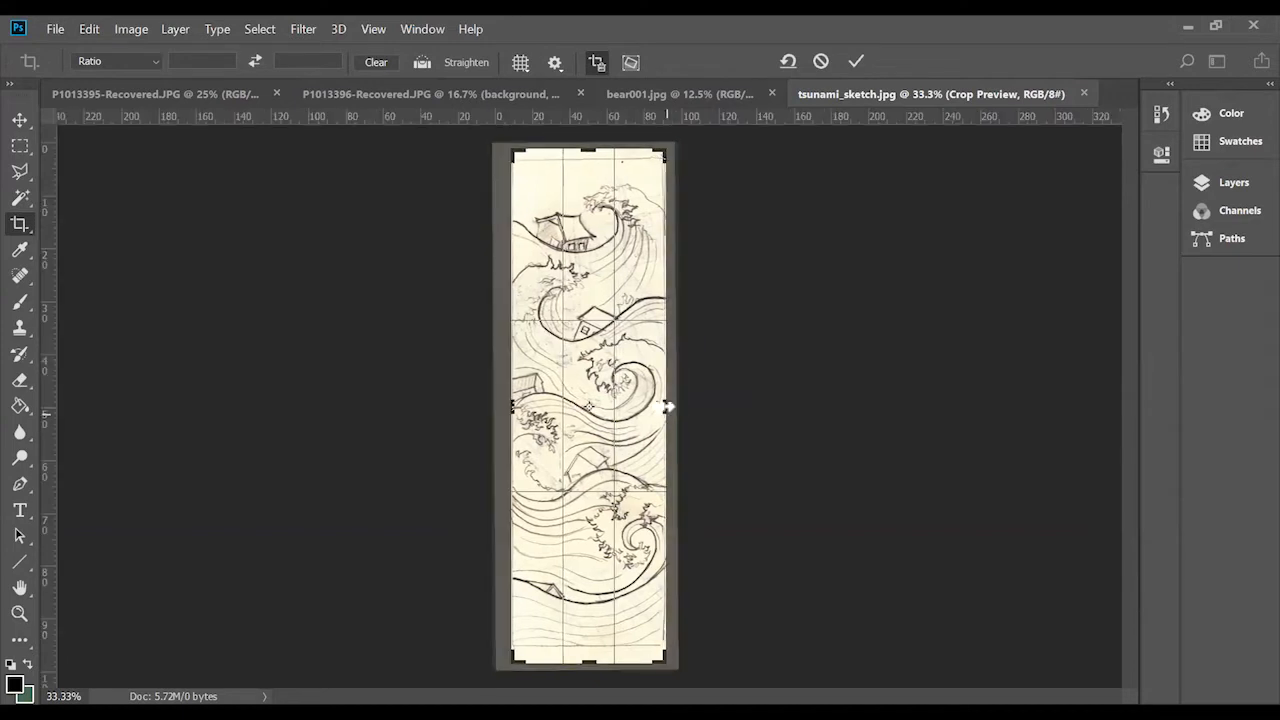
{"action": "left_click_drag", "start_coordinate": [583, 137], "coordinate": [584, 151]}
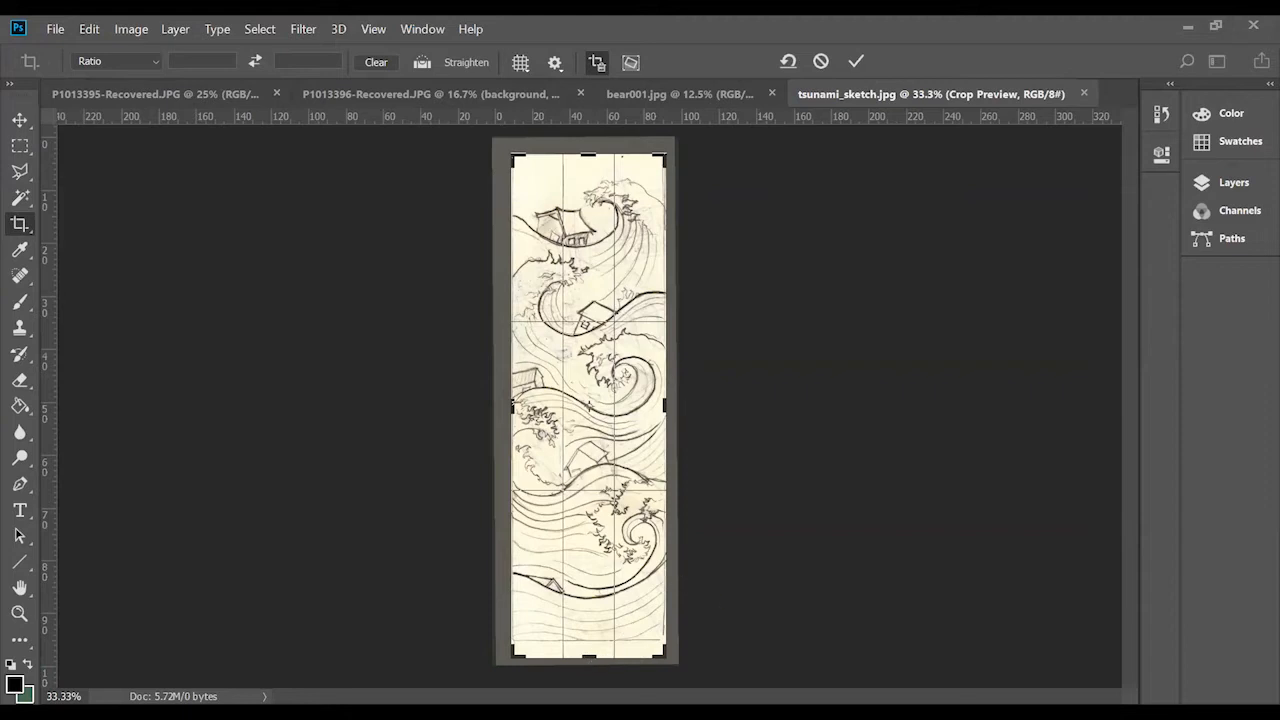
{"action": "left_click_drag", "start_coordinate": [584, 660], "coordinate": [589, 655]}
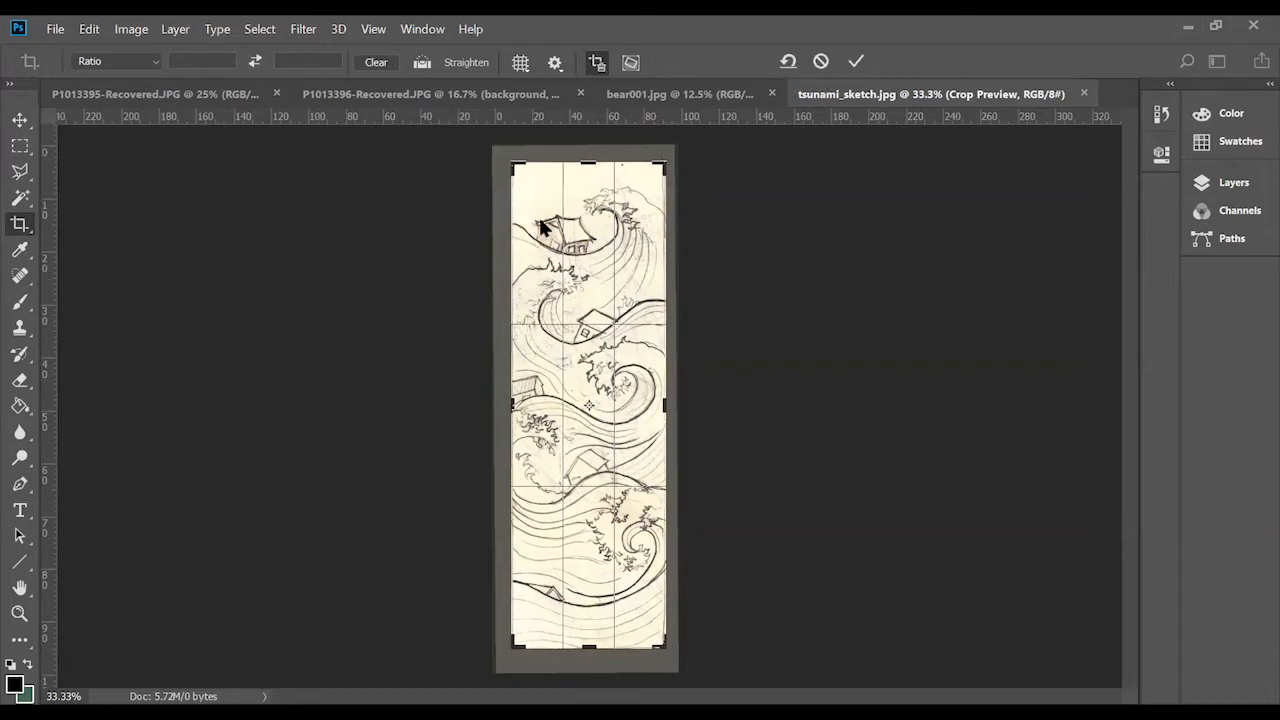
{"action": "left_click", "coordinate": [856, 62]}
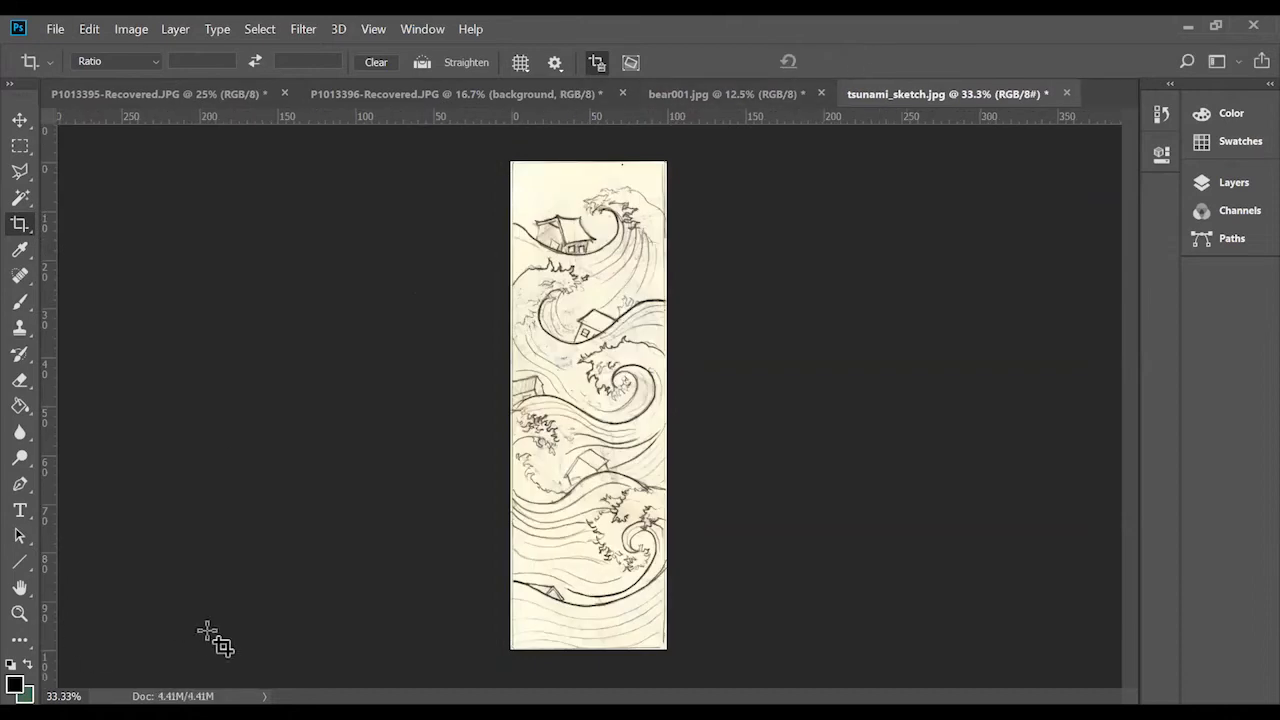
Start a Levels adjustment on the sketch with the white input level at 226 and the black input level at 73.
{"action": "left_click", "coordinate": [131, 29]}
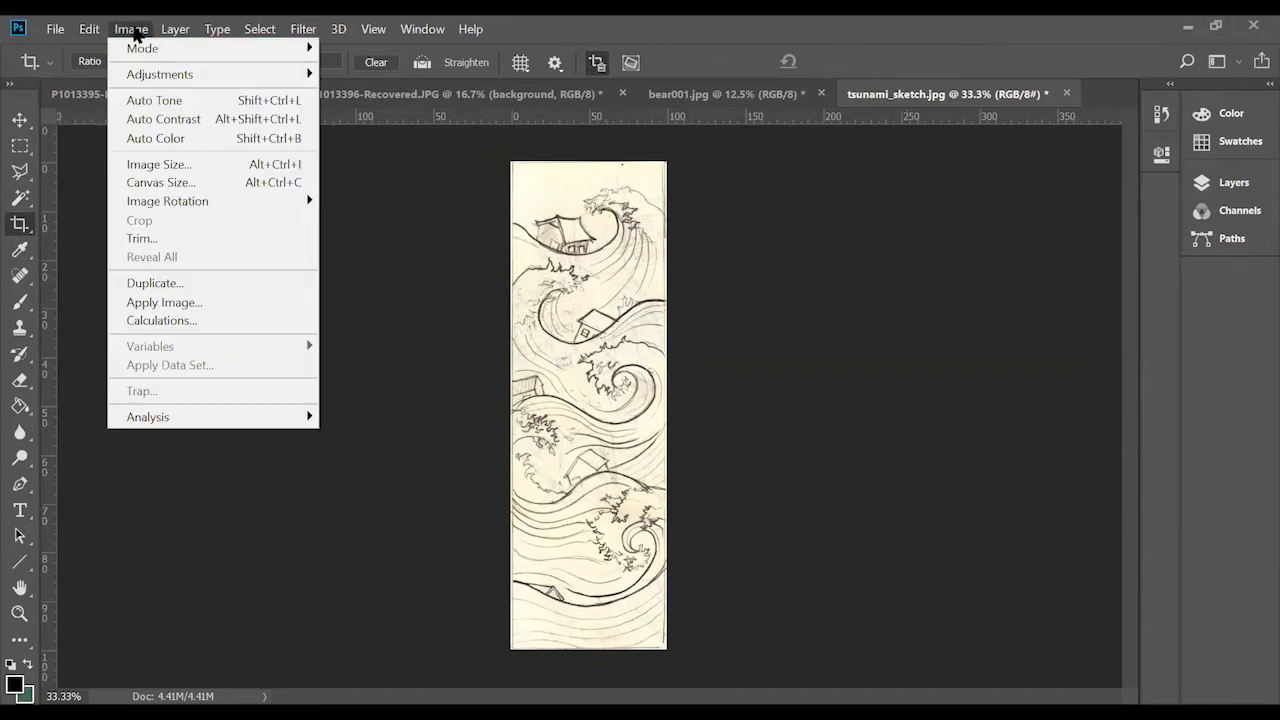
{"action": "mouse_move", "coordinate": [155, 78]}
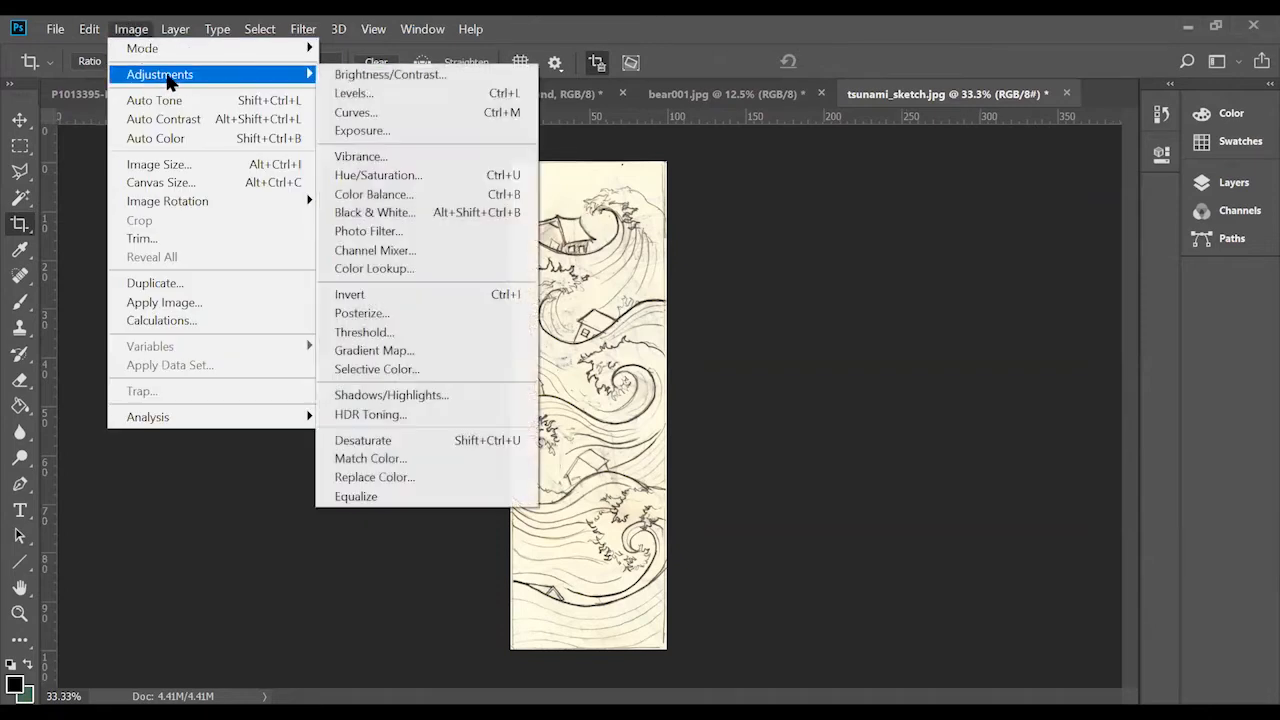
{"action": "left_click", "coordinate": [384, 96]}
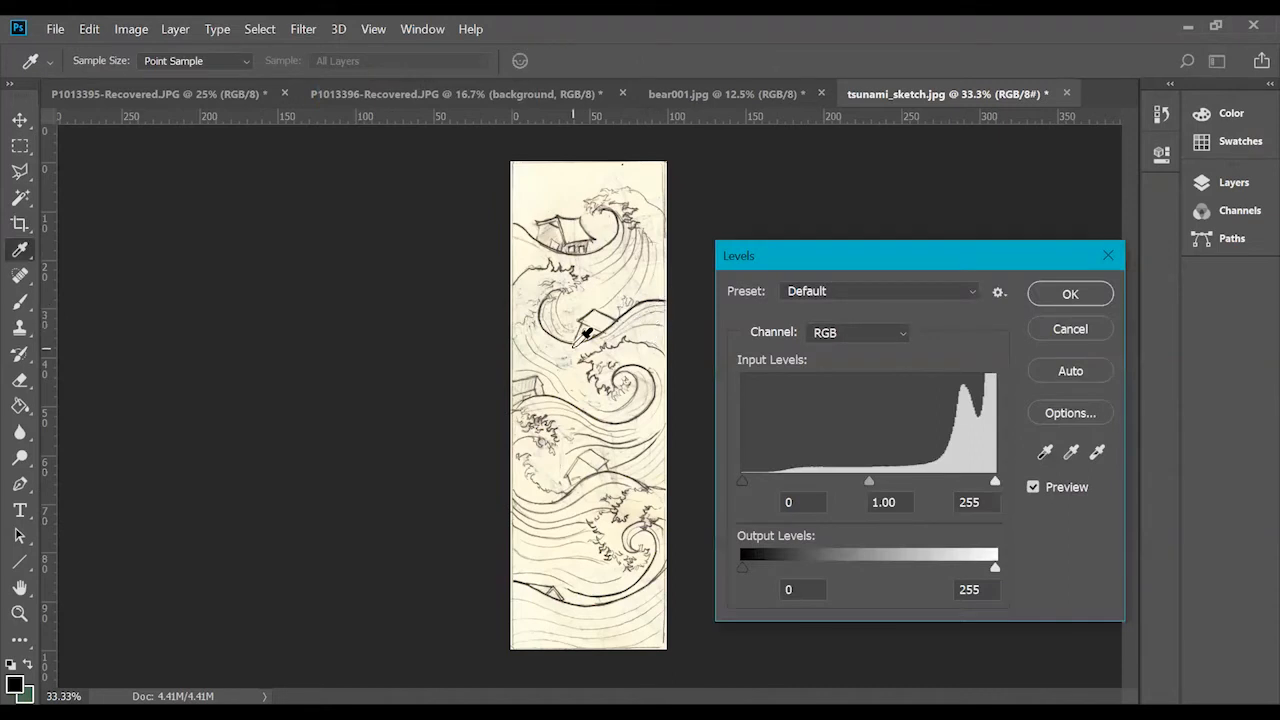
{"action": "key", "text": "ctrl+plus"}
{"action": "key", "text": "ctrl+plus"}
{"action": "key", "text": "ctrl+plus"}
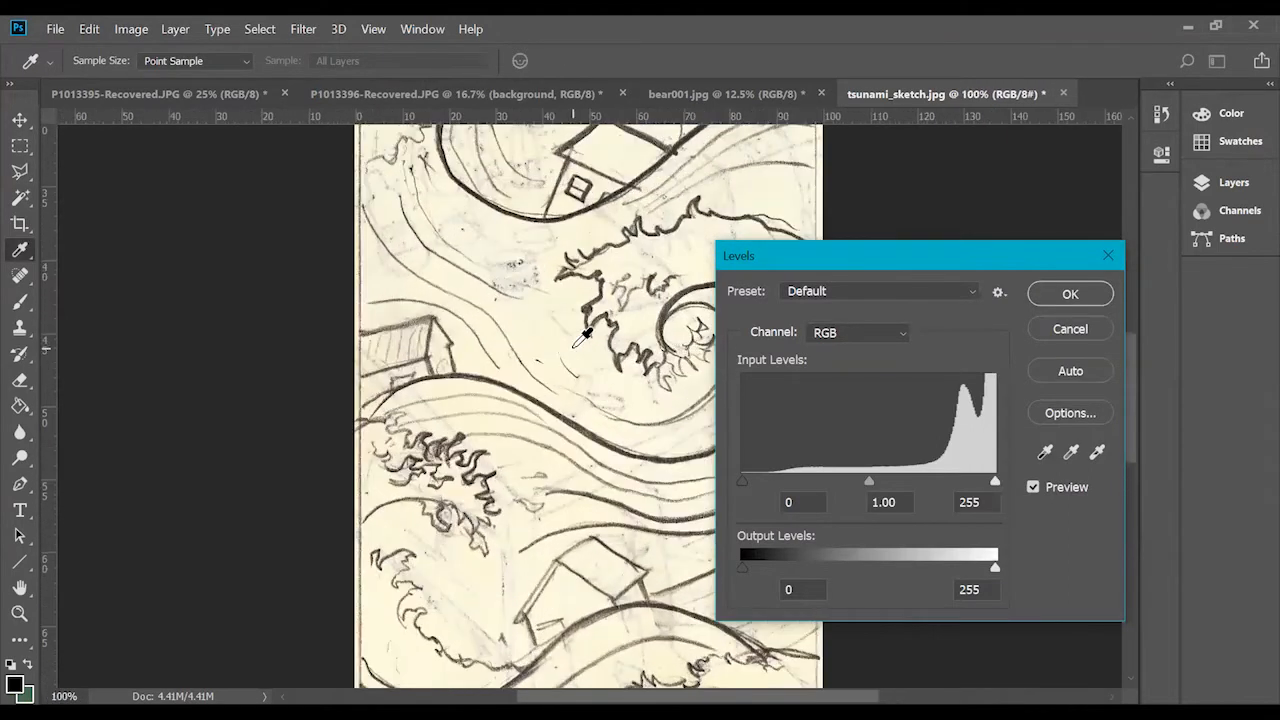
{"action": "key", "text": "ctrl+plus"}
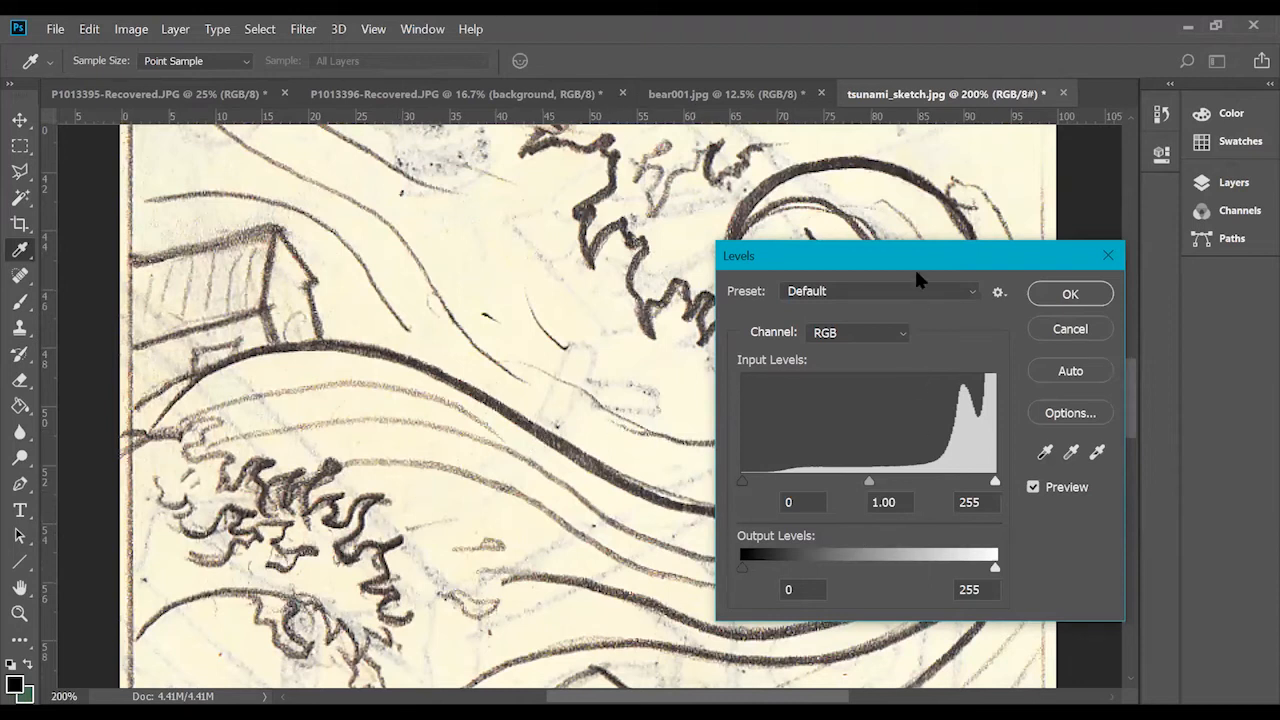
{"action": "left_click_drag", "start_coordinate": [918, 256], "coordinate": [687, 168]}
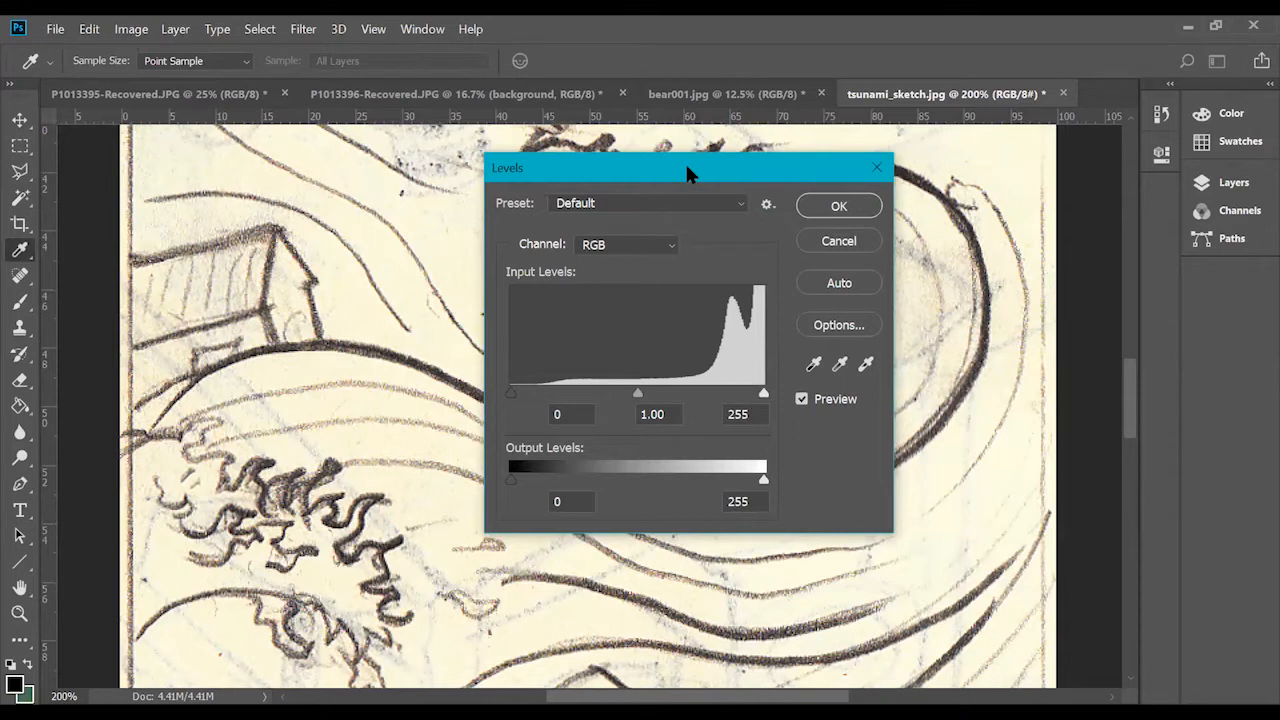
{"action": "left_click_drag", "start_coordinate": [687, 175], "coordinate": [1023, 135]}
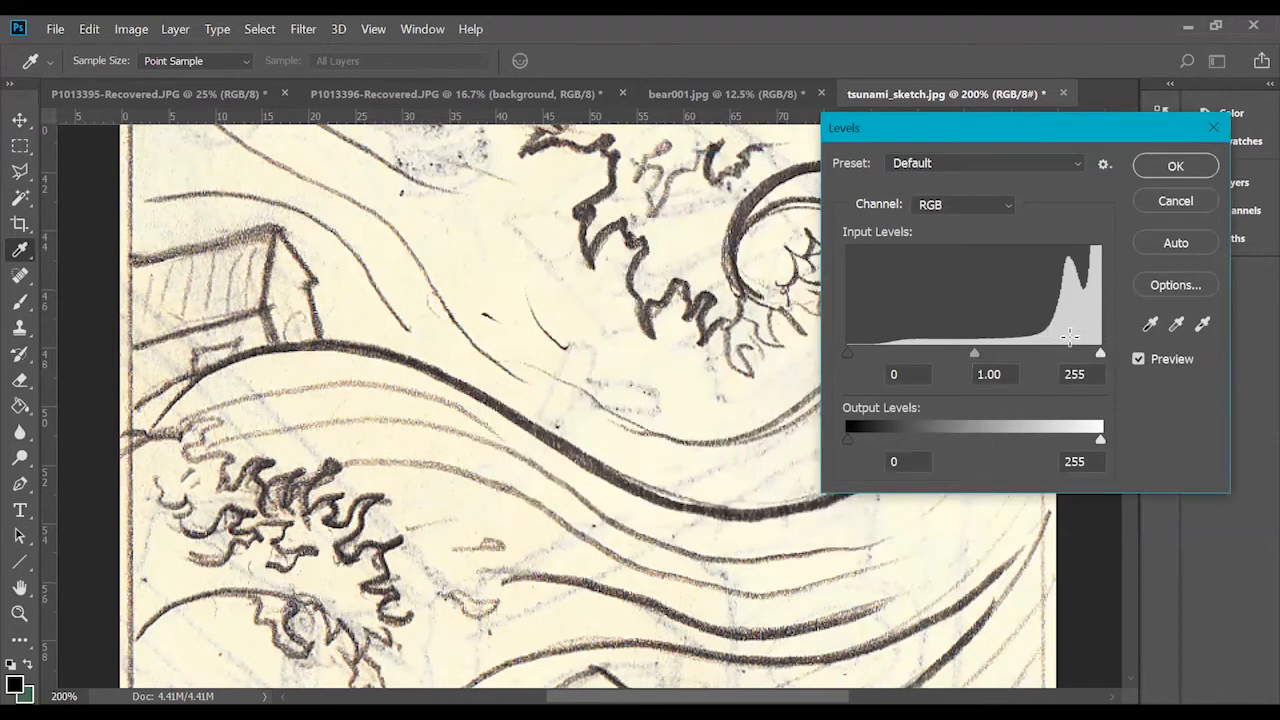
{"action": "mouse_move", "coordinate": [1101, 353]}
{"action": "left_mouse_down"}
{"action": "mouse_move", "coordinate": [1068, 363]}
{"action": "mouse_move", "coordinate": [1110, 361]}
{"action": "left_mouse_up"}
{"action": "left_click_drag", "start_coordinate": [1101, 355], "coordinate": [1073, 355]}
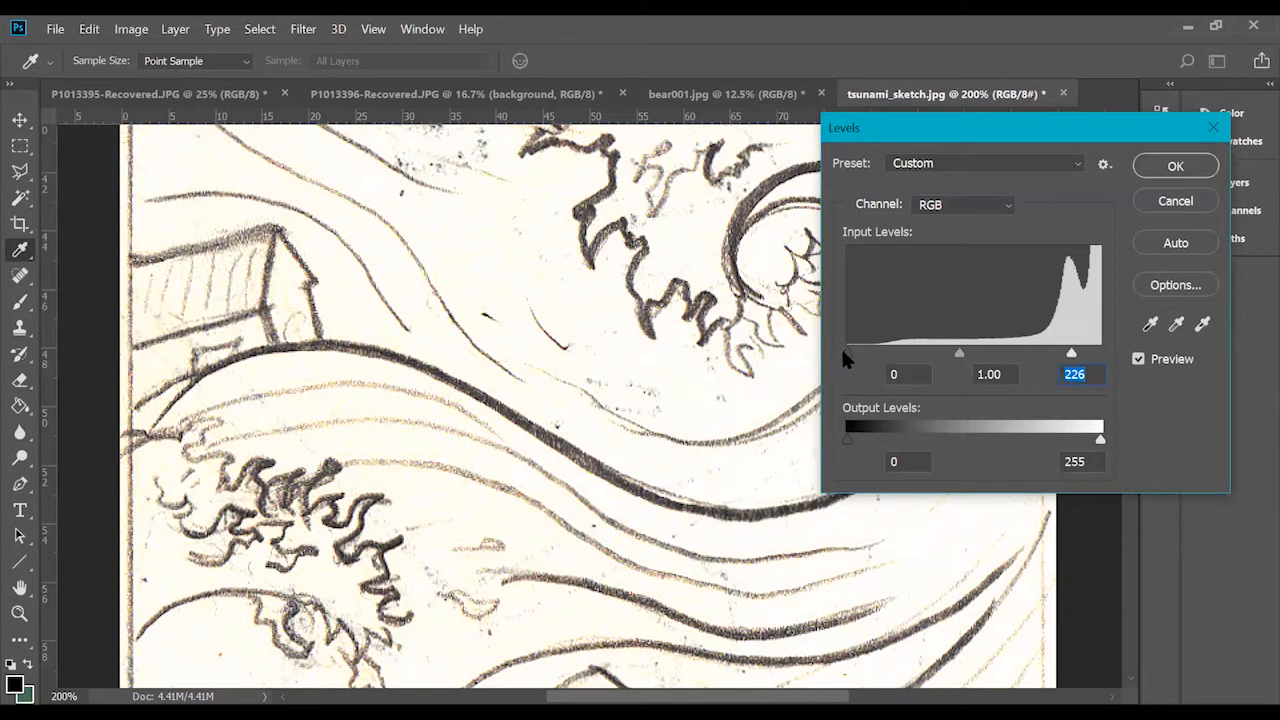
{"action": "left_click_drag", "start_coordinate": [847, 352], "coordinate": [920, 346]}
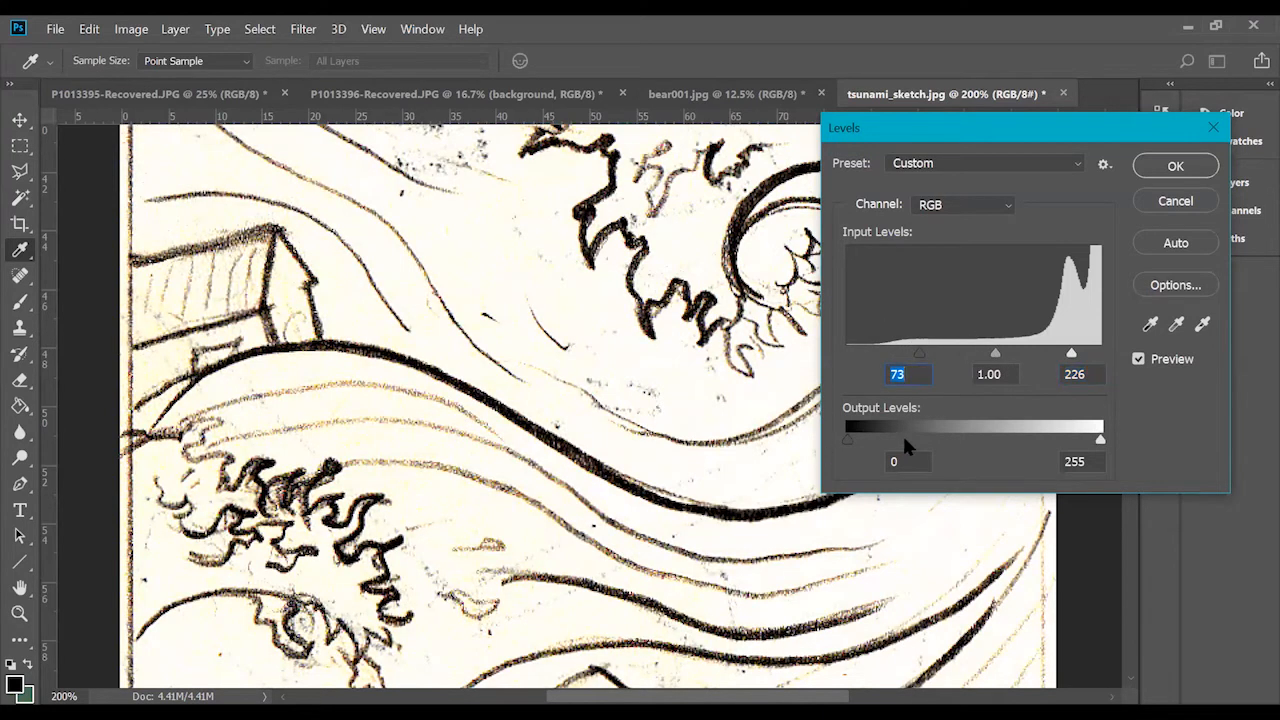
Refine the Levels to midtones 1.14, white input 215 and black input 82, and apply the adjustment.
{"action": "mouse_move", "coordinate": [997, 353]}
{"action": "left_mouse_down"}
{"action": "mouse_move", "coordinate": [971, 355]}
{"action": "mouse_move", "coordinate": [1035, 350]}
{"action": "mouse_move", "coordinate": [988, 357]}
{"action": "left_mouse_up"}
{"action": "left_click", "coordinate": [988, 355]}
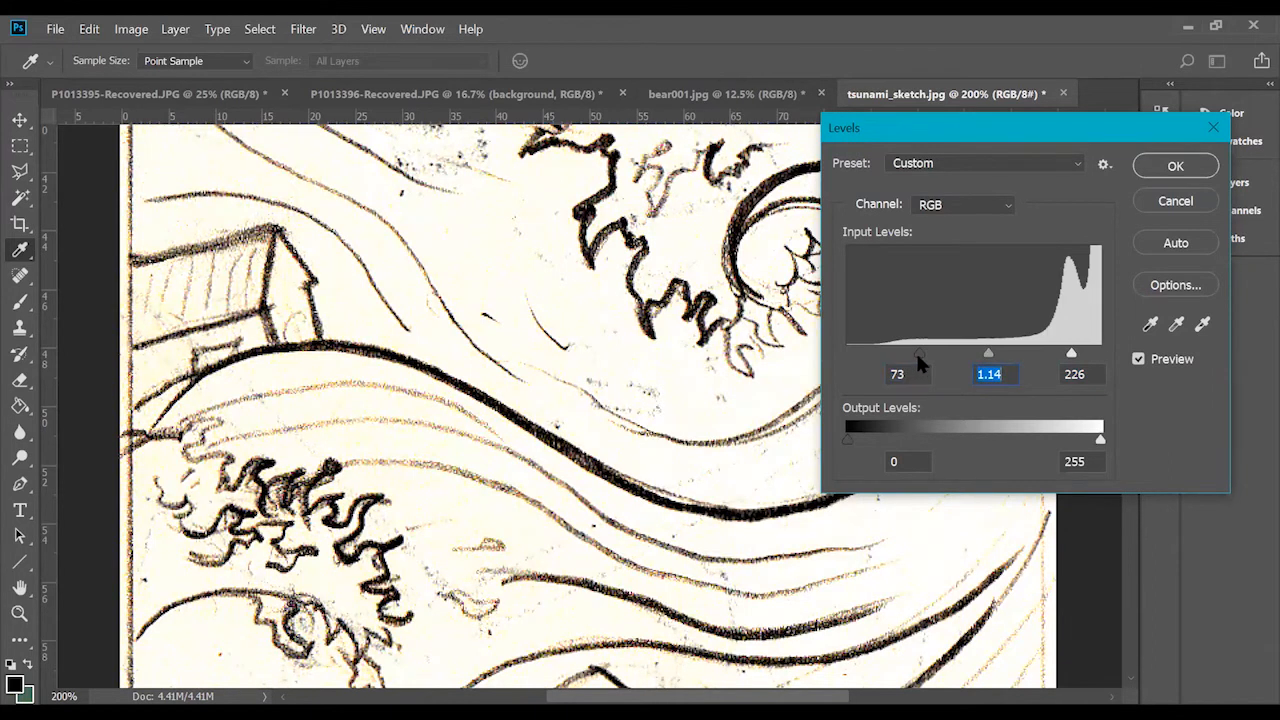
{"action": "left_click_drag", "start_coordinate": [1072, 355], "coordinate": [1060, 356]}
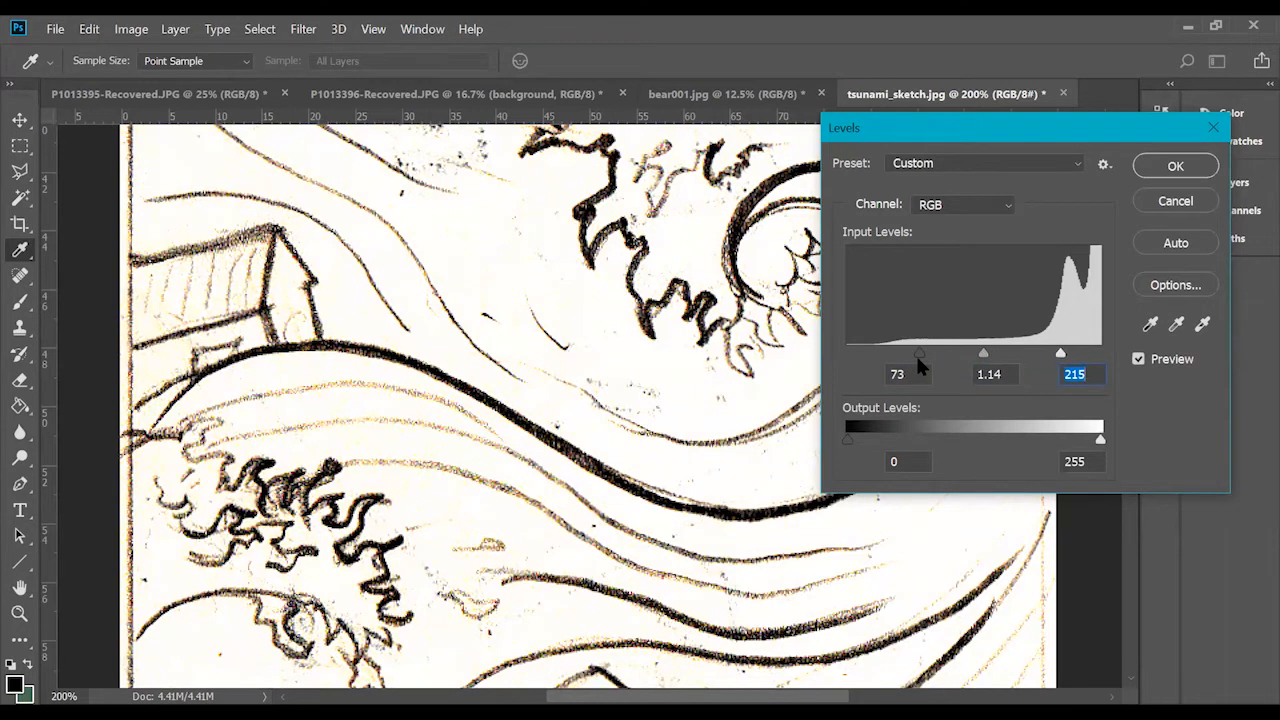
{"action": "left_click_drag", "start_coordinate": [917, 357], "coordinate": [928, 355]}
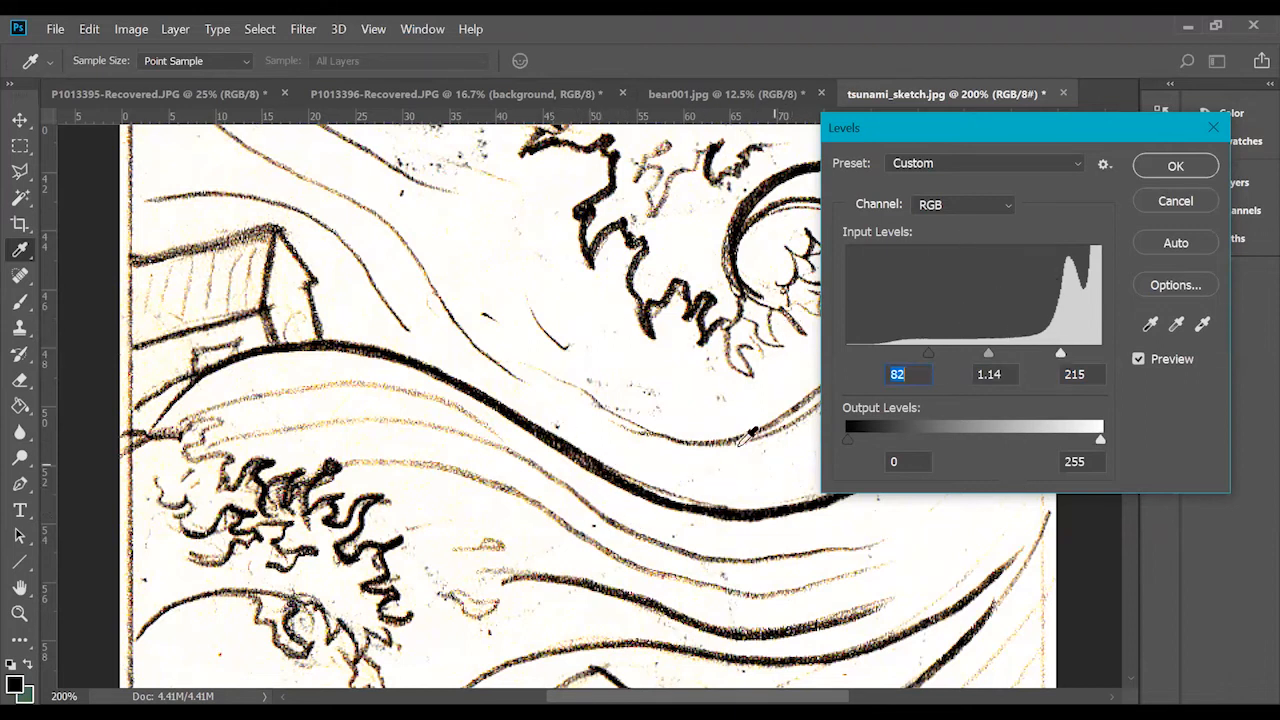
{"action": "left_click", "coordinate": [1175, 168]}
{"action": "key", "text": "c"}
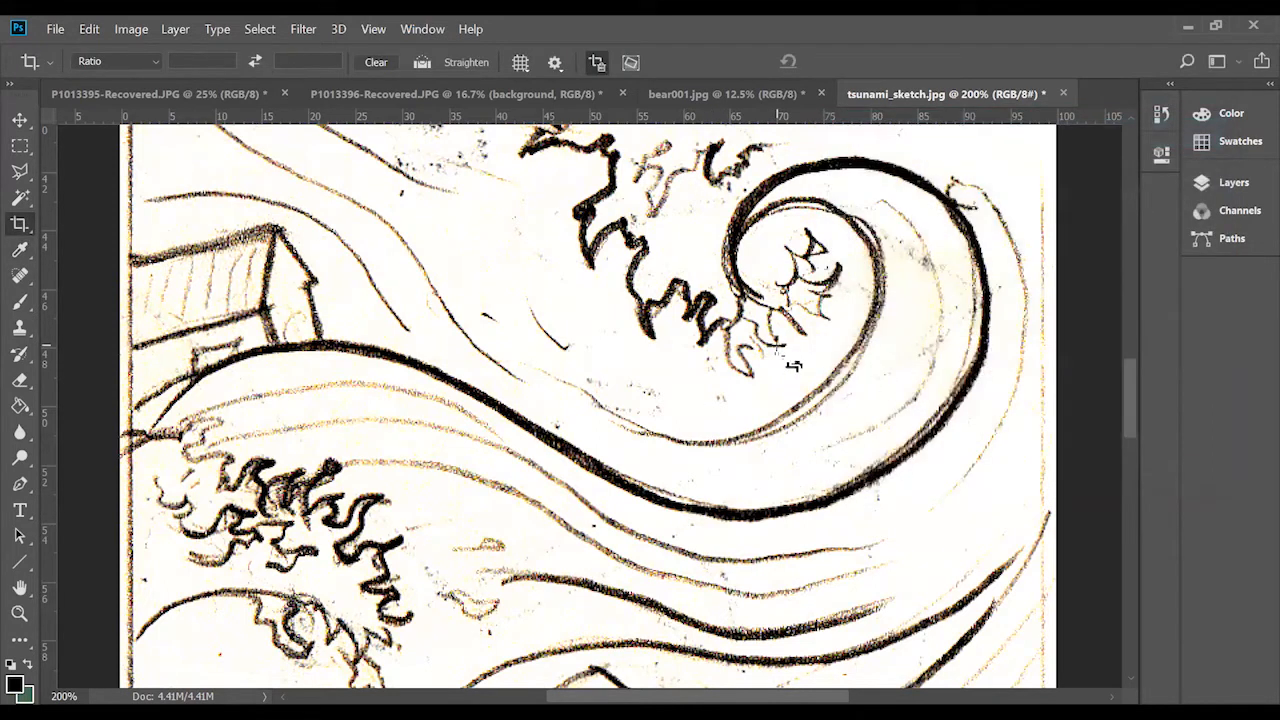
{"action": "mouse_move", "coordinate": [1129, 413]}
{"action": "left_mouse_down"}
{"action": "mouse_move", "coordinate": [1157, 233]}
{"action": "mouse_move", "coordinate": [1147, 263]}
{"action": "left_mouse_up"}
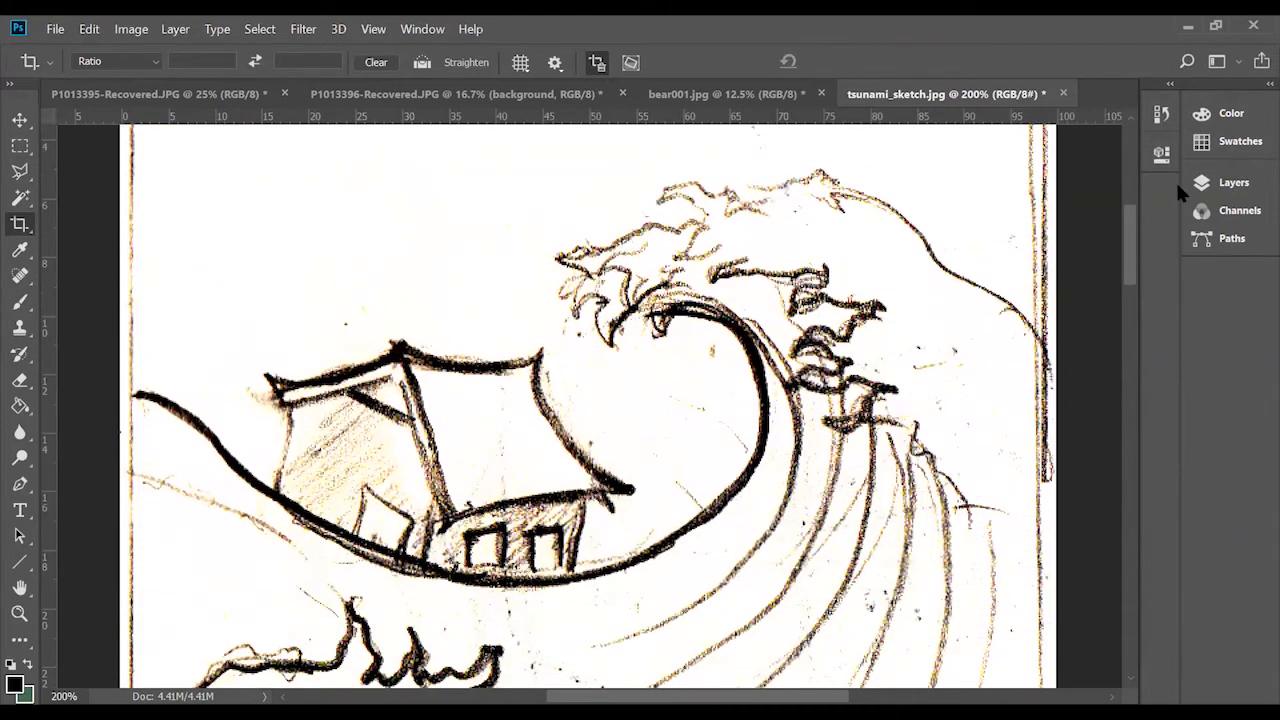
Examine the contrast-adjusted sketch as a whole and close up around the spiral wave for color in the lines.
{"action": "key", "text": "ctrl+minus"}
{"action": "key", "text": "ctrl+minus"}
{"action": "key", "text": "ctrl+minus"}
{"action": "key", "text": "ctrl+minus"}
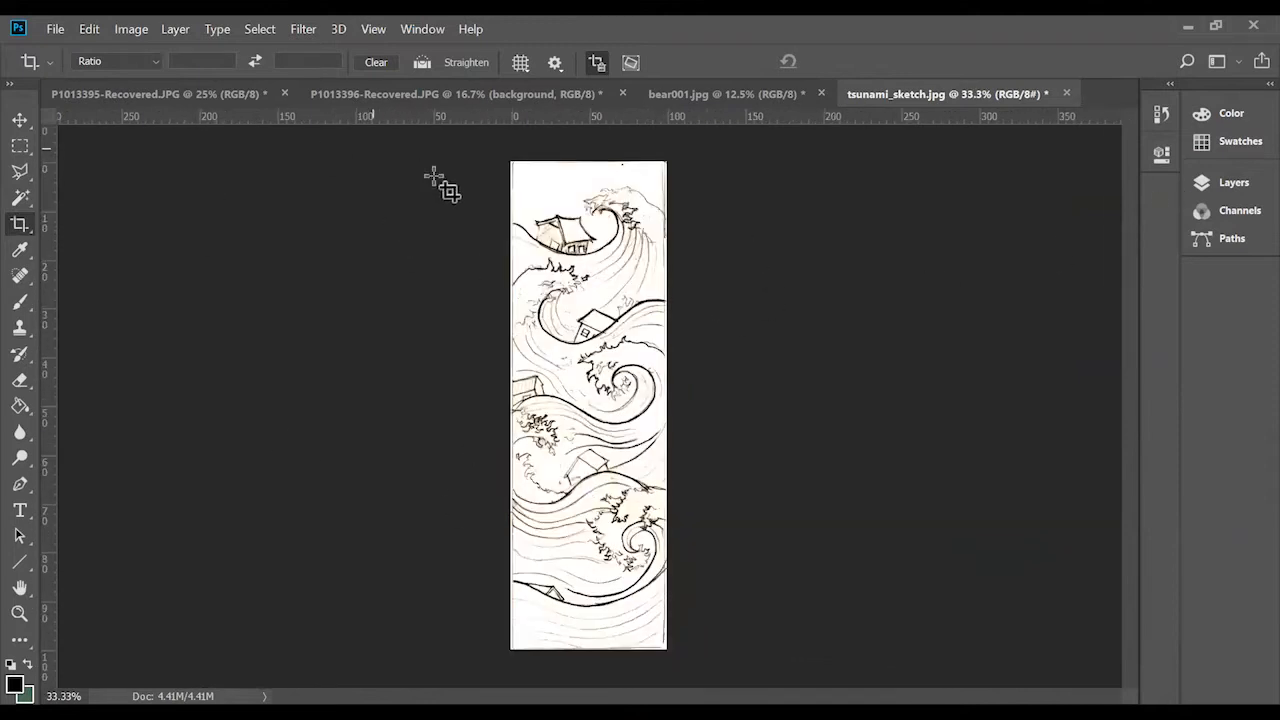
{"action": "key", "text": "ctrl+plus"}
{"action": "key", "text": "ctrl+plus"}
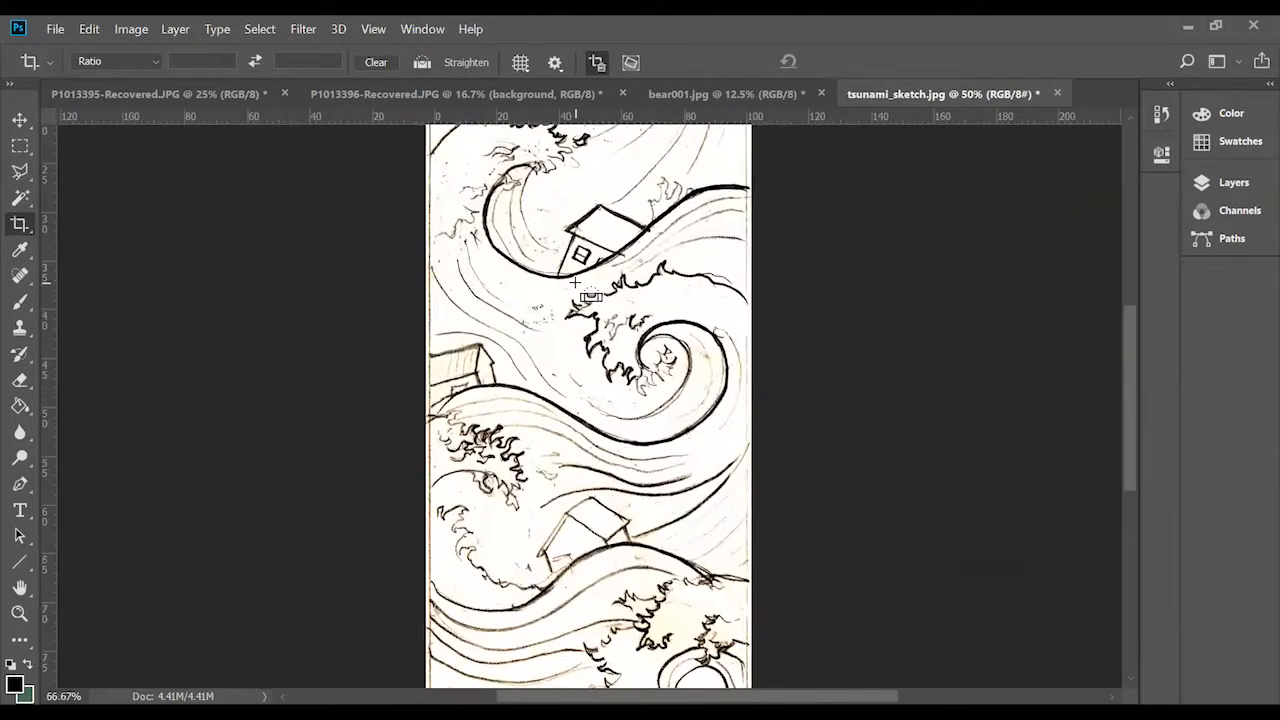
{"action": "key", "text": "ctrl+plus"}
{"action": "key", "text": "ctrl+plus"}
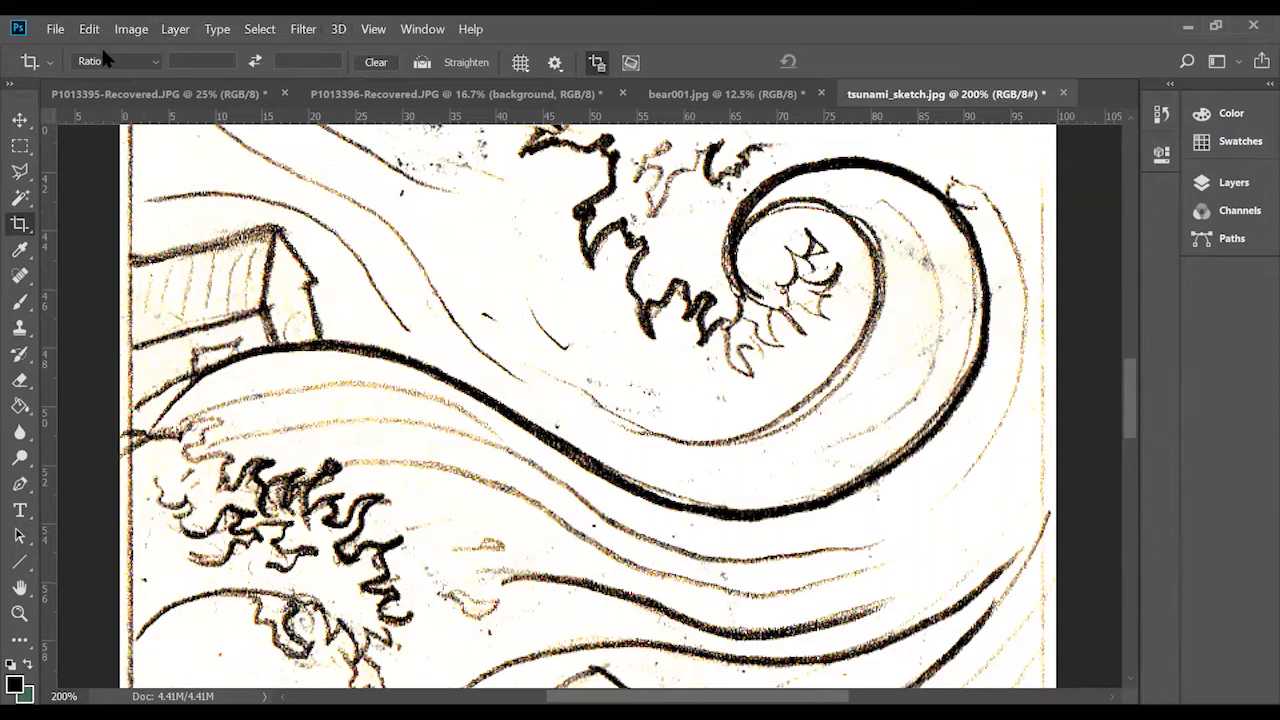
Convert the sketch to Grayscale mode, discarding its color information.
{"action": "left_click", "coordinate": [145, 24]}
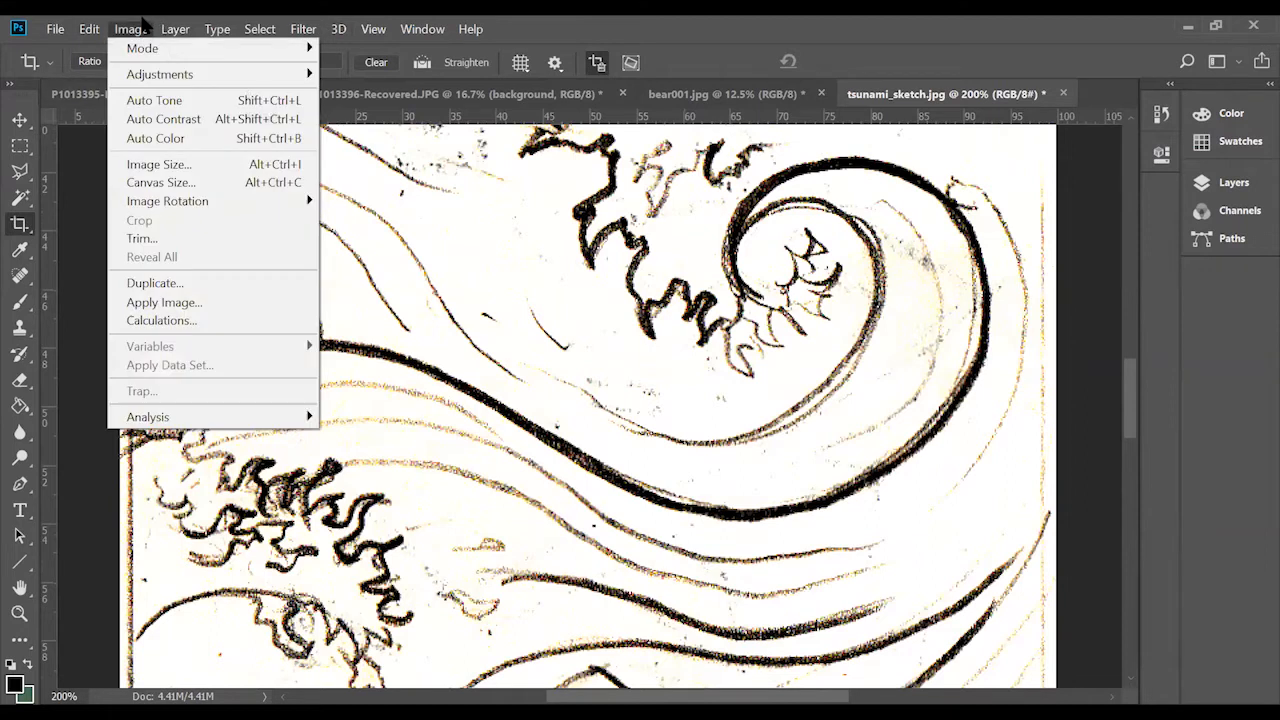
{"action": "mouse_move", "coordinate": [166, 51]}
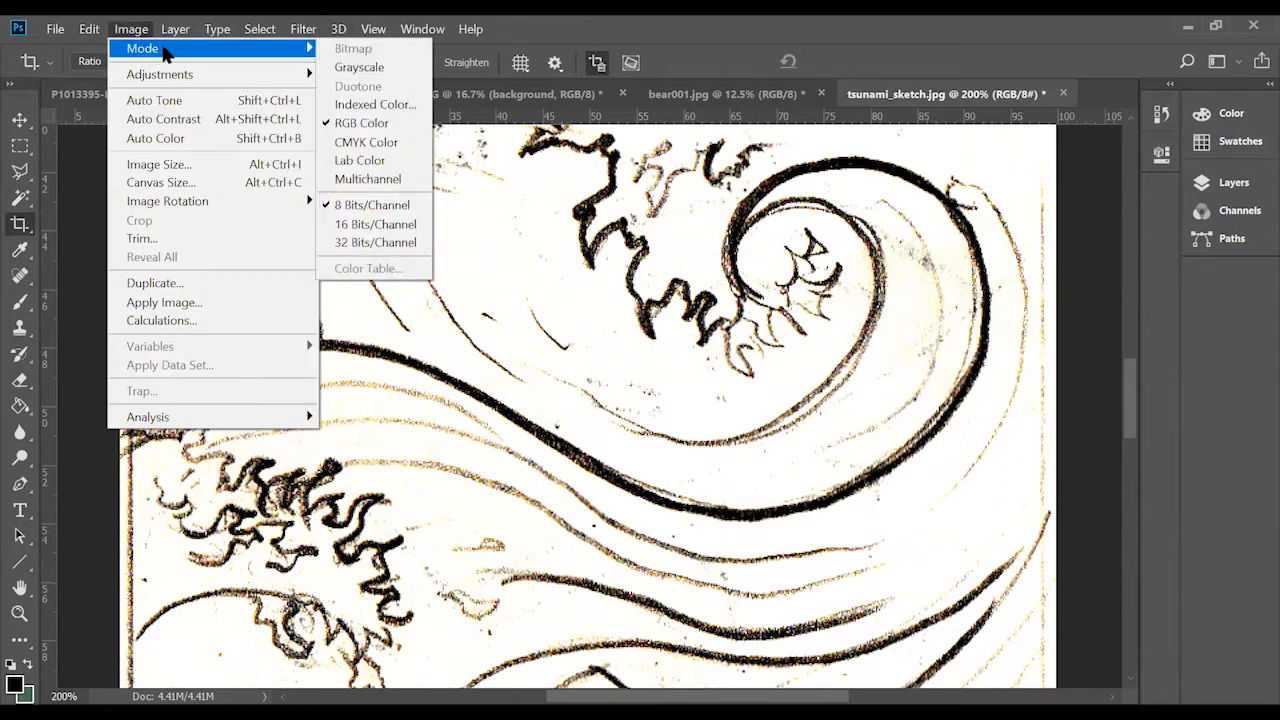
{"action": "left_click", "coordinate": [389, 70]}
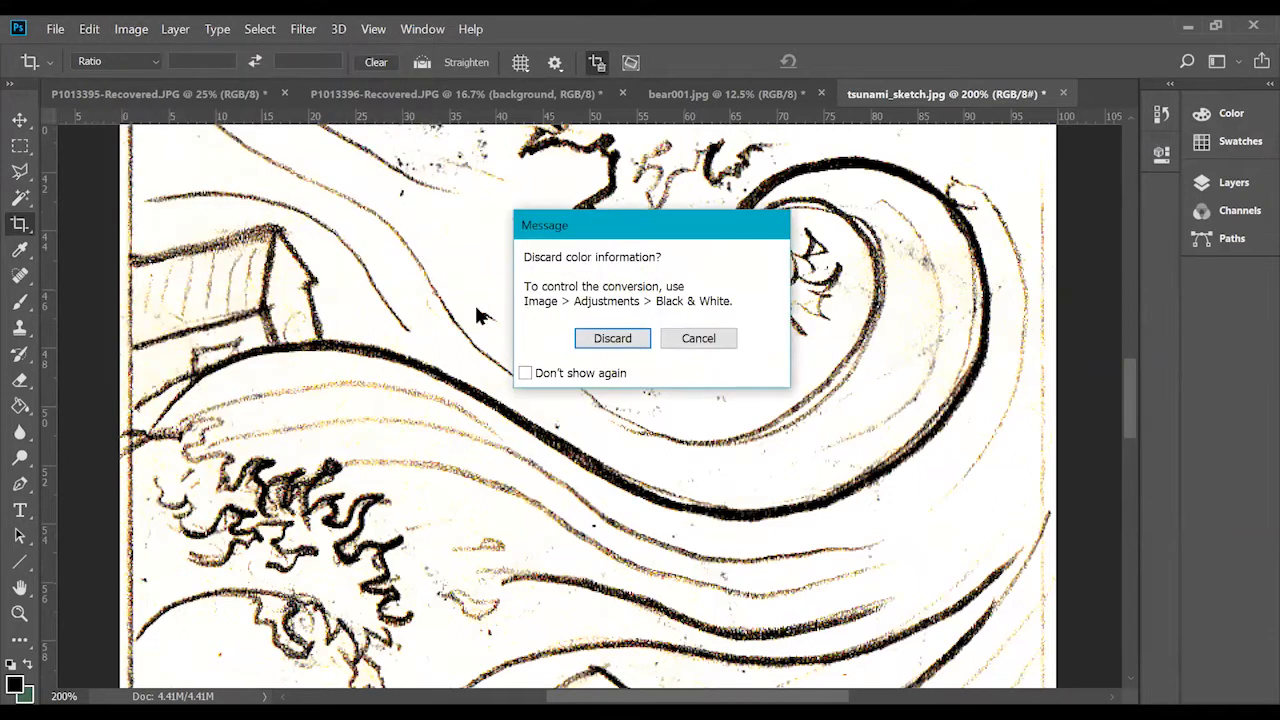
{"action": "left_click", "coordinate": [630, 339]}
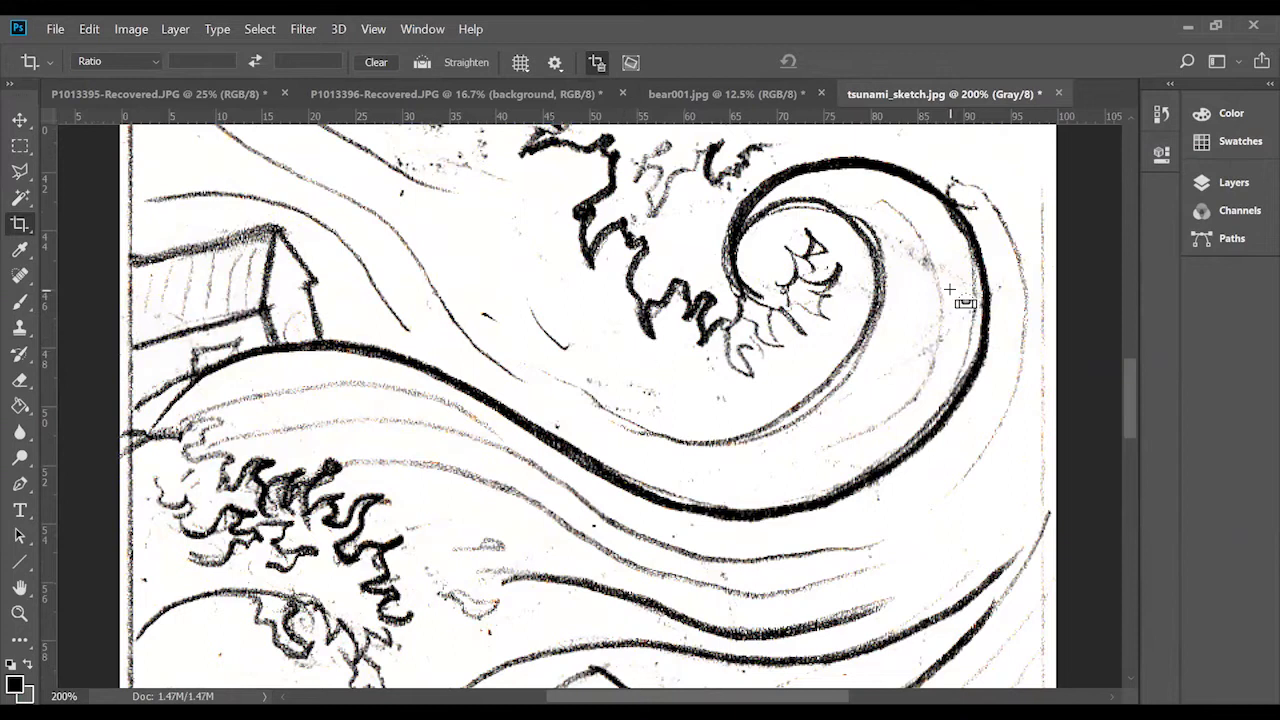
Inspect the grayscale sketch as a whole and at high magnification along the spiral wave's lines.
{"action": "key", "text": "ctrl+minus"}
{"action": "key", "text": "ctrl+minus"}
{"action": "key", "text": "ctrl+minus"}
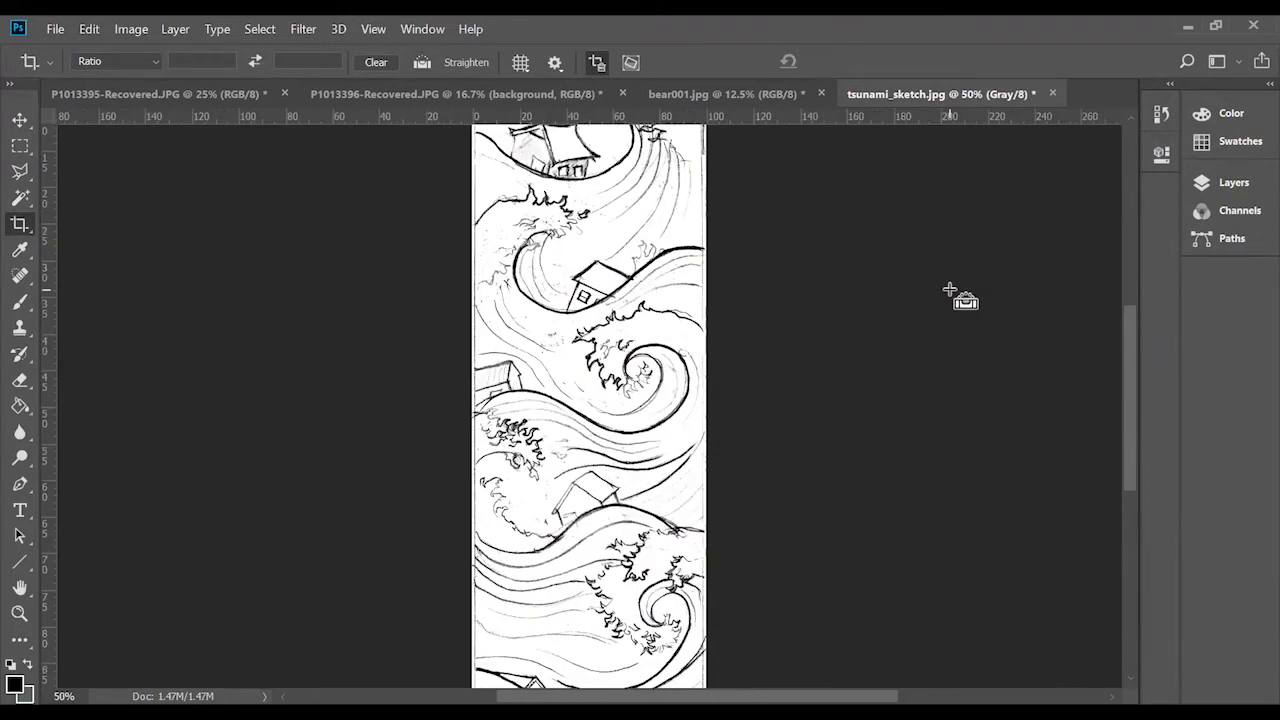
{"action": "key", "text": "ctrl+minus"}
{"action": "key", "text": "ctrl+plus"}
{"action": "key", "text": "ctrl+plus"}
{"action": "key", "text": "ctrl+plus"}
{"action": "key", "text": "ctrl+plus"}
{"action": "key", "text": "ctrl+plus"}
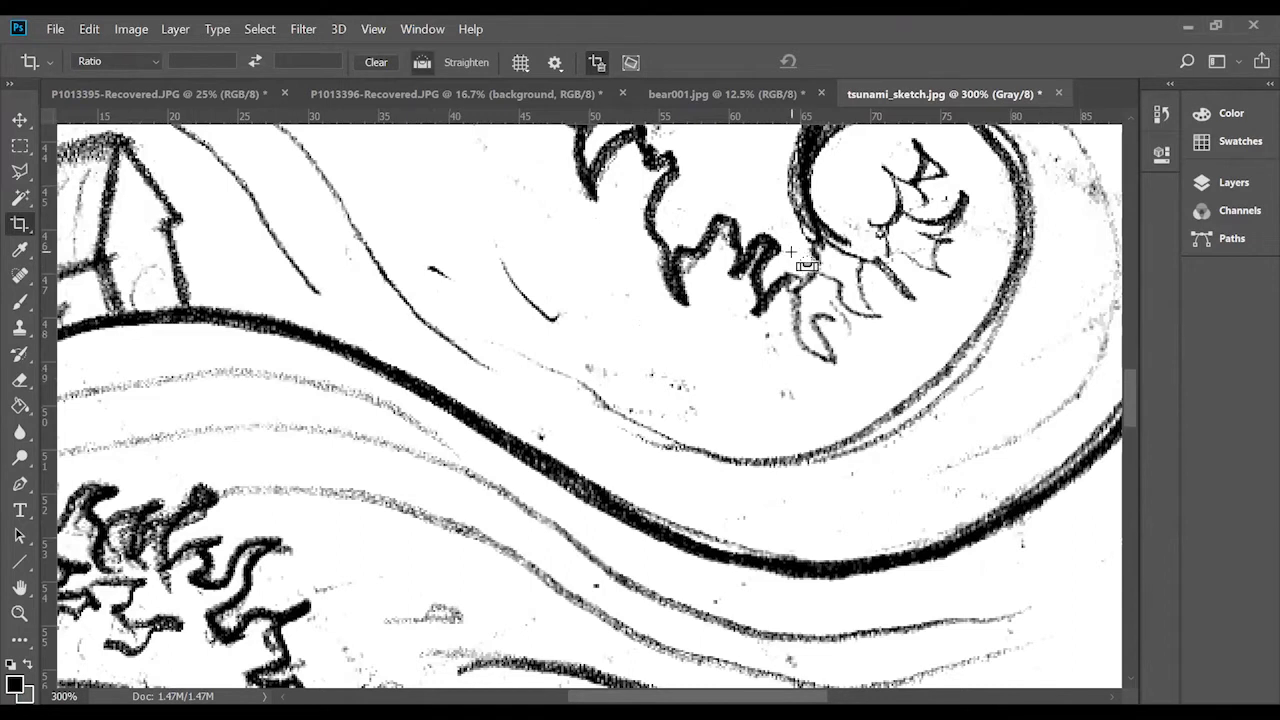
{"action": "key", "text": "ctrl+minus"}
{"action": "key", "text": "ctrl+minus"}
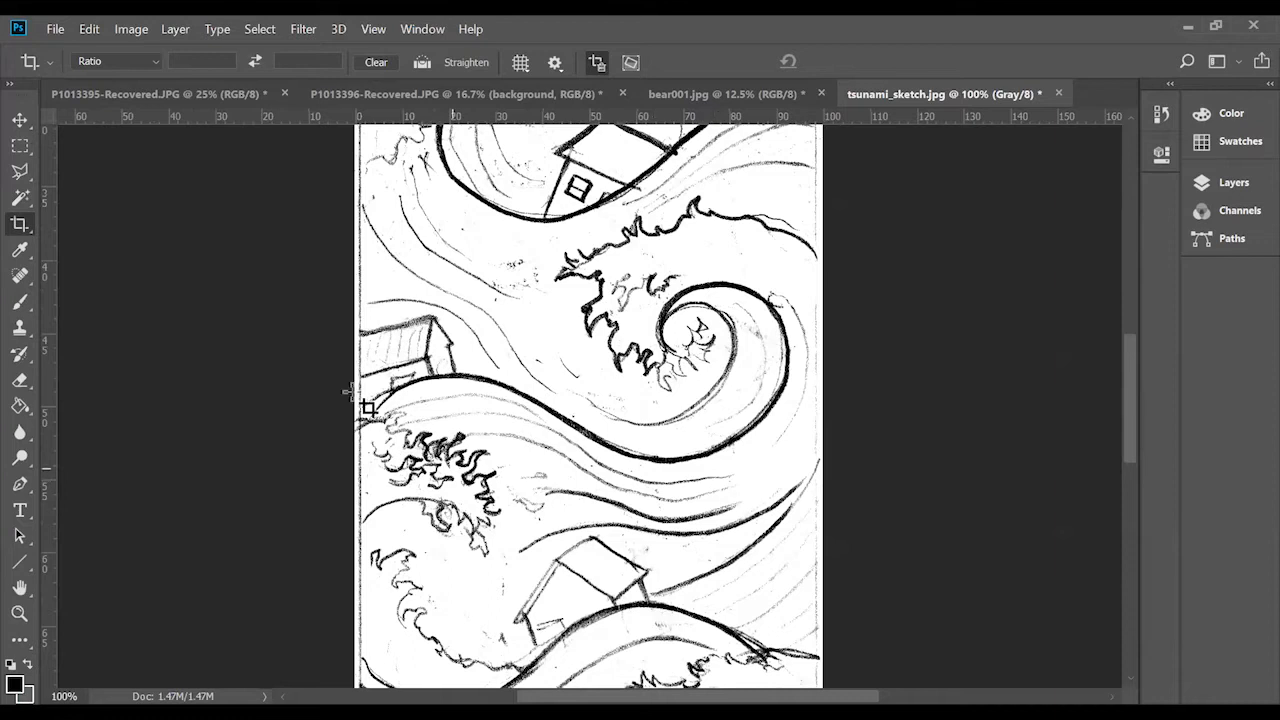
Look over the wave crest beside the spiral with the Zoom tool and return to a view of the whole sketch.
{"action": "left_click", "coordinate": [19, 119]}
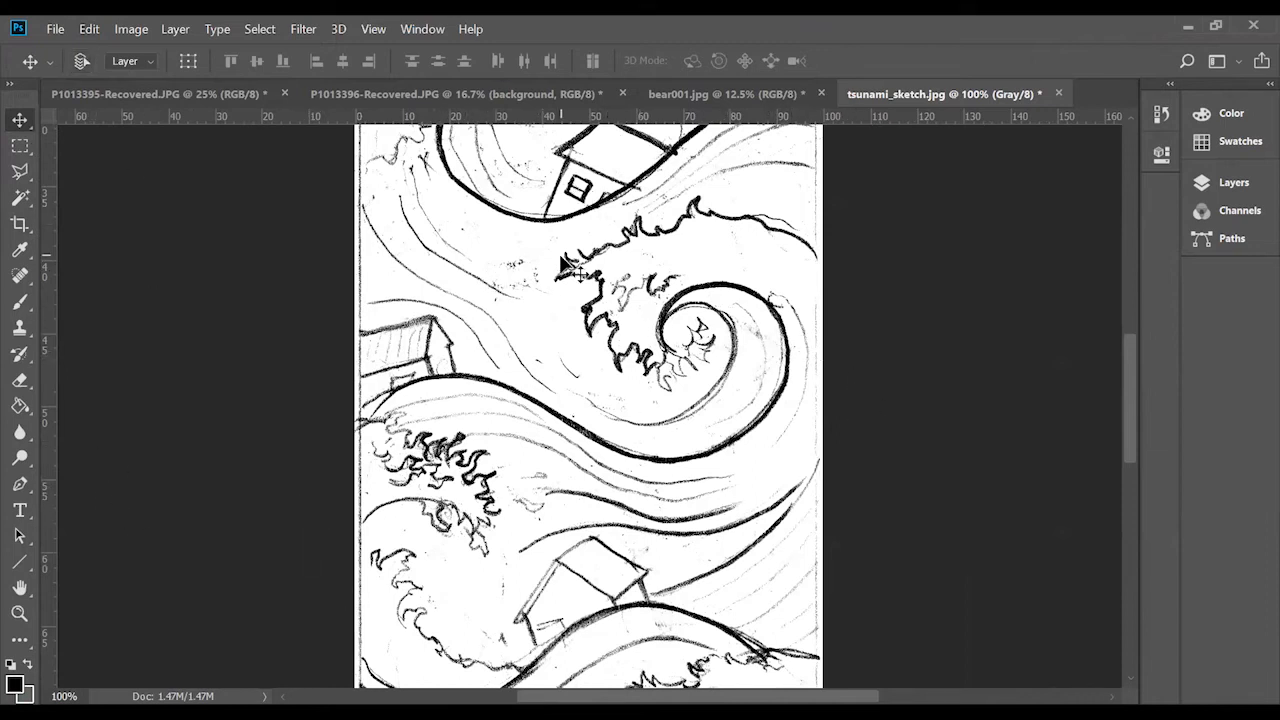
{"action": "key", "text": "ctrl"}
{"action": "key", "text": "ctrl+minus"}
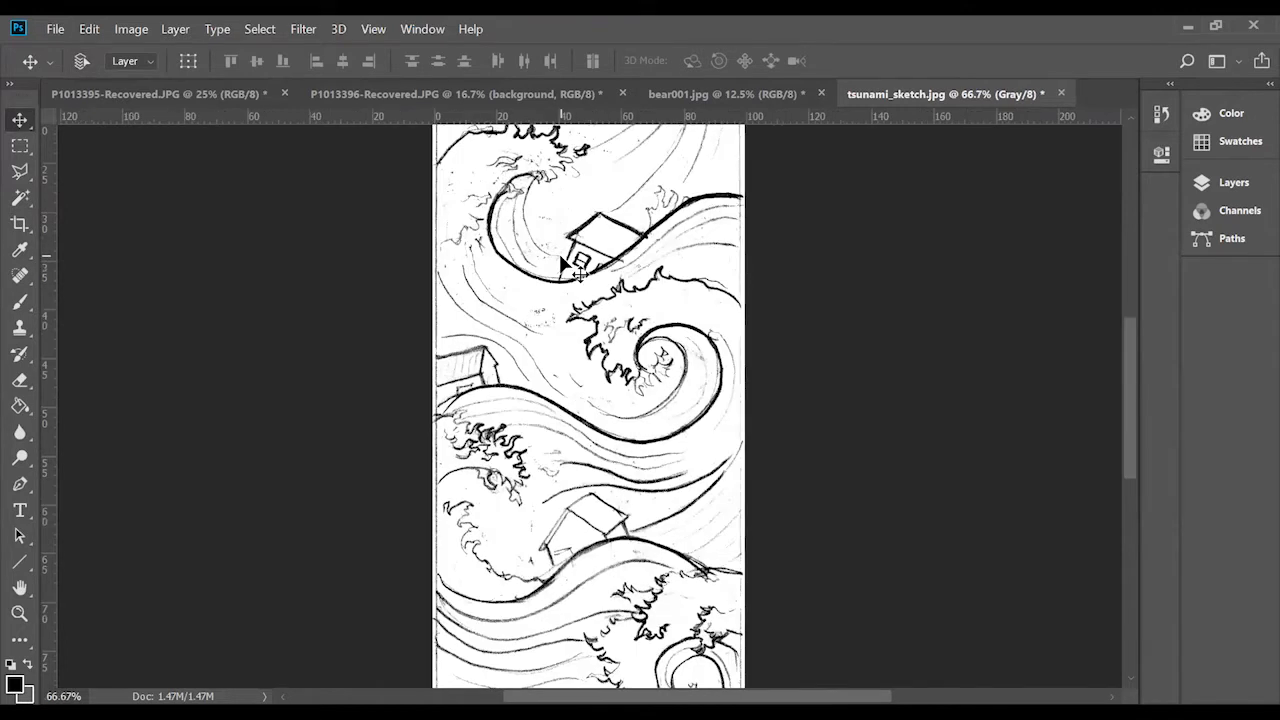
{"action": "key", "text": "ctrl+plus"}
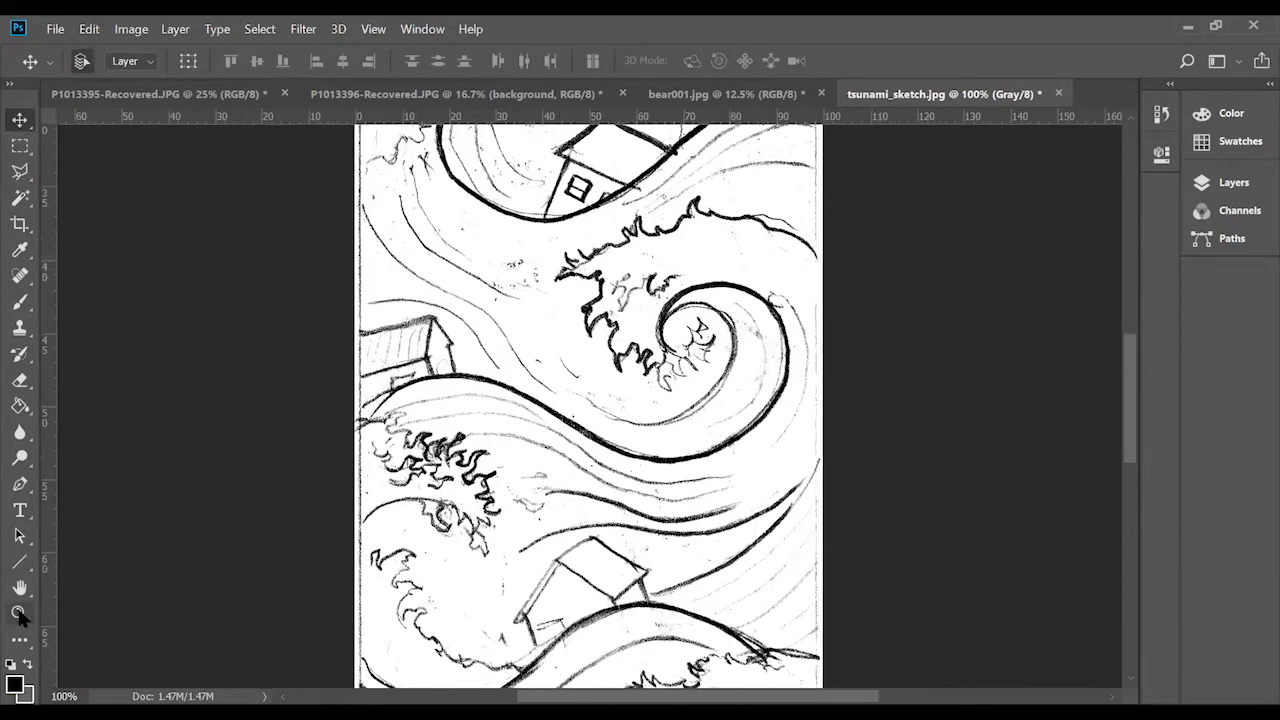
{"action": "left_click", "coordinate": [20, 614]}
{"action": "left_click", "coordinate": [593, 284]}
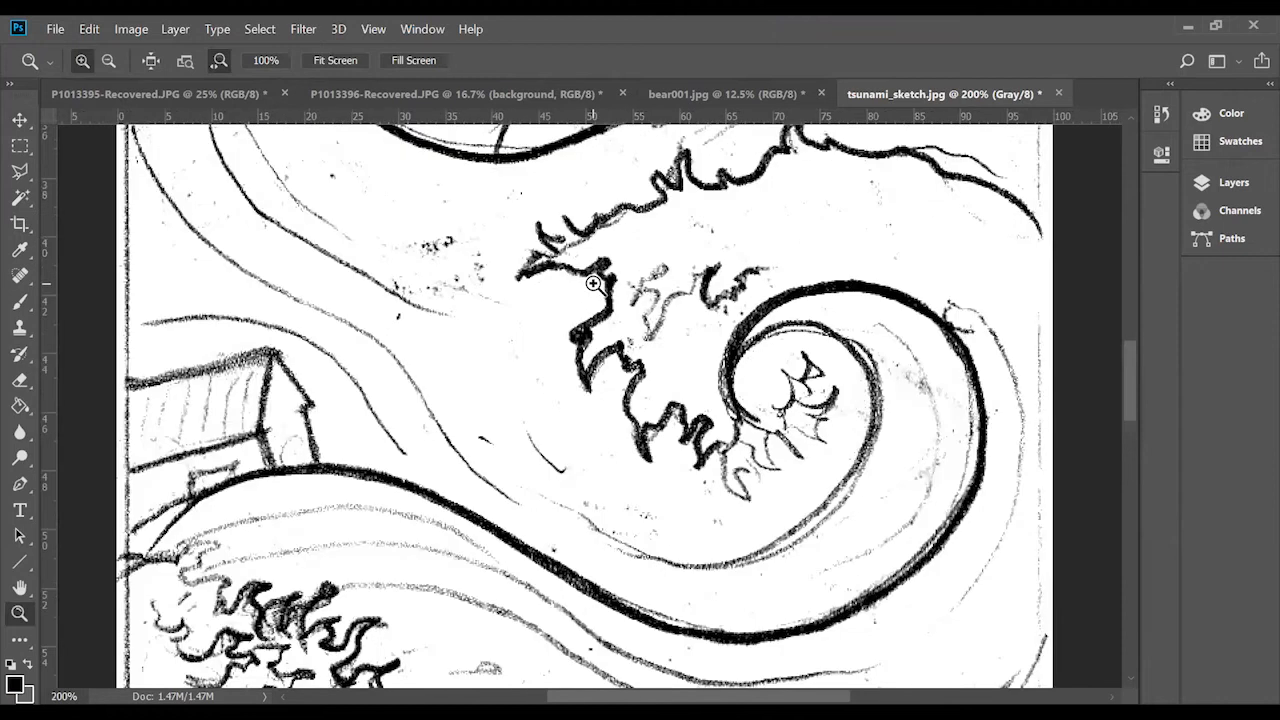
{"action": "left_click", "coordinate": [593, 284]}
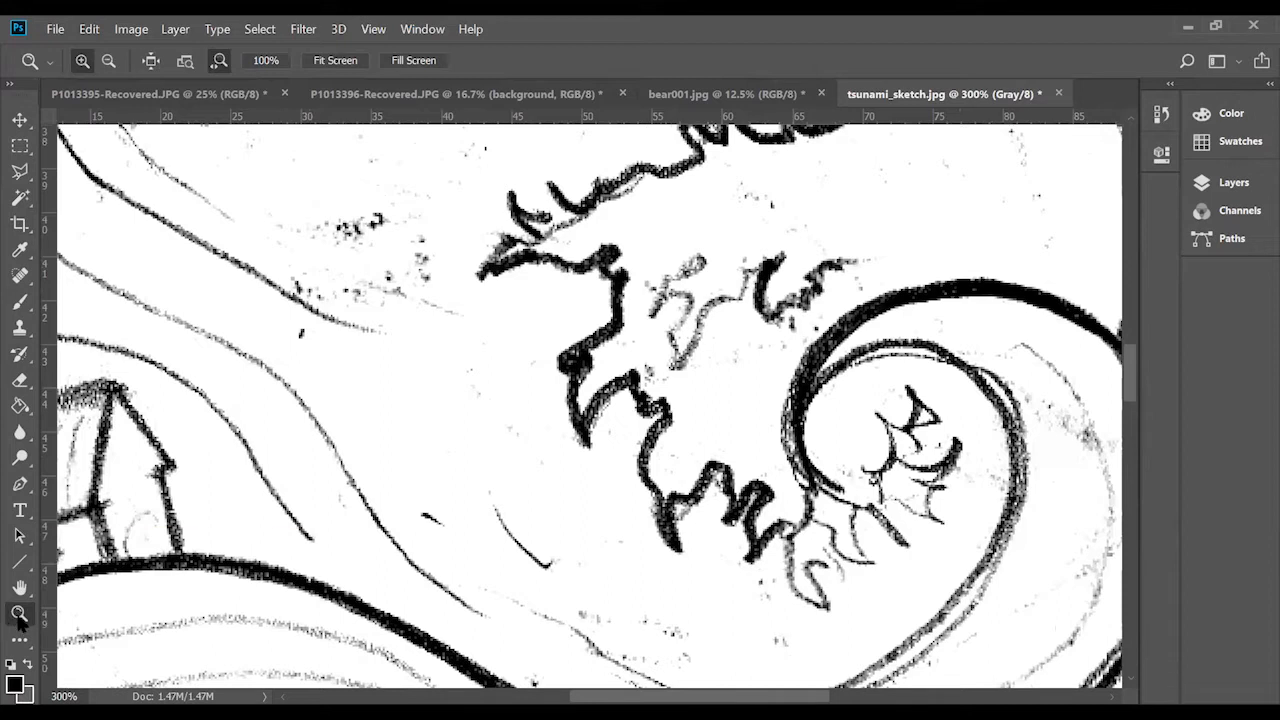
{"action": "left_click", "coordinate": [109, 60]}
{"action": "left_click", "coordinate": [598, 330]}
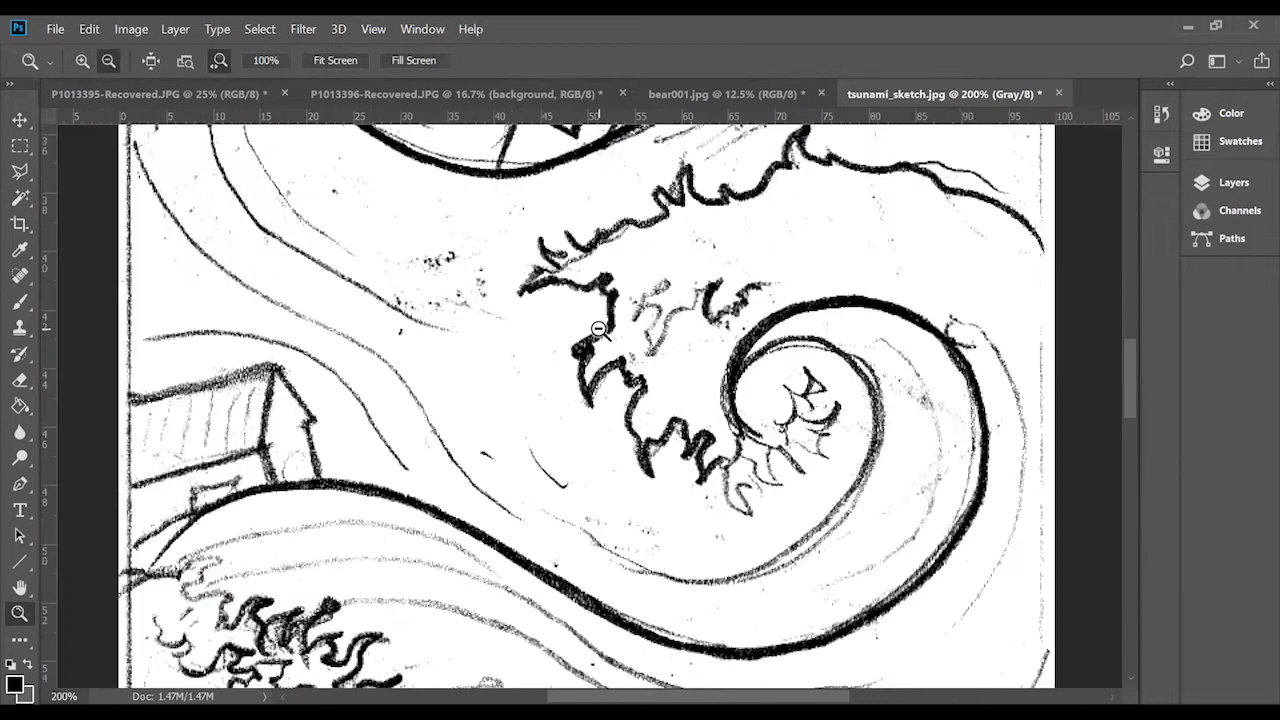
{"action": "left_click", "coordinate": [598, 330]}
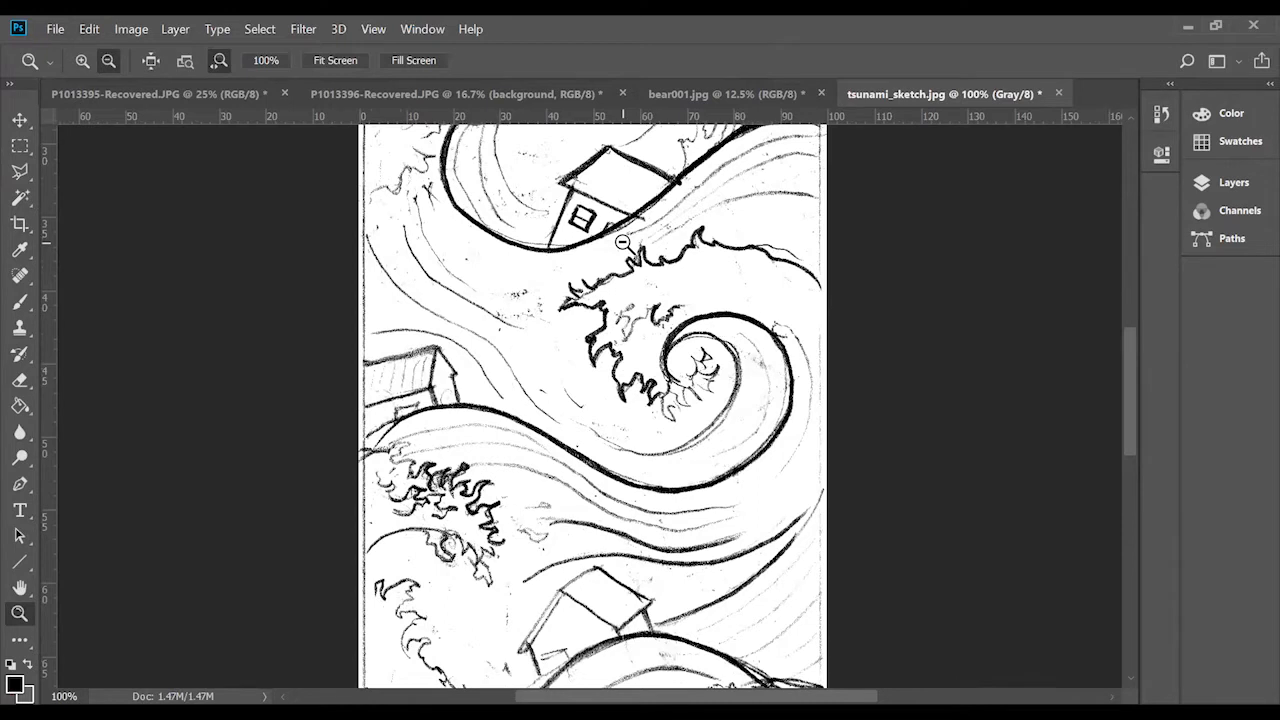
{"action": "left_click", "coordinate": [10, 120]}
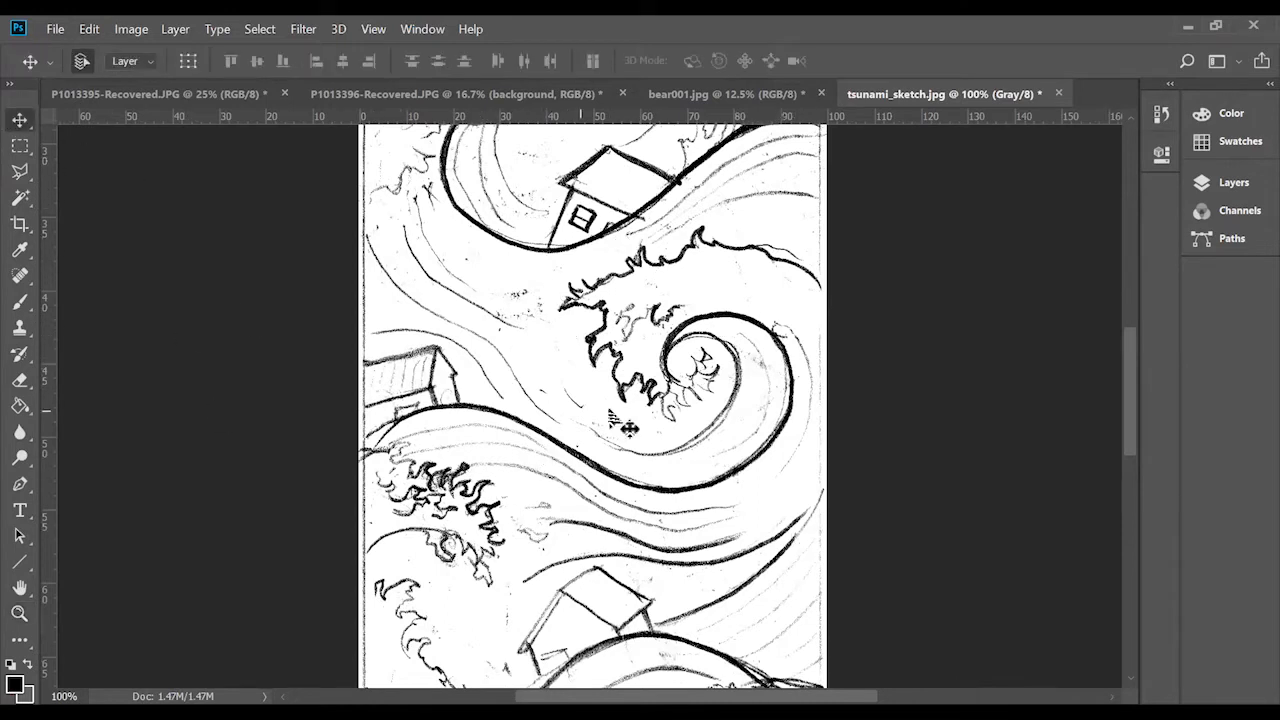
{"action": "scroll", "coordinate": [615, 418], "scroll_direction": "down", "scroll_amount": 3}
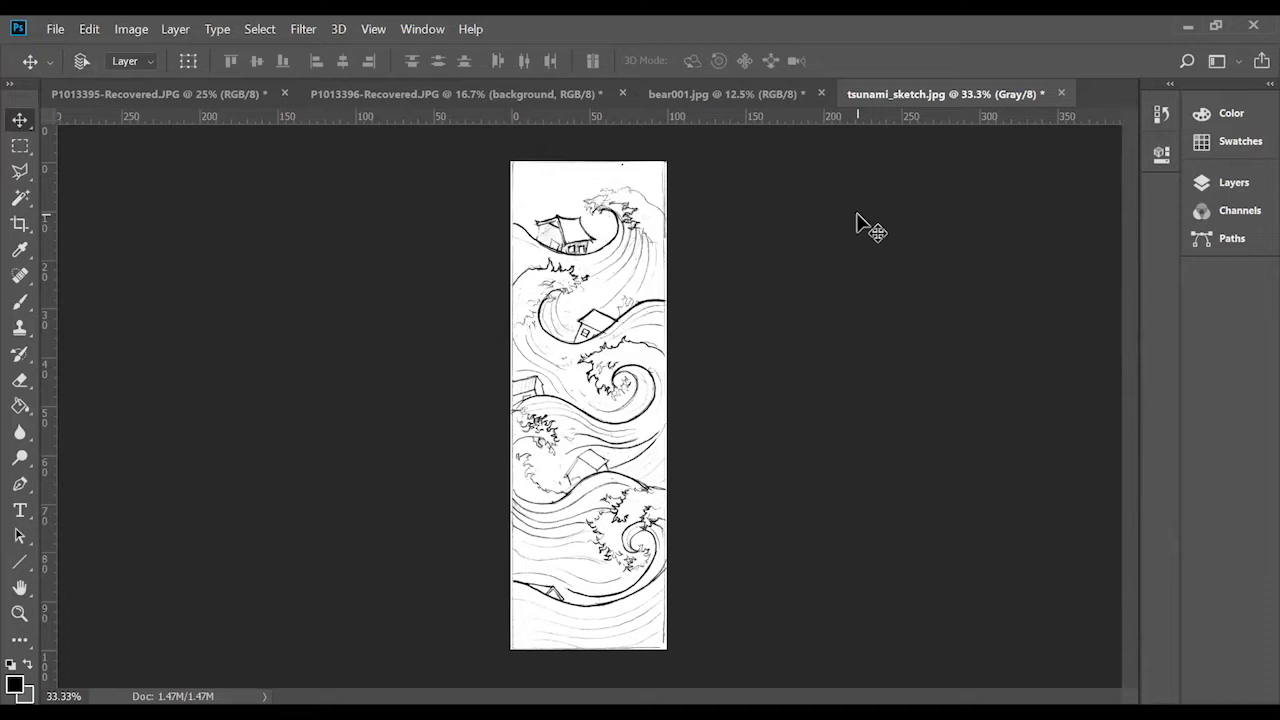
{"action": "key", "text": "ctrl+a"}
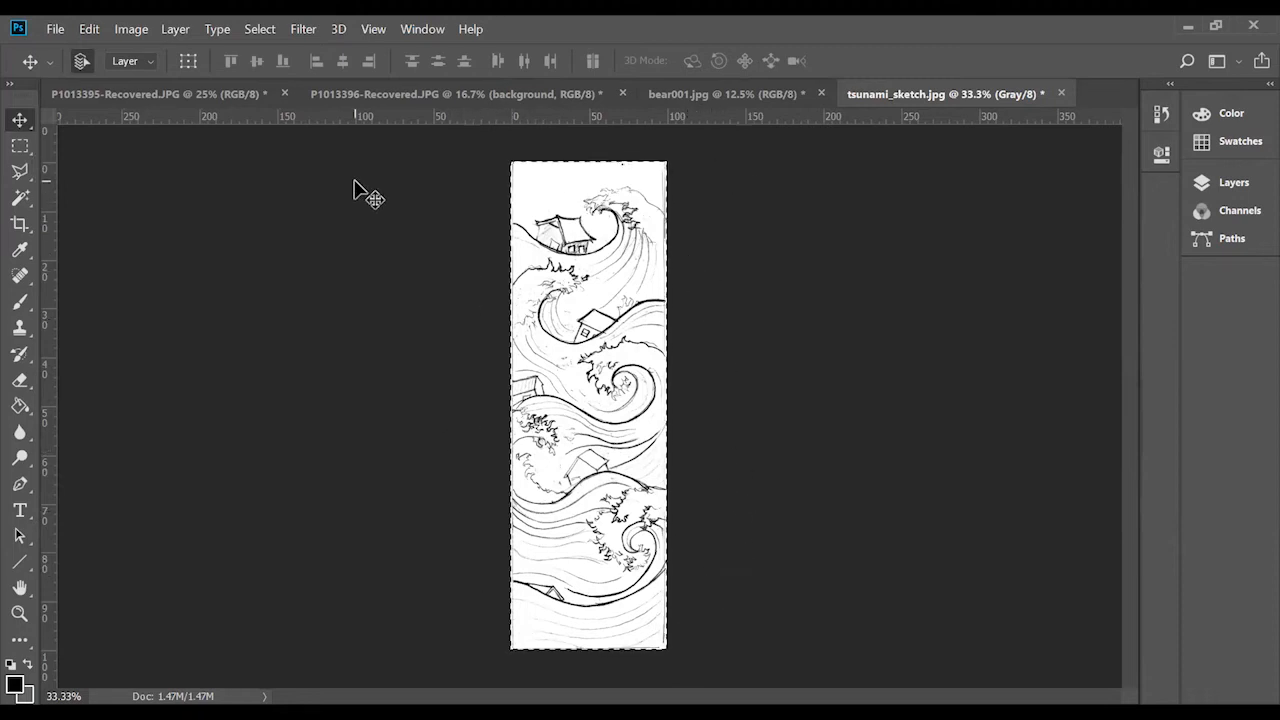
{"action": "left_click", "coordinate": [55, 28]}
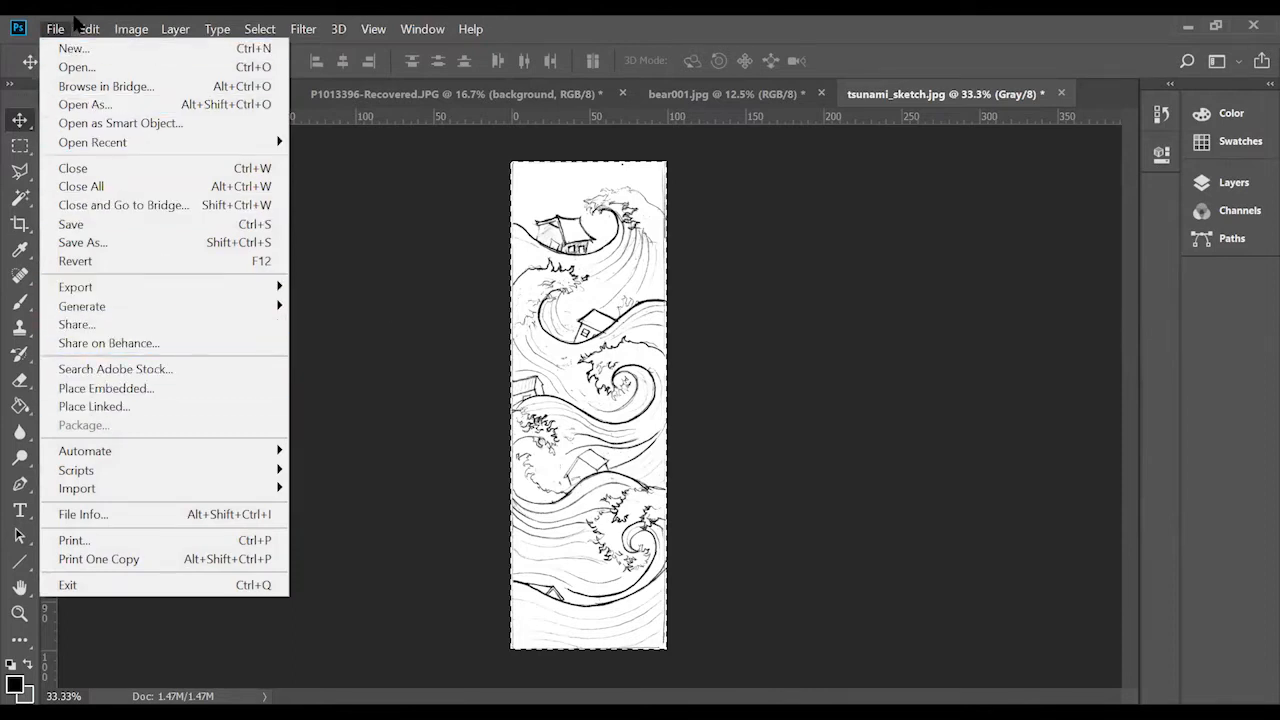
{"action": "mouse_move", "coordinate": [88, 28]}
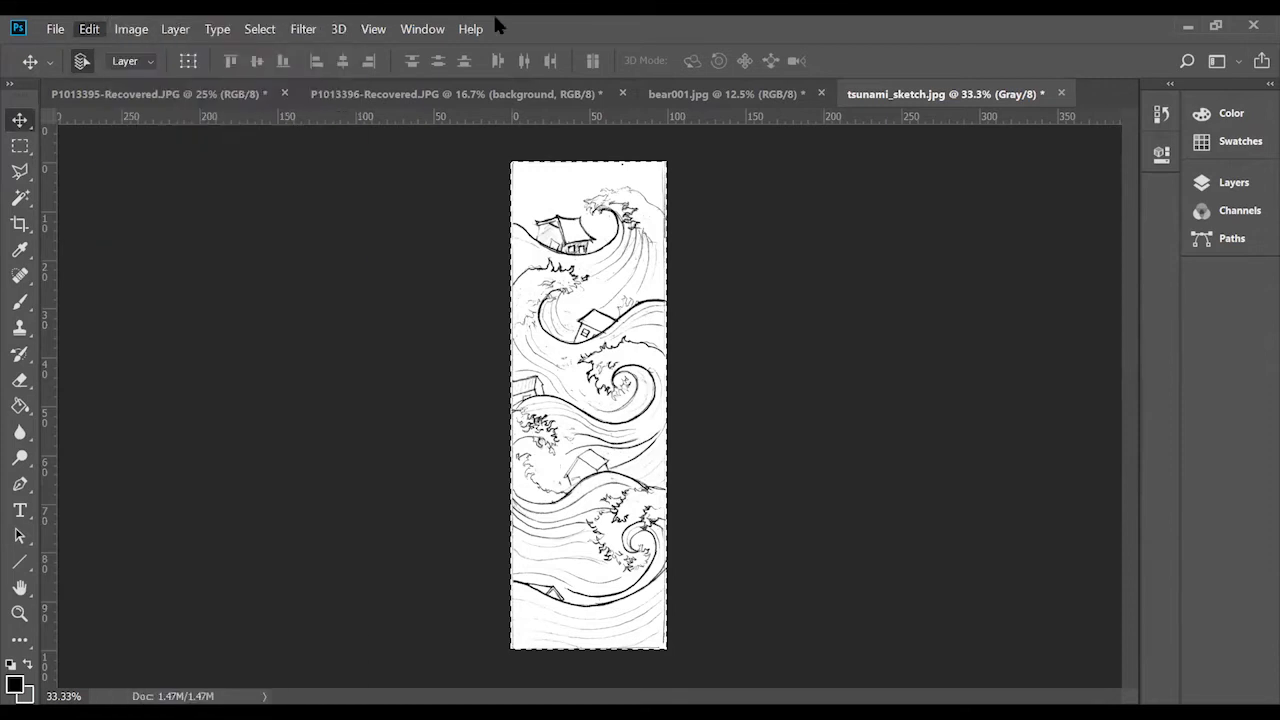
{"action": "left_click", "coordinate": [737, 23]}
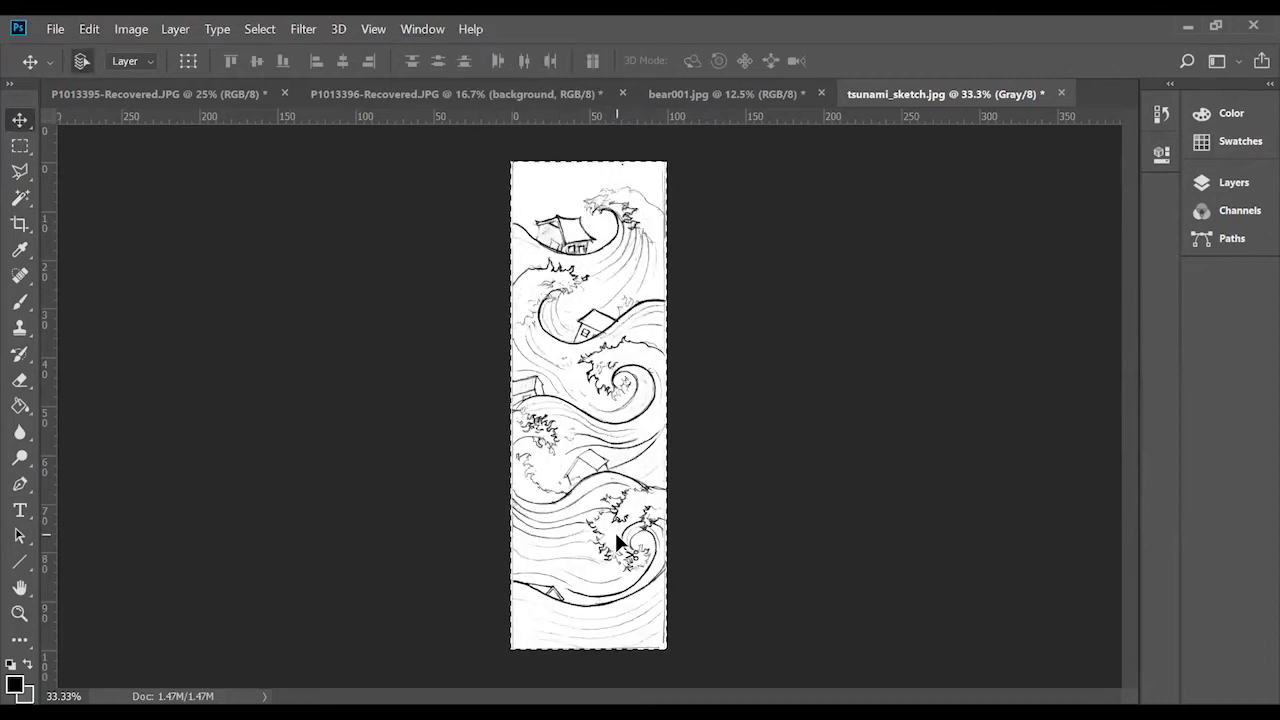
{"action": "key", "text": "ctrl+d"}
Take up the Brush tool and make white the foreground color for painting over the sketch's blemishes.
{"action": "left_click", "coordinate": [21, 301]}
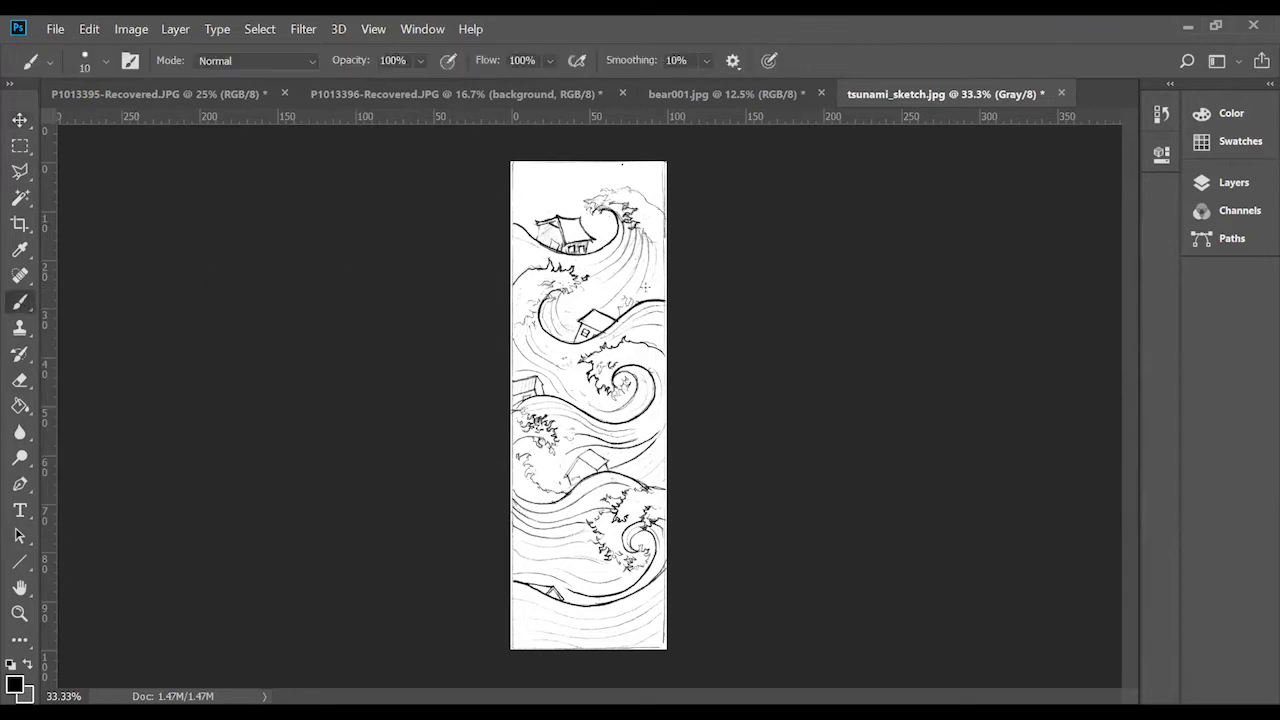
{"action": "key", "text": "ctrl+plus"}
{"action": "key", "text": "ctrl+plus"}
{"action": "key", "text": "ctrl+plus"}
{"action": "key", "text": "ctrl+plus"}
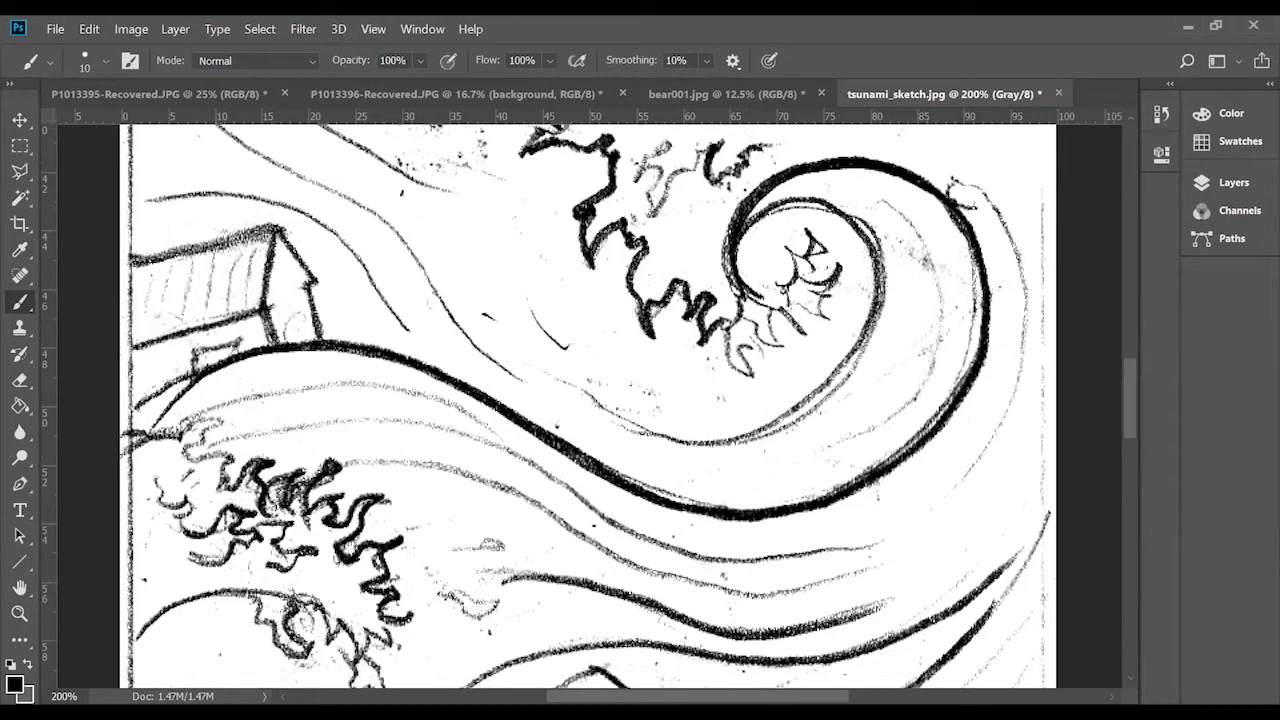
{"action": "left_click", "coordinate": [14, 685]}
{"action": "left_click_drag", "start_coordinate": [443, 246], "coordinate": [239, 145]}
{"action": "left_click_drag", "start_coordinate": [372, 210], "coordinate": [342, 172]}
{"action": "left_click", "coordinate": [808, 188]}
Set the brush size to 25 px at 100% hardness and paint out the stray specks around and inside the spiral wave.
{"action": "left_click", "coordinate": [104, 60]}
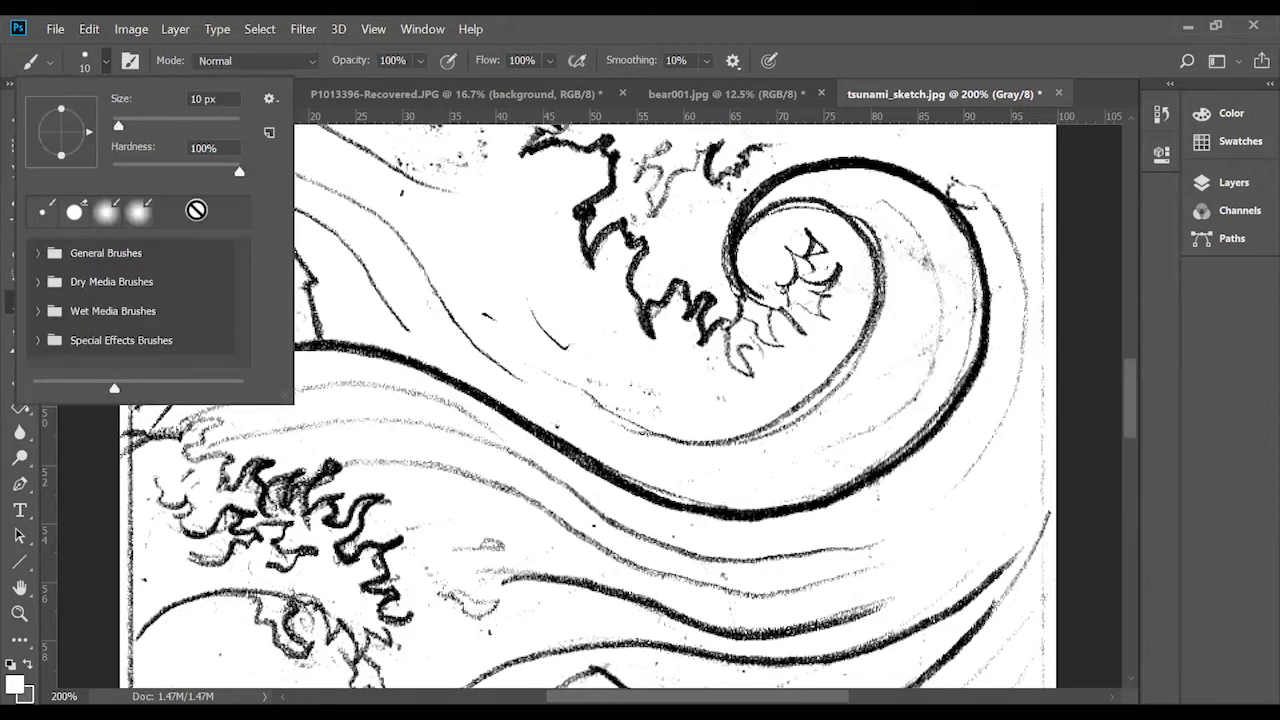
{"action": "left_click_drag", "start_coordinate": [118, 127], "coordinate": [126, 130]}
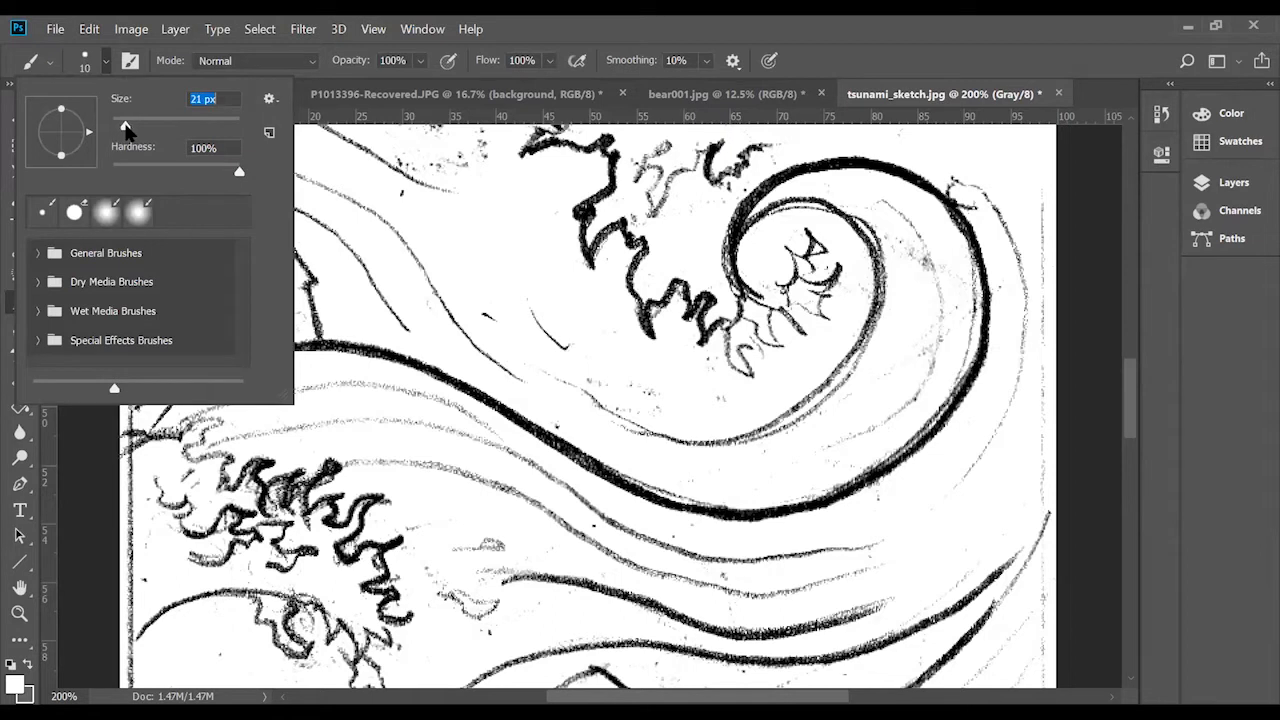
{"action": "left_click", "coordinate": [648, 25]}
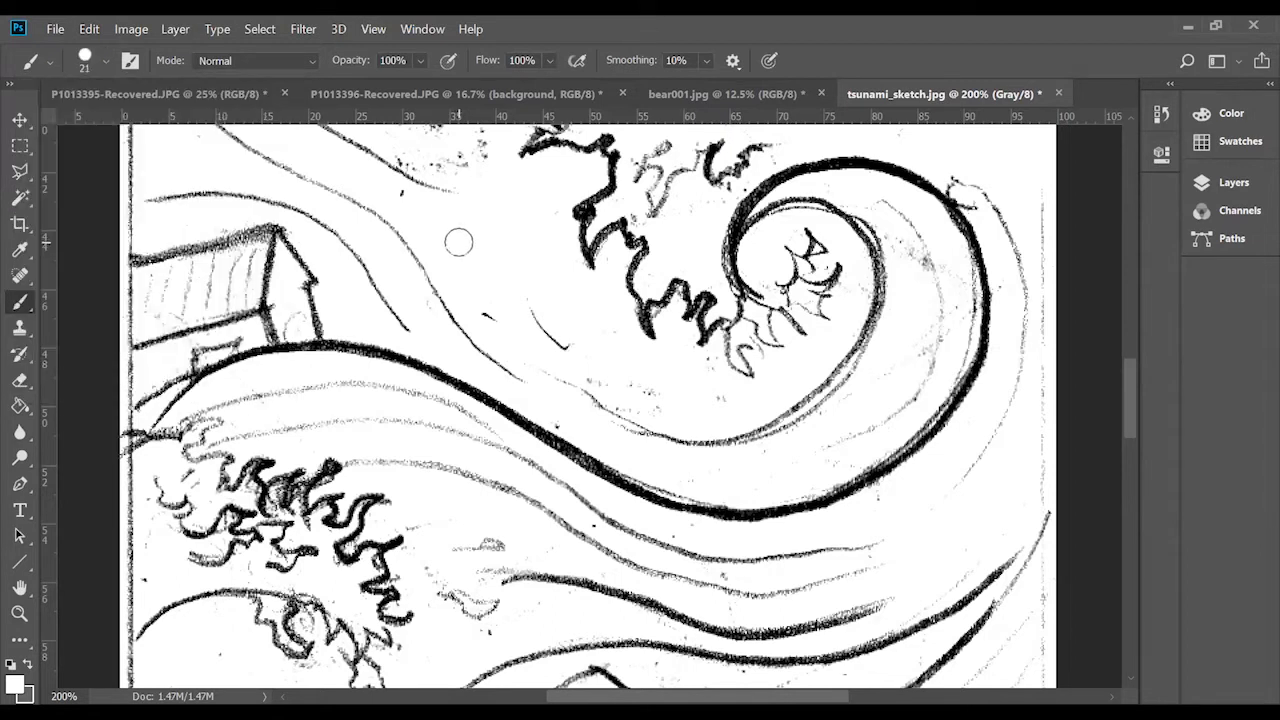
{"action": "key", "text": "bracketright"}
{"action": "key", "text": "bracketright"}
{"action": "key", "text": "bracketright"}
{"action": "key", "text": "bracketright"}
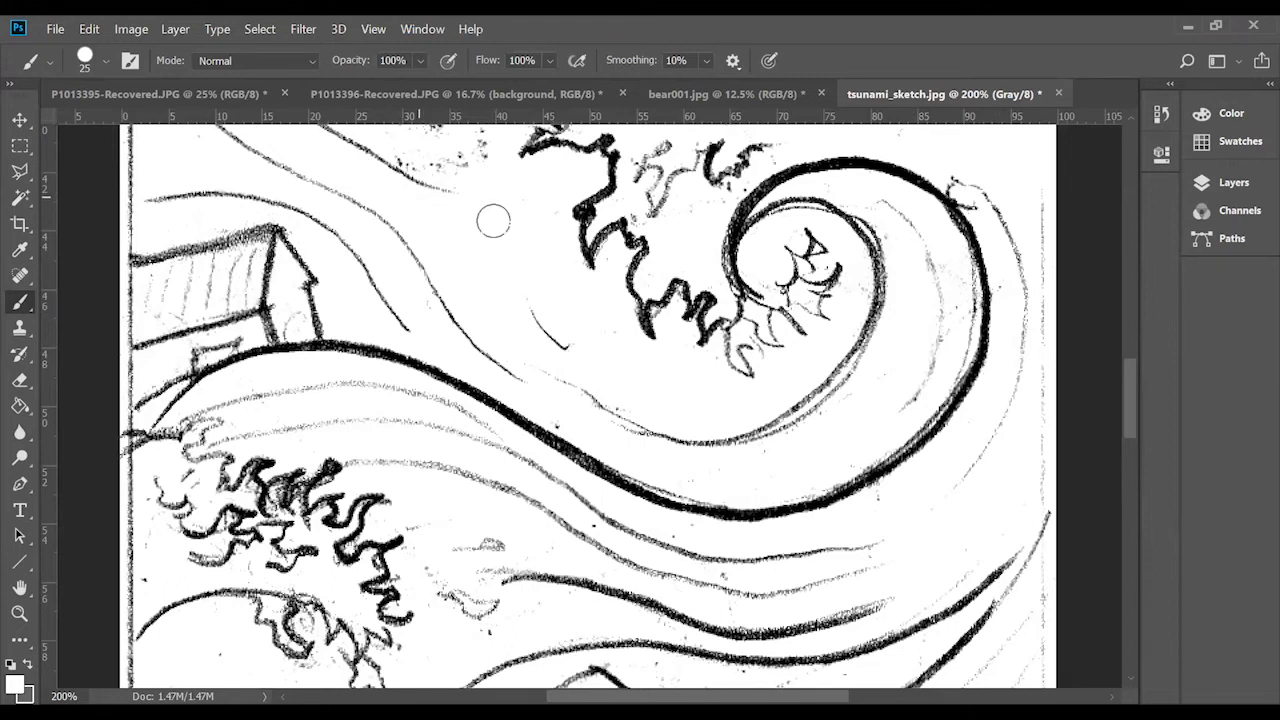
Paint white over the specks between the wave lines above the spiral and inside the curling wave beside the house with the square window.
{"action": "scroll", "coordinate": [545, 240], "scroll_direction": "up", "scroll_amount": 5}
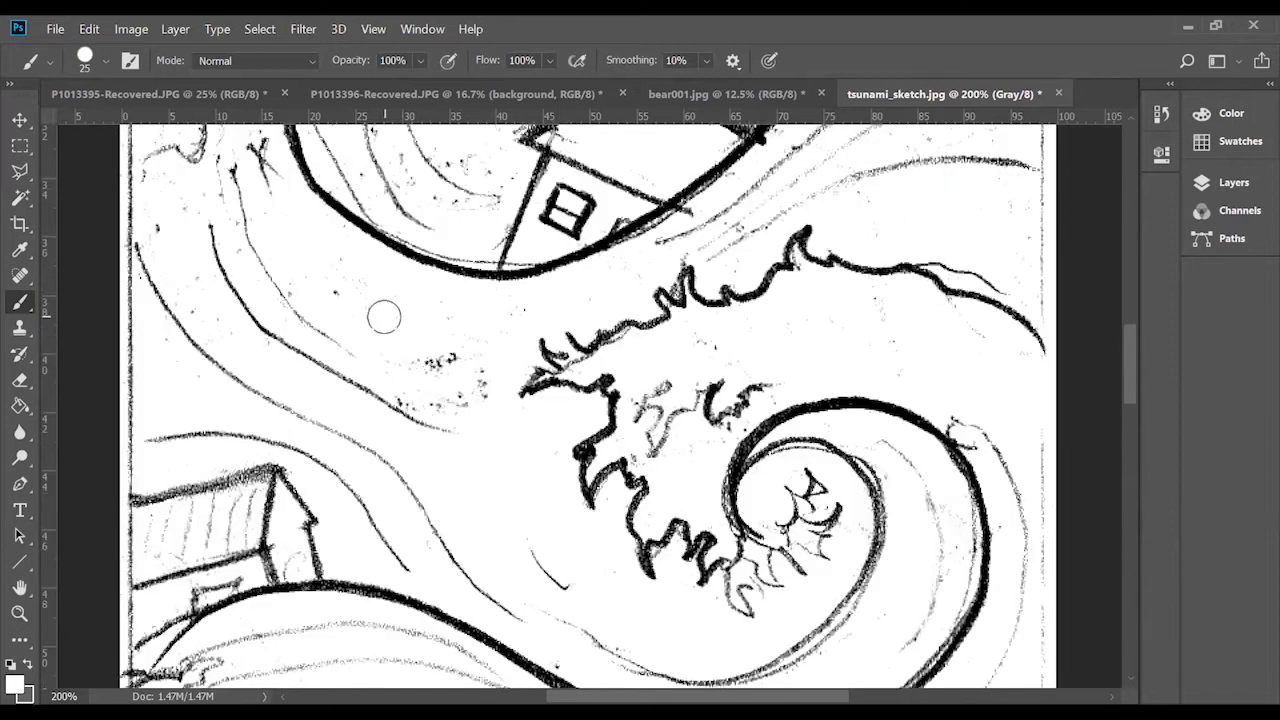
{"action": "mouse_move", "coordinate": [406, 393]}
{"action": "left_mouse_down"}
{"action": "mouse_move", "coordinate": [479, 399]}
{"action": "mouse_move", "coordinate": [477, 376]}
{"action": "mouse_move", "coordinate": [440, 366]}
{"action": "left_mouse_up"}
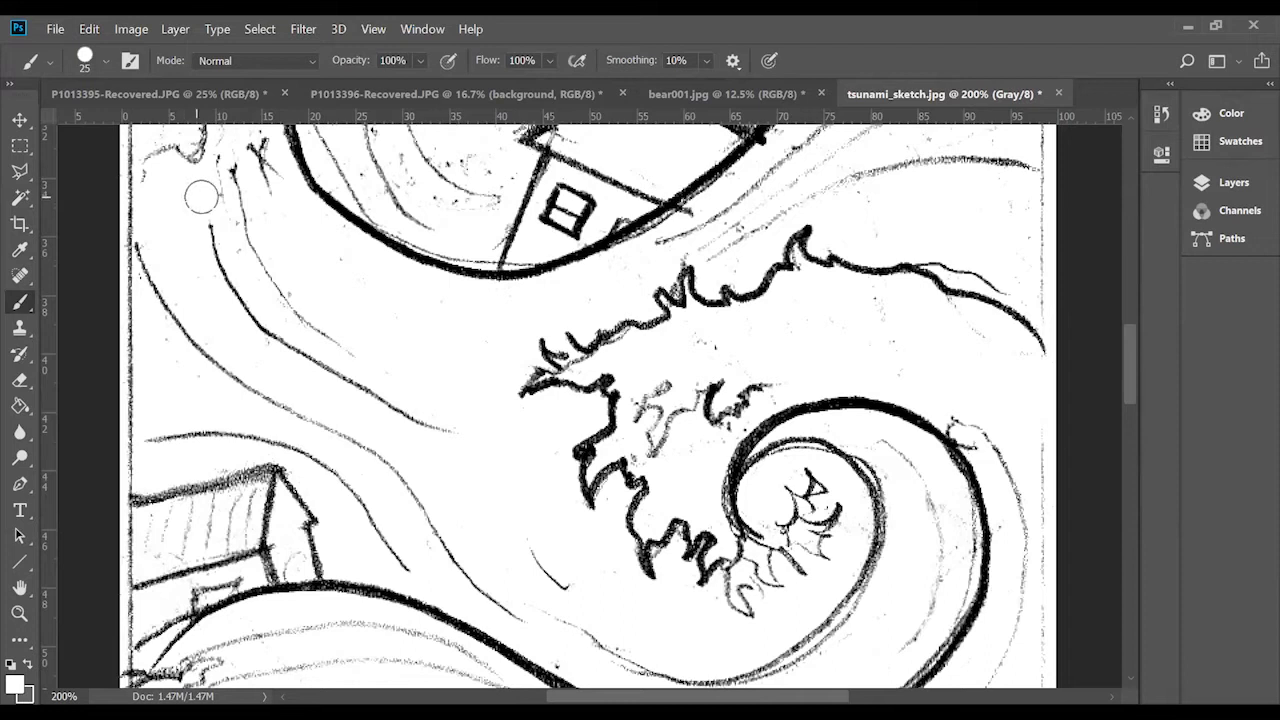
{"action": "scroll", "coordinate": [263, 220], "scroll_direction": "up", "scroll_amount": 5}
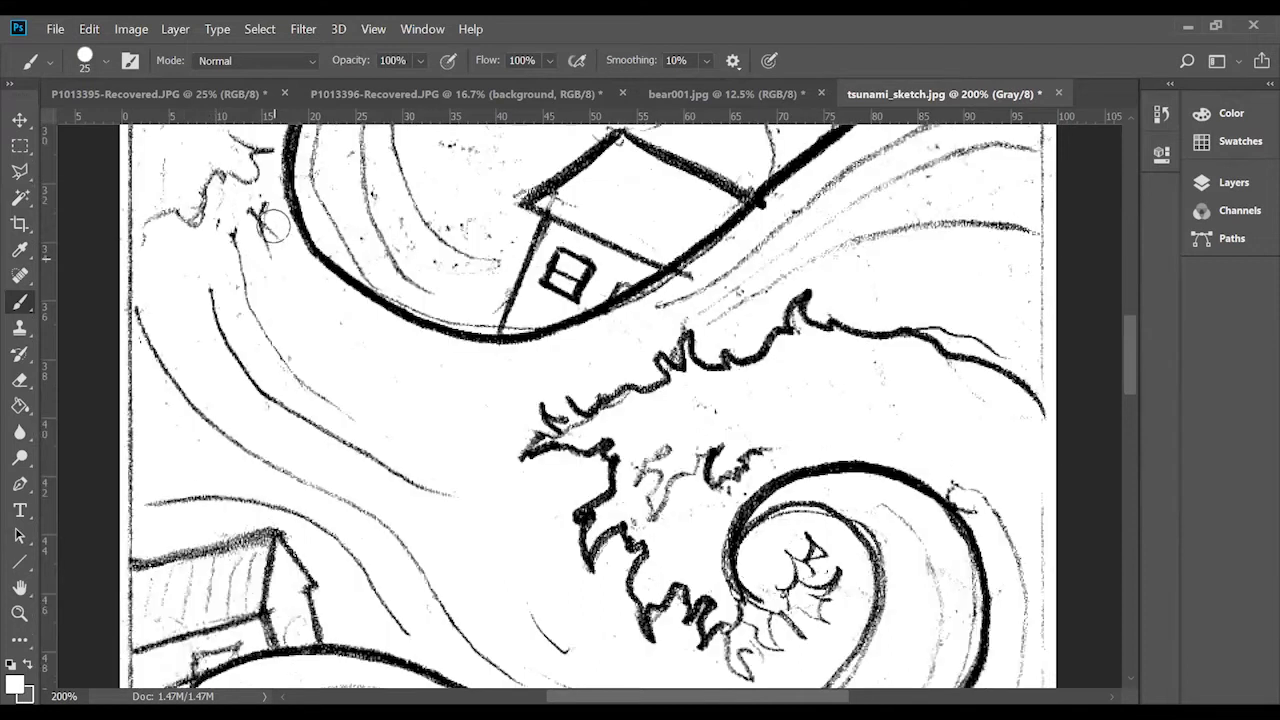
{"action": "mouse_move", "coordinate": [246, 212]}
{"action": "left_mouse_down"}
{"action": "mouse_move", "coordinate": [243, 251]}
{"action": "mouse_move", "coordinate": [216, 268]}
{"action": "mouse_move", "coordinate": [183, 243]}
{"action": "mouse_move", "coordinate": [168, 351]}
{"action": "left_mouse_up"}
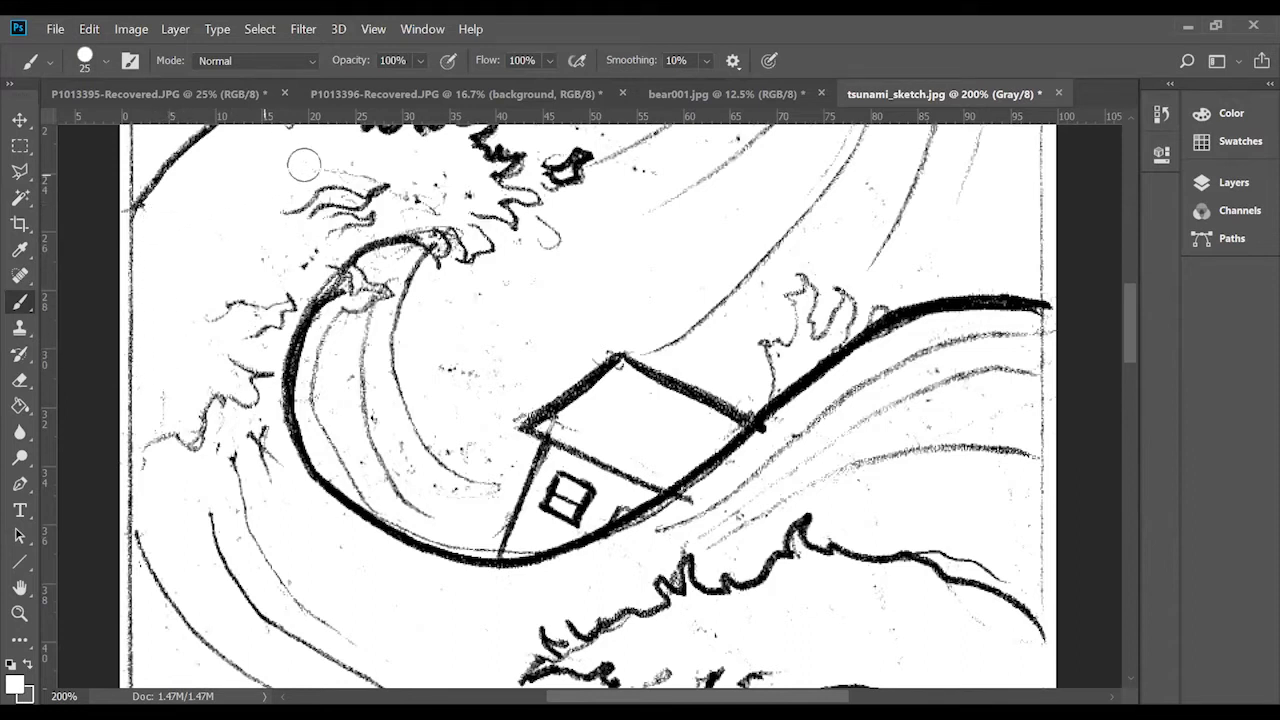
{"action": "mouse_move", "coordinate": [480, 447]}
{"action": "left_mouse_down"}
{"action": "mouse_move", "coordinate": [449, 437]}
{"action": "mouse_move", "coordinate": [469, 357]}
{"action": "mouse_move", "coordinate": [486, 372]}
{"action": "mouse_move", "coordinate": [515, 364]}
{"action": "left_mouse_up"}
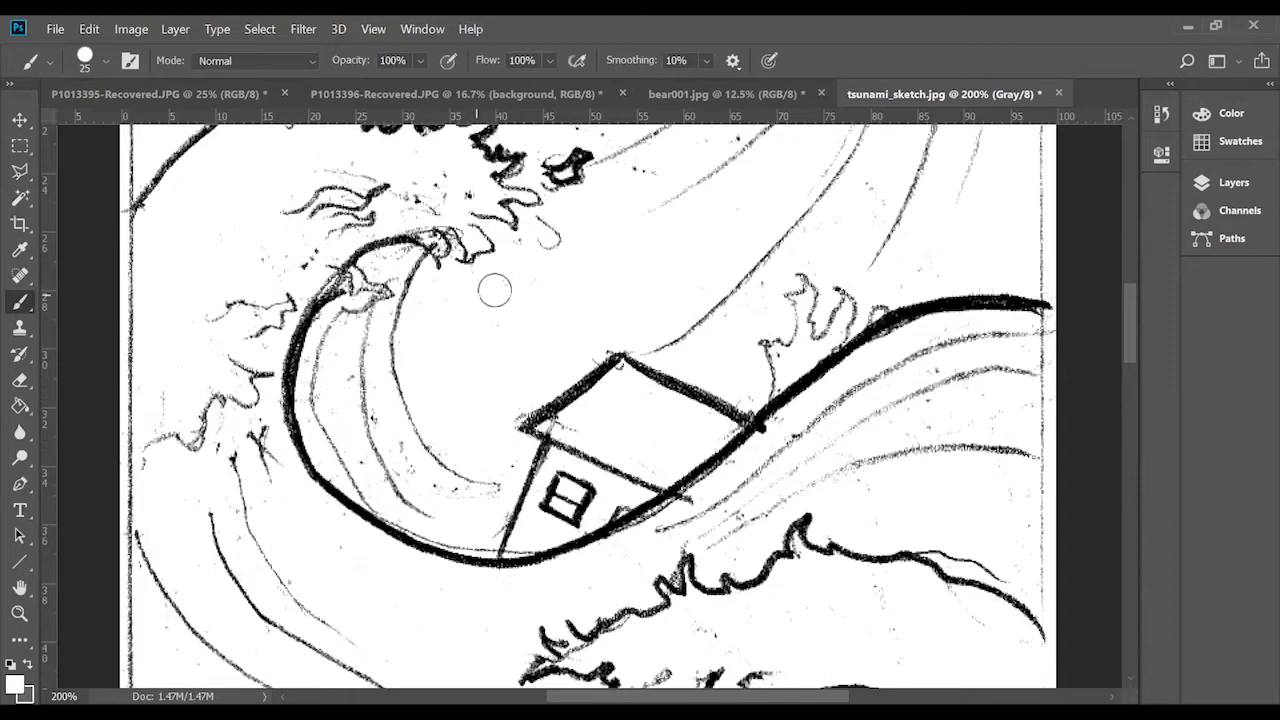
{"action": "scroll", "coordinate": [610, 270], "scroll_direction": "up", "scroll_amount": 5}
{"action": "scroll", "coordinate": [610, 270], "scroll_direction": "up", "scroll_amount": 2}
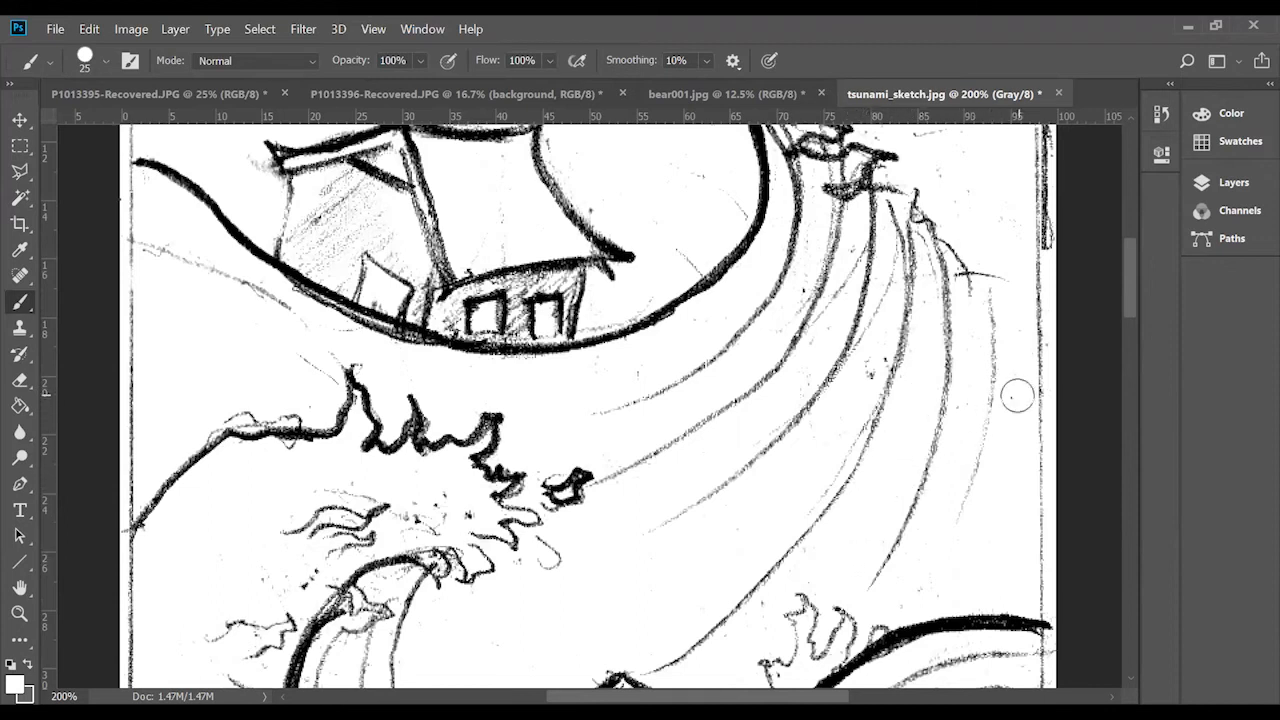
Swap the foreground and background colors so that white is the background, and take up the Eraser tool.
{"action": "scroll", "coordinate": [973, 294], "scroll_direction": "up", "scroll_amount": 3}
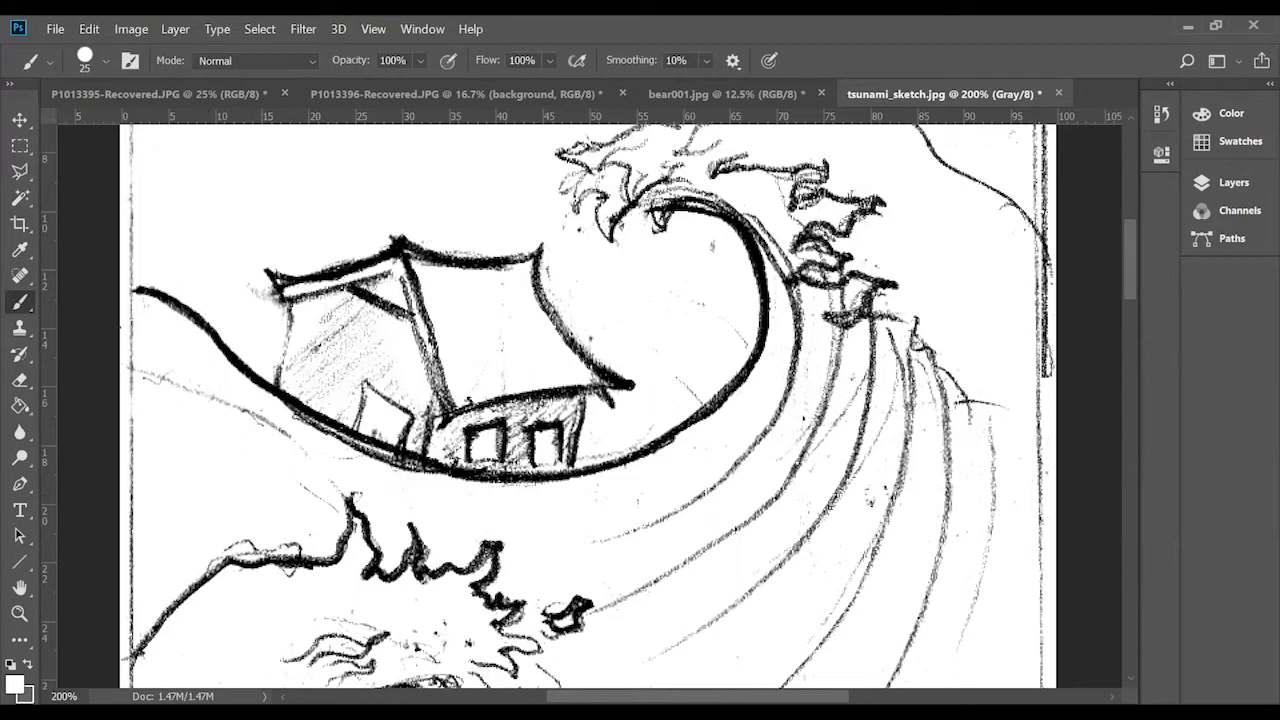
{"action": "left_click", "coordinate": [28, 668]}
{"action": "left_click", "coordinate": [20, 380]}
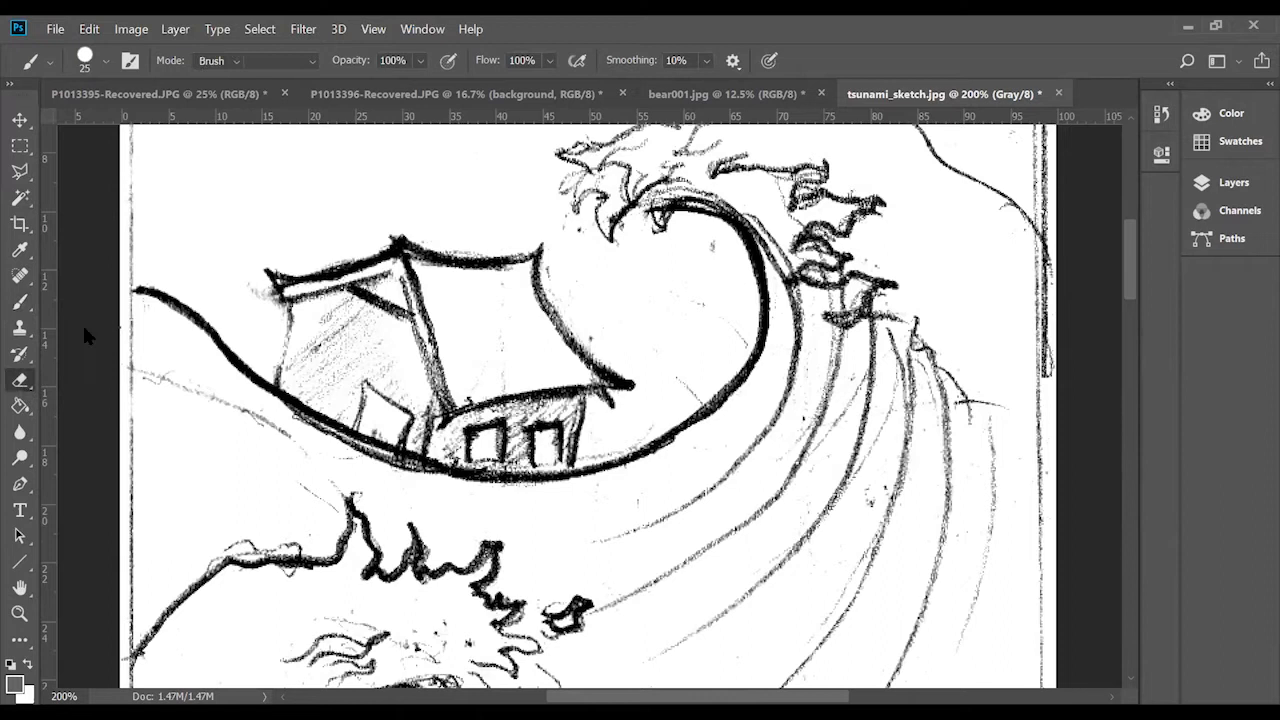
Try erasing a stroke across the roof of the uppermost house, and undo, redo and undo it again.
{"action": "left_click_drag", "start_coordinate": [350, 242], "coordinate": [388, 313]}
{"action": "key", "text": "ctrl+z"}
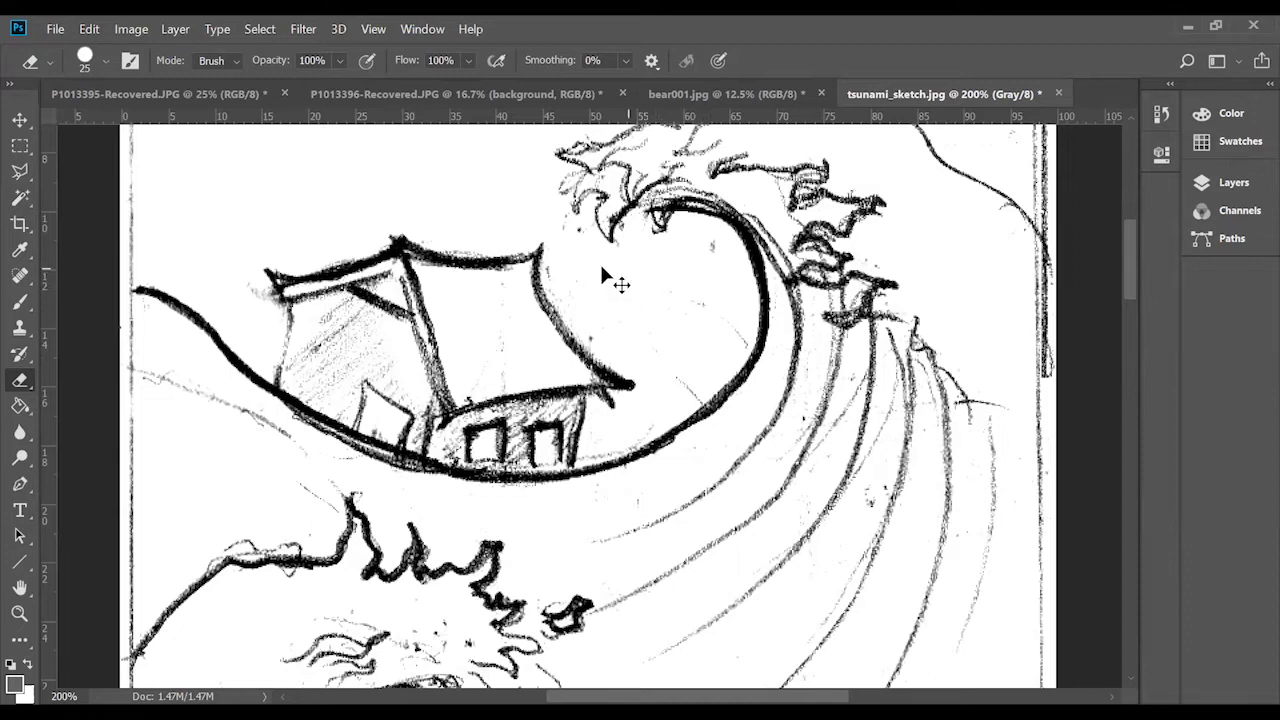
{"action": "key", "text": "ctrl+z"}
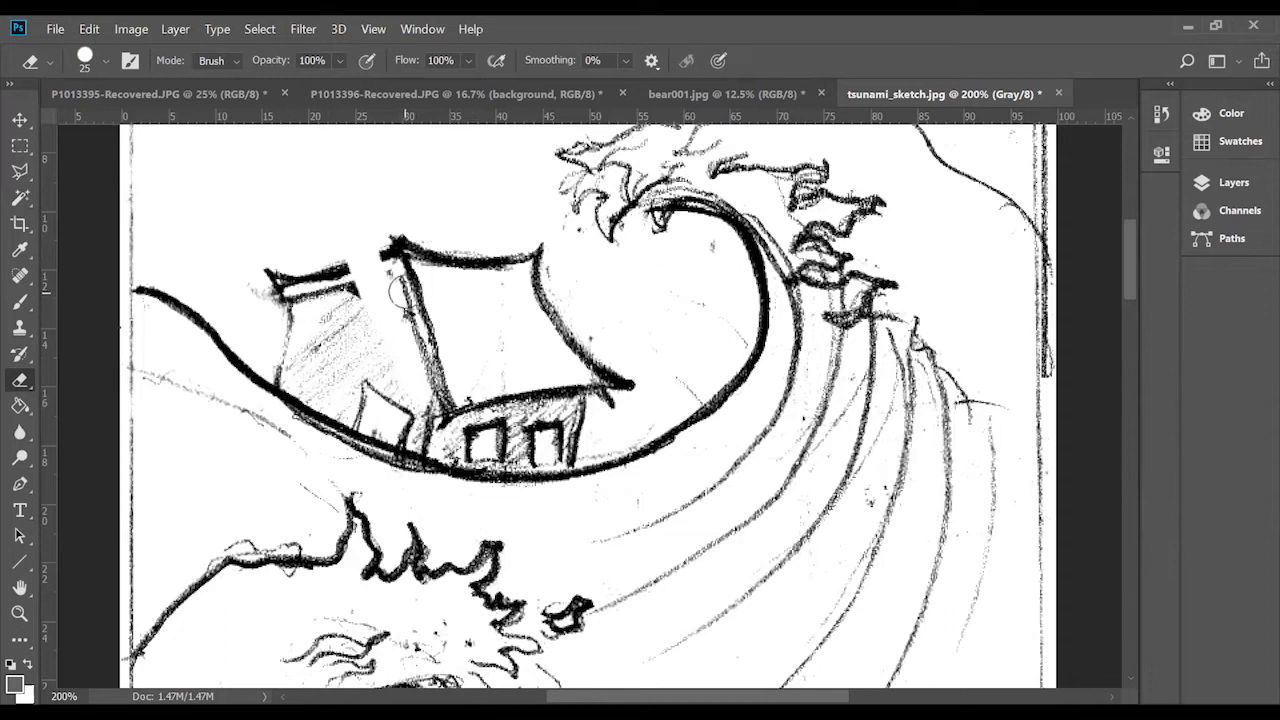
{"action": "key", "text": "ctrl+z"}
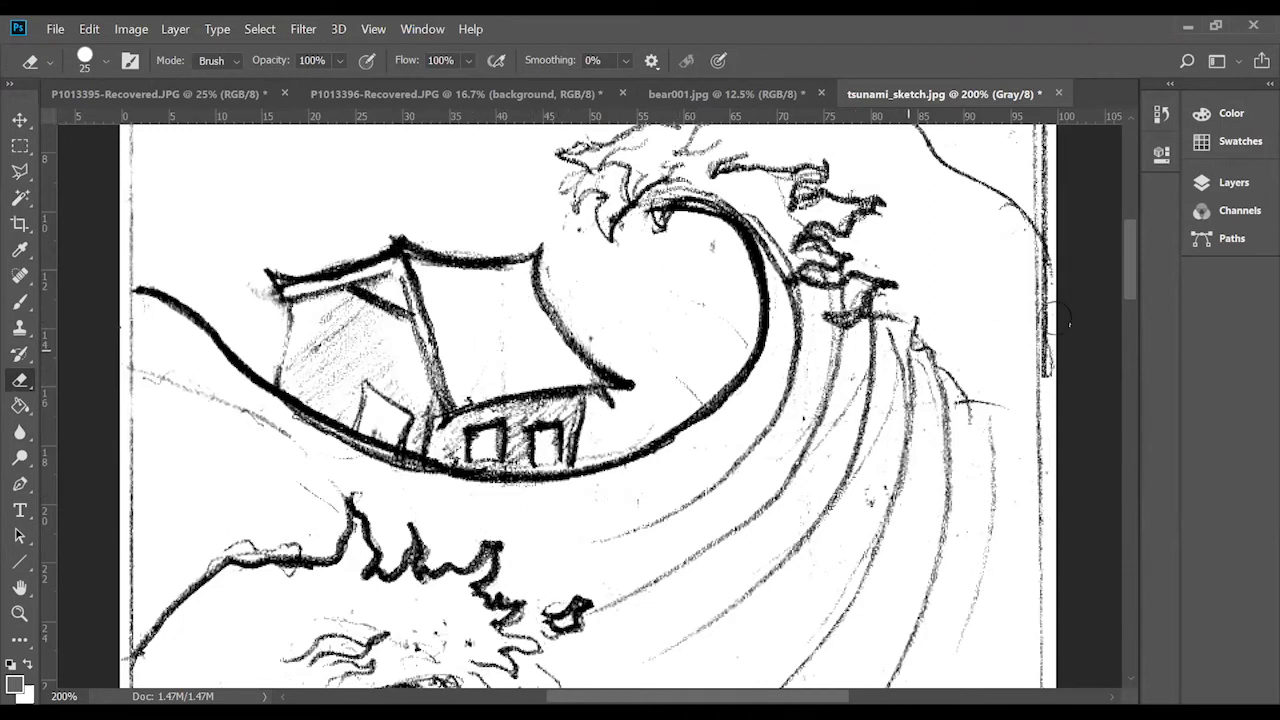
Step back to earlier brush strokes in an enlarged History list and return to the most recent brush stroke.
{"action": "left_click", "coordinate": [1161, 116]}
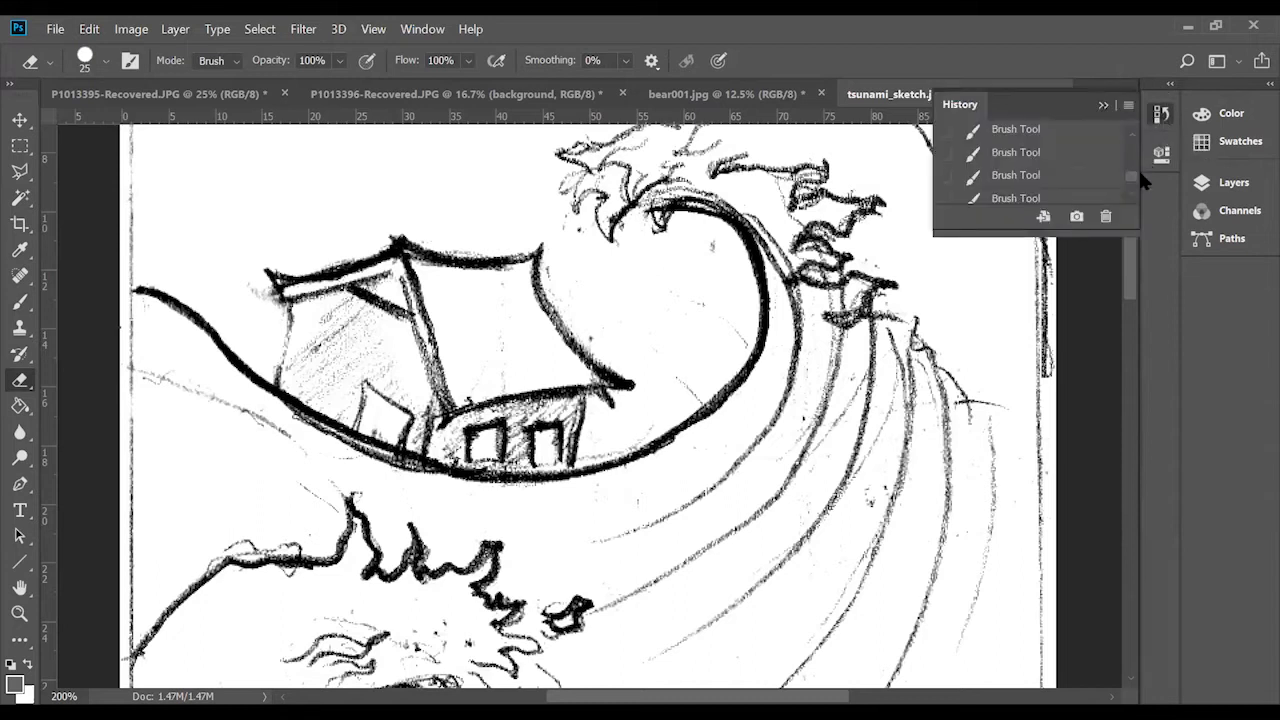
{"action": "mouse_move", "coordinate": [1115, 238]}
{"action": "left_mouse_down"}
{"action": "mouse_move", "coordinate": [1109, 351]}
{"action": "mouse_move", "coordinate": [1128, 400]}
{"action": "mouse_move", "coordinate": [1130, 586]}
{"action": "left_mouse_up"}
{"action": "mouse_move", "coordinate": [1131, 534]}
{"action": "left_mouse_down"}
{"action": "mouse_move", "coordinate": [1138, 364]}
{"action": "mouse_move", "coordinate": [1153, 489]}
{"action": "mouse_move", "coordinate": [1142, 593]}
{"action": "left_mouse_up"}
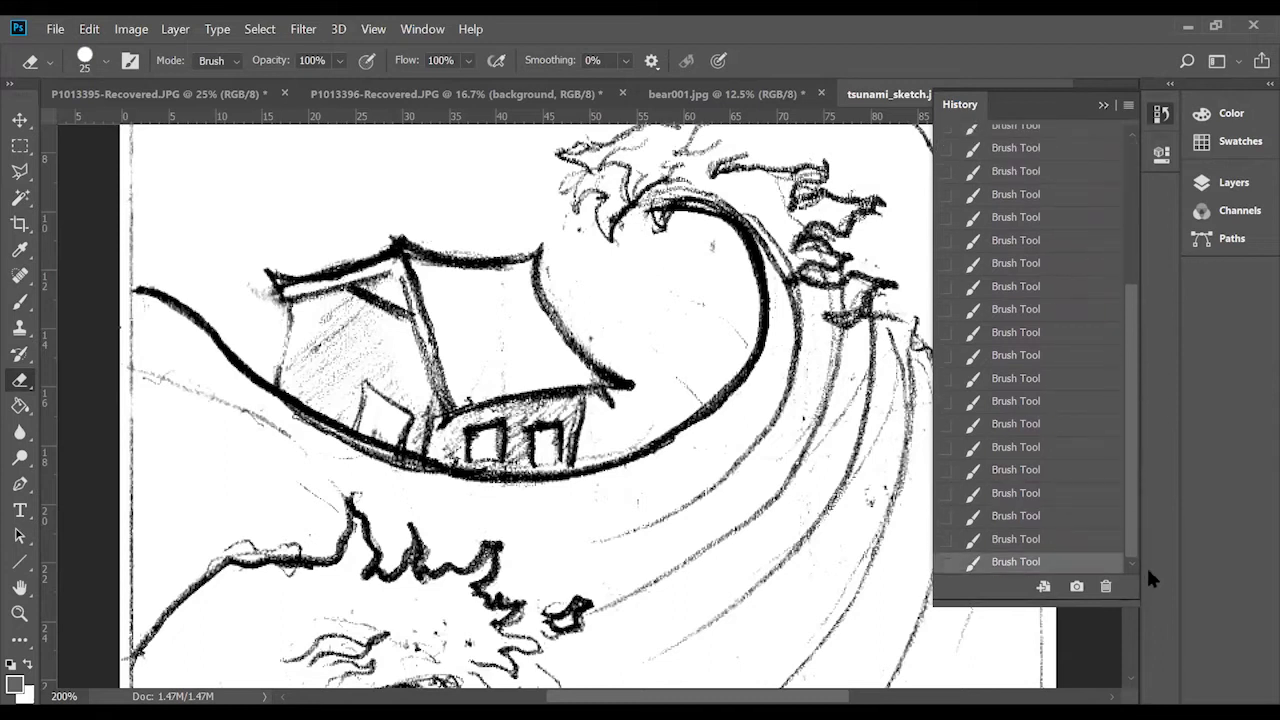
{"action": "left_click", "coordinate": [1030, 340]}
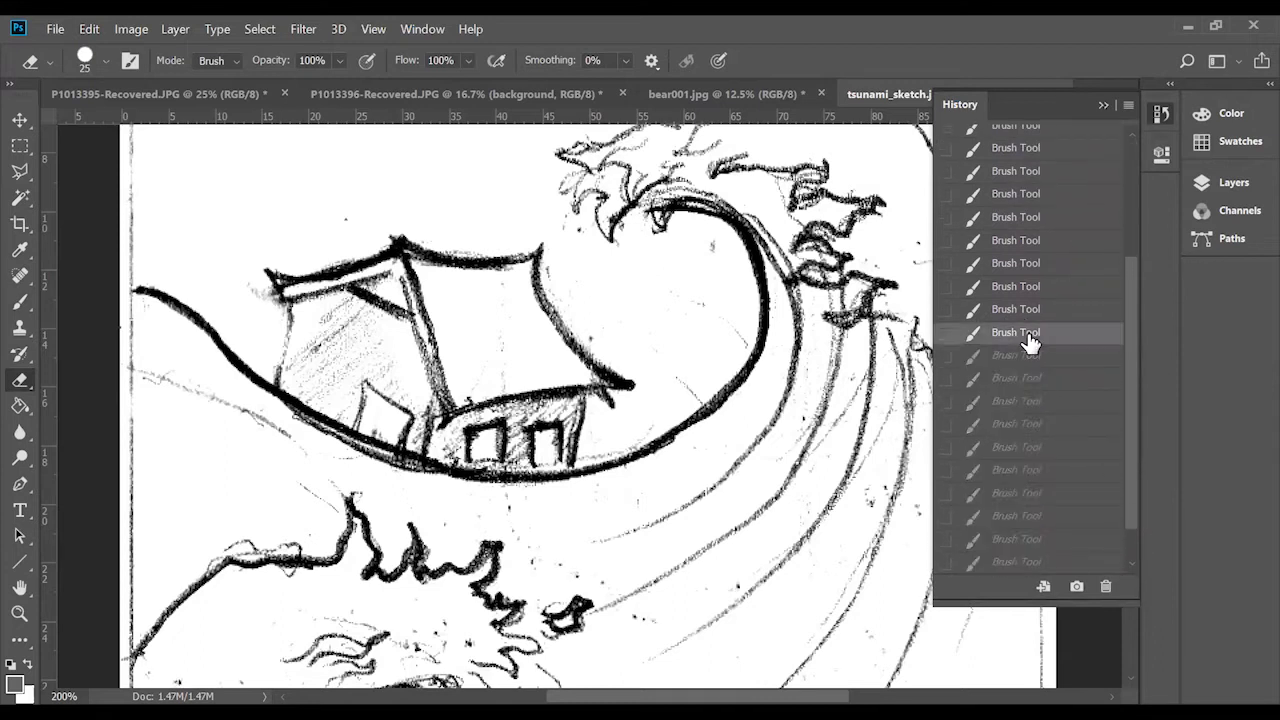
{"action": "left_click", "coordinate": [1001, 218]}
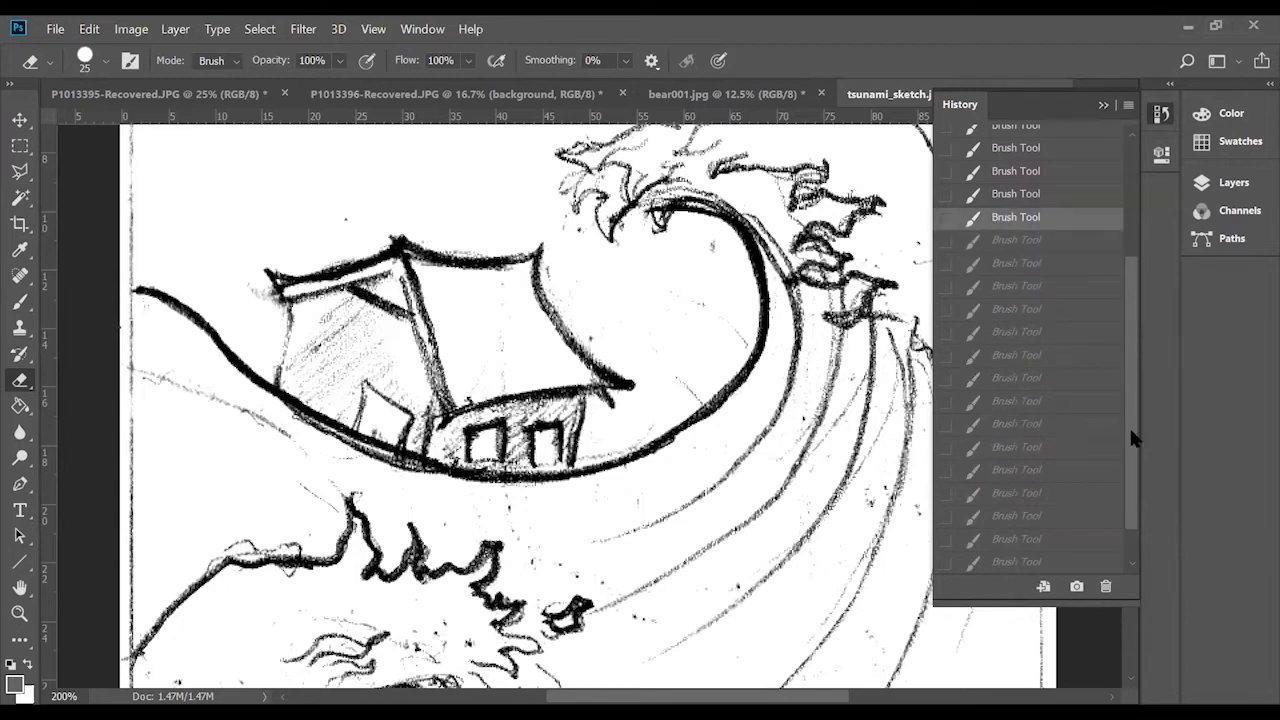
{"action": "key", "text": "ctrl+alt+z"}
{"action": "left_click", "coordinate": [1094, 564]}
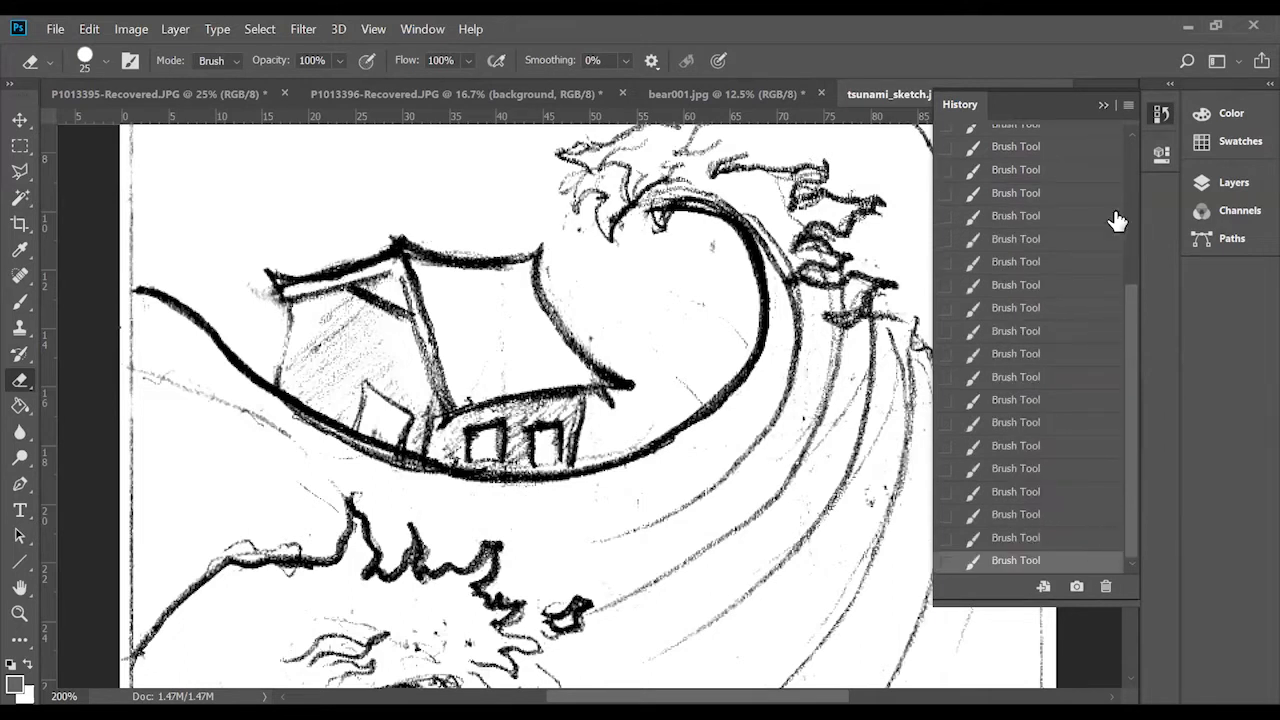
{"action": "left_click", "coordinate": [1104, 105]}
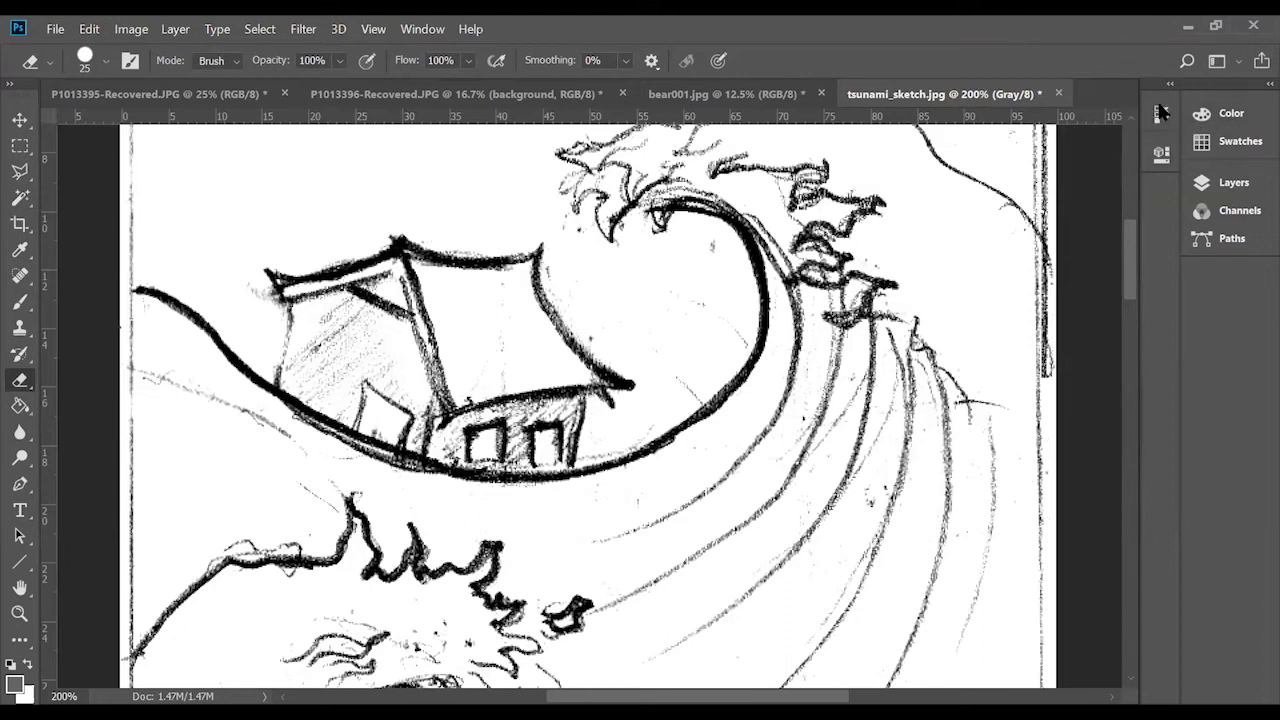
Show the History panel and the Brushes panel in turn and collapse them again.
{"action": "left_click", "coordinate": [418, 24]}
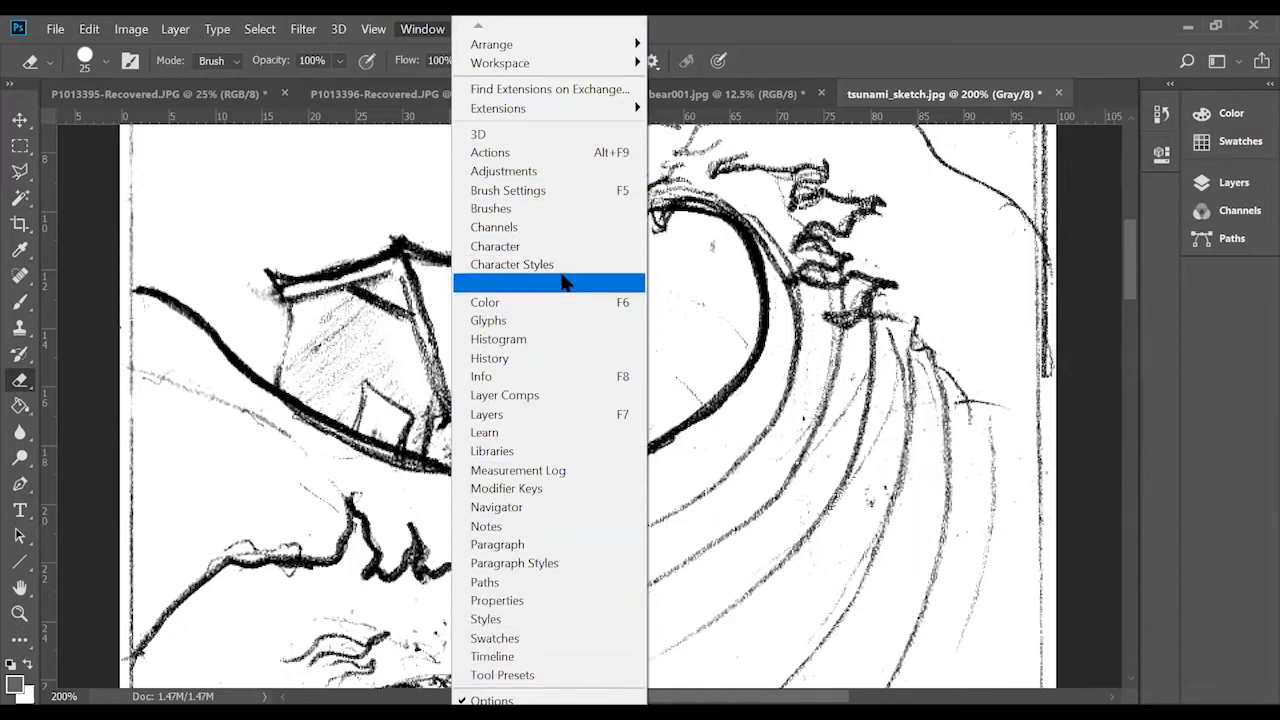
{"action": "left_click", "coordinate": [548, 366]}
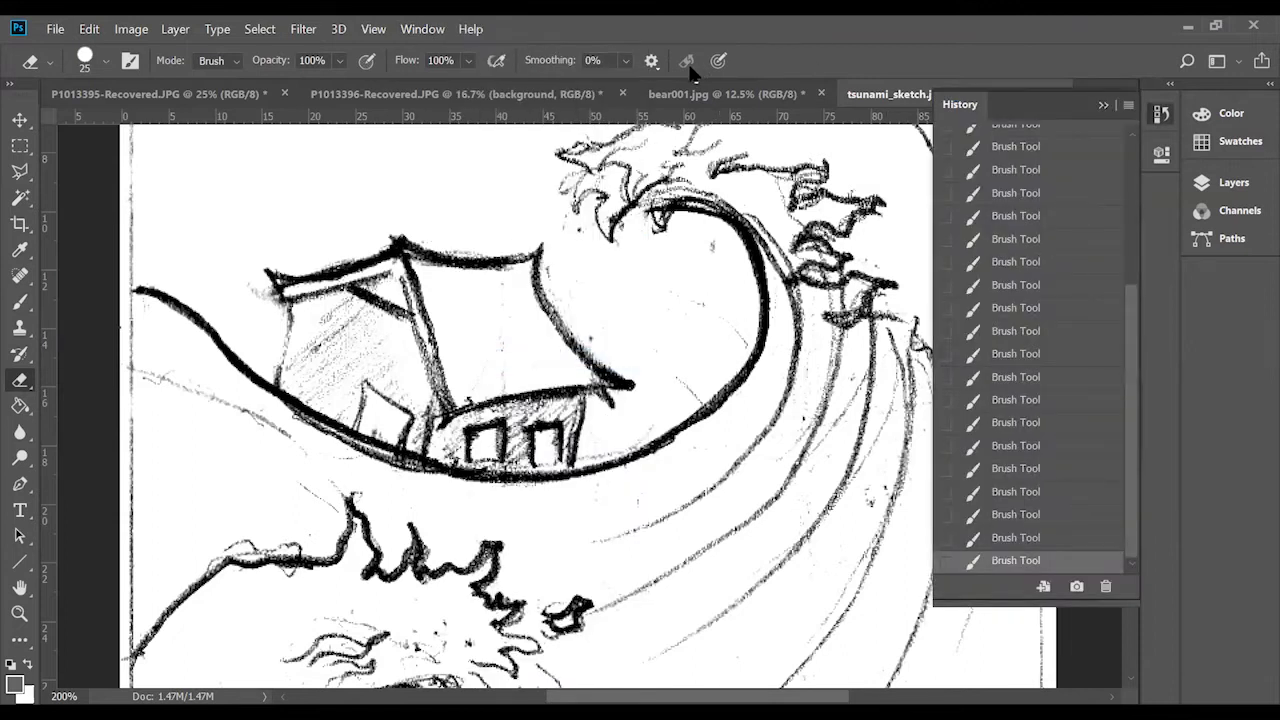
{"action": "left_click", "coordinate": [420, 28]}
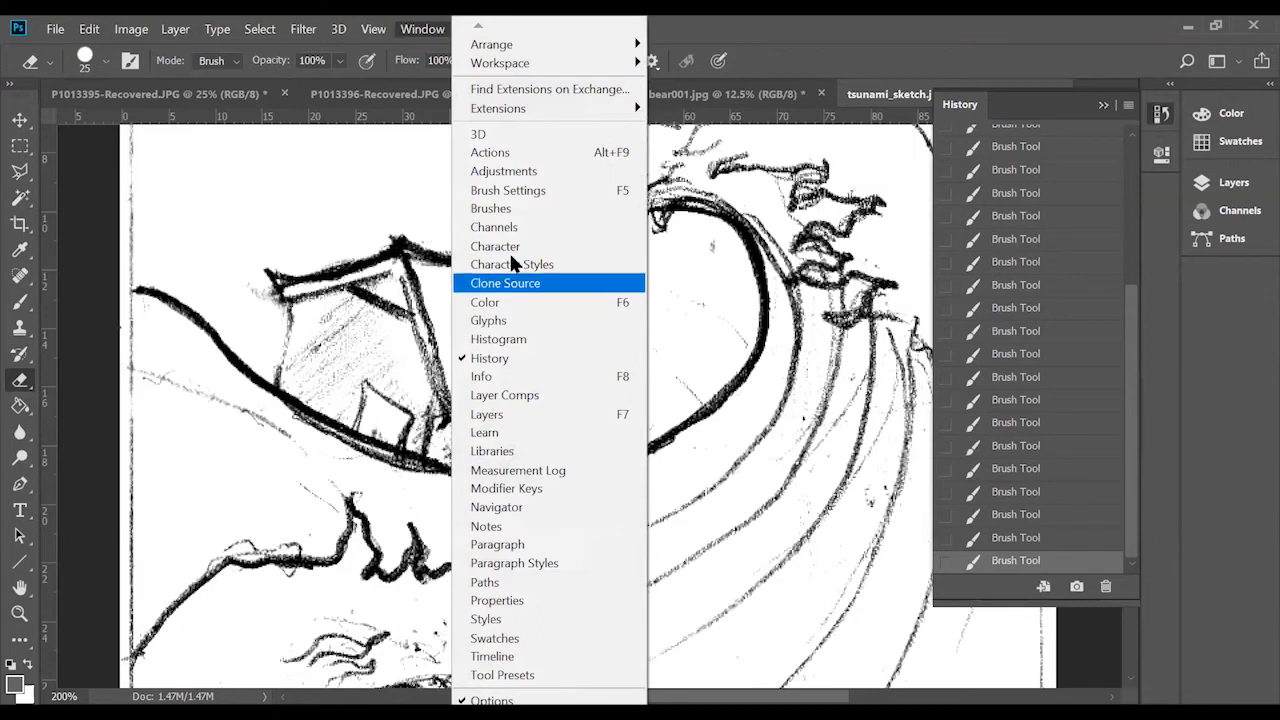
{"action": "left_click", "coordinate": [529, 207]}
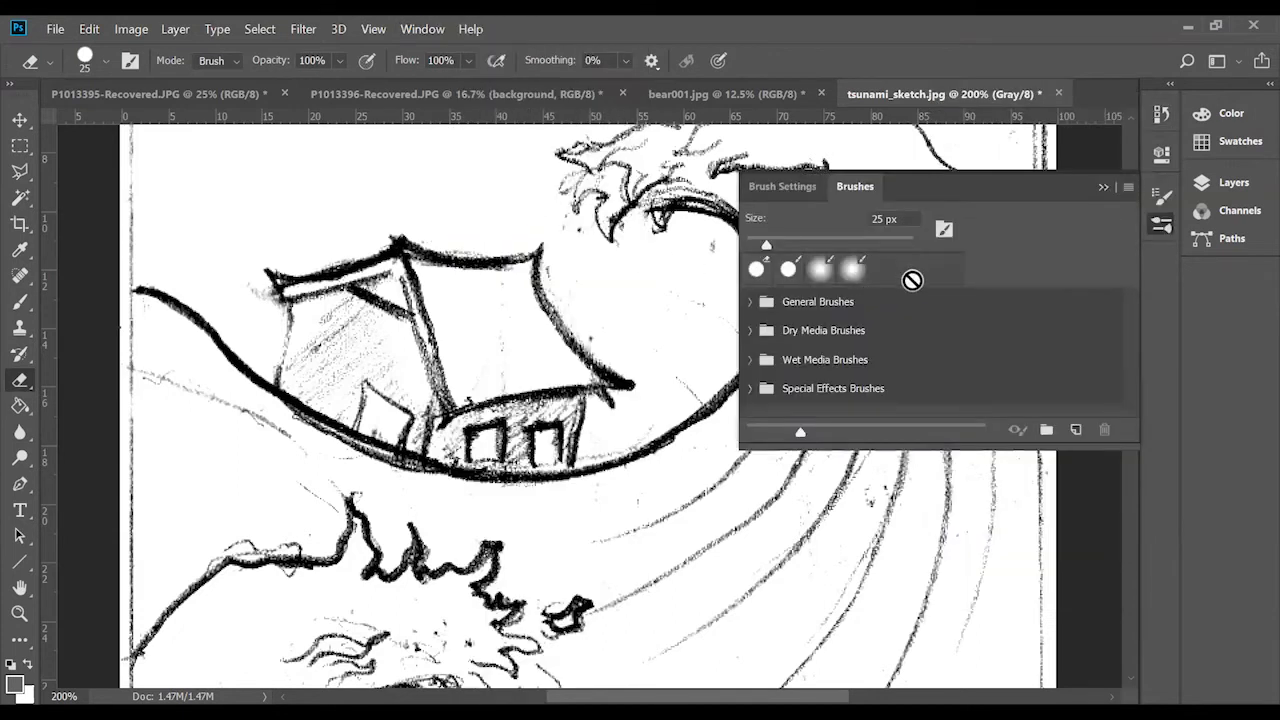
{"action": "left_click", "coordinate": [1105, 184]}
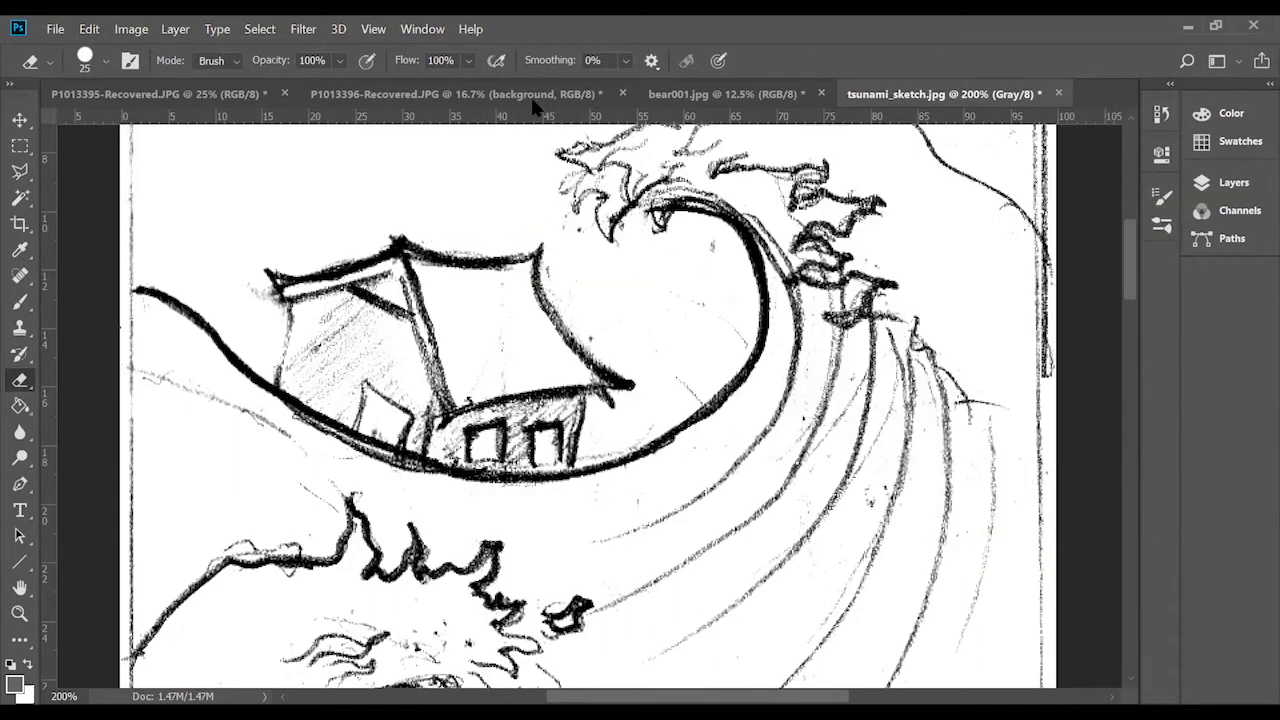
Show the Layers panel and the Paragraph panel in turn and collapse them again.
{"action": "left_click", "coordinate": [410, 27]}
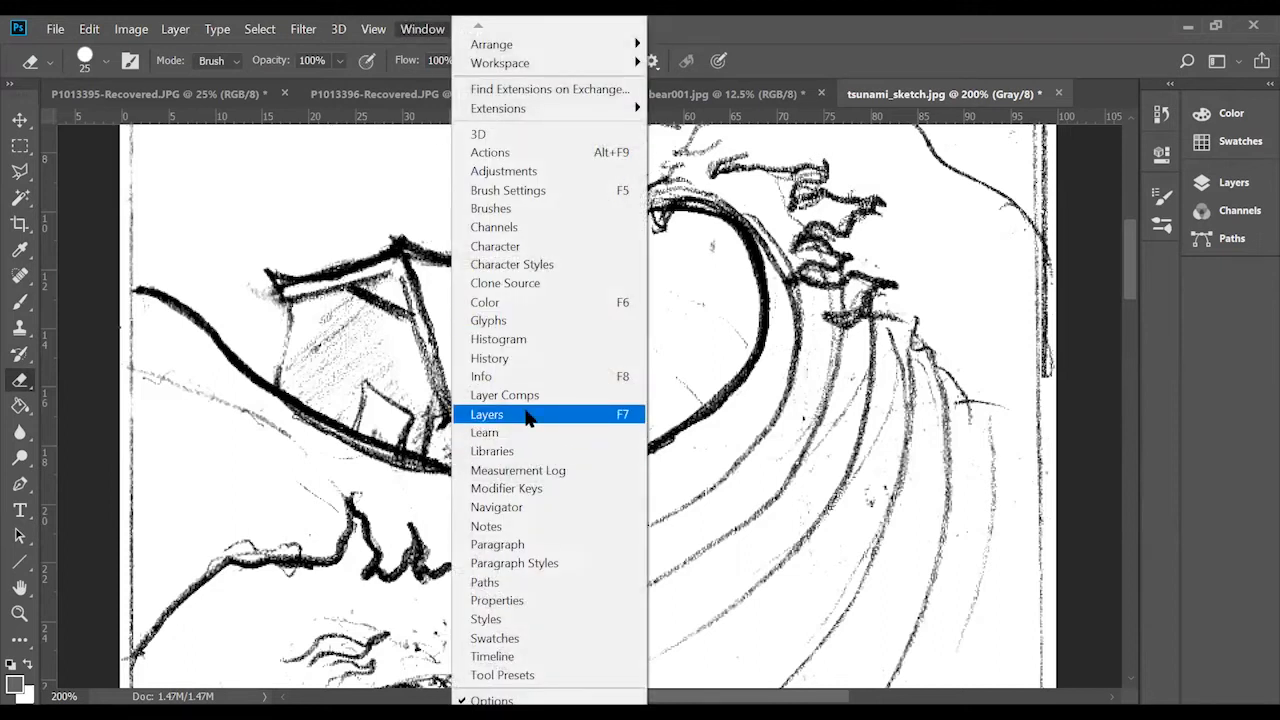
{"action": "left_click", "coordinate": [528, 415]}
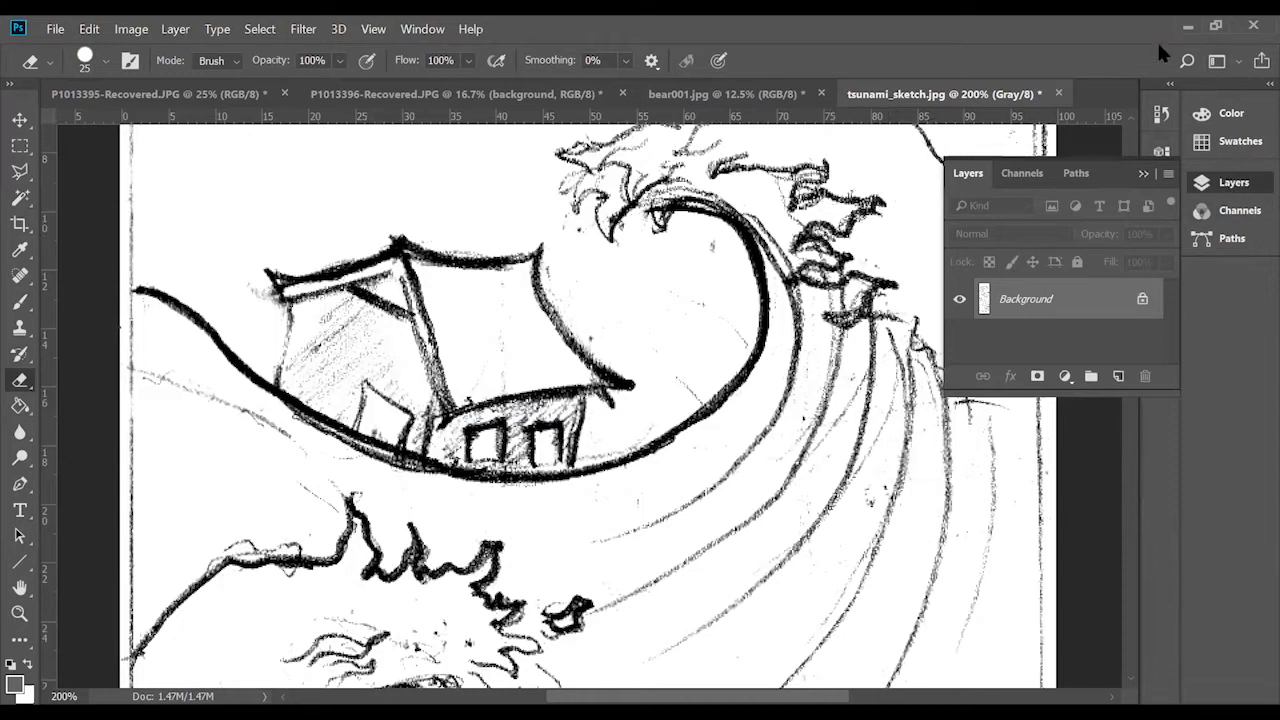
{"action": "left_click", "coordinate": [1142, 174]}
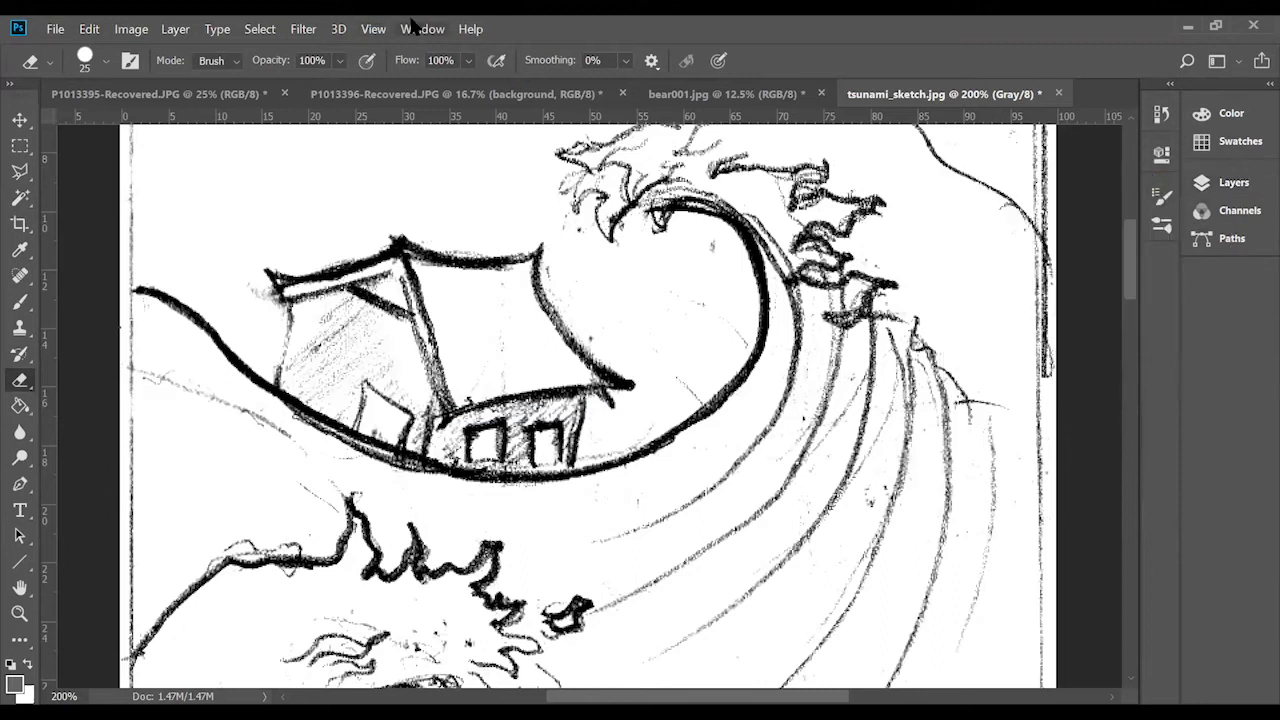
{"action": "left_click", "coordinate": [415, 28]}
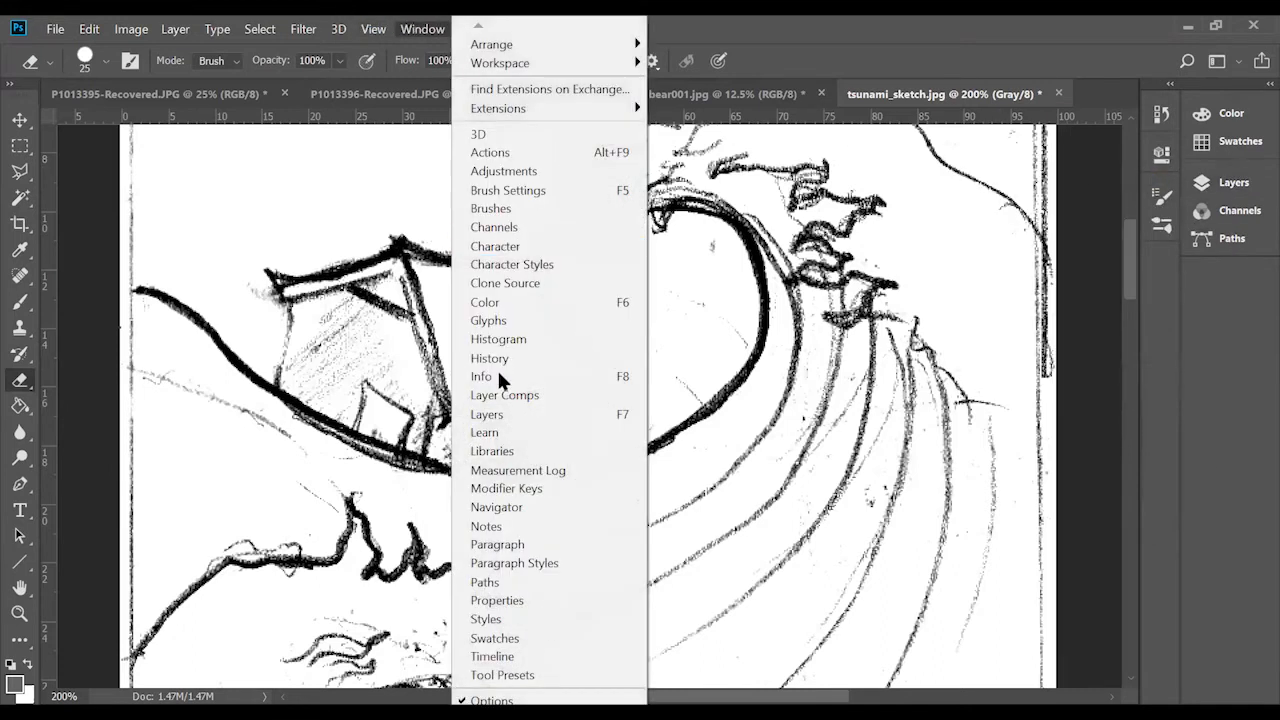
{"action": "left_click", "coordinate": [530, 545]}
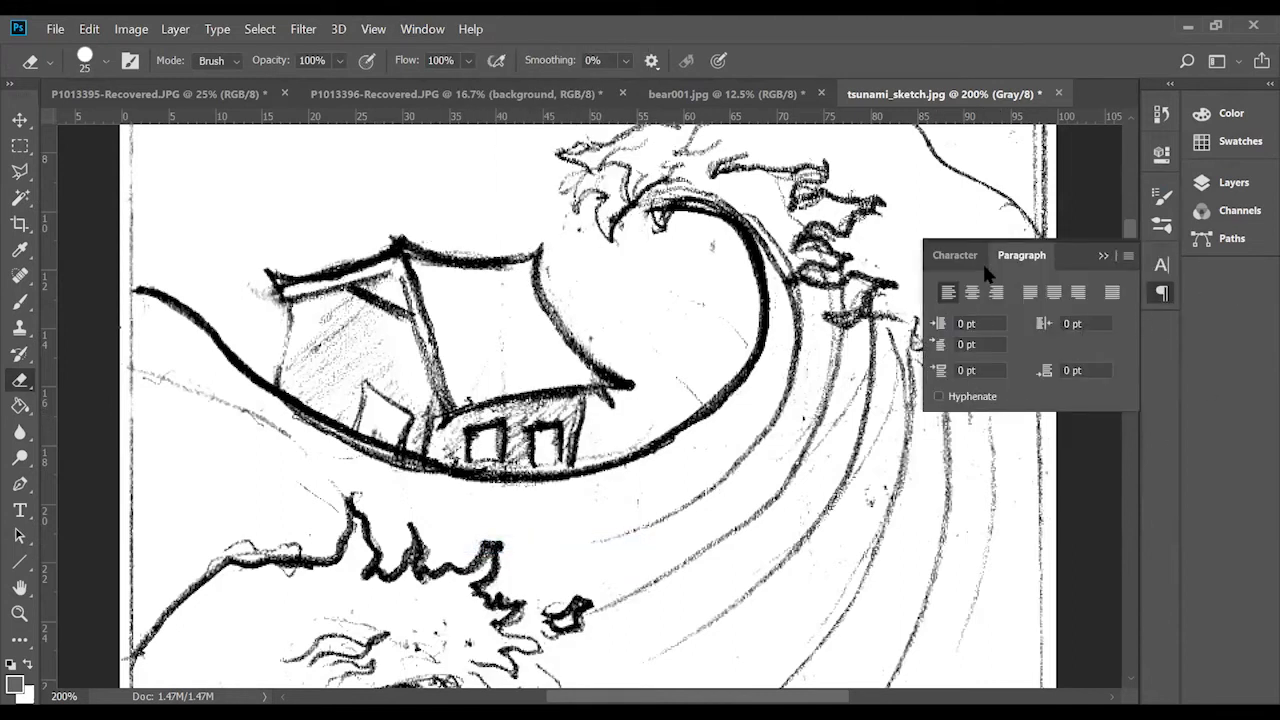
{"action": "left_click", "coordinate": [1100, 255]}
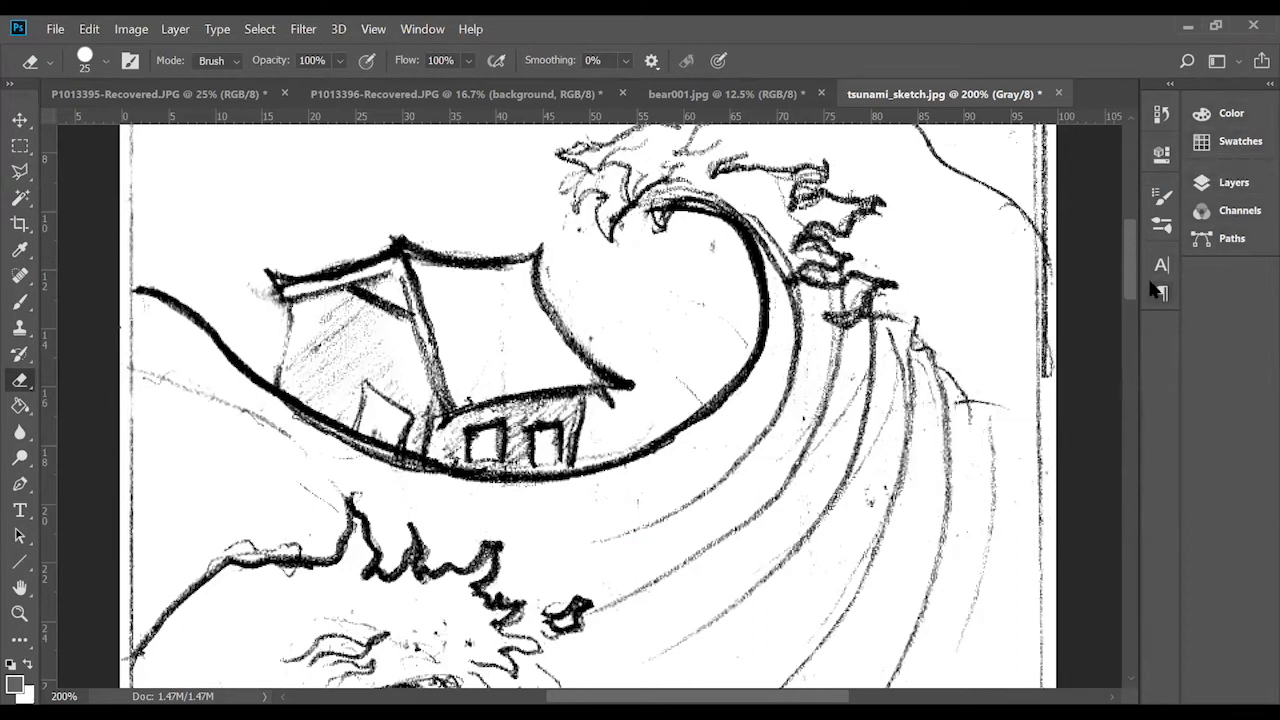
{"action": "left_click", "coordinate": [424, 28]}
{"action": "left_click", "coordinate": [424, 32]}
Look over the cleaned-up sketch at several magnifications, ending with the whole image in view at 33.33%.
{"action": "key", "text": "ctrl+minus"}
{"action": "key", "text": "ctrl+minus"}
{"action": "key", "text": "ctrl+minus"}
{"action": "key", "text": "ctrl+minus"}
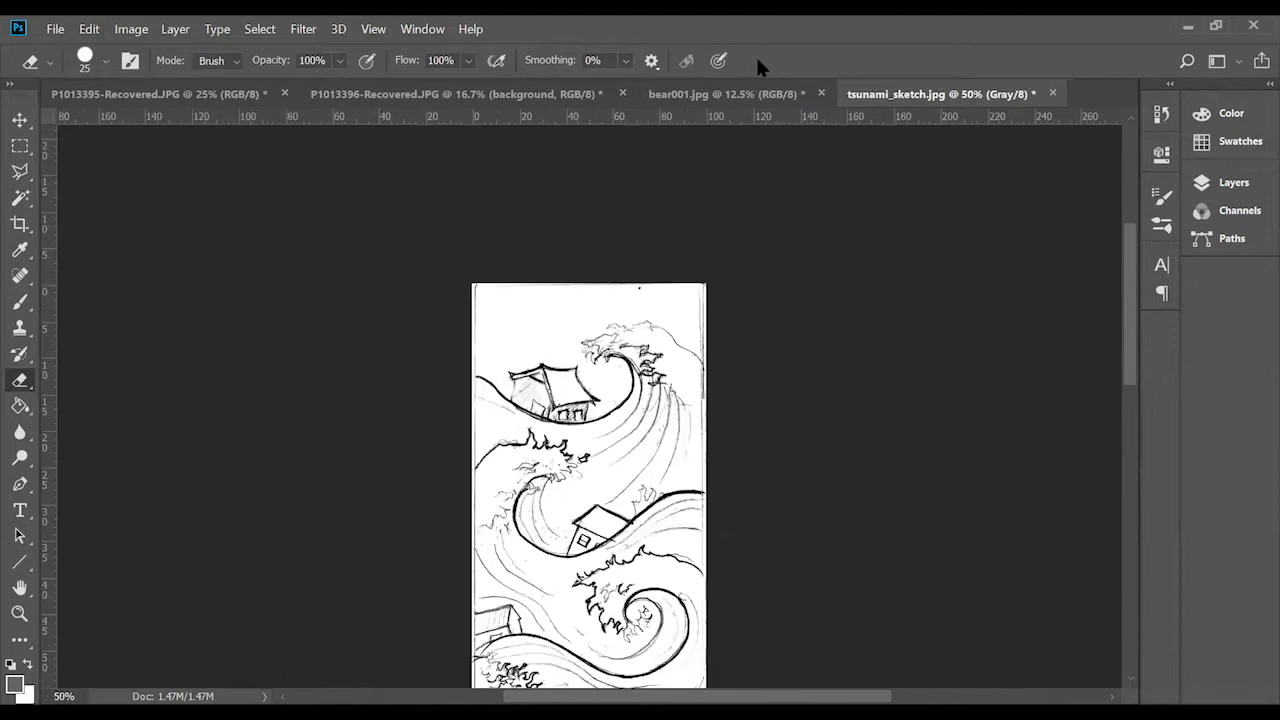
{"action": "key", "text": "ctrl+minus"}
{"action": "key", "text": "ctrl+plus"}
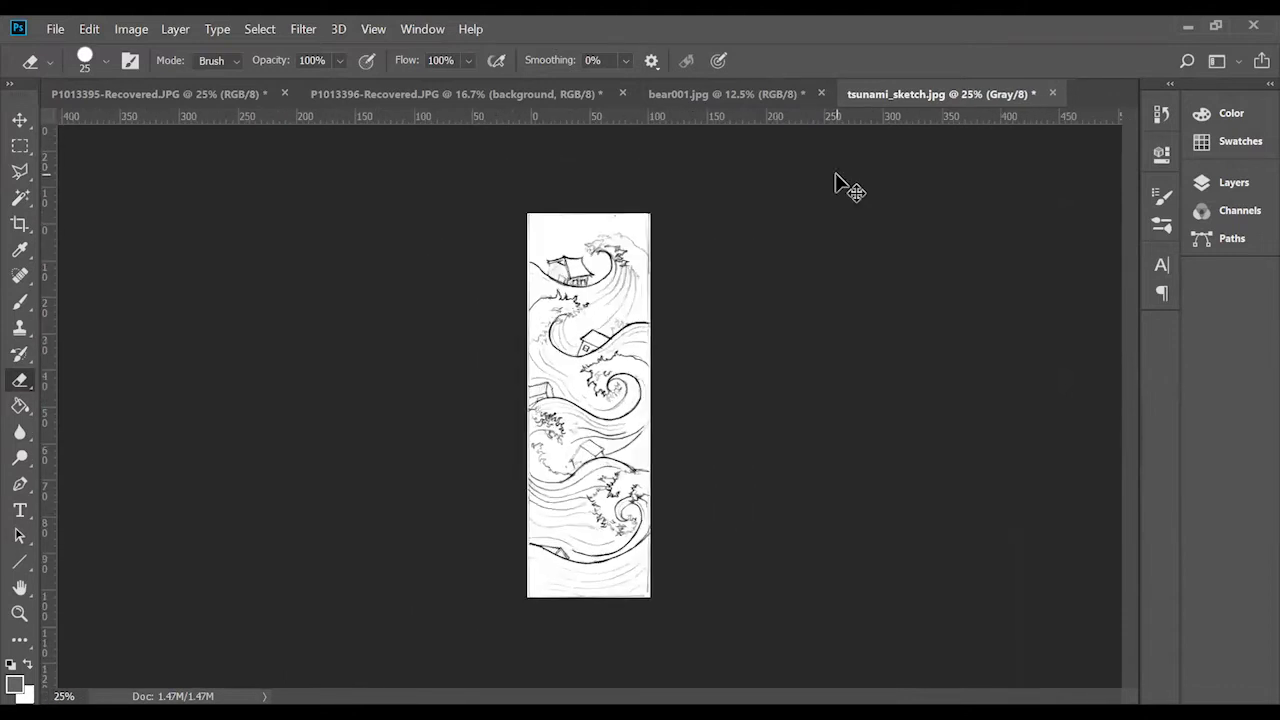
{"action": "key", "text": "ctrl+plus"}
{"action": "key", "text": "ctrl+plus"}
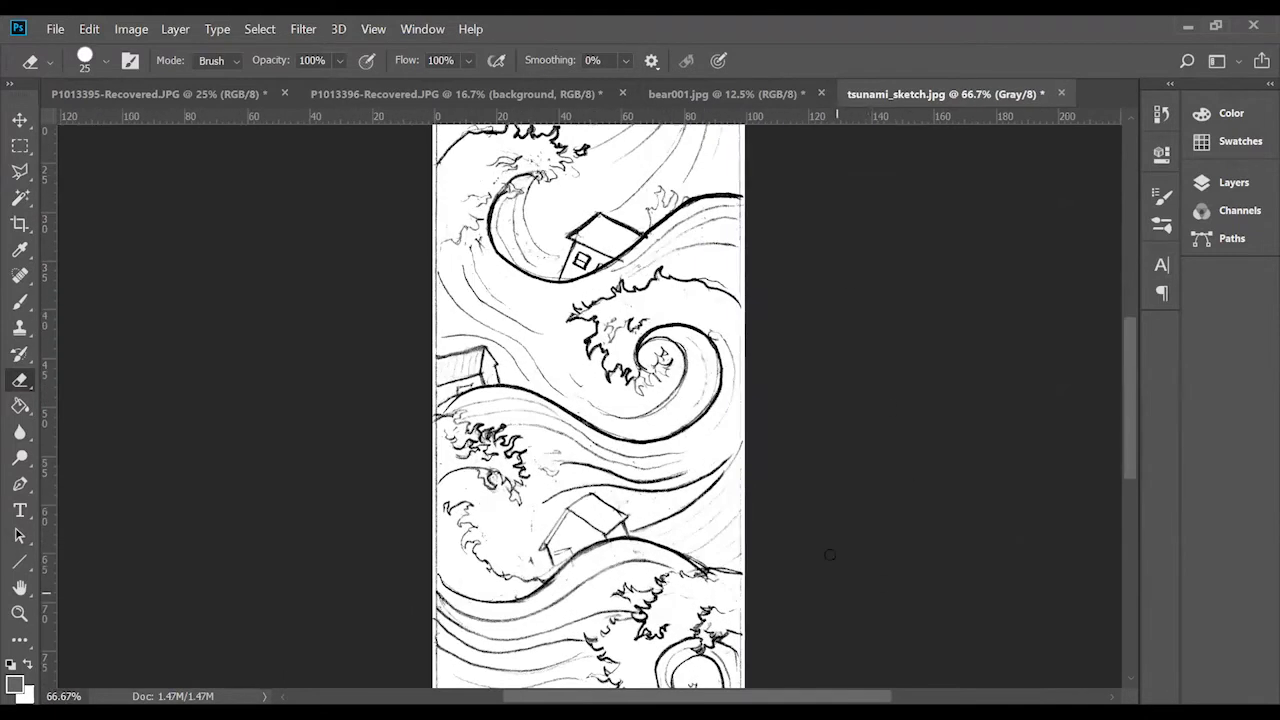
{"action": "key", "text": "ctrl+minus"}
{"action": "key", "text": "ctrl+minus"}
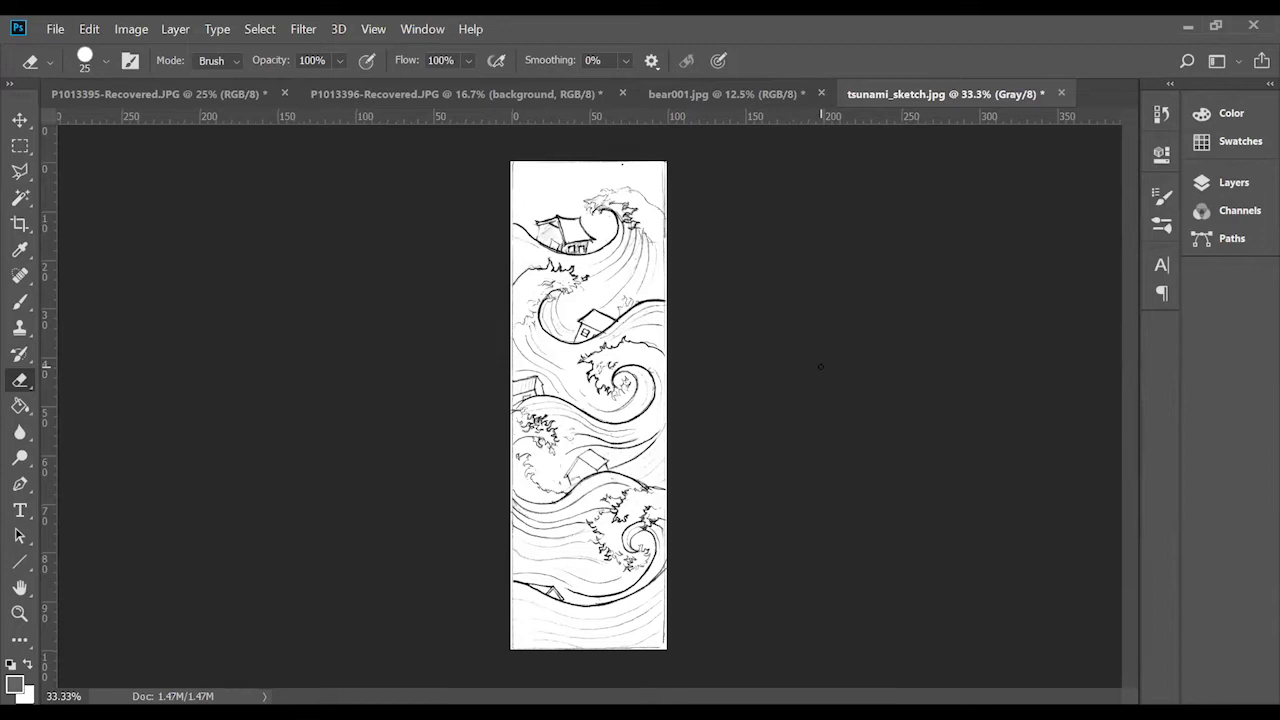
Start saving the sketch as a separate file under the name tsunami_sketch_BW.
{"action": "left_click", "coordinate": [56, 30]}
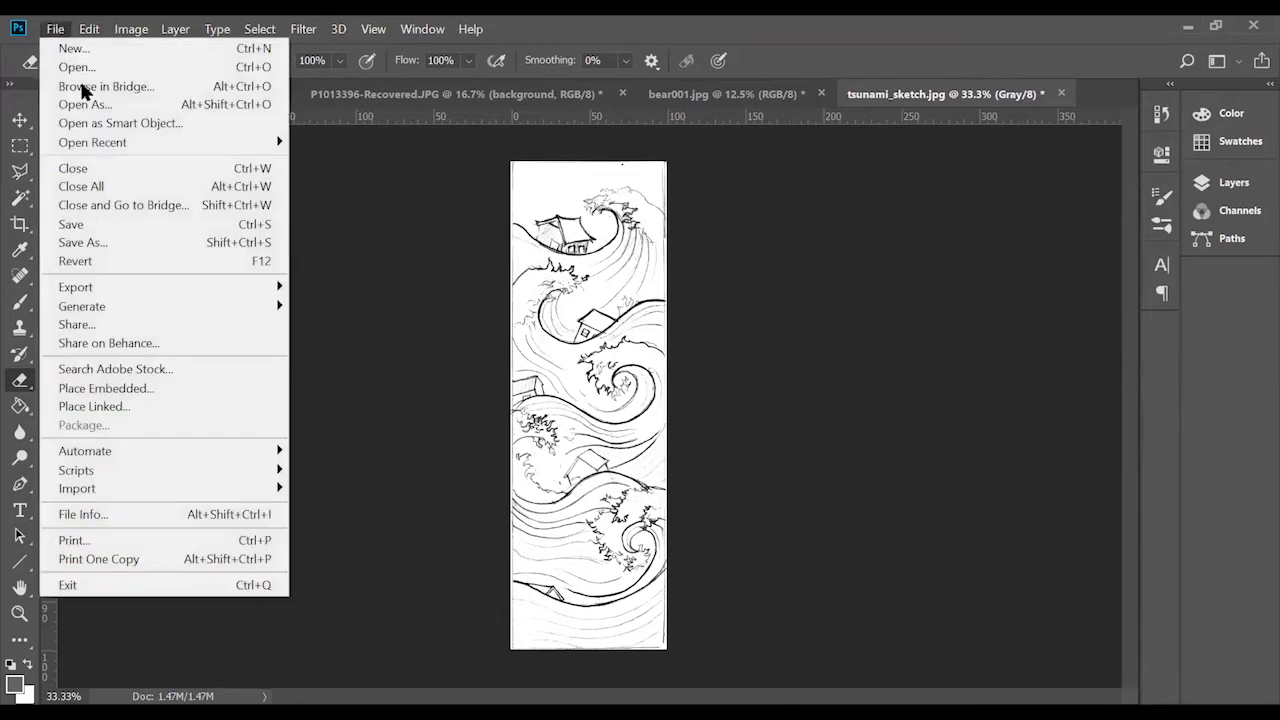
{"action": "left_click", "coordinate": [124, 245]}
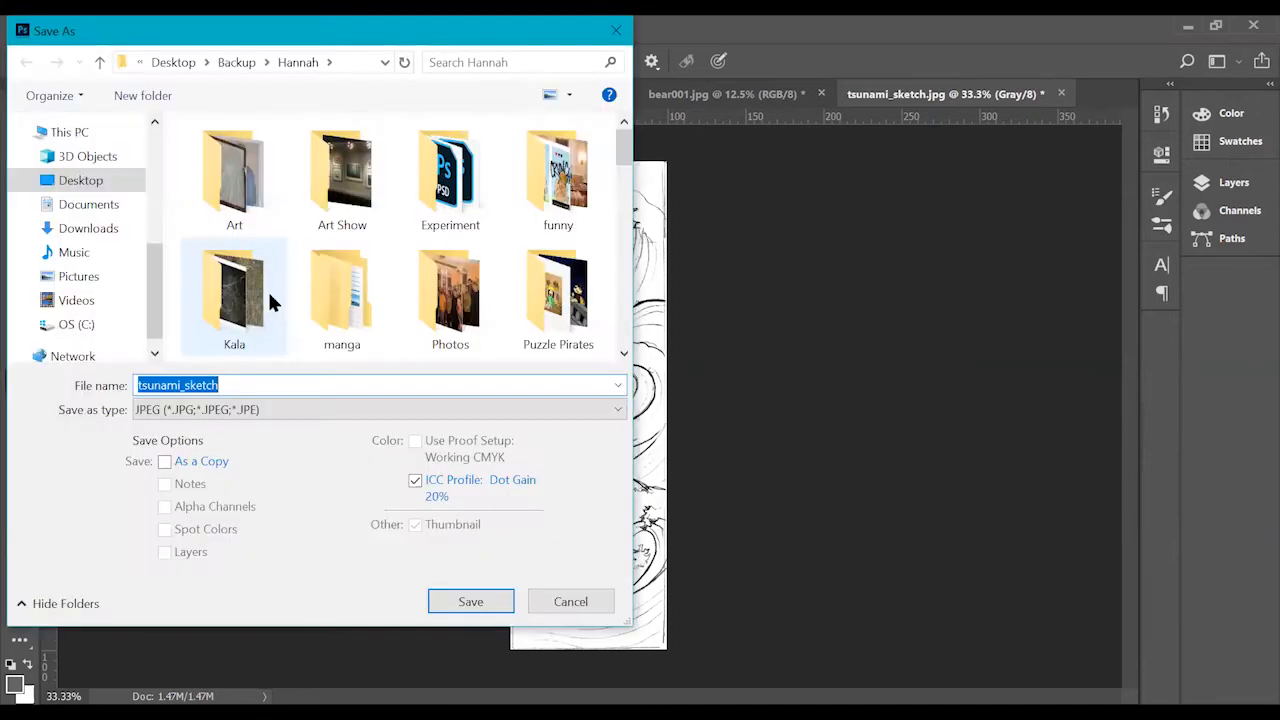
{"action": "left_click", "coordinate": [243, 386]}
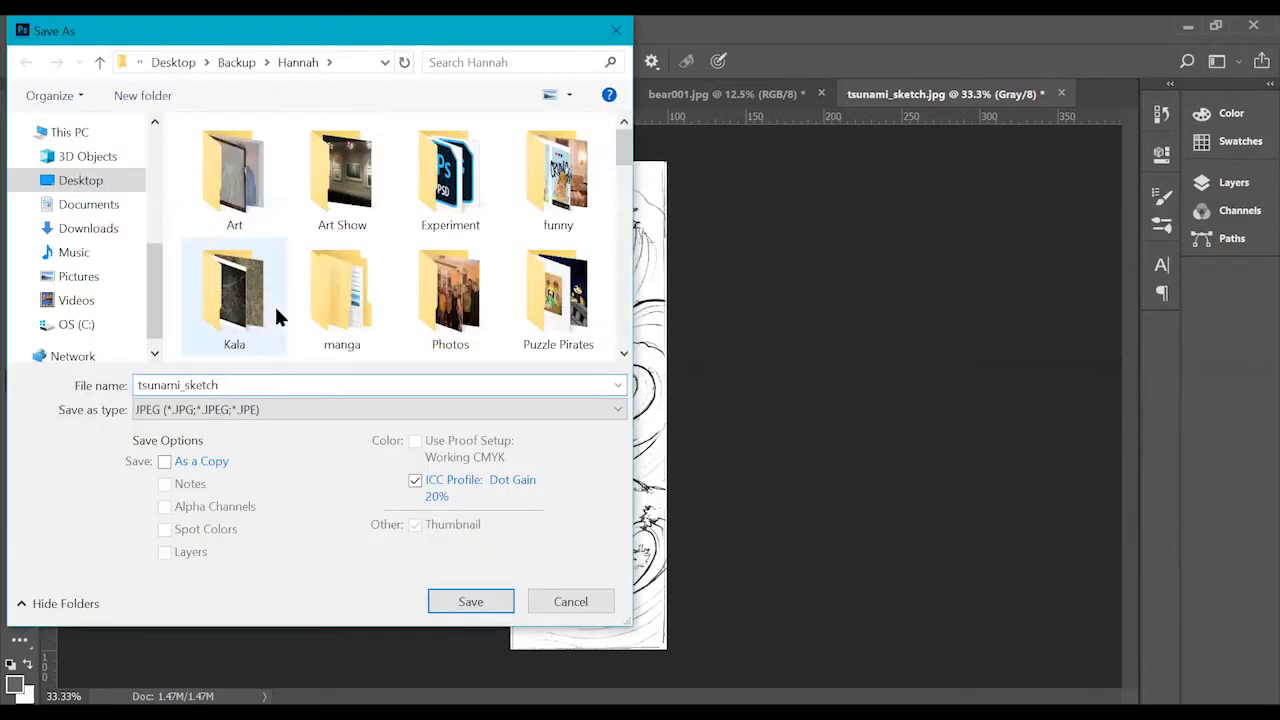
{"action": "type", "text": "_"}
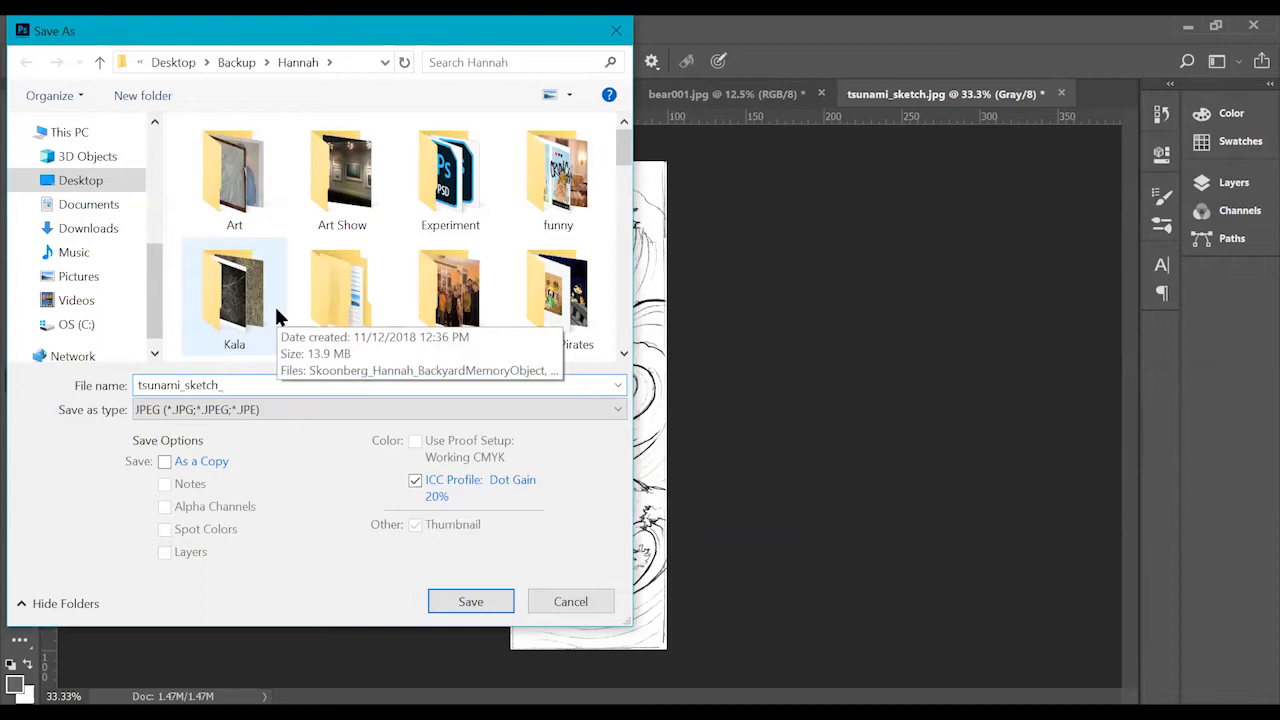
{"action": "type", "text": "BW"}
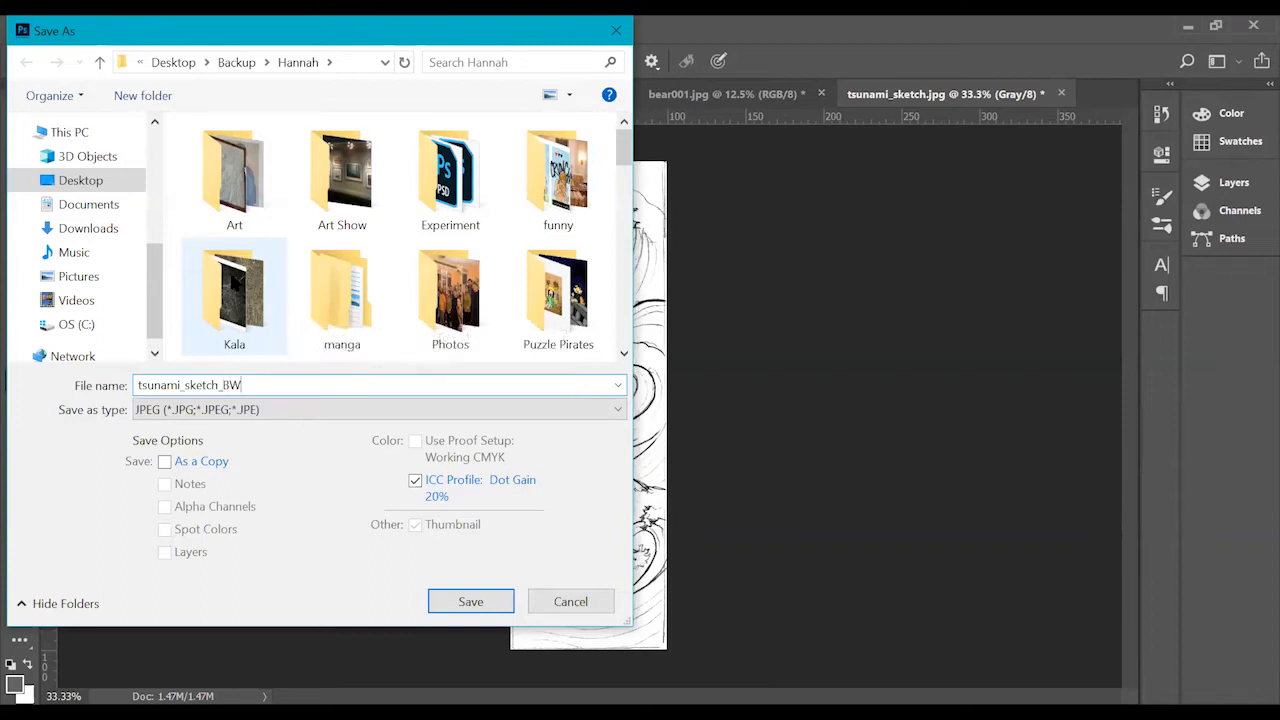
Choose the Desktop folder as the save location, keeping the file name tsunami_sketch_BW.
{"action": "left_click", "coordinate": [166, 62]}
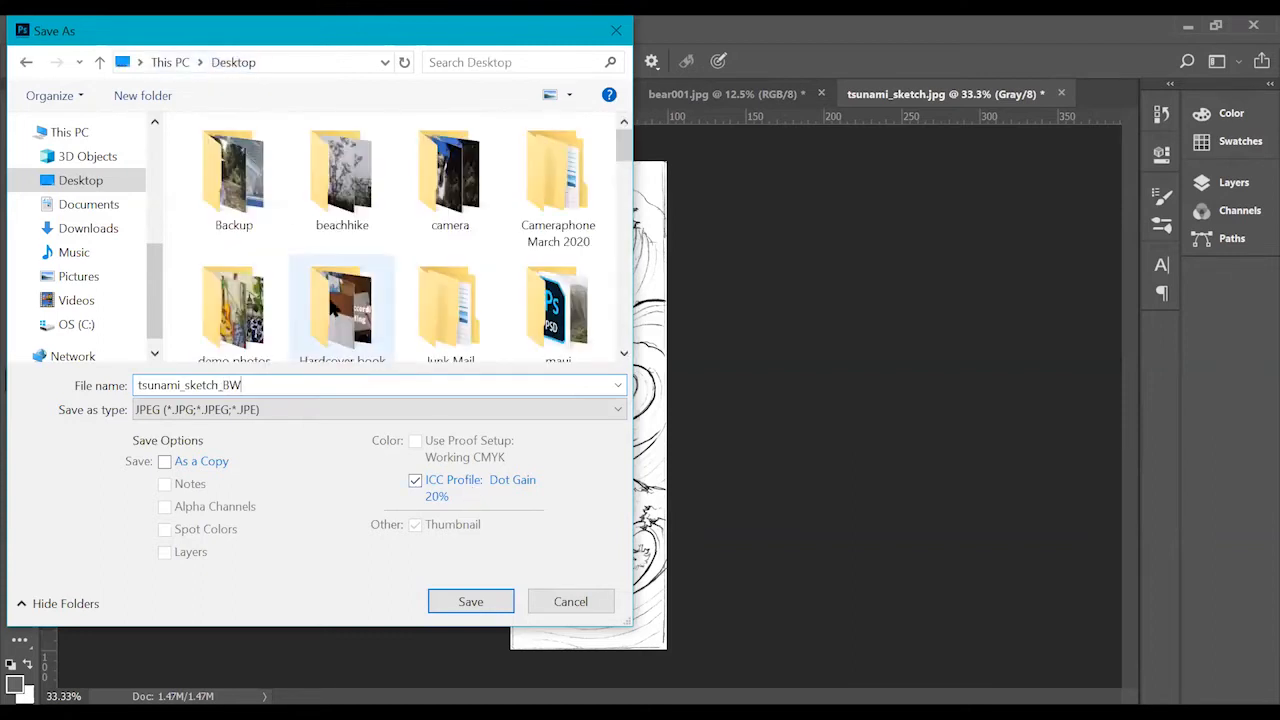
{"action": "type", "text": "_"}
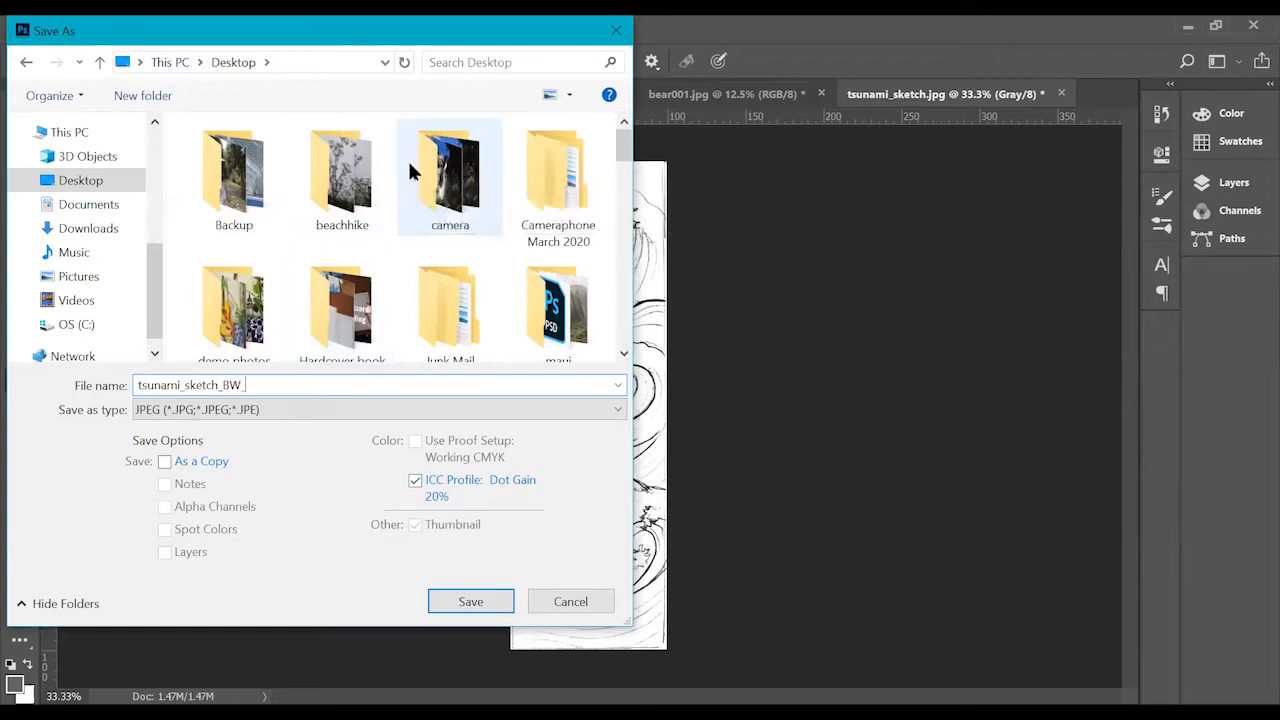
{"action": "type", "text": "_sk"}
{"action": "key", "text": "BackSpace"}
{"action": "key", "text": "BackSpace"}
{"action": "key", "text": "BackSpace"}
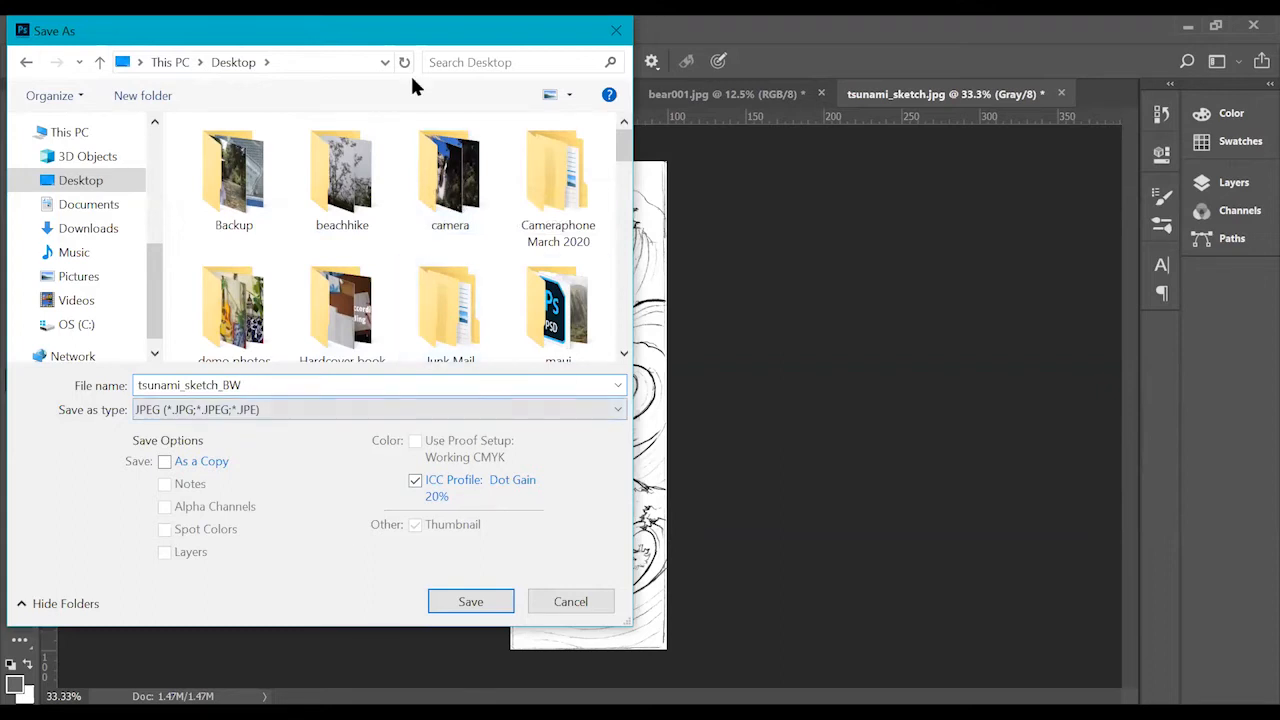
{"action": "left_click", "coordinate": [518, 406]}
{"action": "left_click", "coordinate": [518, 406]}
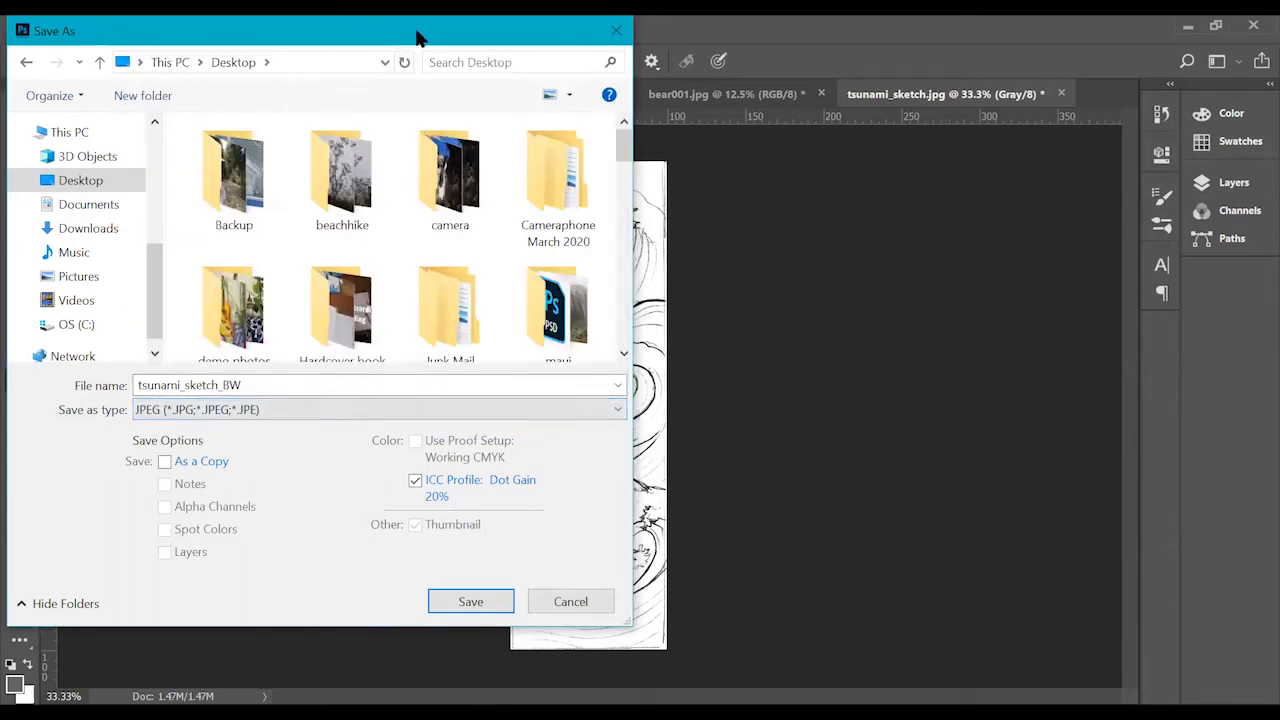
{"action": "left_click_drag", "start_coordinate": [418, 38], "coordinate": [806, 45]}
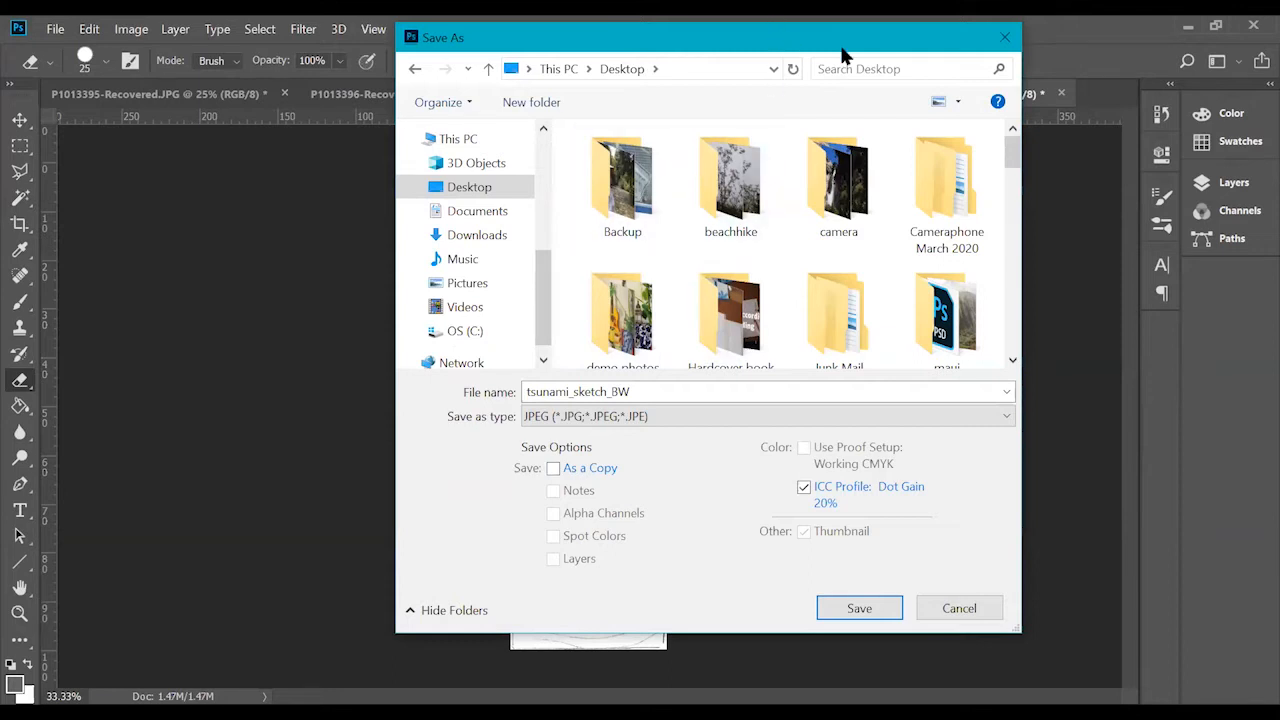
{"action": "left_click_drag", "start_coordinate": [839, 42], "coordinate": [737, 63]}
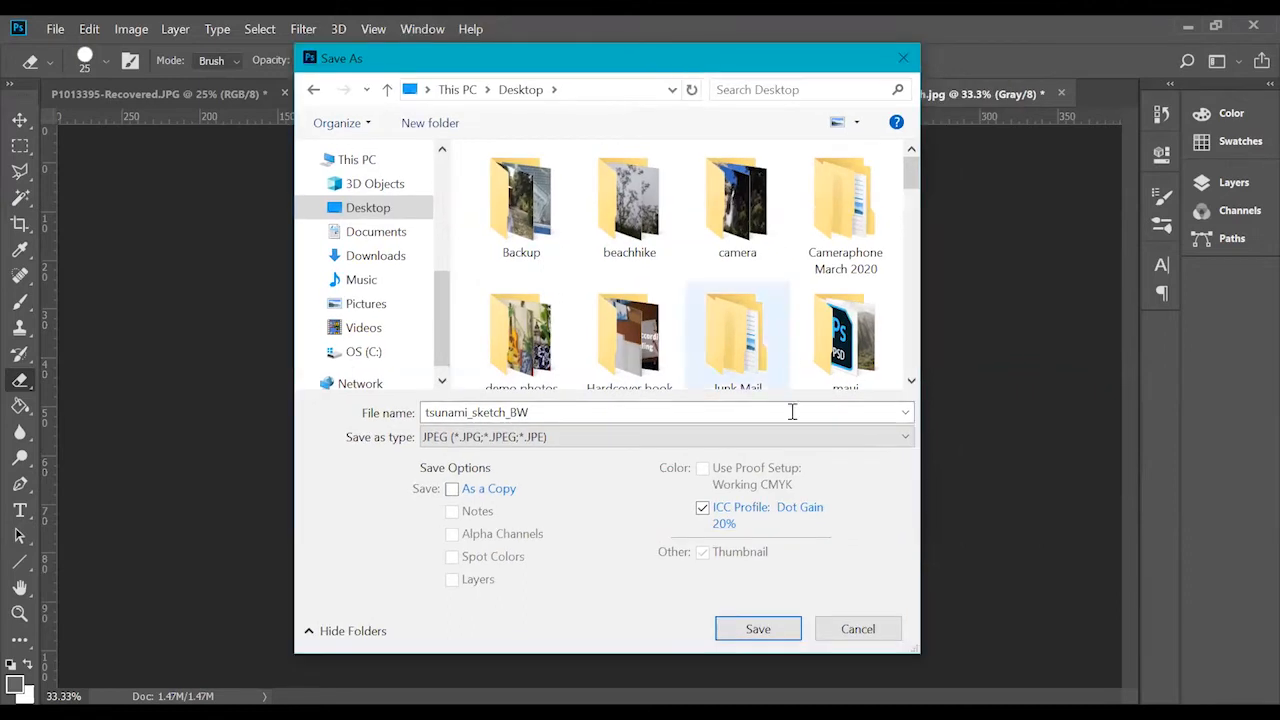
Set the file format for the save to Photoshop (*.PSD;*.PDD;*.PSDT).
{"action": "left_click", "coordinate": [681, 434]}
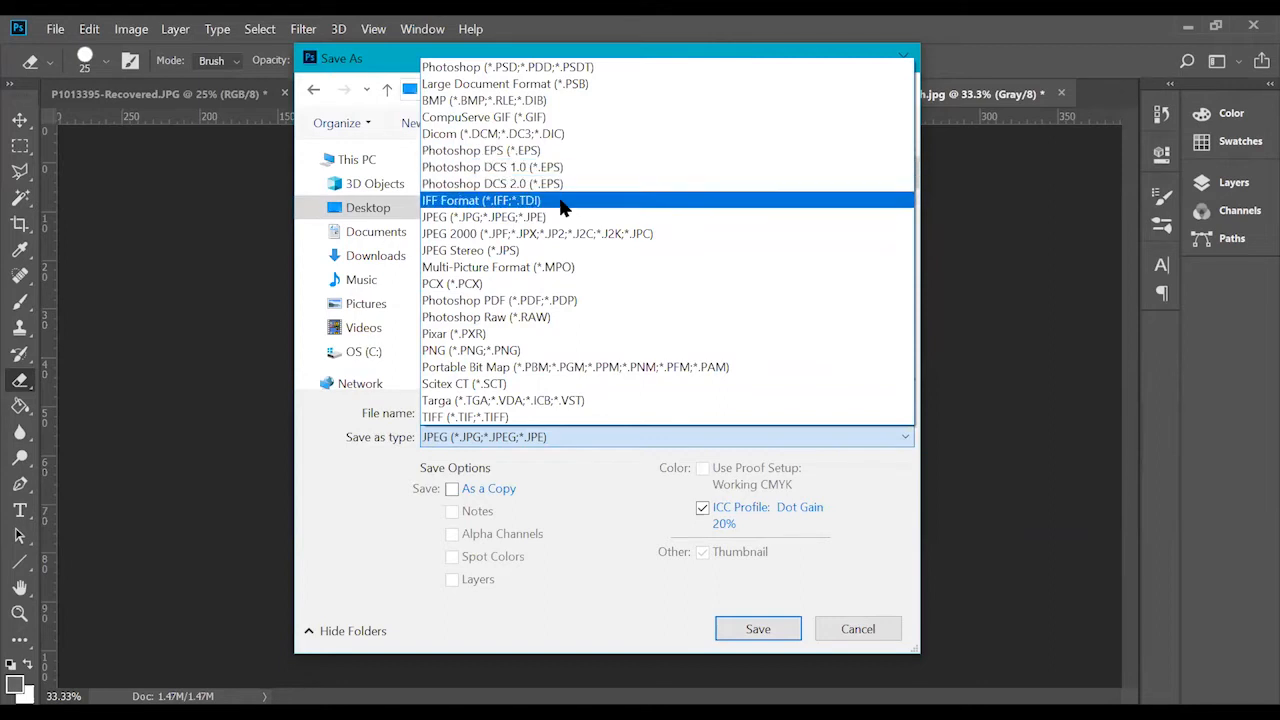
{"action": "left_click", "coordinate": [597, 68]}
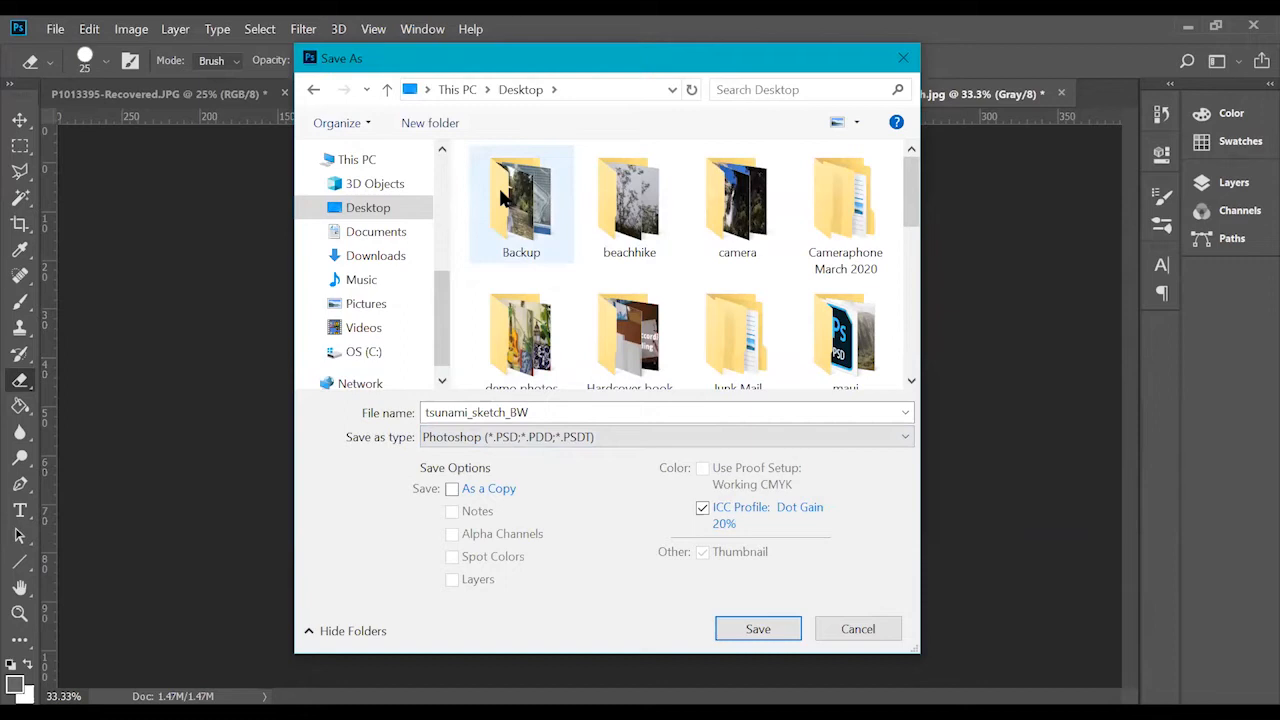
{"action": "mouse_move", "coordinate": [503, 197]}
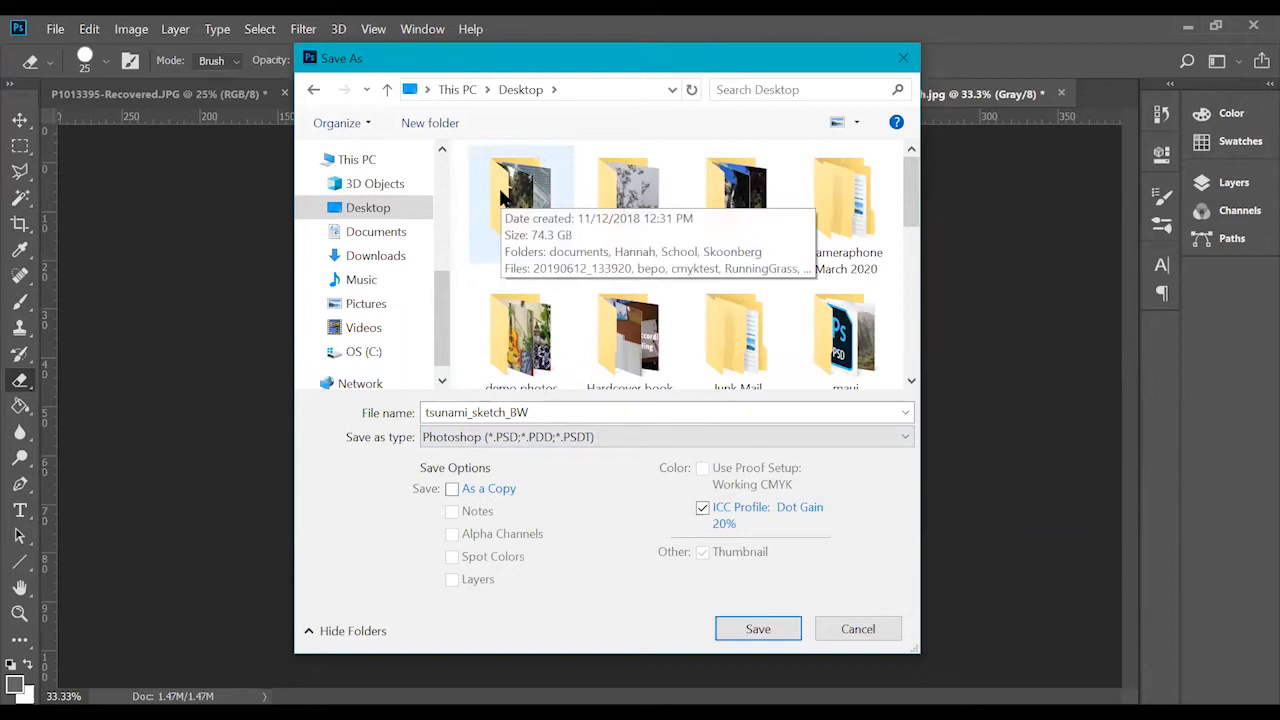
{"action": "left_click_drag", "start_coordinate": [656, 64], "coordinate": [653, 37]}
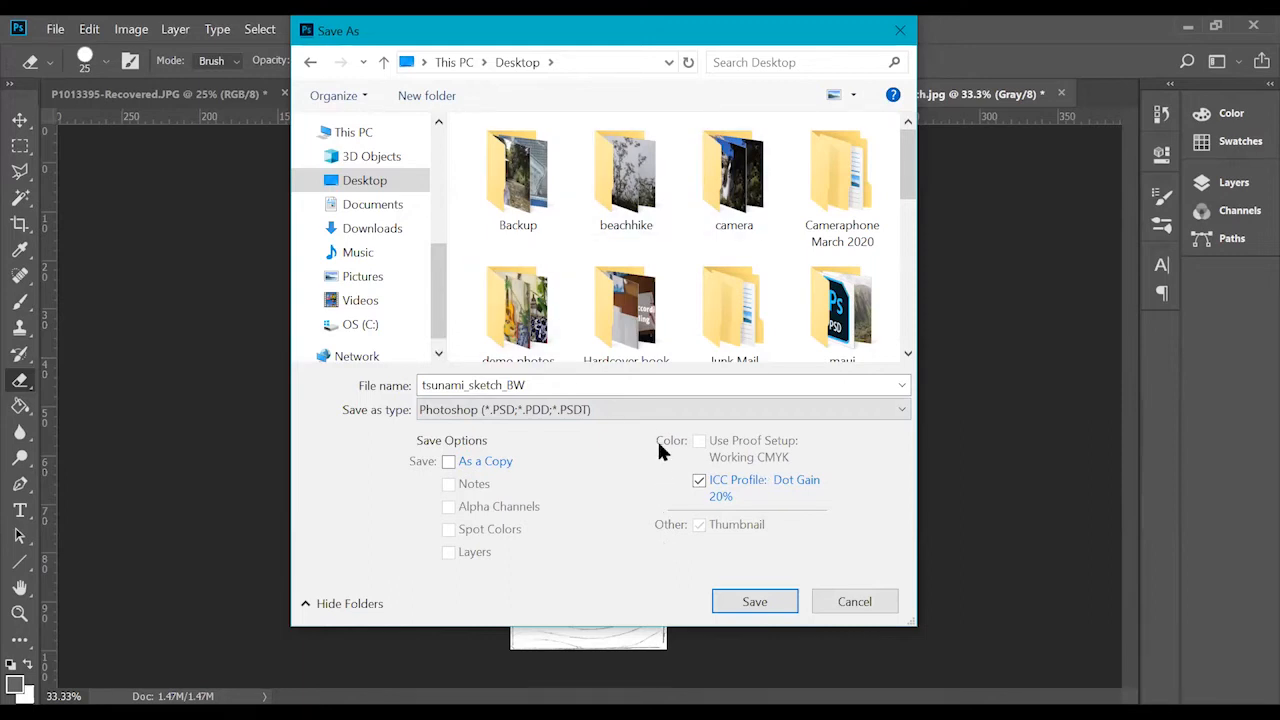
Set the file format to JPEG and save the sketch at Maximum quality 12 with the Baseline ("Standard") option.
{"action": "left_click", "coordinate": [657, 410]}
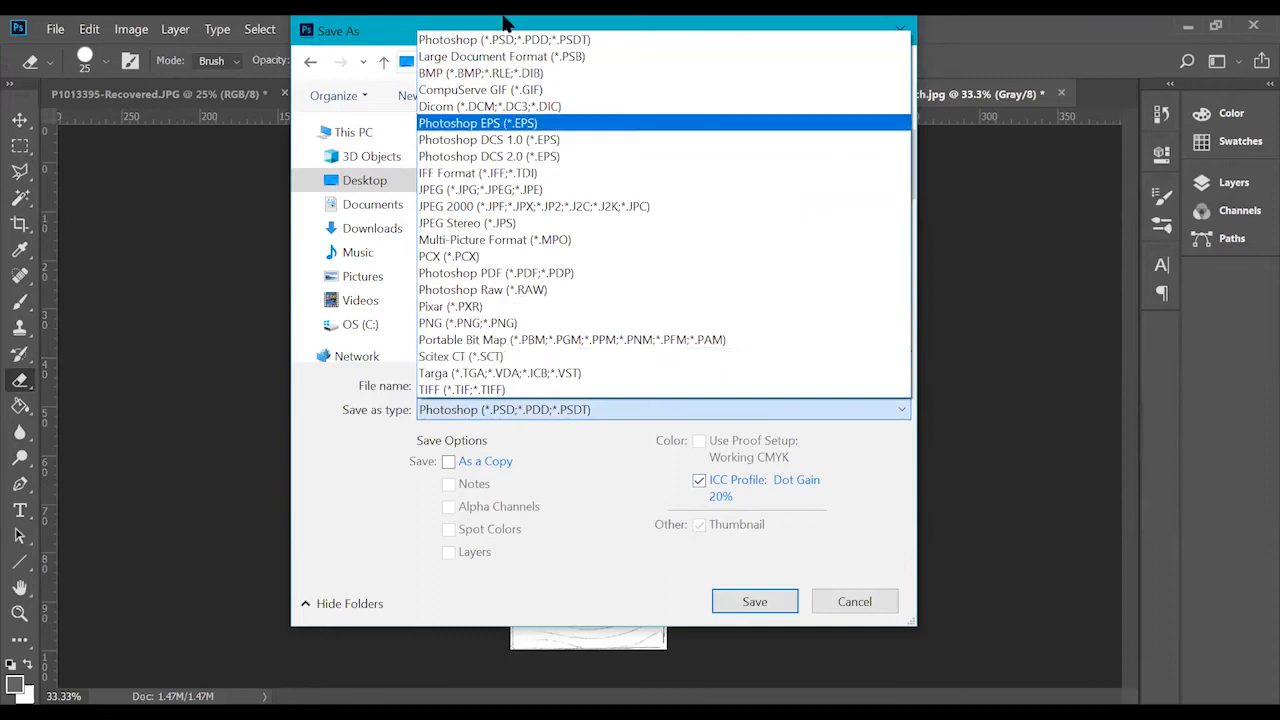
{"action": "left_click", "coordinate": [560, 190]}
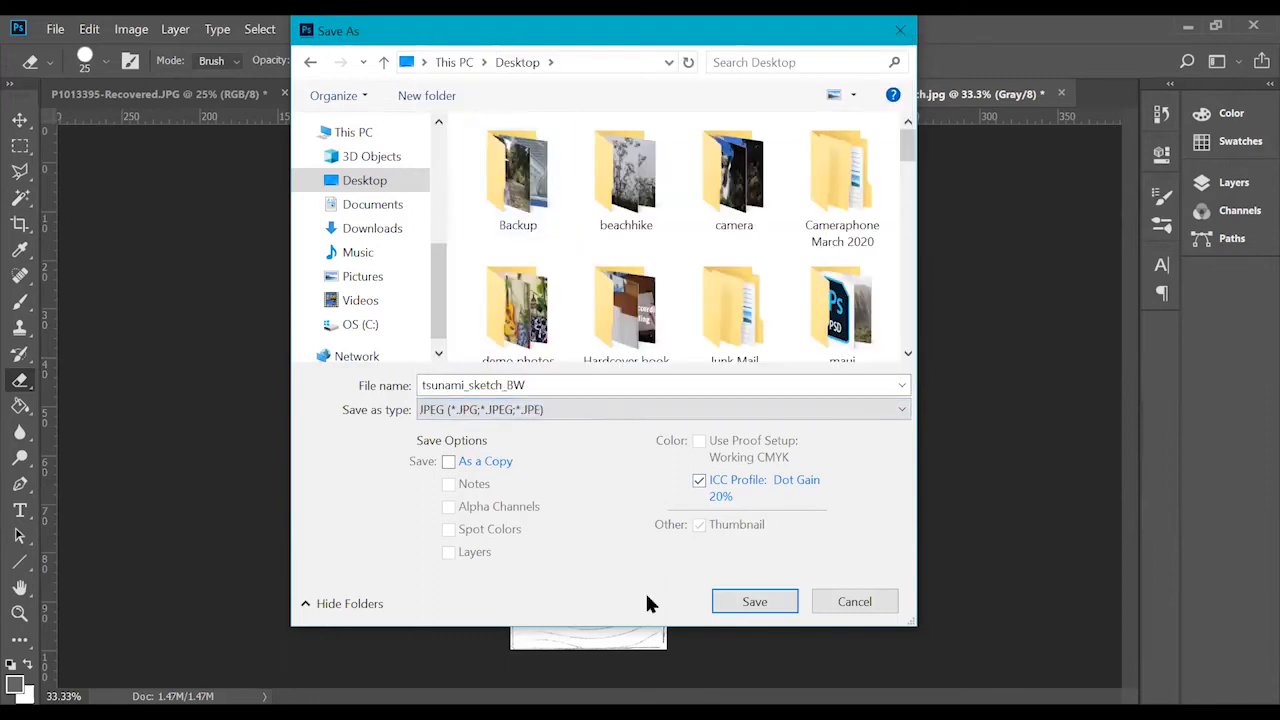
{"action": "left_click", "coordinate": [754, 604]}
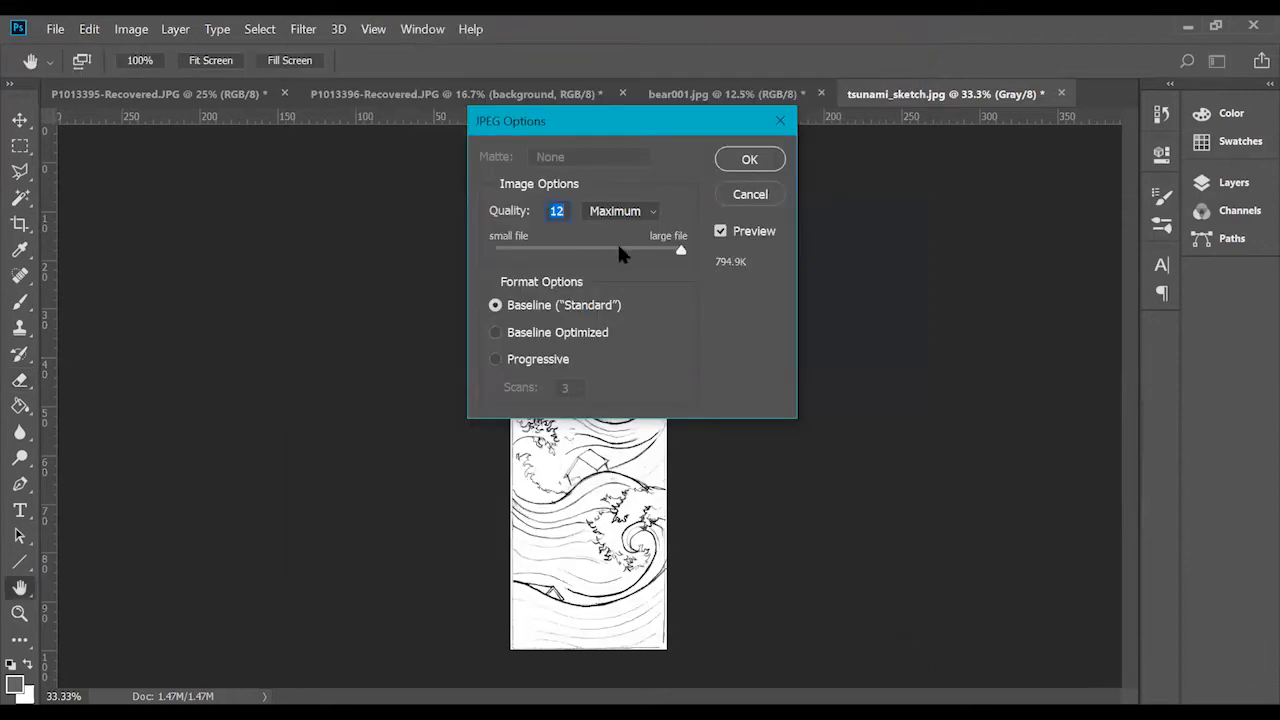
{"action": "left_click", "coordinate": [749, 160]}
{"action": "key", "text": "e"}
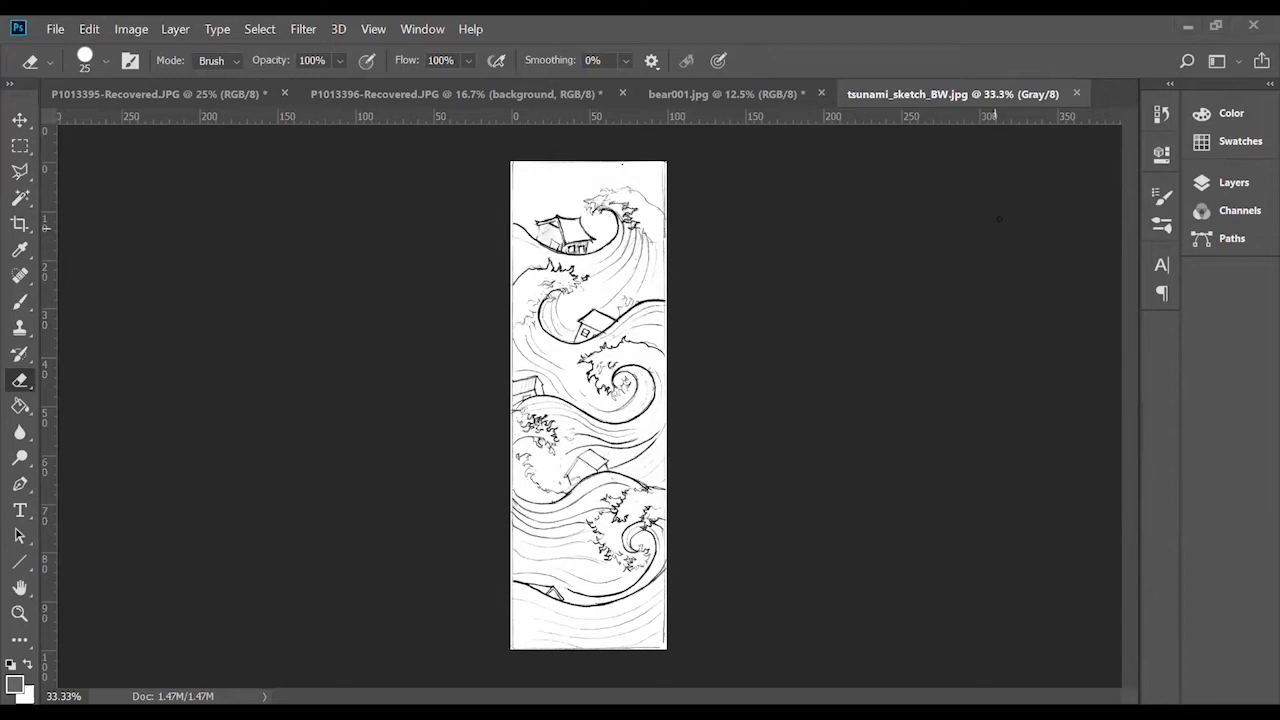
Duplicate the Background layer as Background copy and convert the original locked Background into a regular layer.
{"action": "left_click", "coordinate": [1230, 184]}
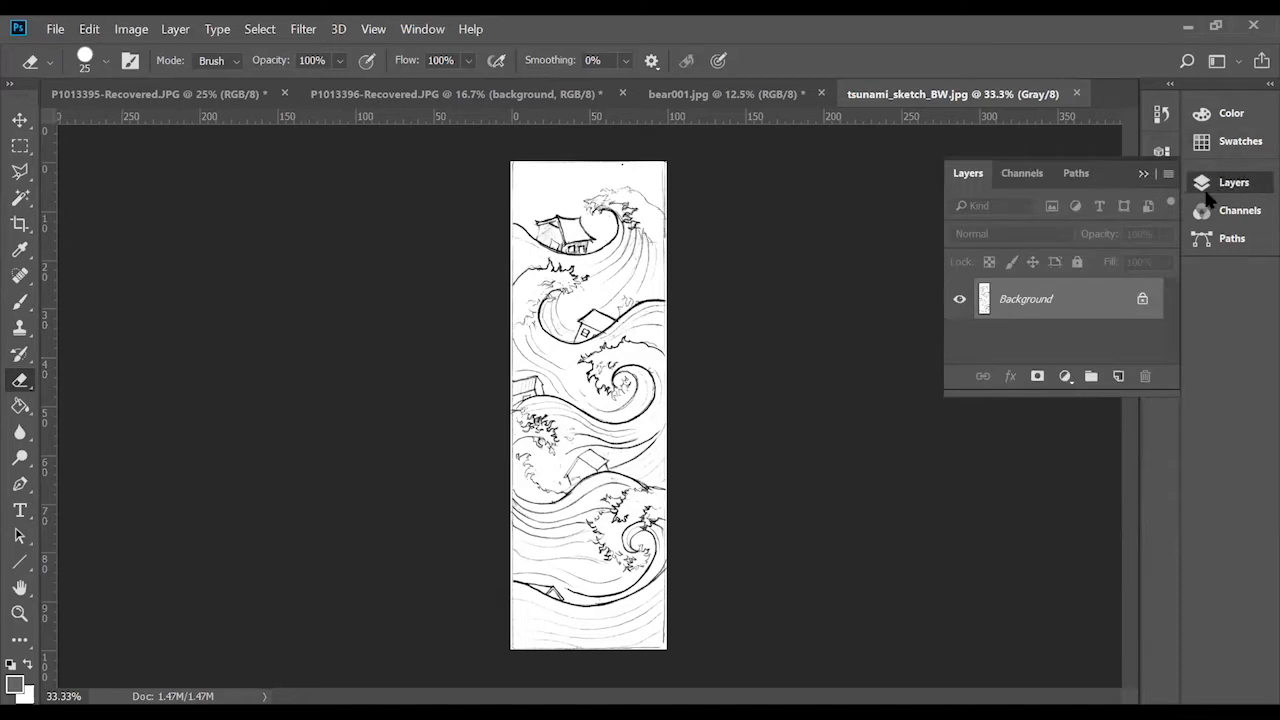
{"action": "key", "text": "ctrl+plus"}
{"action": "key", "text": "ctrl+plus"}
{"action": "key", "text": "ctrl+plus"}
{"action": "key", "text": "ctrl+plus"}
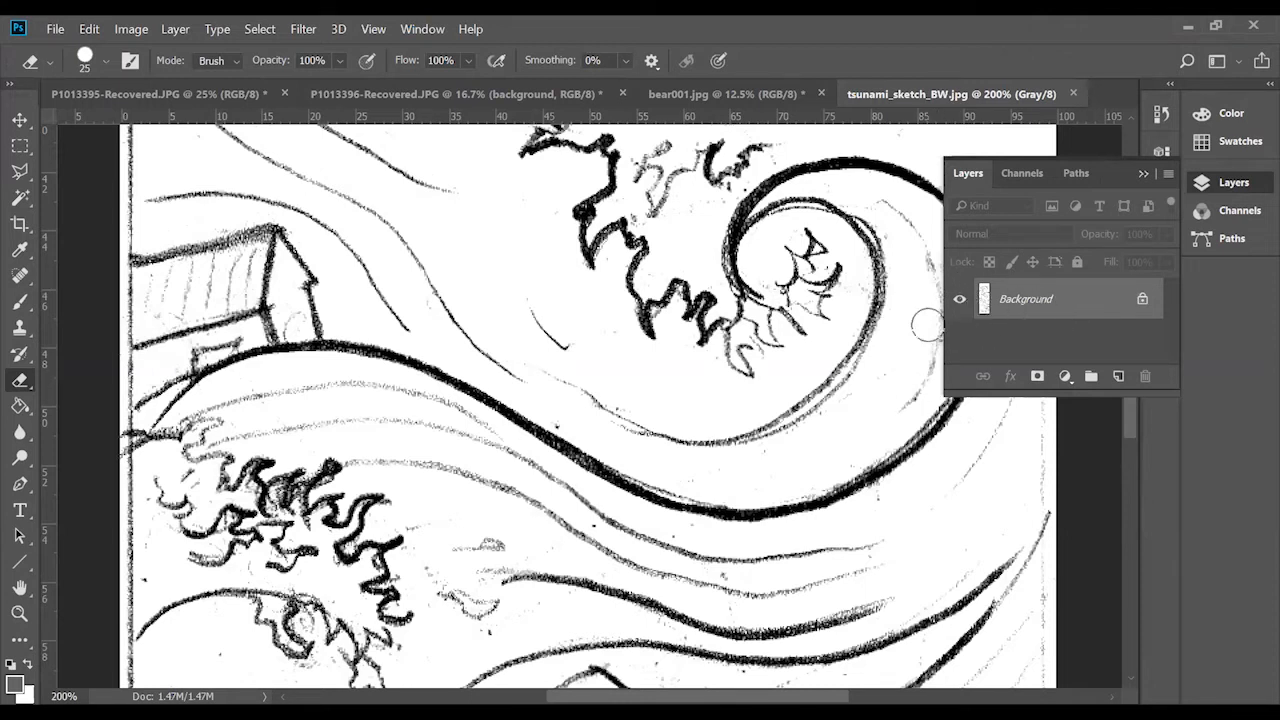
{"action": "right_click", "coordinate": [1066, 305]}
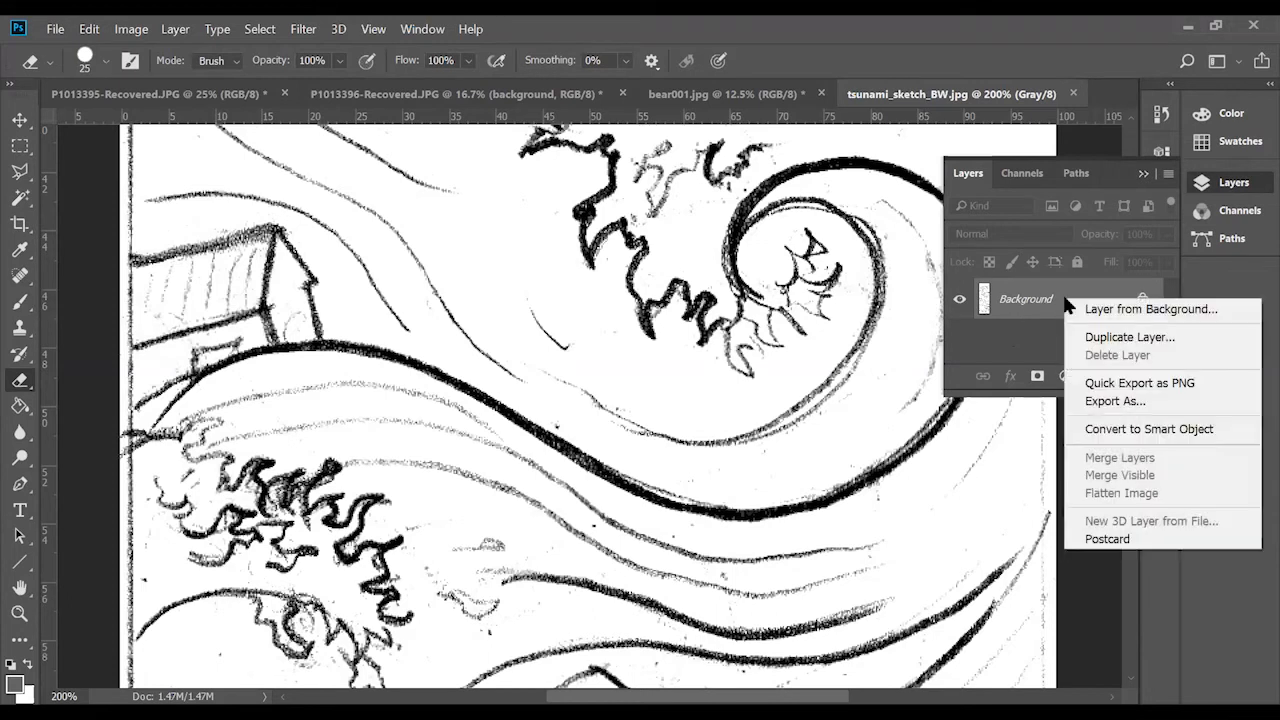
{"action": "left_click", "coordinate": [1102, 338]}
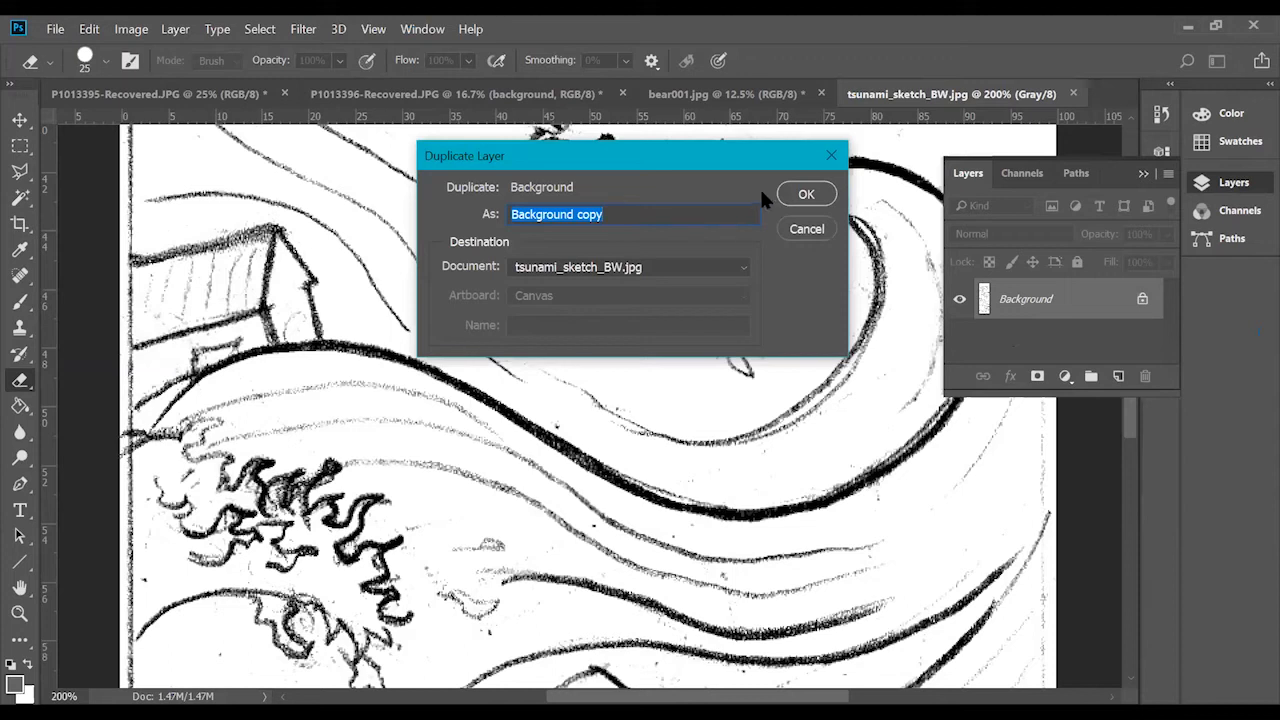
{"action": "left_click", "coordinate": [807, 196]}
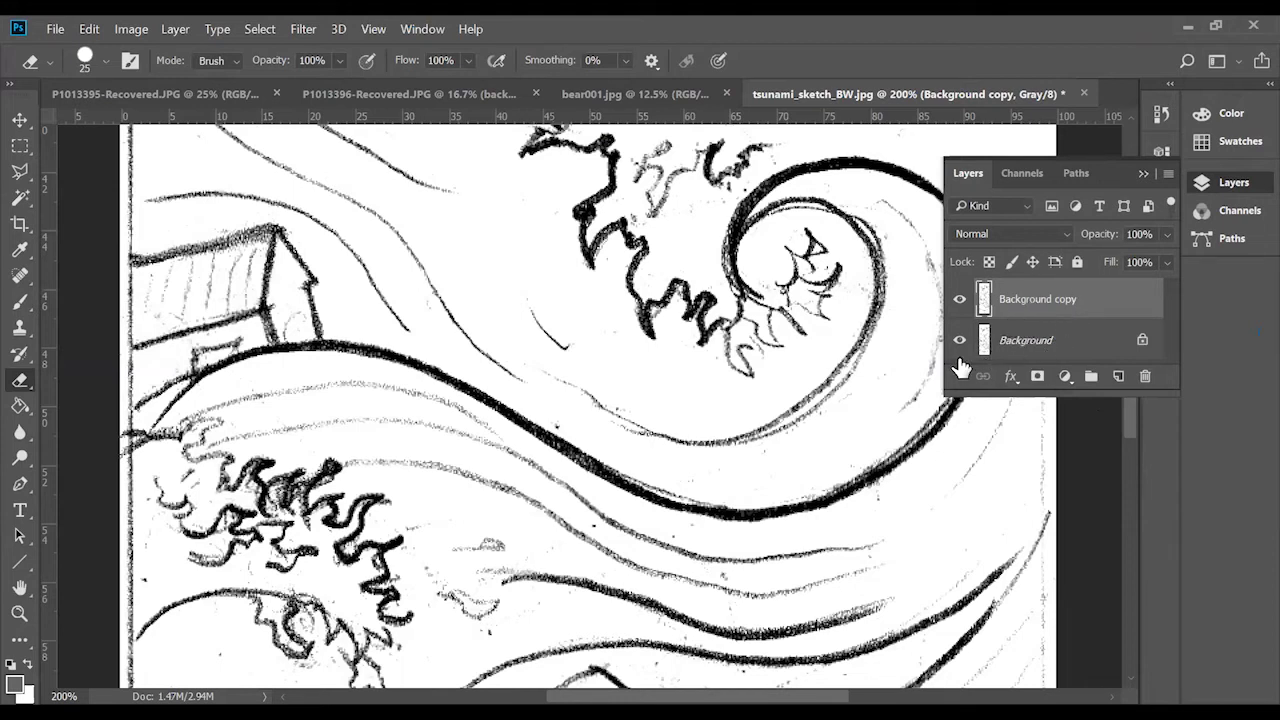
{"action": "left_click", "coordinate": [1094, 341]}
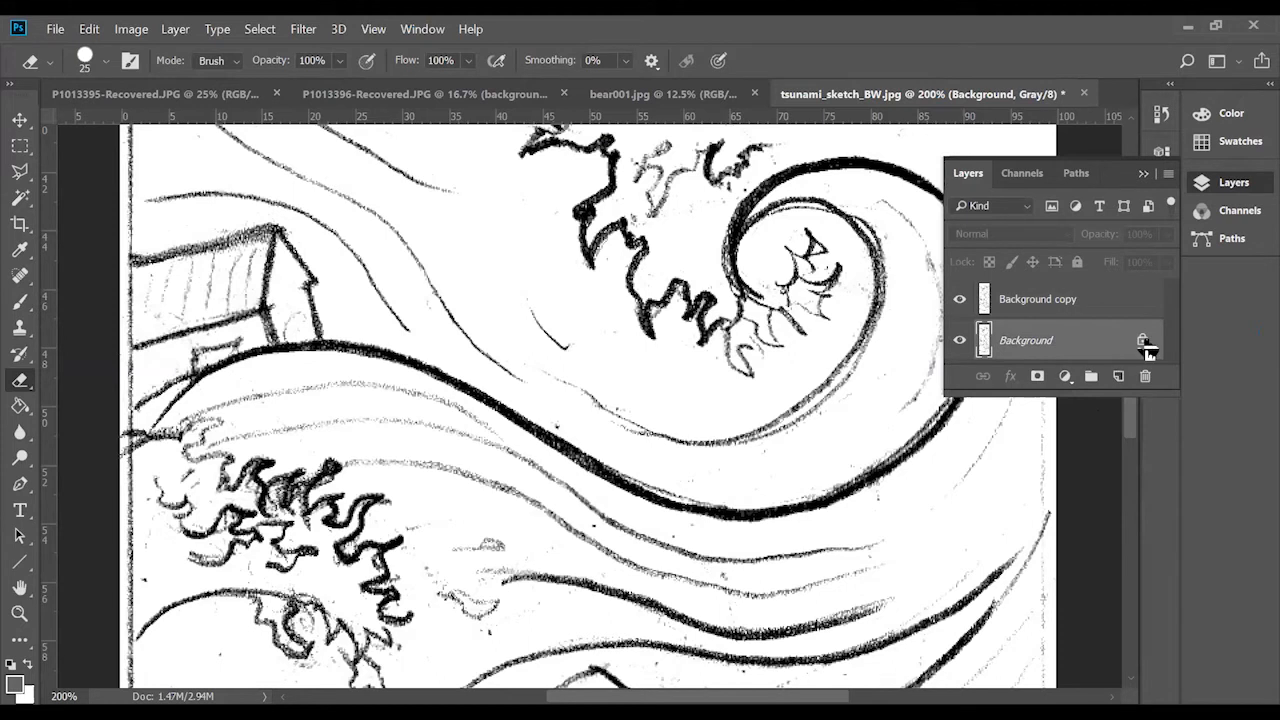
{"action": "left_click", "coordinate": [1143, 340]}
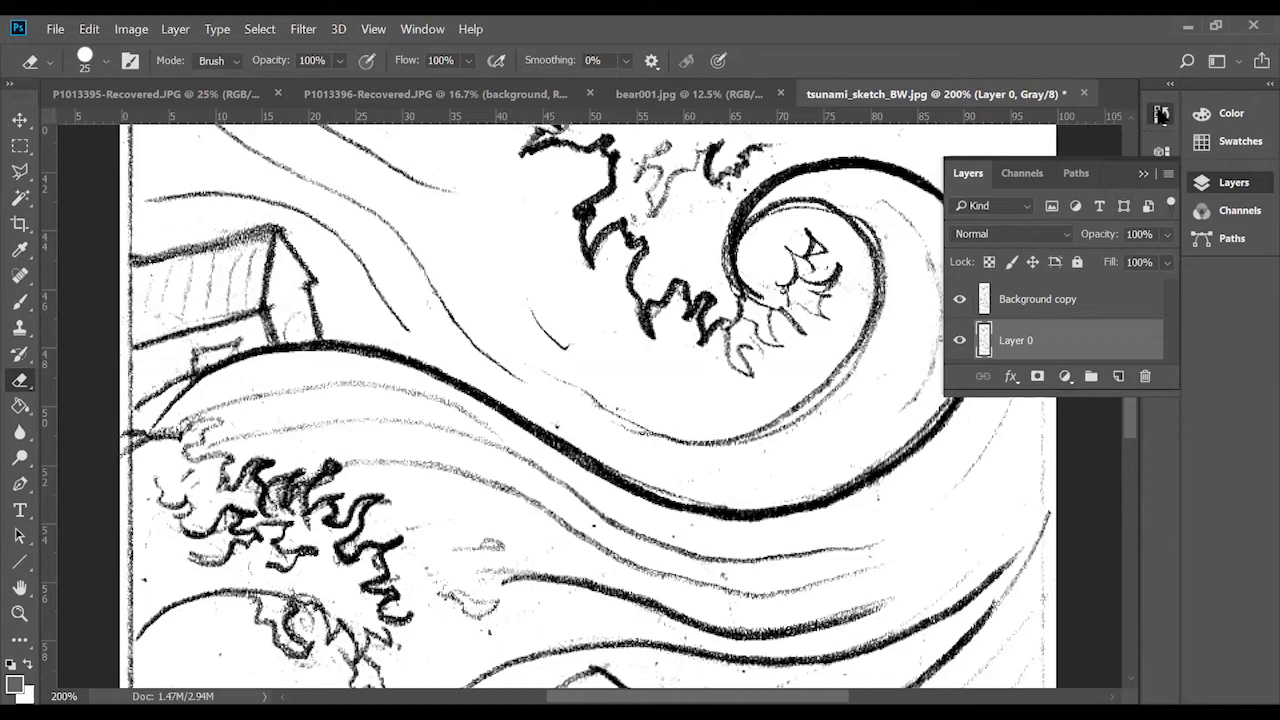
Step back through the history to the Brush Tool (Save As) state, undoing the layer conversion and duplication.
{"action": "left_click", "coordinate": [1160, 113]}
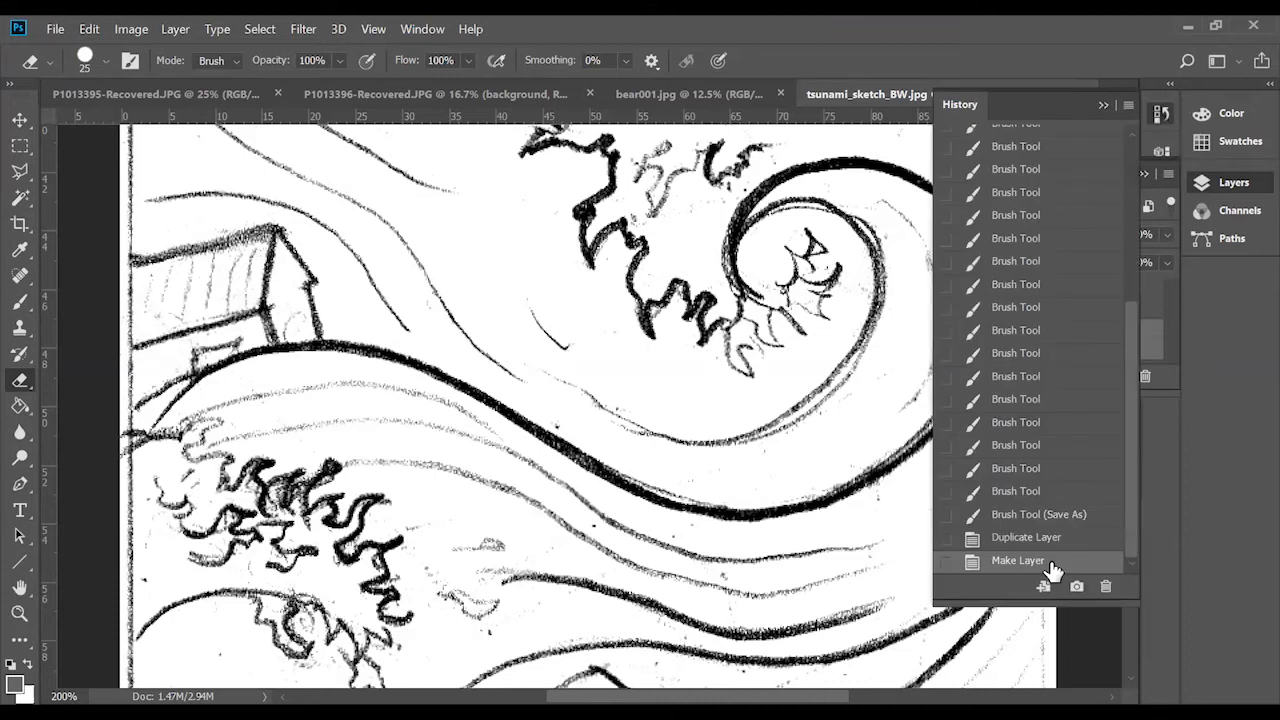
{"action": "left_click", "coordinate": [1030, 537]}
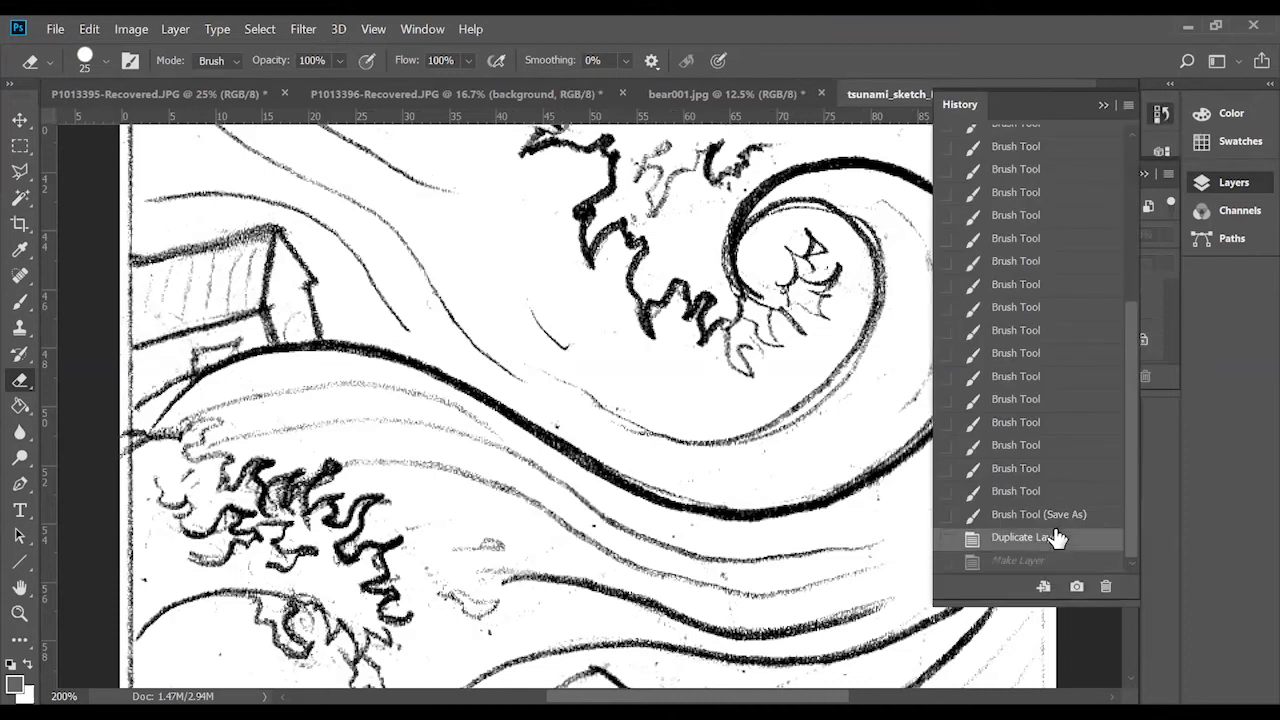
{"action": "left_click", "coordinate": [1162, 325]}
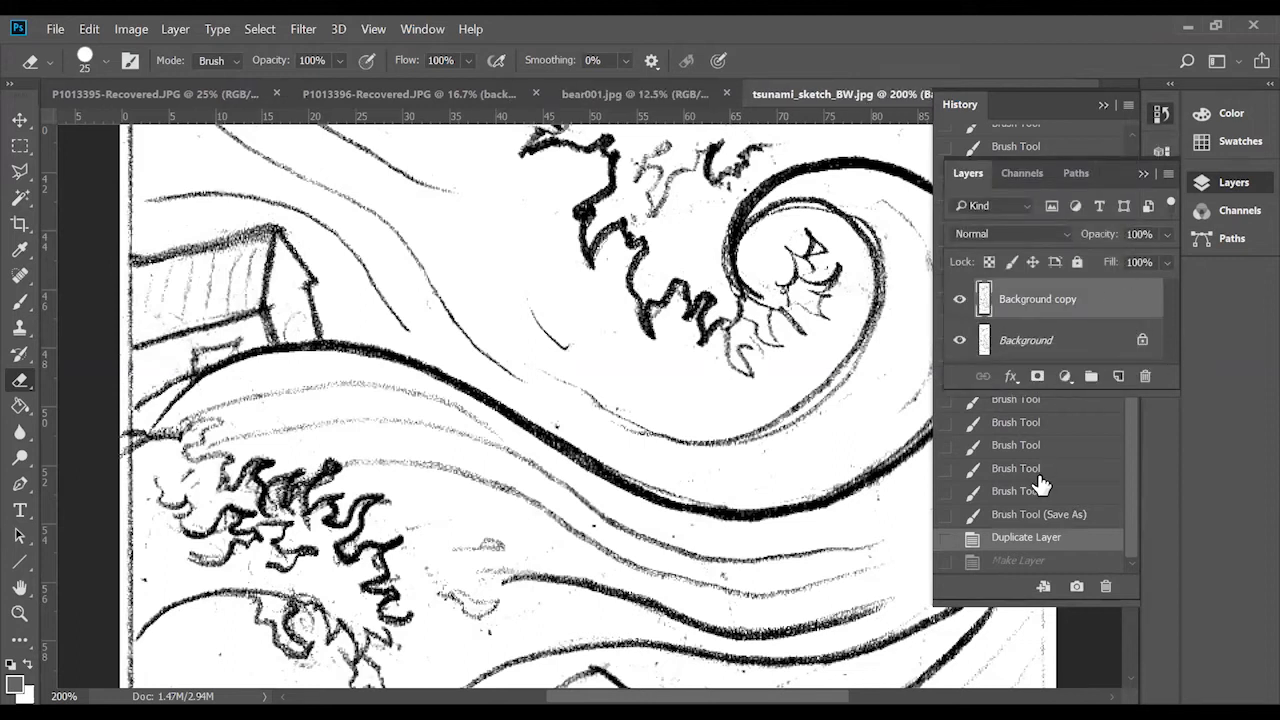
{"action": "left_click", "coordinate": [1026, 517]}
{"action": "left_click", "coordinate": [1160, 362]}
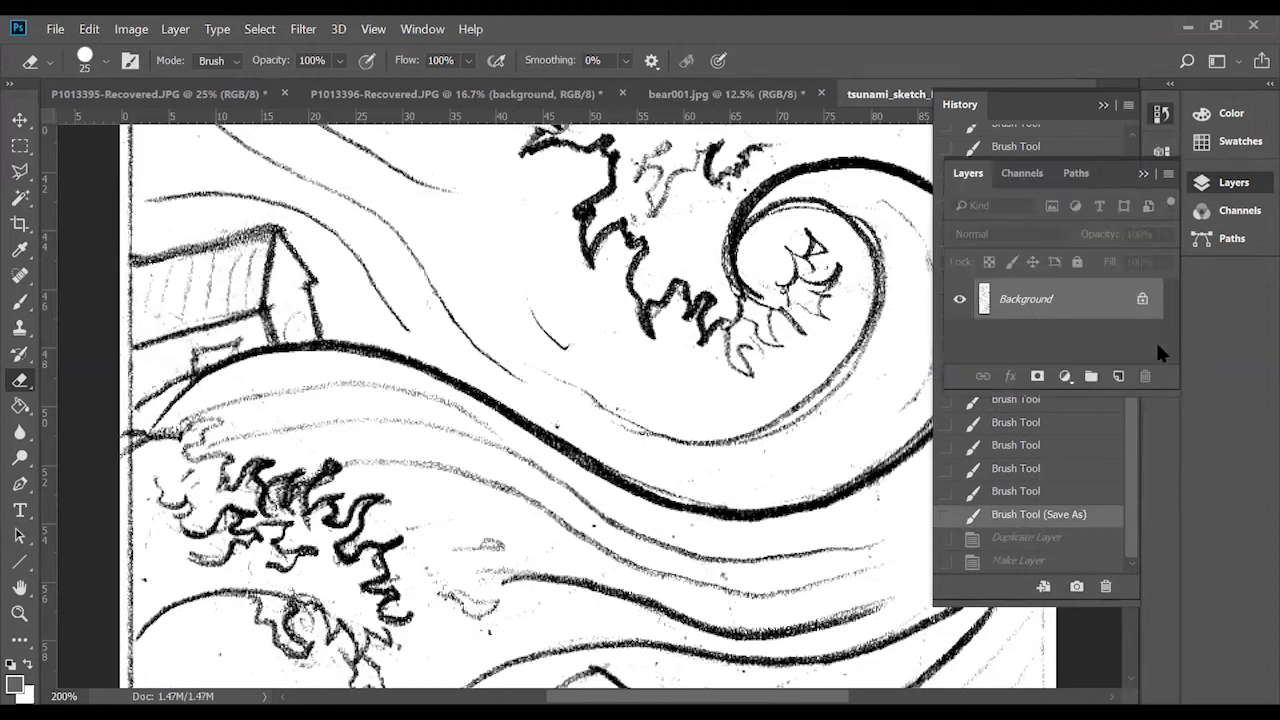
Convert the locked Background into a regular layer and add a new empty layer above it.
{"action": "left_click", "coordinate": [1143, 298]}
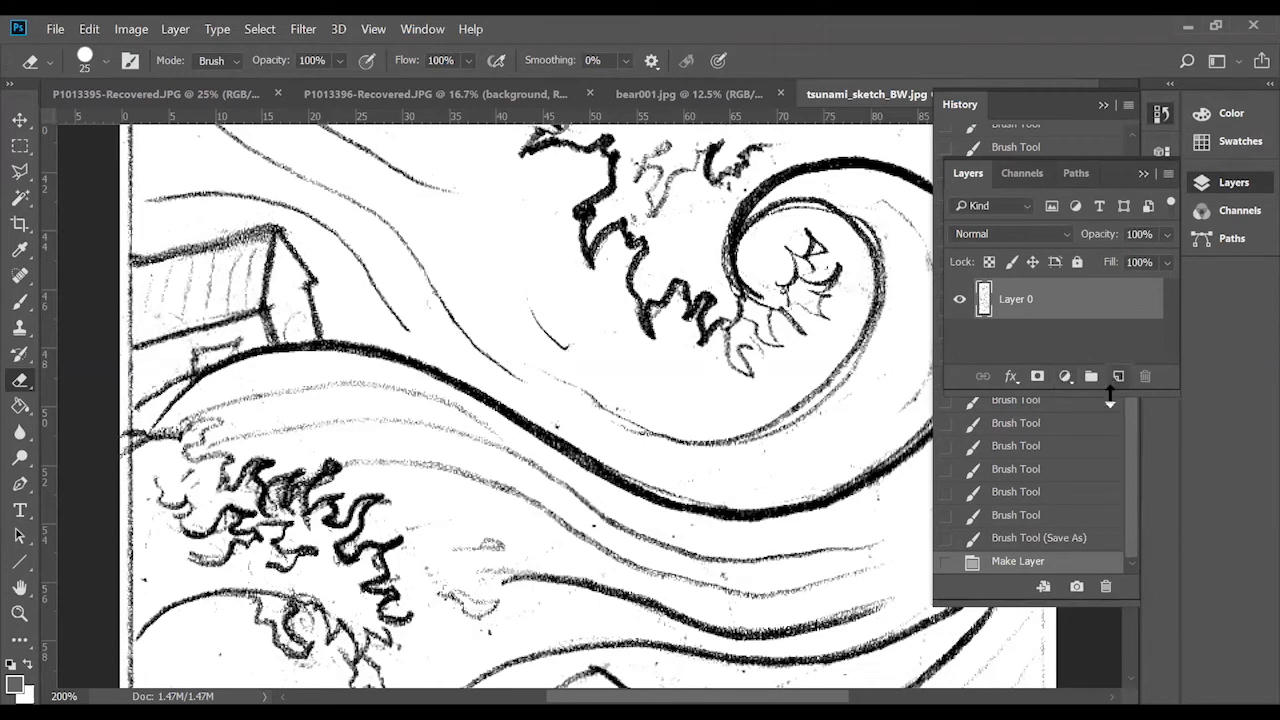
{"action": "left_click", "coordinate": [1122, 379]}
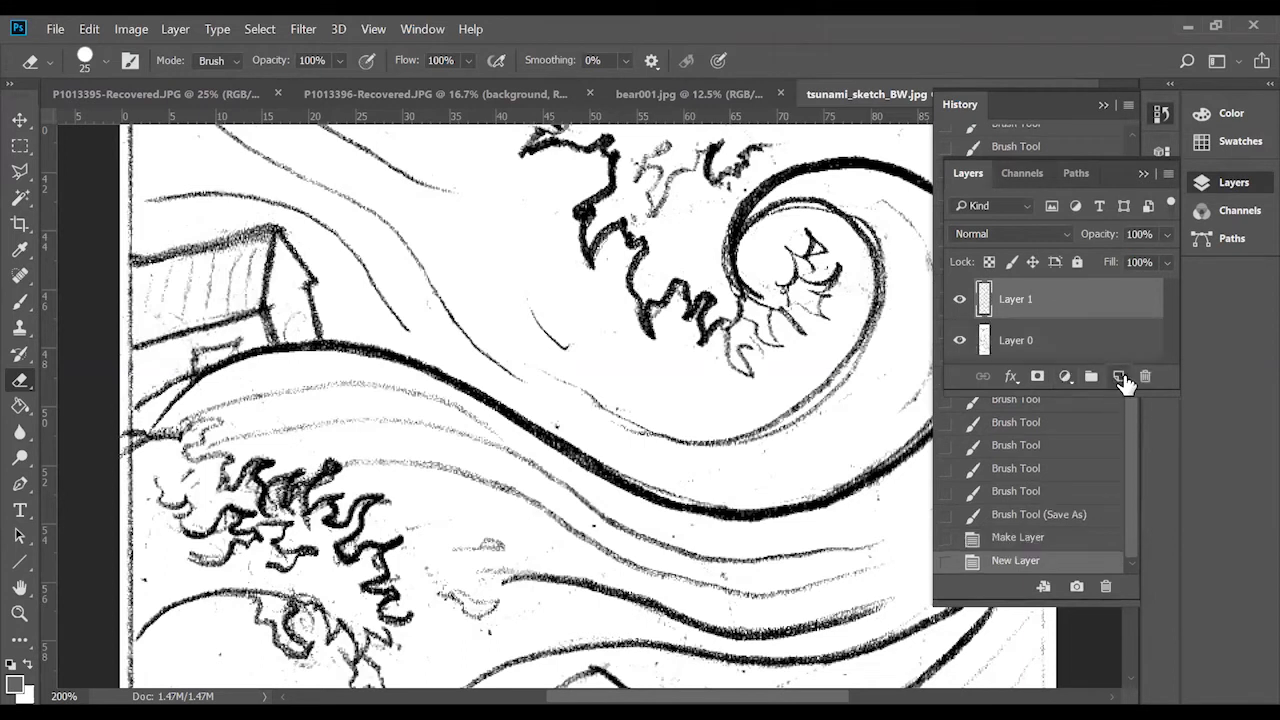
{"action": "left_click", "coordinate": [1032, 346]}
{"action": "left_click", "coordinate": [1050, 306]}
Select the white area inside the house's front wall on the sketch layer, Layer 0, with the Magic Wand.
{"action": "left_click", "coordinate": [1045, 344]}
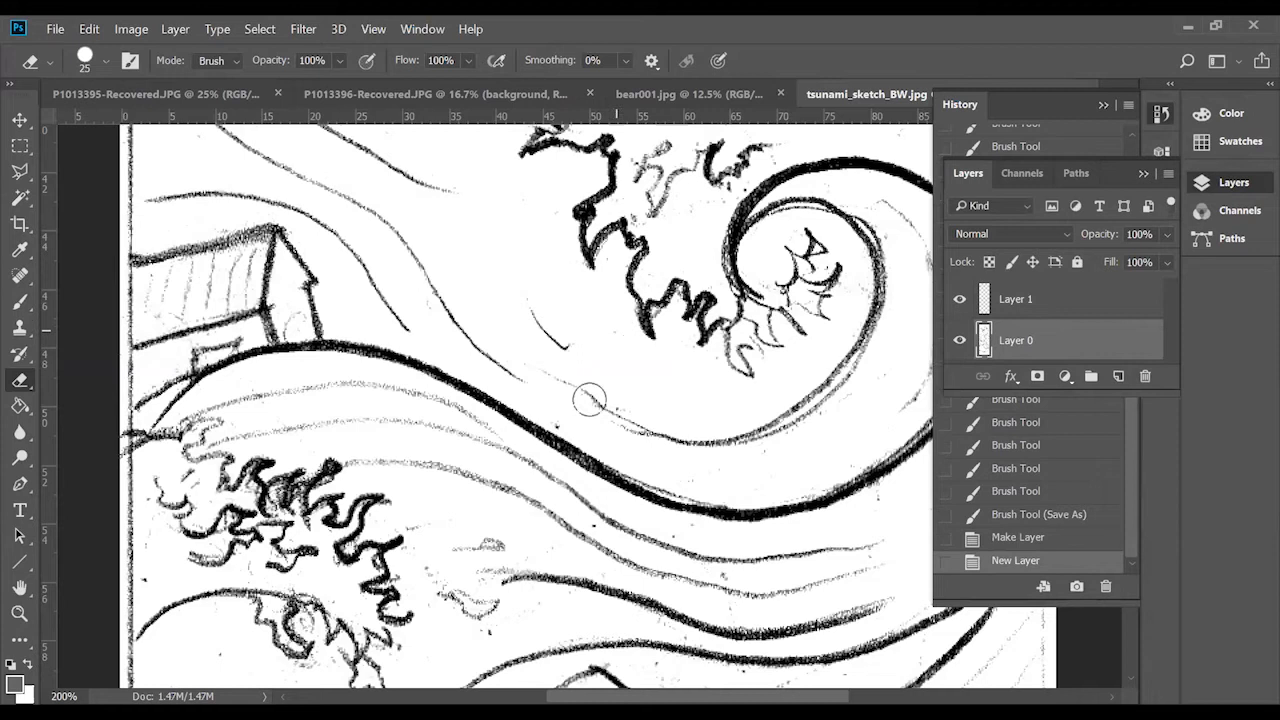
{"action": "left_click", "coordinate": [17, 198]}
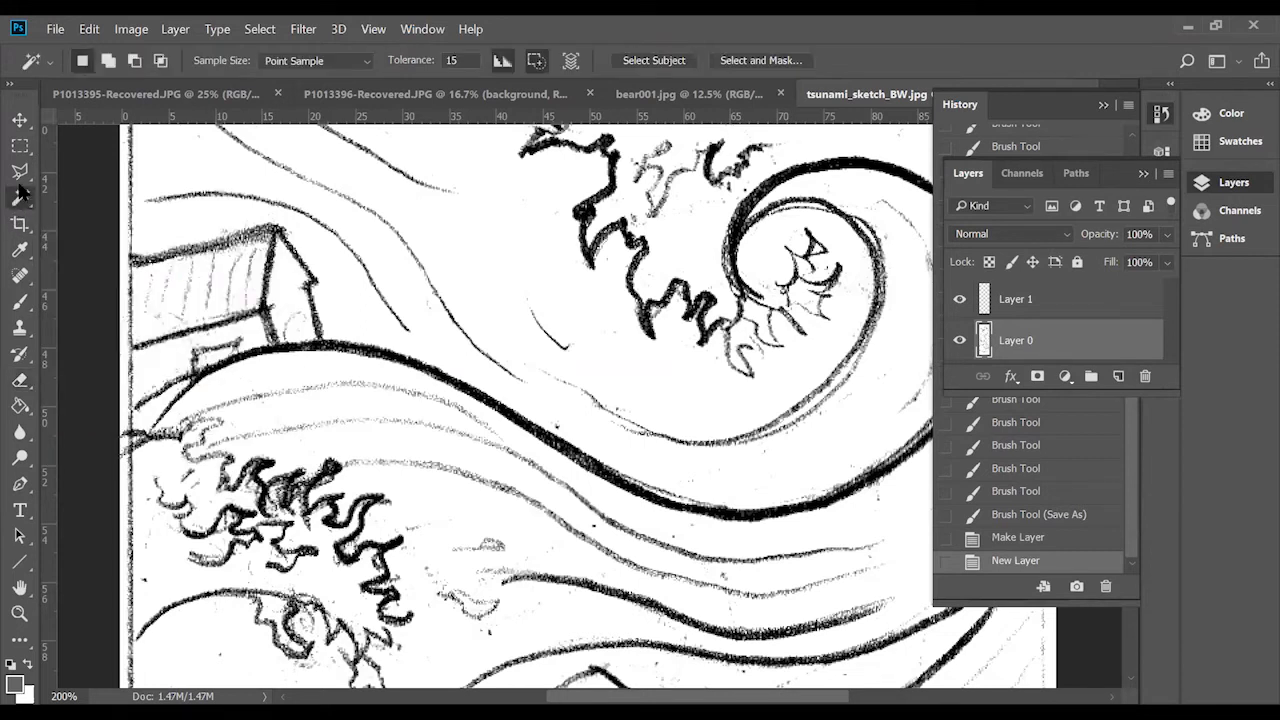
{"action": "left_click", "coordinate": [283, 287]}
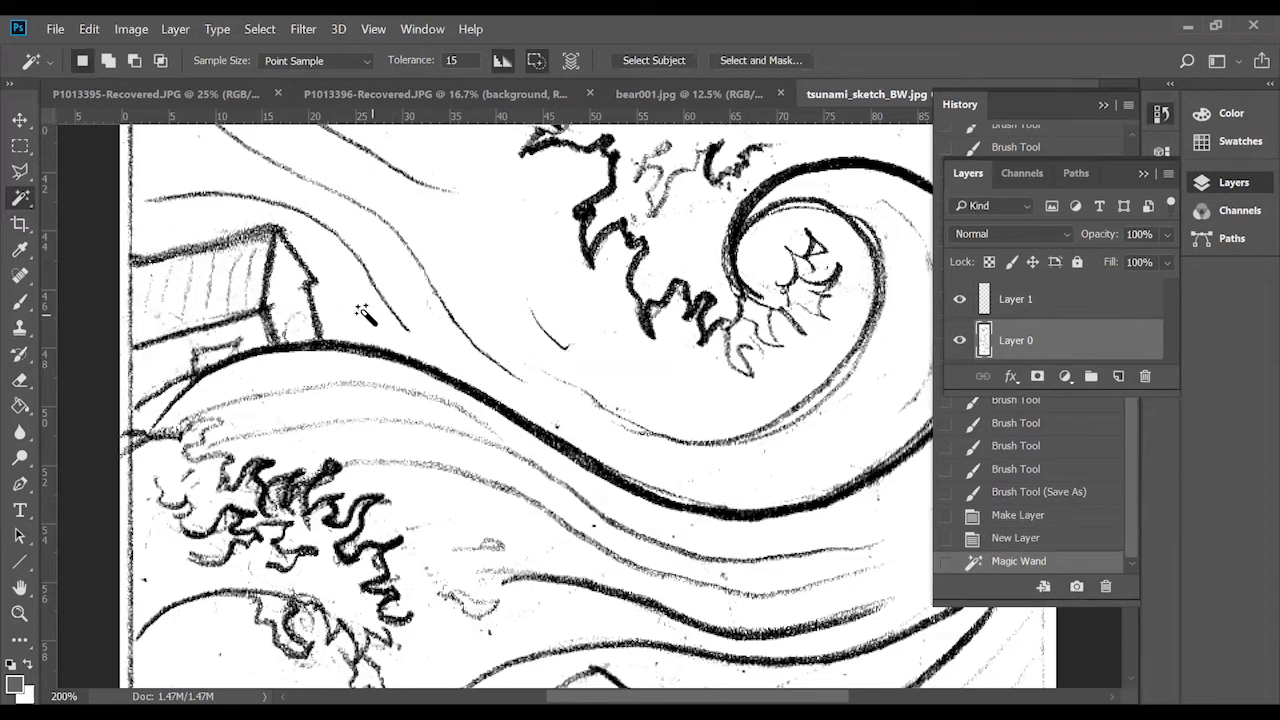
Reselect the white area inside the house's front wall with the Magic Wand at a tolerance of 30.
{"action": "key", "text": "ctrl+plus"}
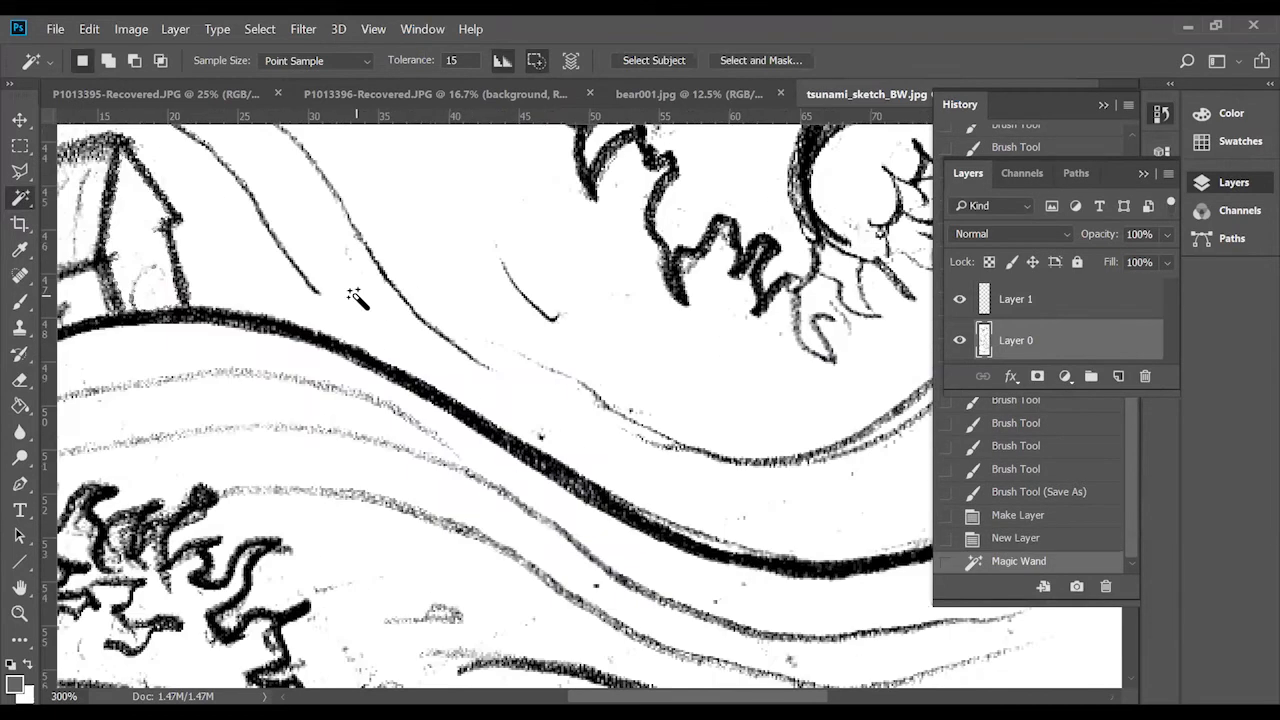
{"action": "scroll", "coordinate": [355, 298], "scroll_direction": "left", "scroll_amount": 5}
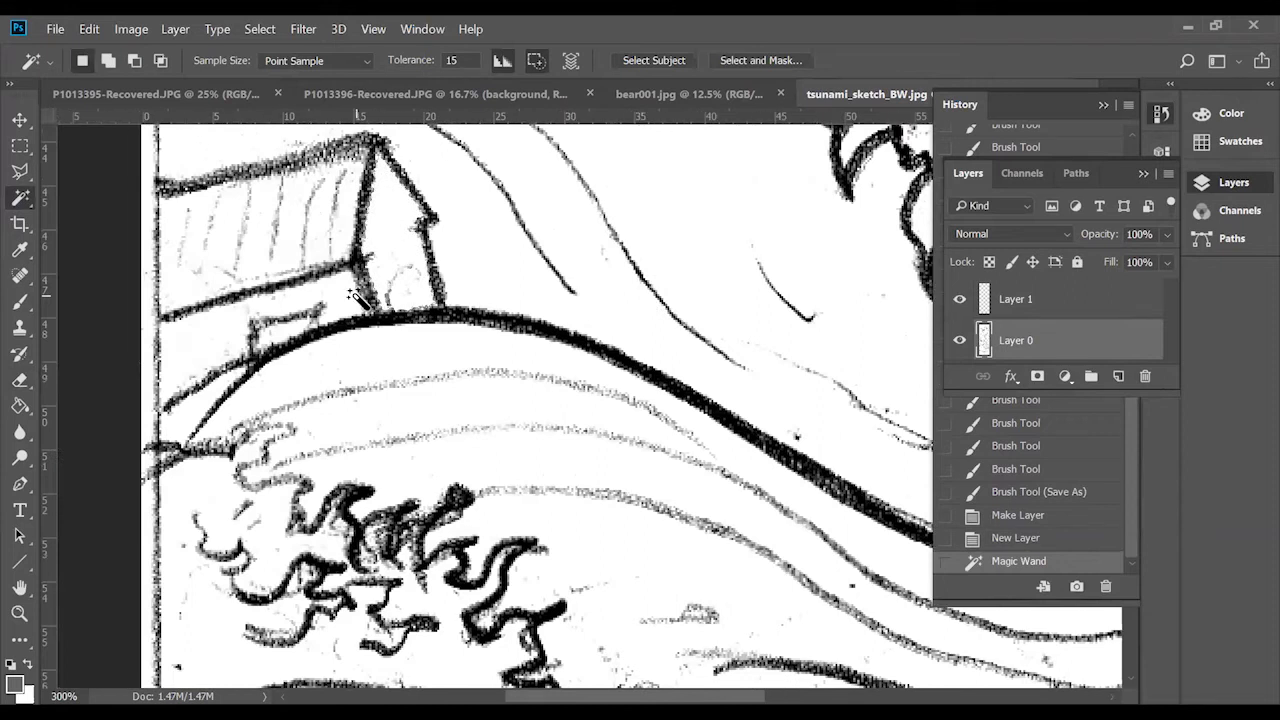
{"action": "scroll", "coordinate": [355, 298], "scroll_direction": "up", "scroll_amount": 2}
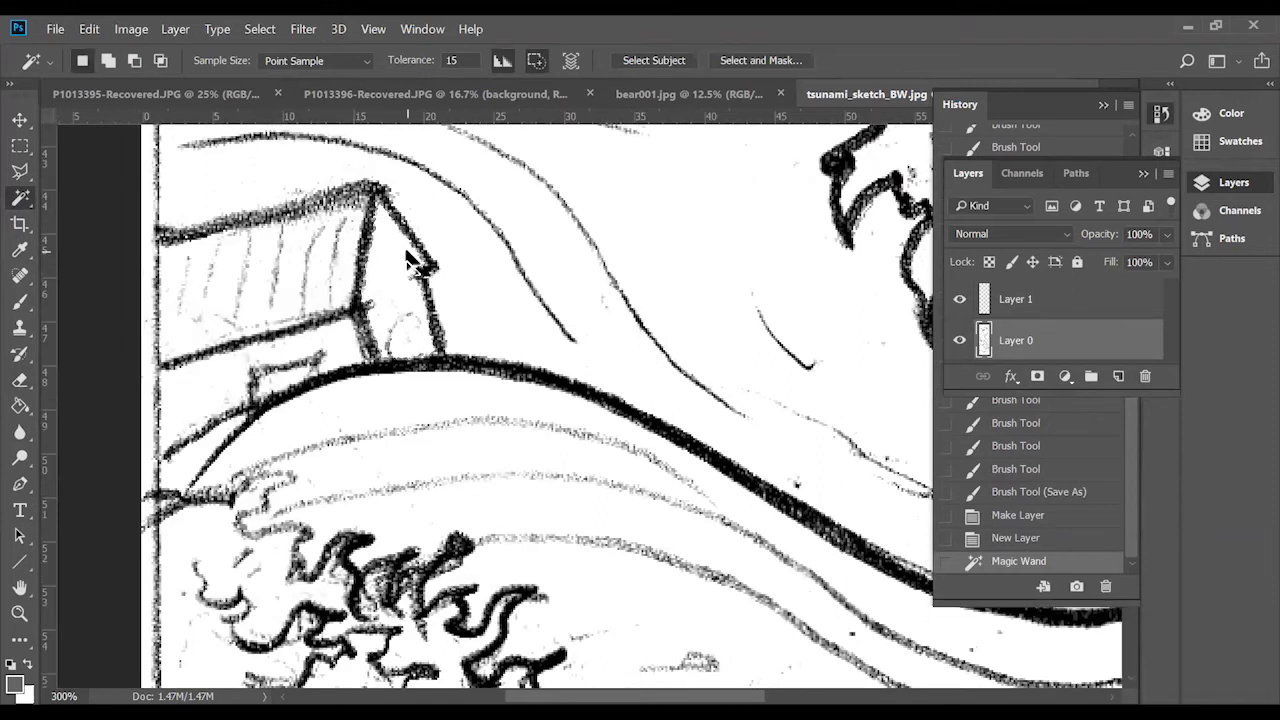
{"action": "key", "text": "ctrl+plus"}
{"action": "key", "text": "ctrl+plus"}
{"action": "scroll", "coordinate": [407, 257], "scroll_direction": "up", "scroll_amount": 3}
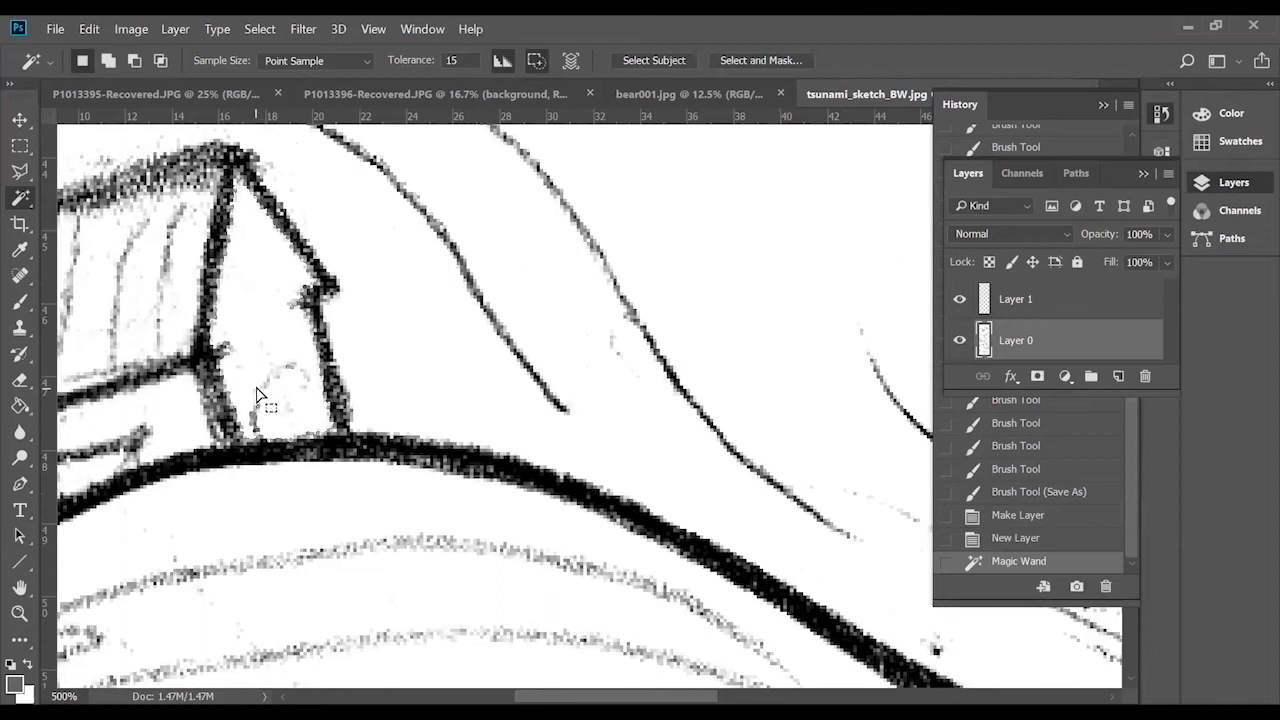
{"action": "type", "text": "30"}
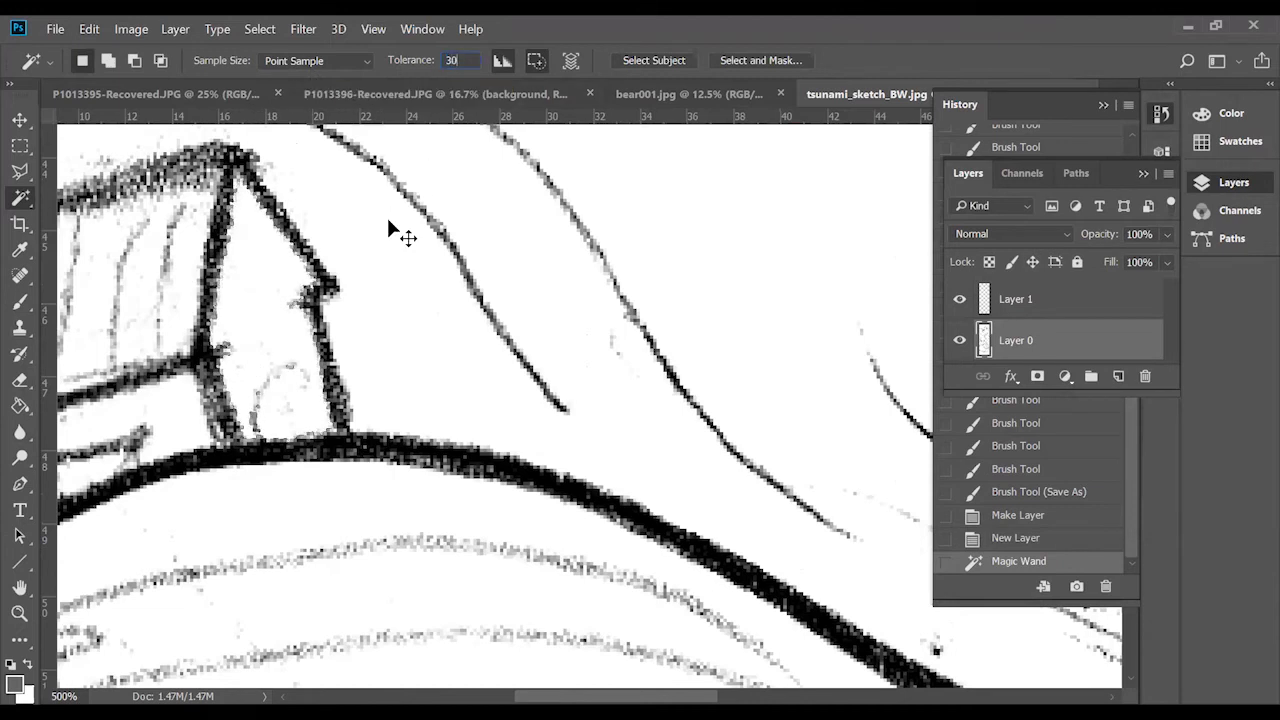
{"action": "key", "text": "ctrl+d"}
{"action": "left_click", "coordinate": [262, 286]}
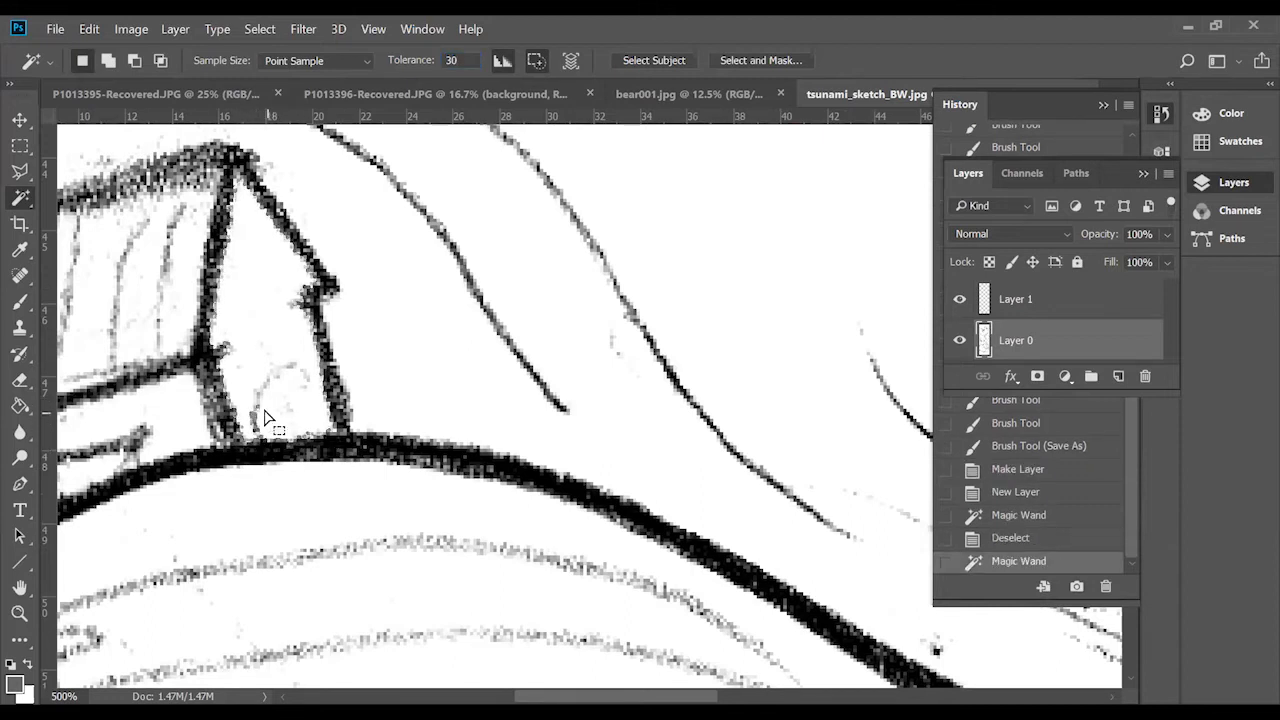
Raise the Magic Wand tolerance to 45 and reselect the white area inside the house's front wall.
{"action": "left_click", "coordinate": [465, 62]}
{"action": "type", "text": "45"}
{"action": "key", "text": "ctrl+d"}
{"action": "left_click", "coordinate": [261, 300]}
{"action": "key", "text": "ctrl+d"}
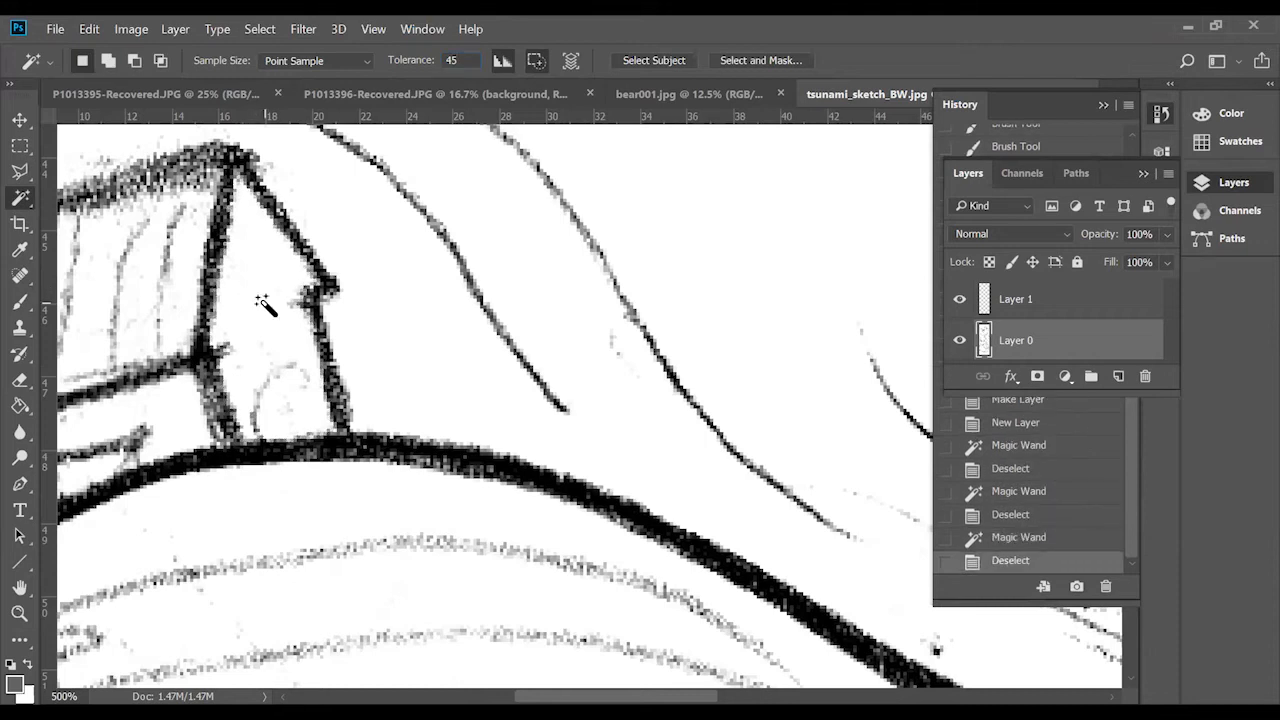
{"action": "left_click", "coordinate": [263, 303]}
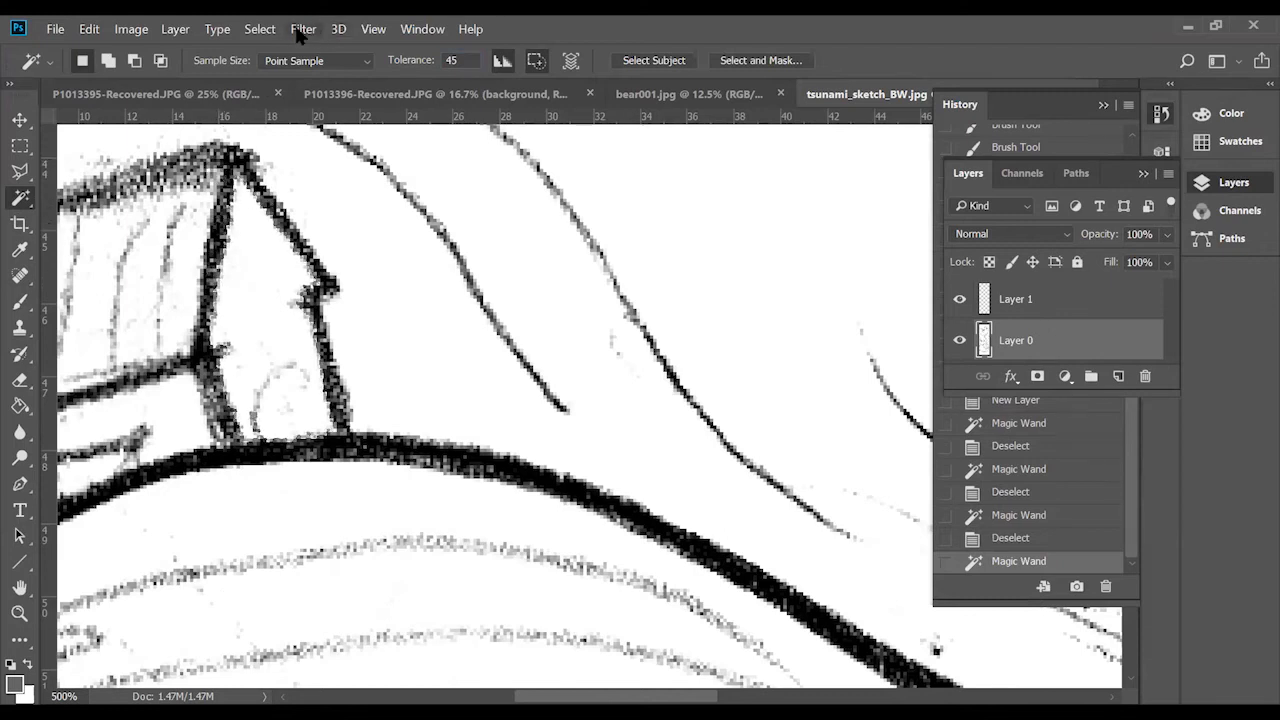
Try expanding the front wall selection by 5 pixels.
{"action": "left_click", "coordinate": [257, 32]}
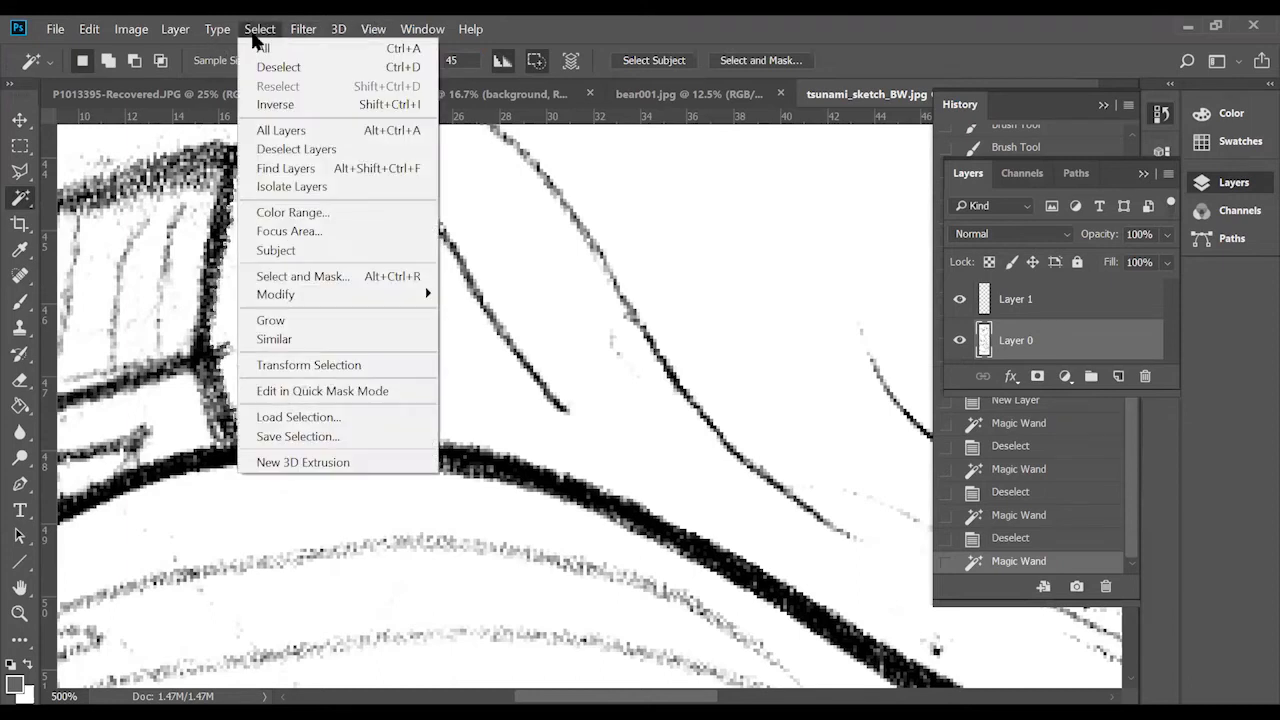
{"action": "mouse_move", "coordinate": [343, 295]}
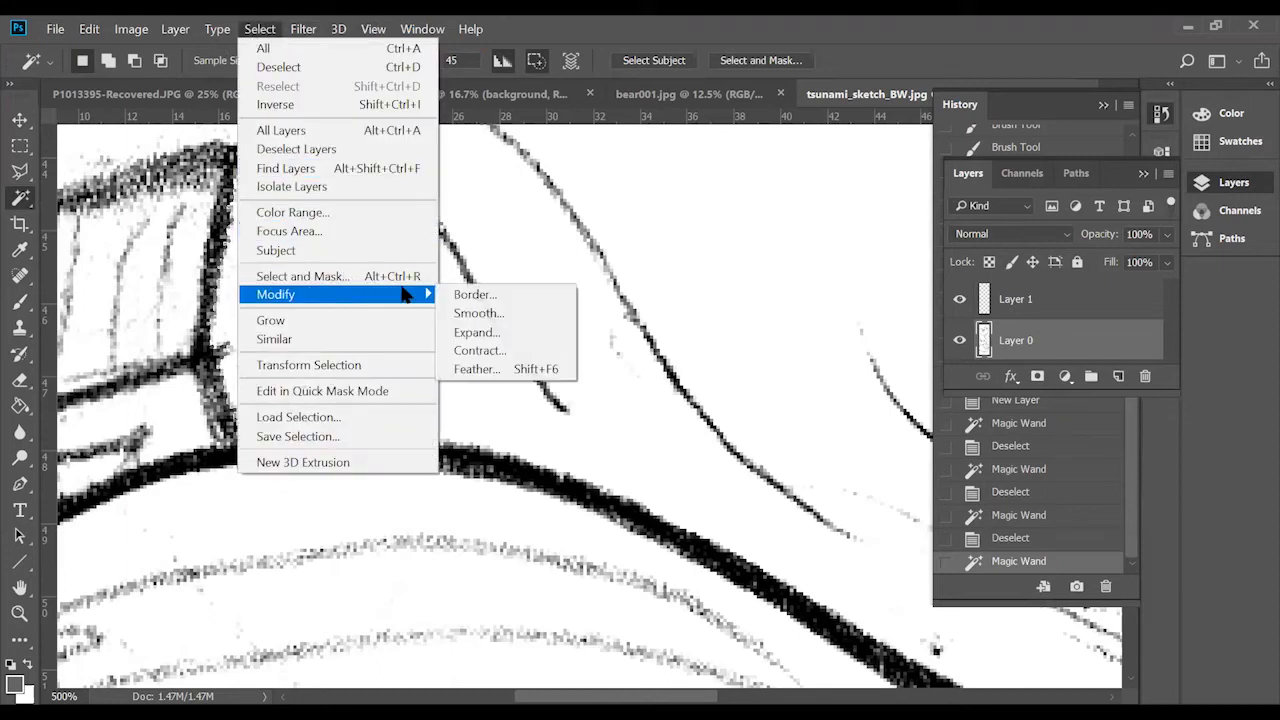
{"action": "left_click", "coordinate": [512, 334]}
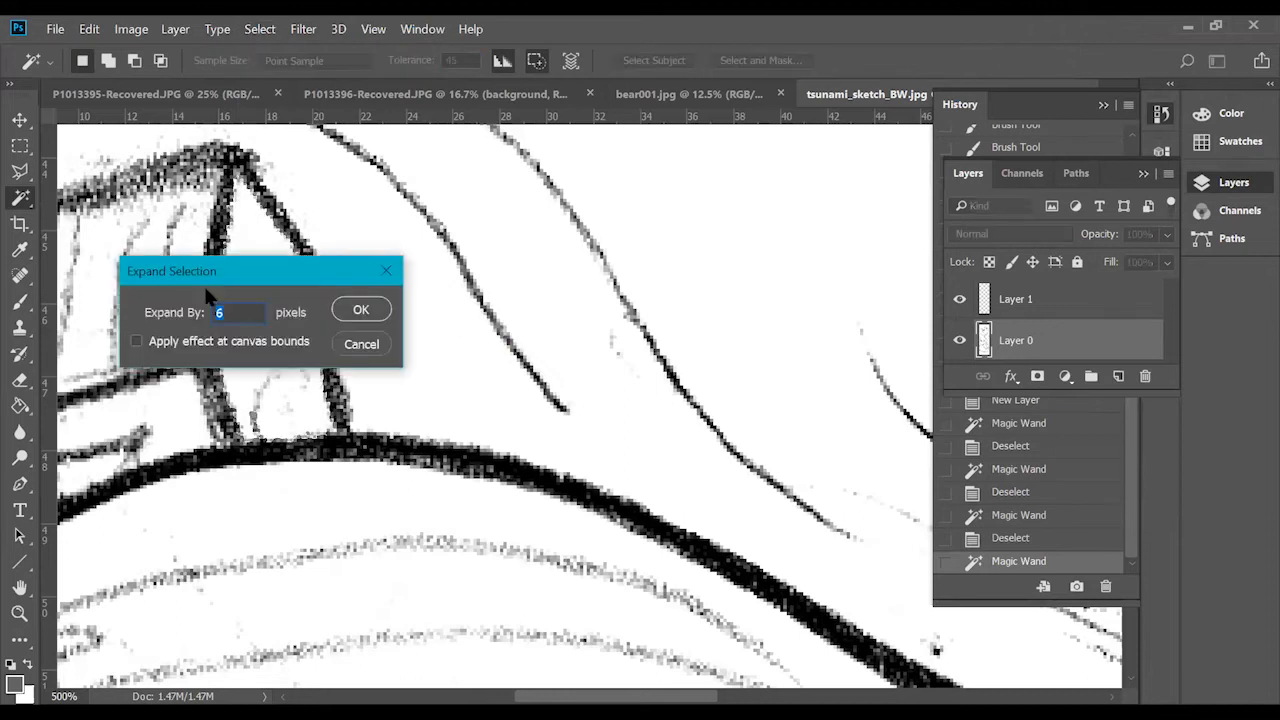
{"action": "left_click_drag", "start_coordinate": [193, 270], "coordinate": [422, 235]}
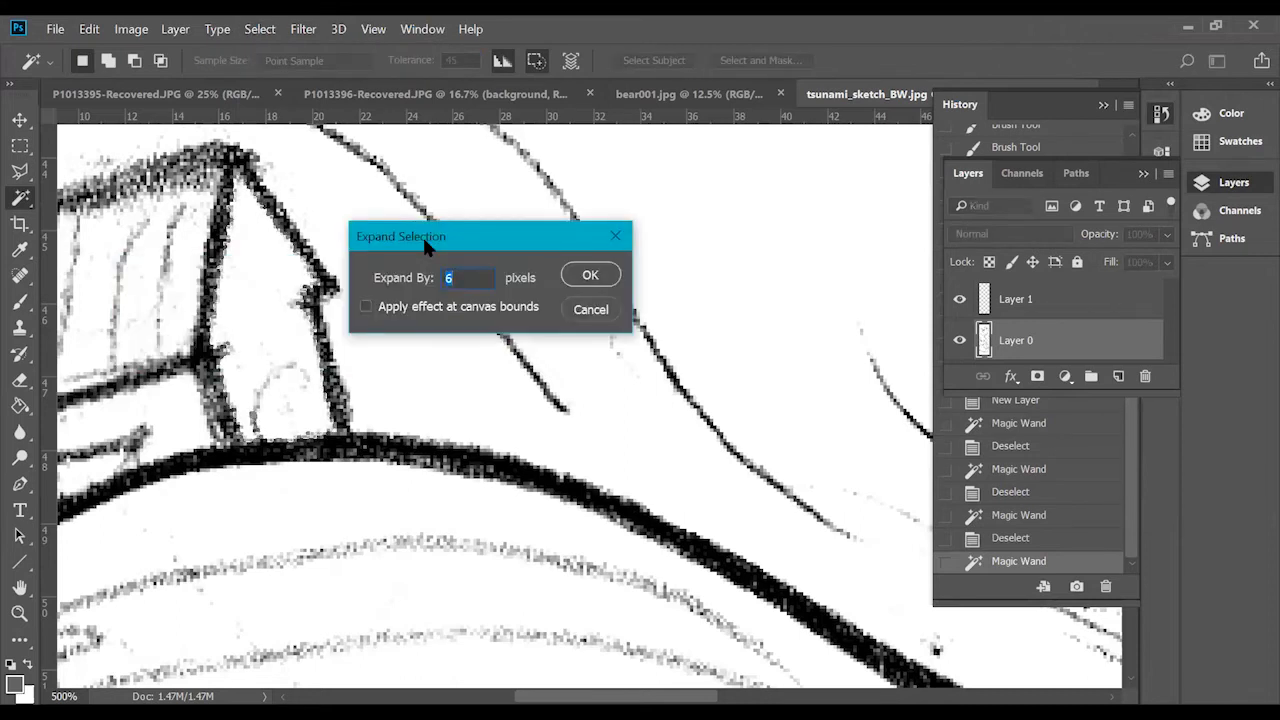
{"action": "type", "text": "5"}
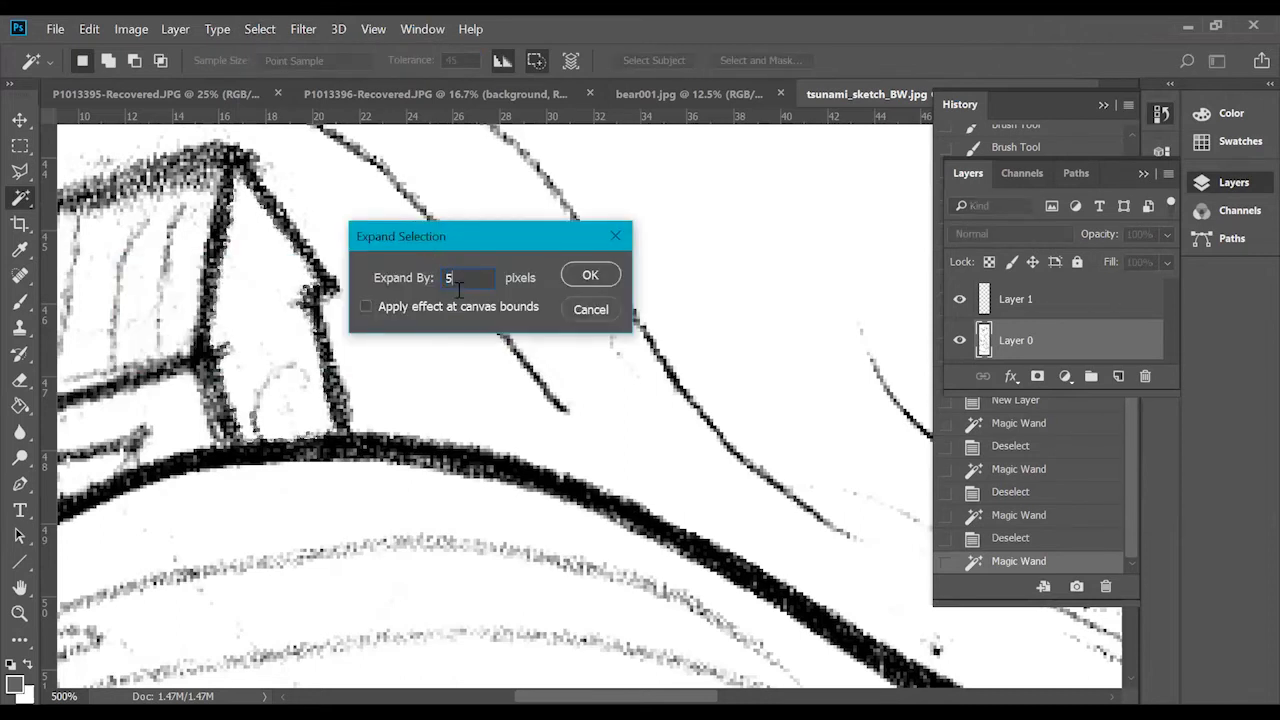
{"action": "left_click", "coordinate": [590, 276]}
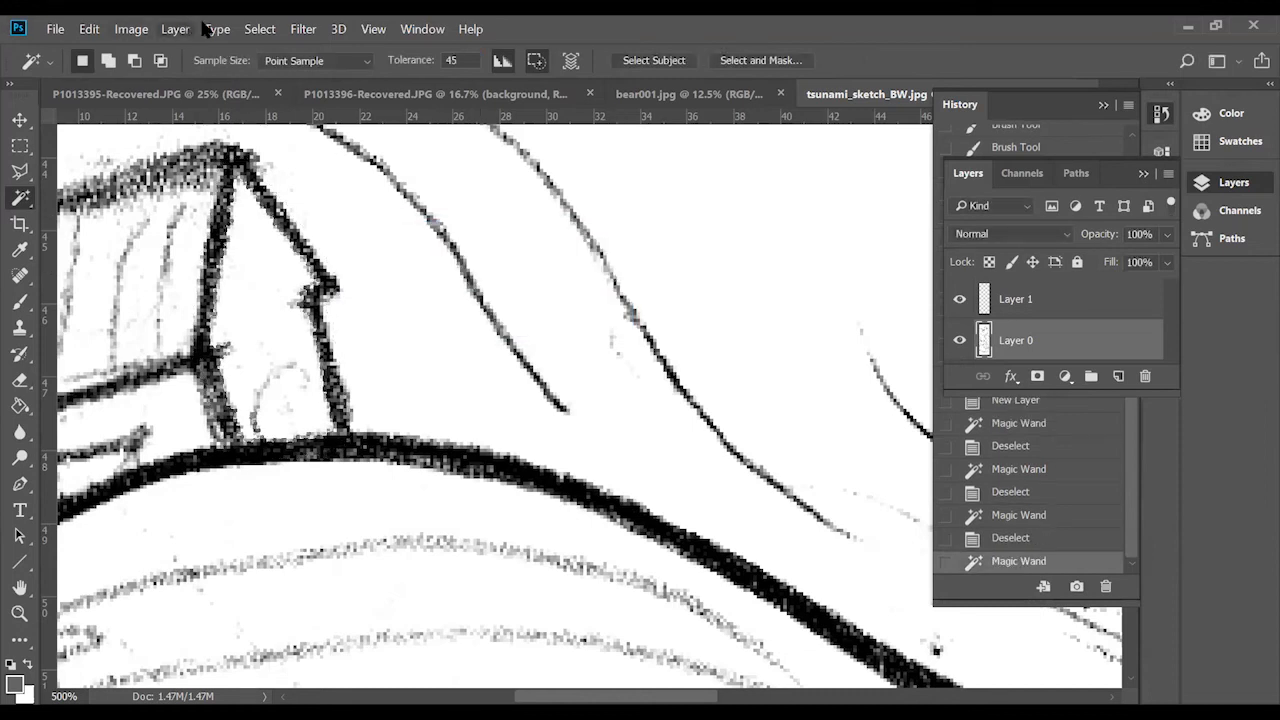
Expand the front wall selection by 5 pixels once more, and undo that expansion.
{"action": "left_click", "coordinate": [259, 29]}
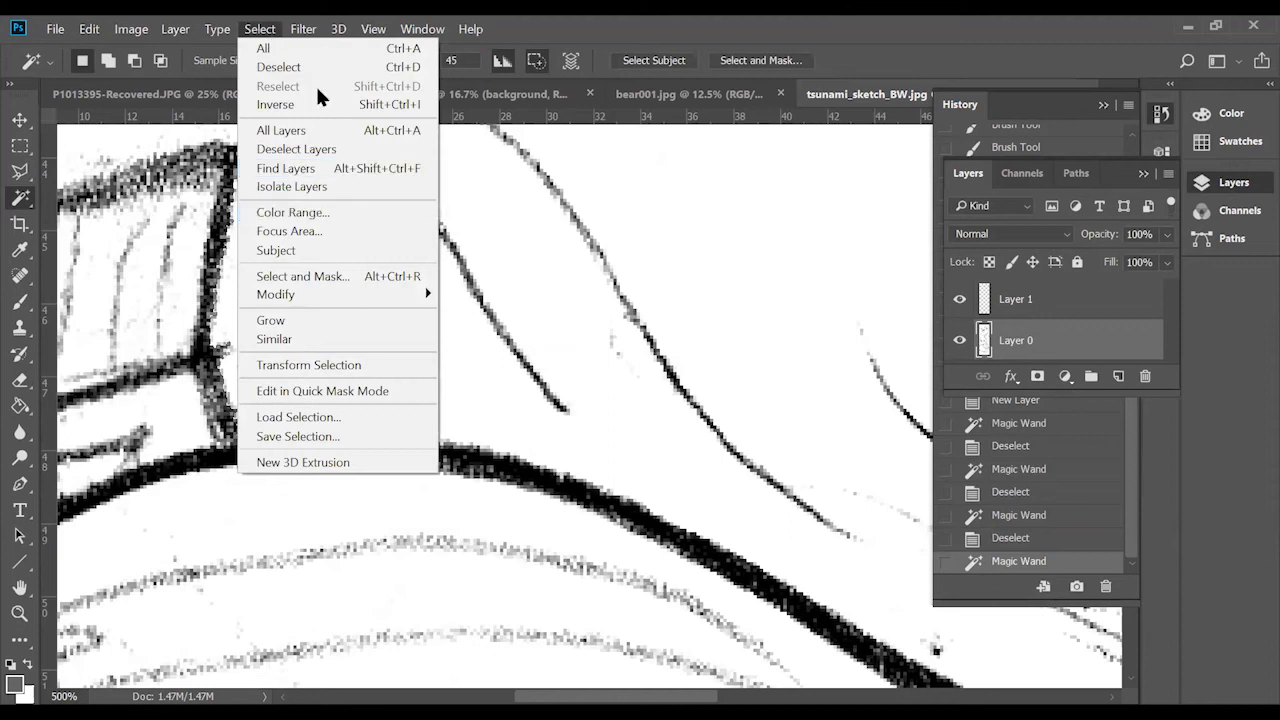
{"action": "mouse_move", "coordinate": [301, 30]}
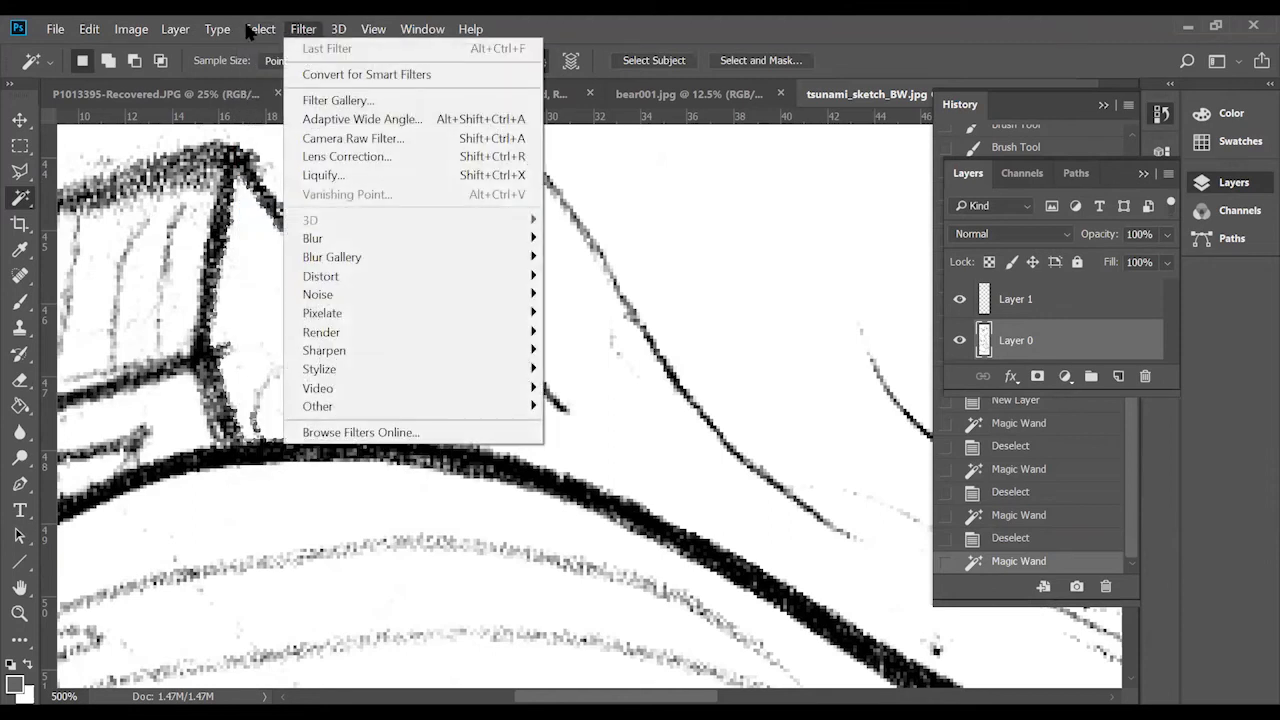
{"action": "mouse_move", "coordinate": [259, 29]}
{"action": "mouse_move", "coordinate": [420, 292]}
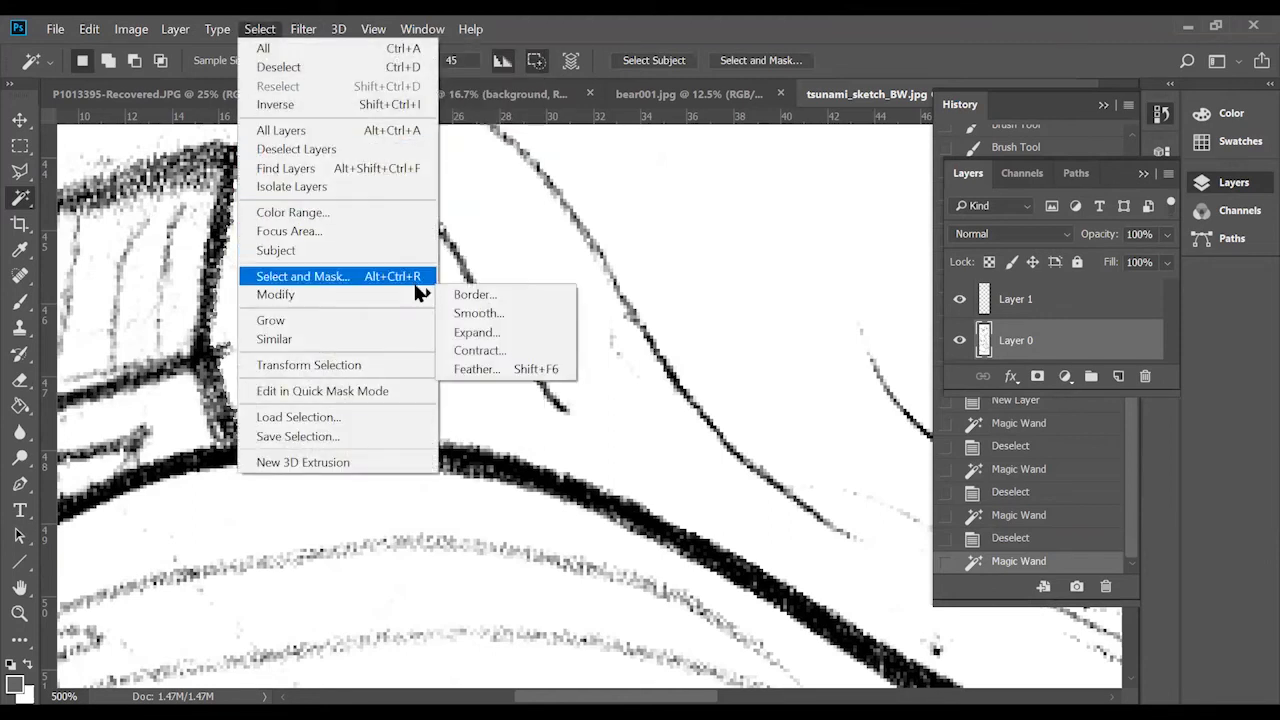
{"action": "left_click", "coordinate": [478, 334]}
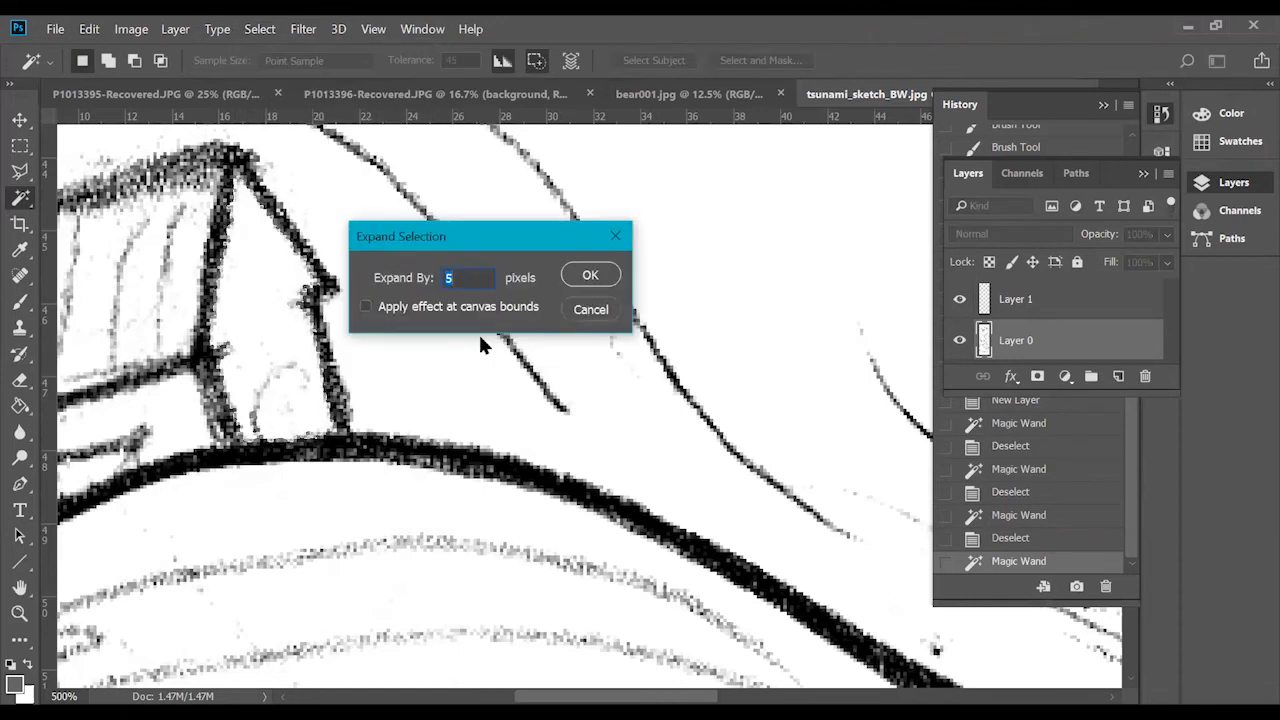
{"action": "left_click", "coordinate": [590, 276]}
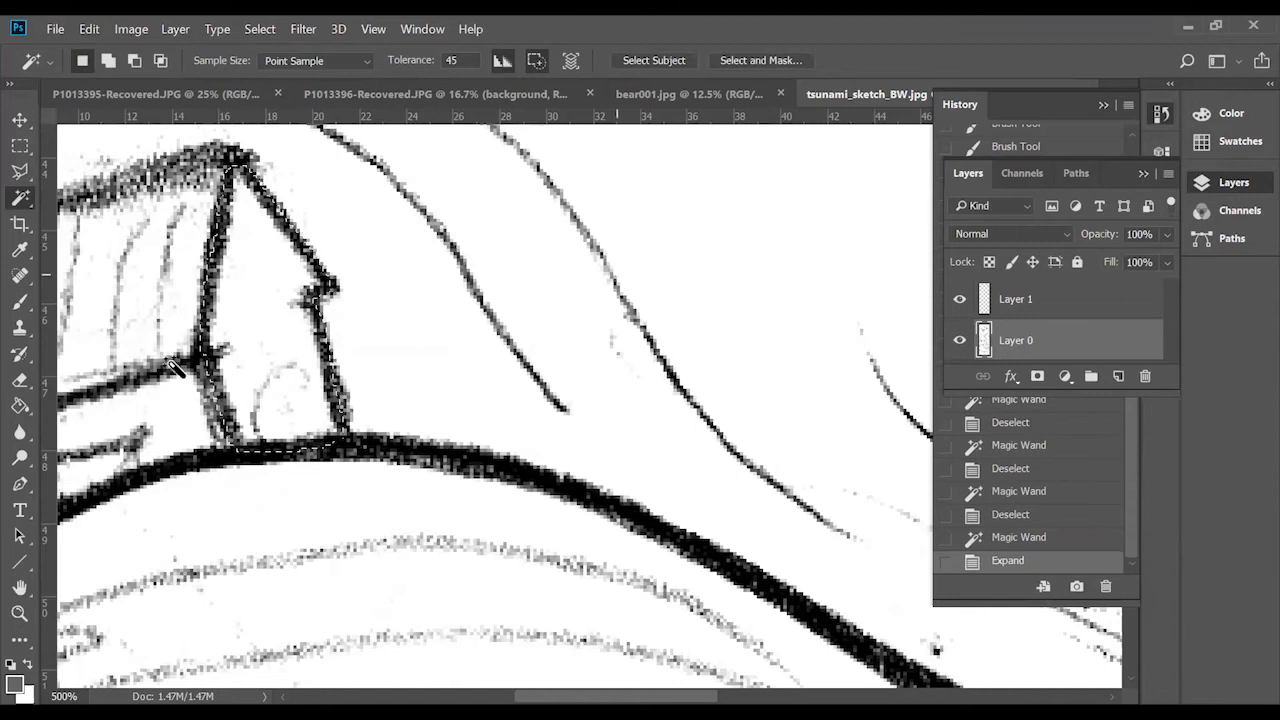
{"action": "left_click", "coordinate": [302, 300]}
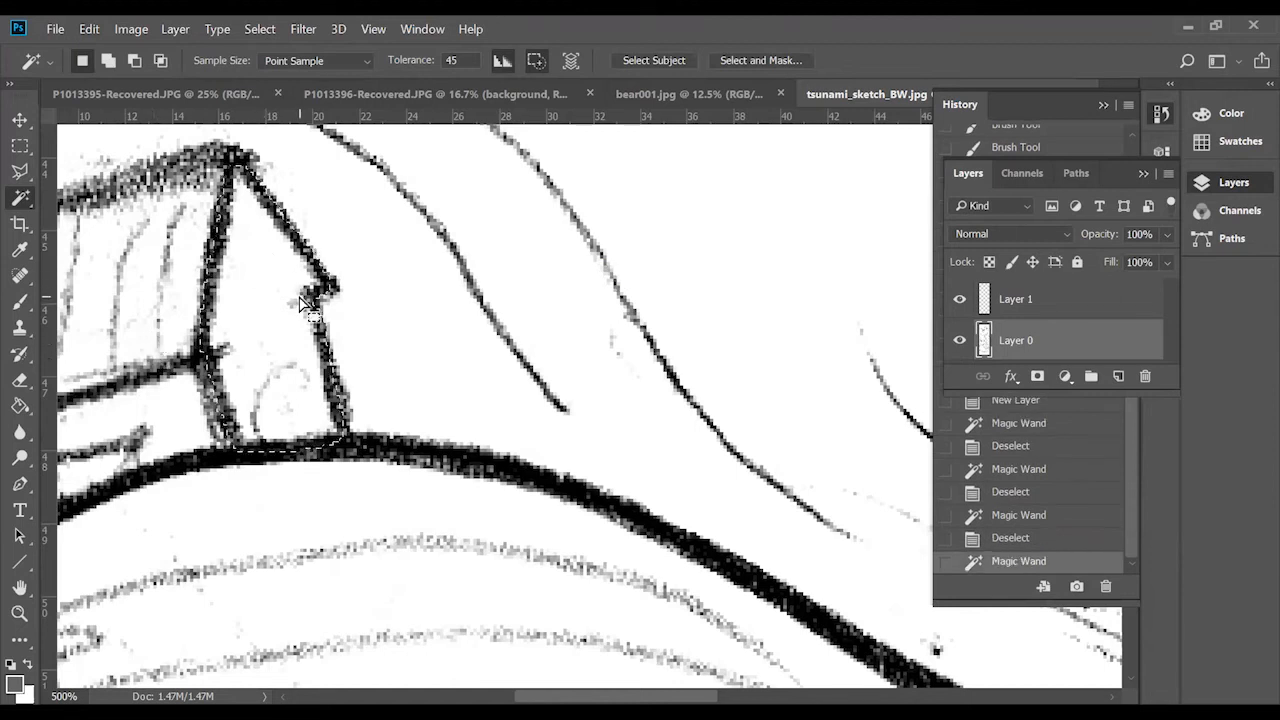
Expand the front wall selection by 2 pixels so it slightly overlaps the outline.
{"action": "left_click", "coordinate": [258, 30]}
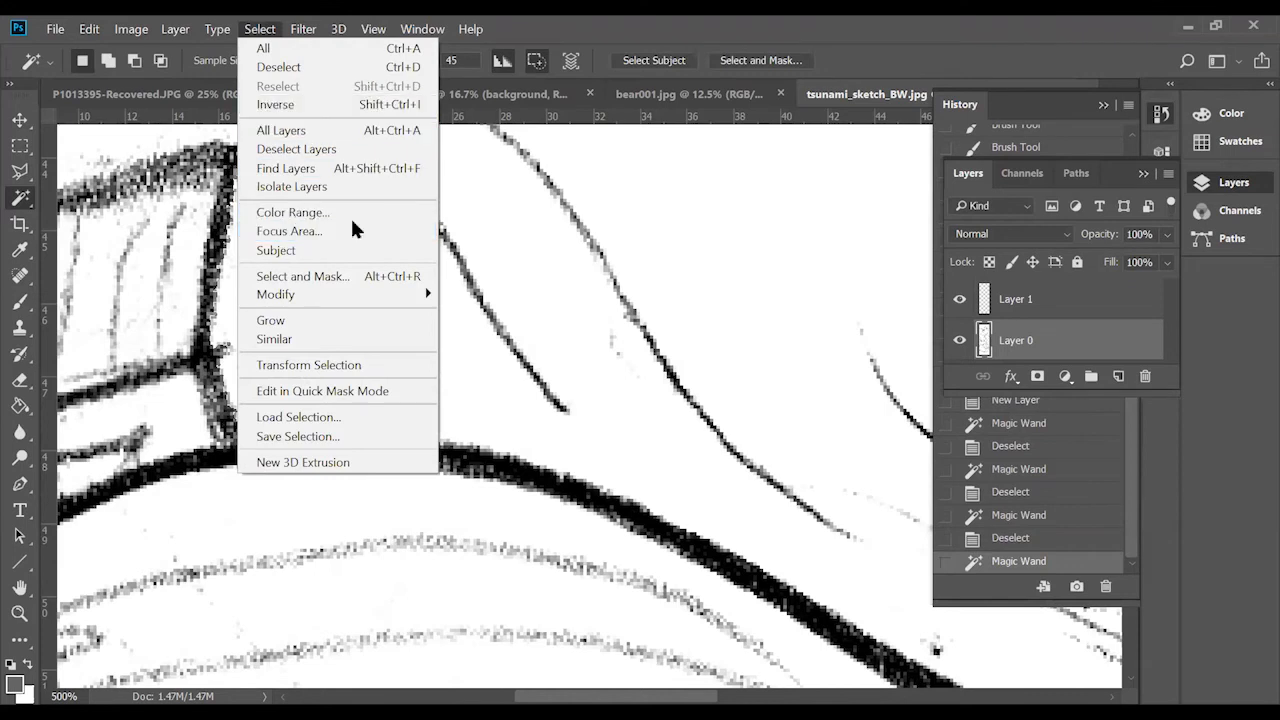
{"action": "mouse_move", "coordinate": [354, 293]}
{"action": "left_click", "coordinate": [497, 333]}
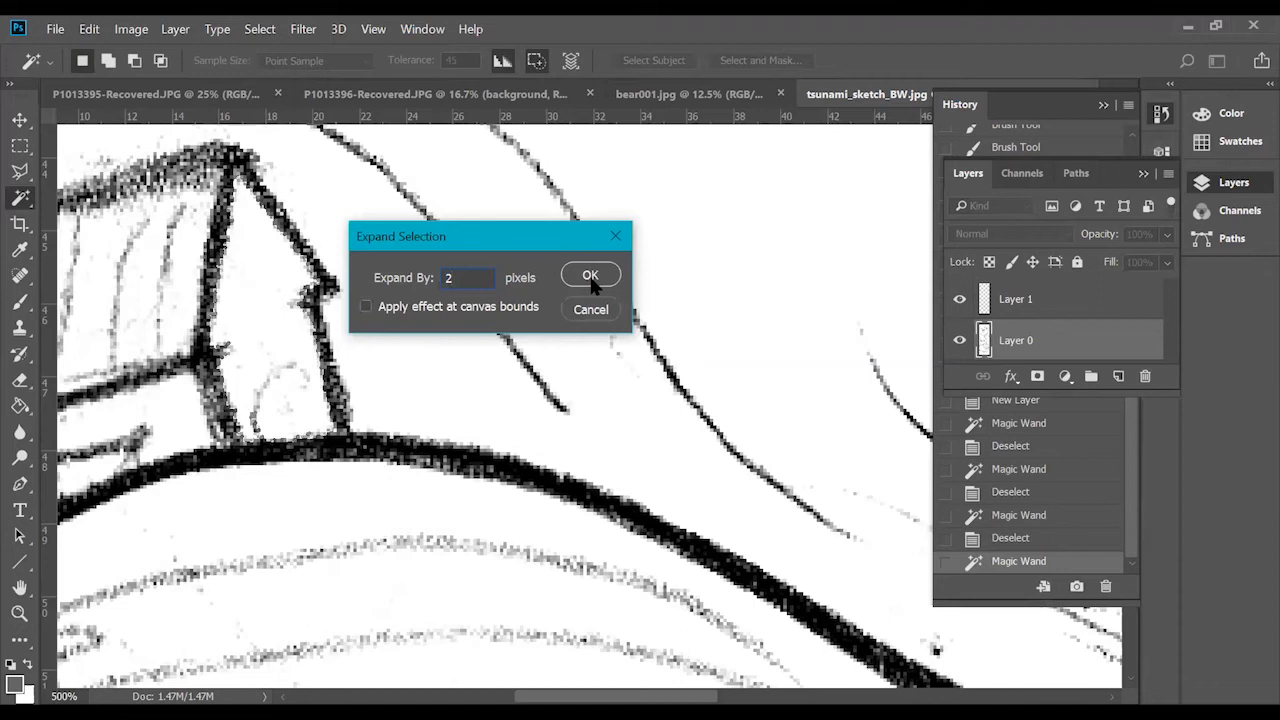
{"action": "left_click", "coordinate": [591, 276]}
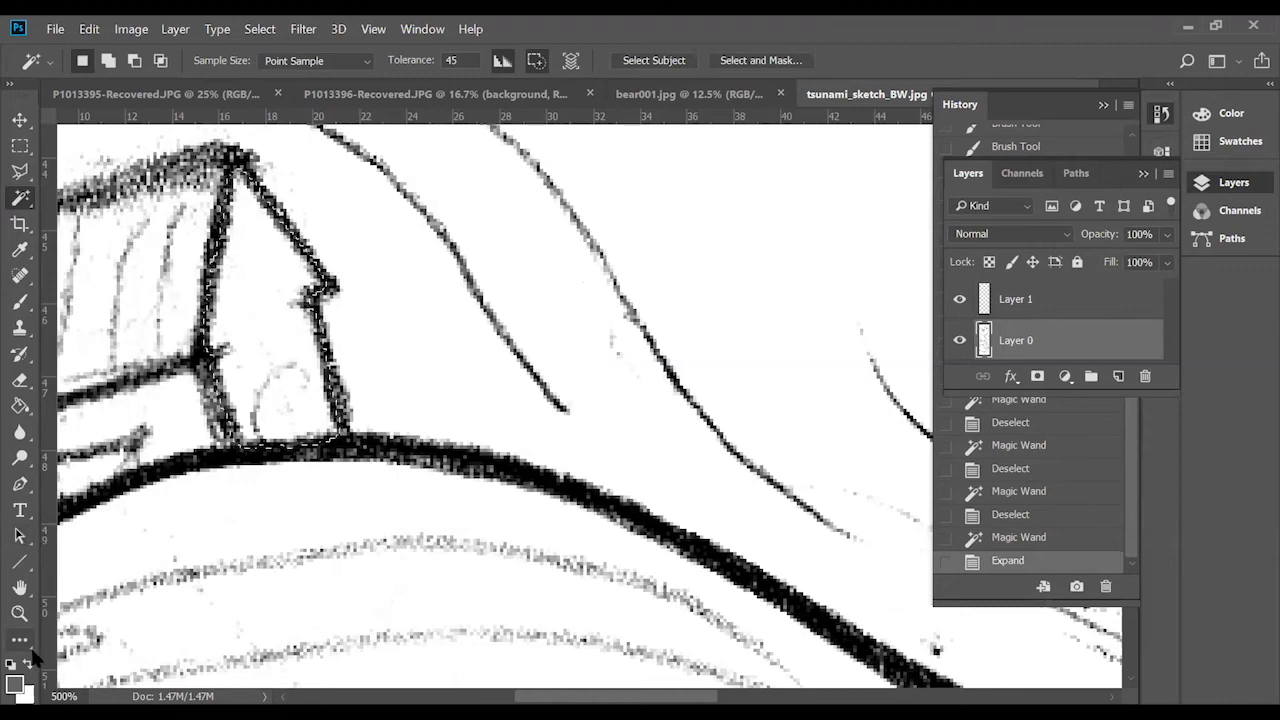
Pick a muted brown as the foreground color and return to the Magic Wand.
{"action": "left_click", "coordinate": [14, 684]}
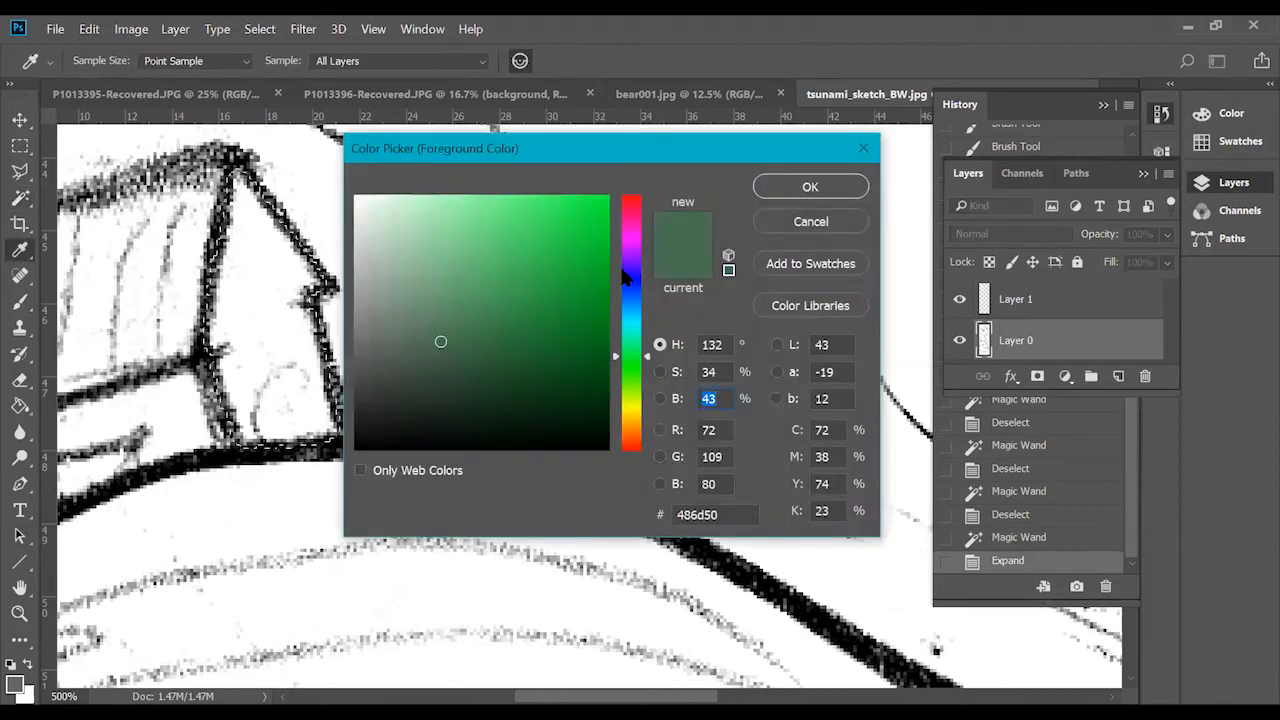
{"action": "left_click", "coordinate": [629, 428]}
{"action": "left_click", "coordinate": [515, 281]}
{"action": "mouse_move", "coordinate": [522, 299]}
{"action": "left_mouse_down"}
{"action": "mouse_move", "coordinate": [534, 331]}
{"action": "mouse_move", "coordinate": [537, 294]}
{"action": "mouse_move", "coordinate": [559, 307]}
{"action": "left_mouse_up"}
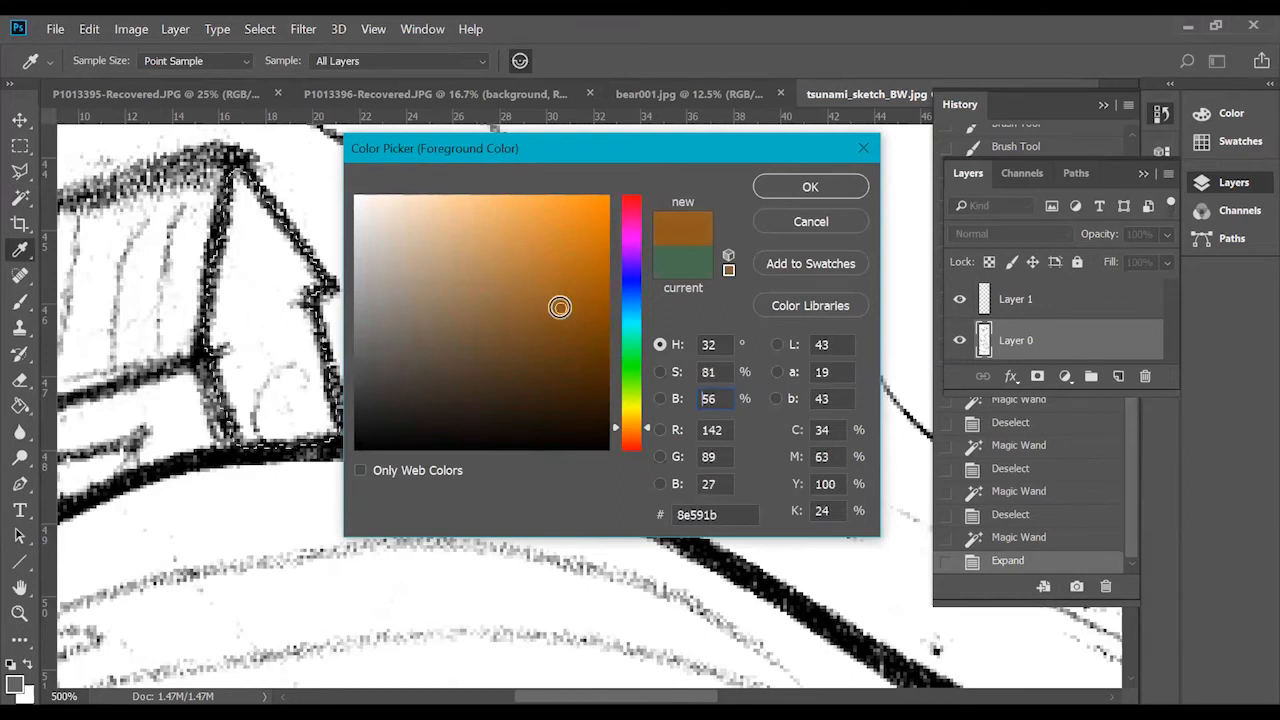
{"action": "mouse_move", "coordinate": [472, 349]}
{"action": "left_mouse_down"}
{"action": "mouse_move", "coordinate": [460, 334]}
{"action": "mouse_move", "coordinate": [451, 357]}
{"action": "mouse_move", "coordinate": [437, 311]}
{"action": "mouse_move", "coordinate": [471, 309]}
{"action": "mouse_move", "coordinate": [486, 286]}
{"action": "mouse_move", "coordinate": [473, 336]}
{"action": "mouse_move", "coordinate": [511, 311]}
{"action": "mouse_move", "coordinate": [518, 335]}
{"action": "left_mouse_up"}
{"action": "left_click", "coordinate": [809, 189]}
{"action": "key", "text": "w"}
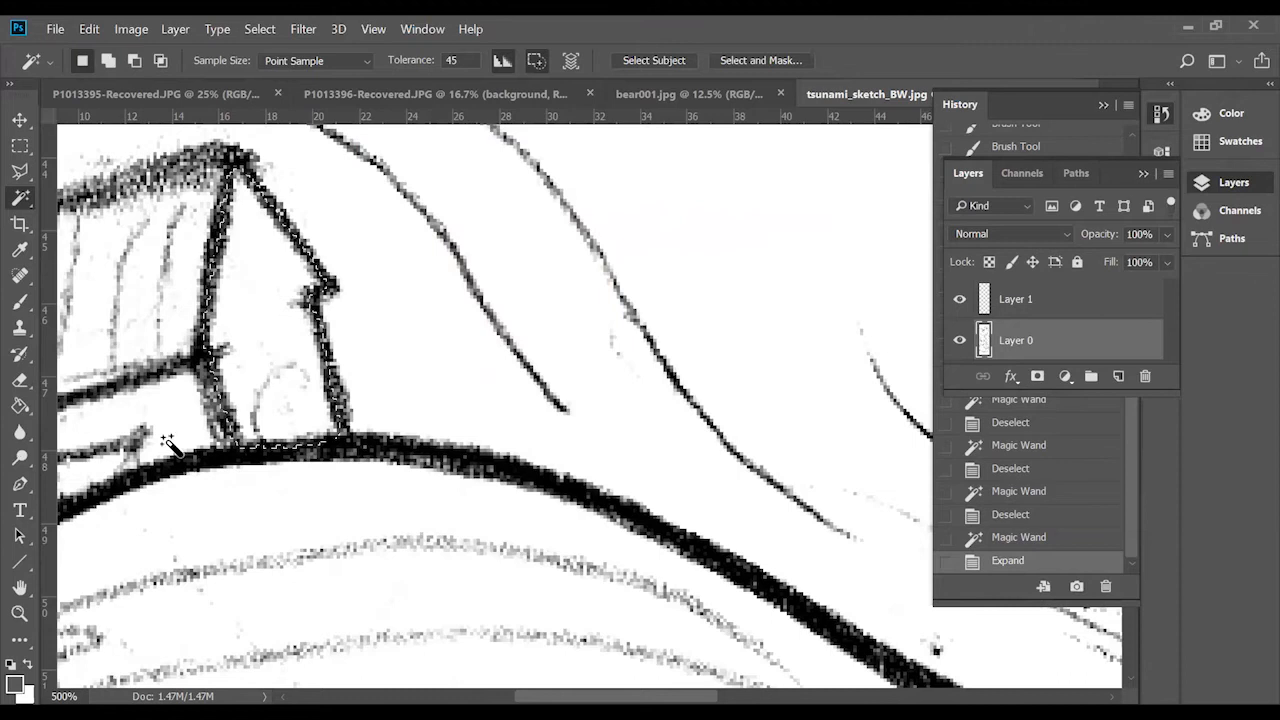
Convert the image from Grayscale to RGB Color mode without merging the layers.
{"action": "left_click", "coordinate": [128, 28]}
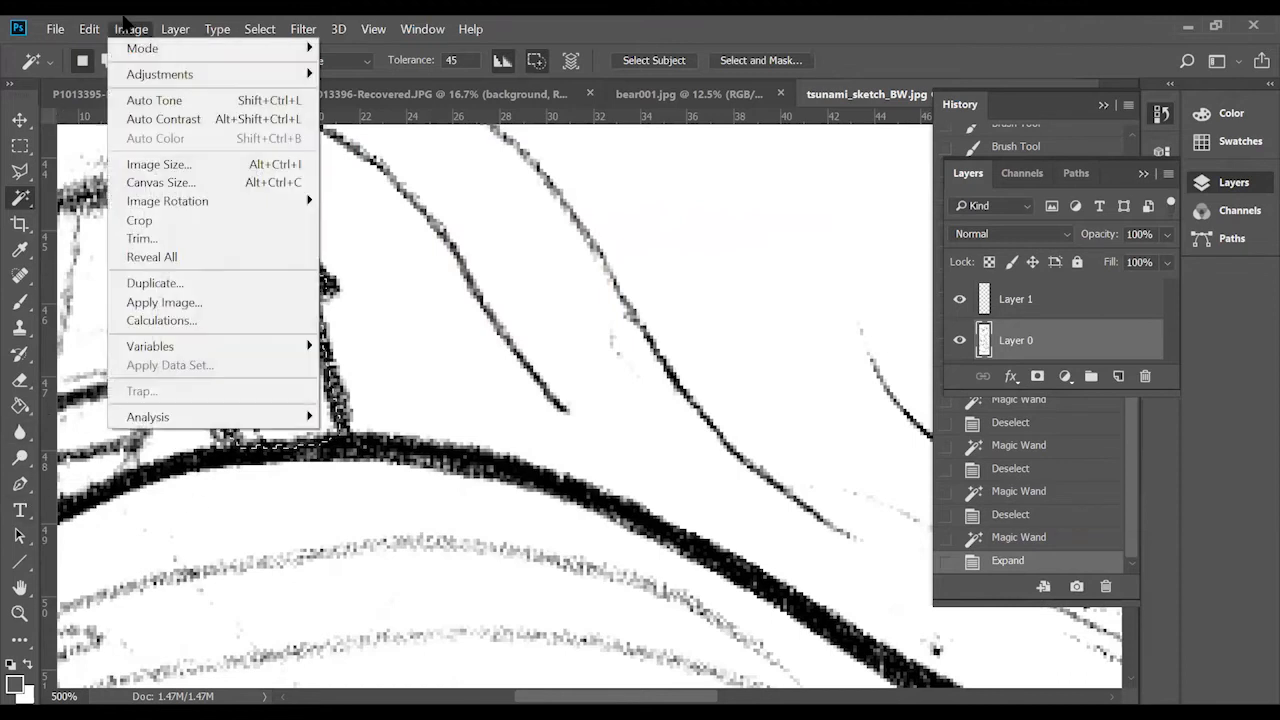
{"action": "mouse_move", "coordinate": [140, 48]}
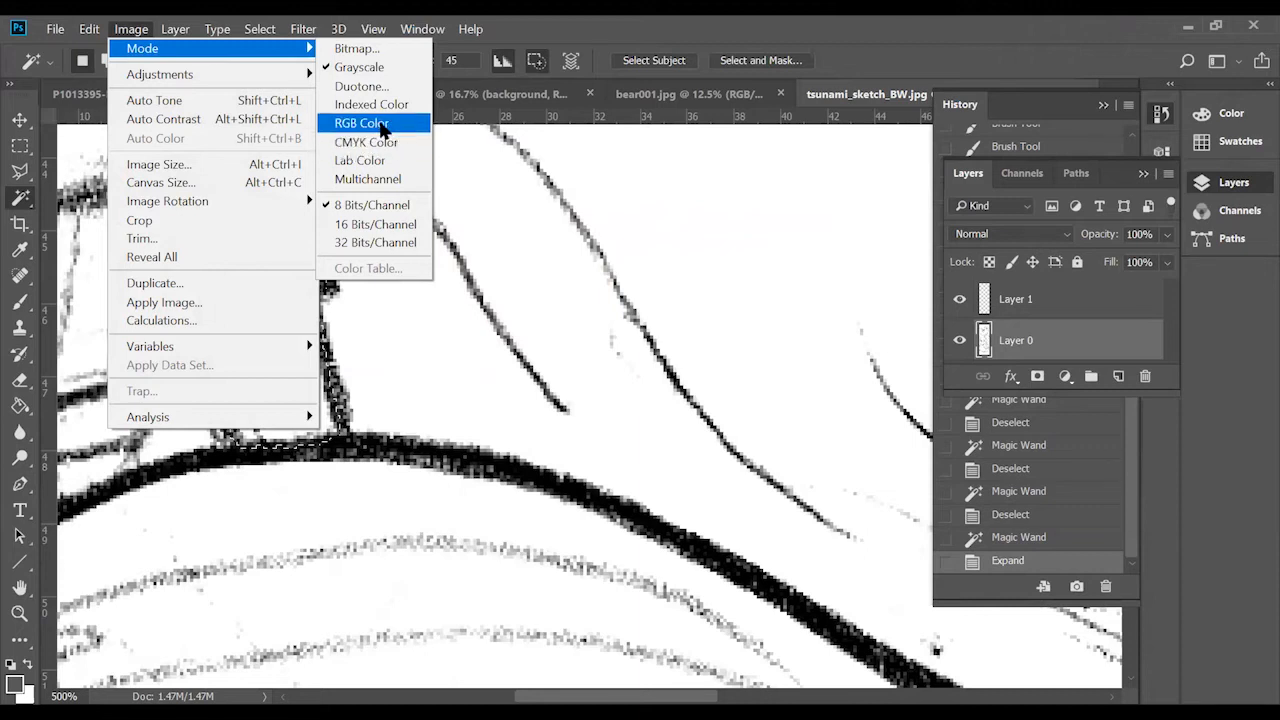
{"action": "left_click", "coordinate": [383, 128]}
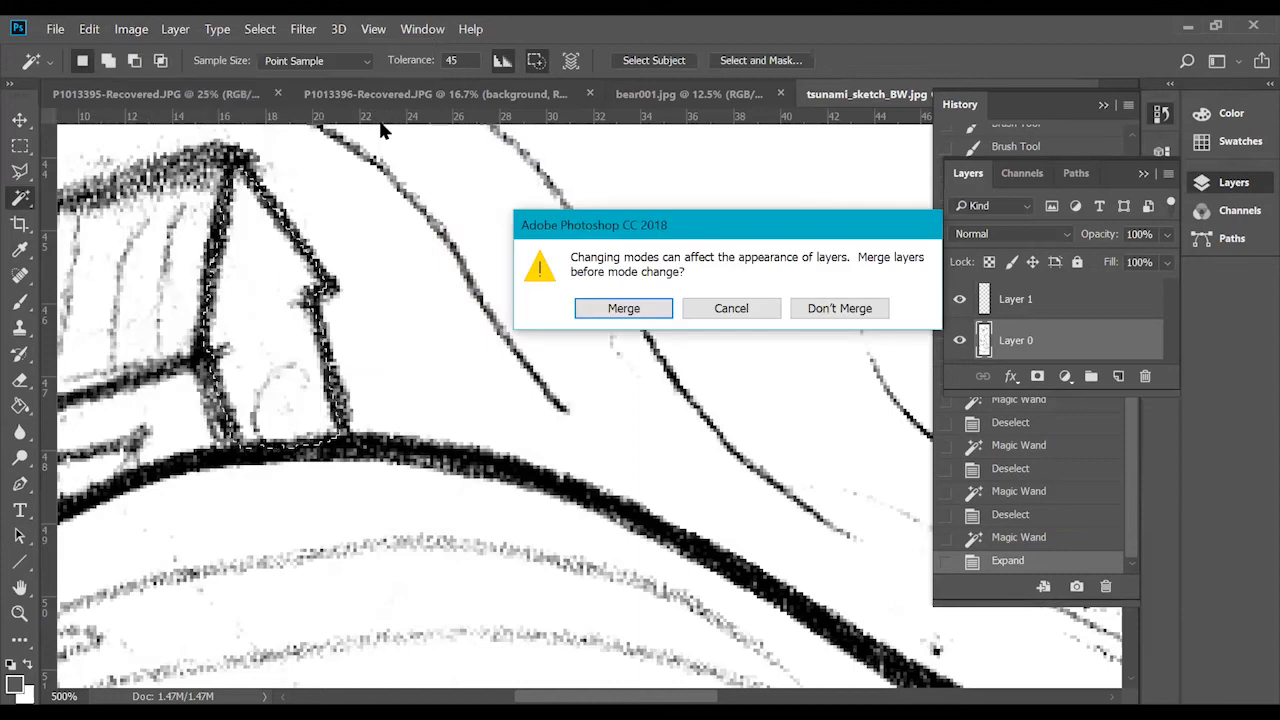
{"action": "left_click", "coordinate": [830, 306]}
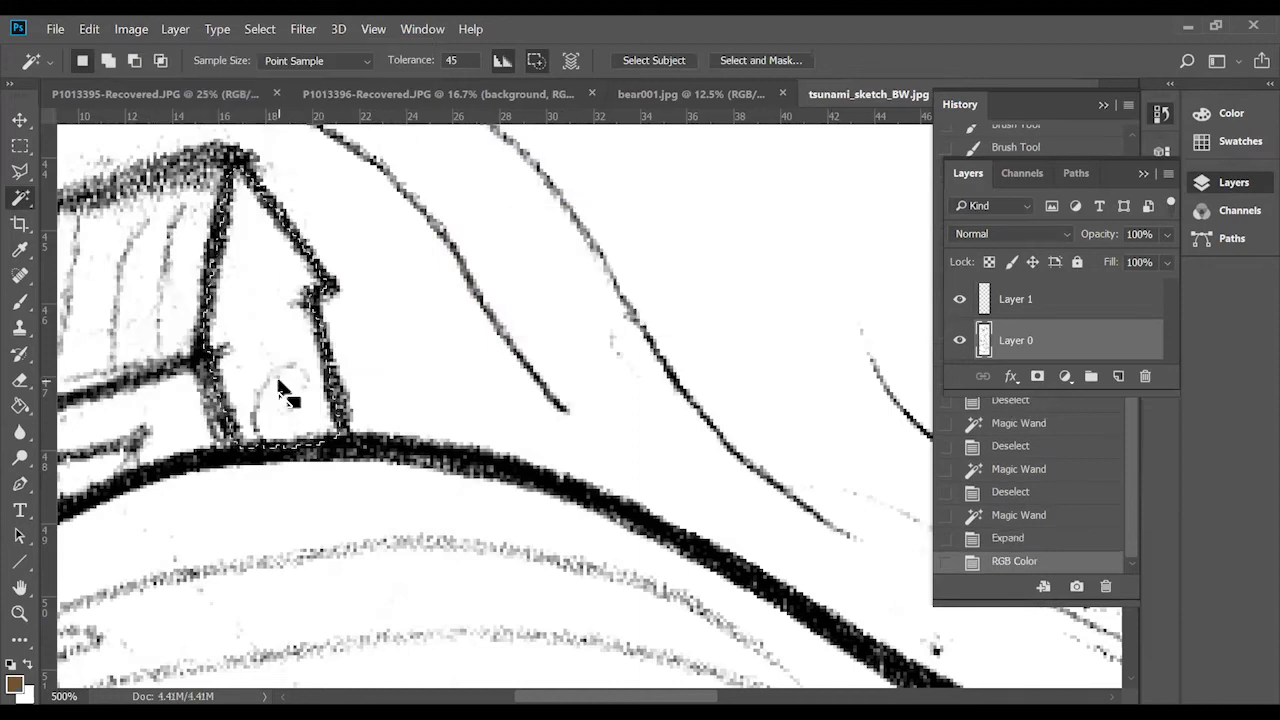
Paint the selected front wall brown with the Brush on Layer 0, and undo the stroke.
{"action": "left_click", "coordinate": [19, 301]}
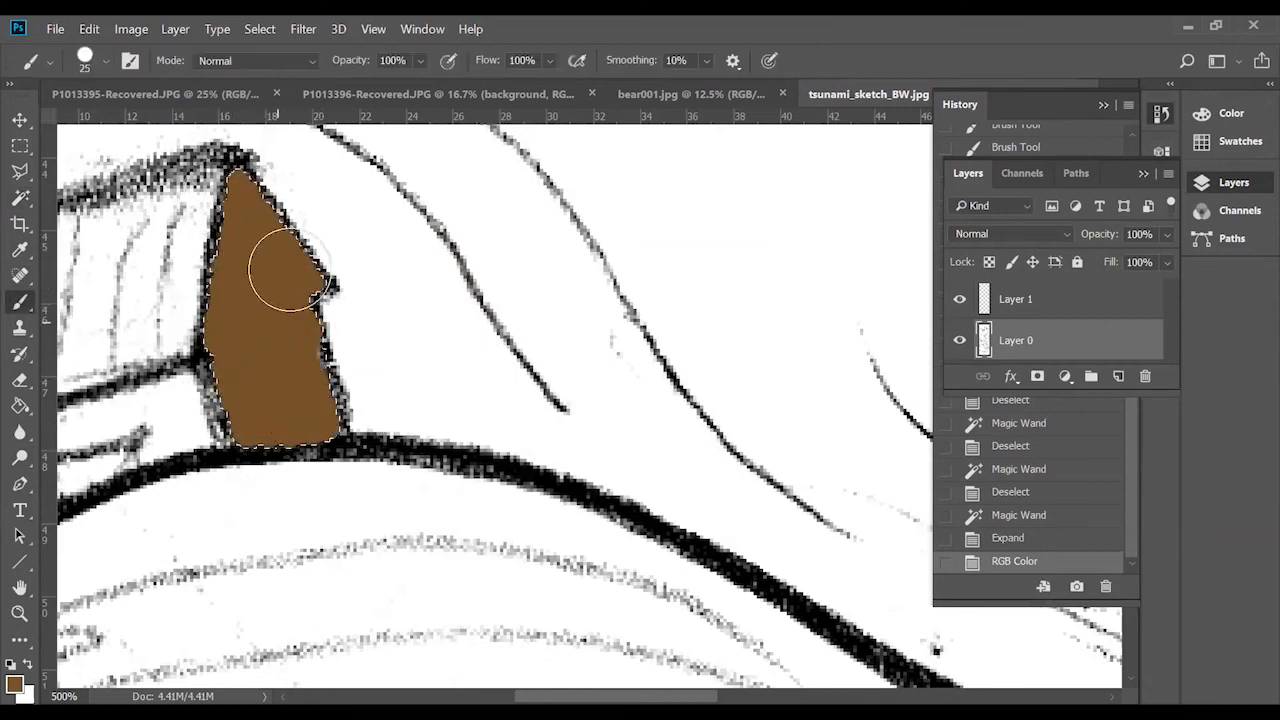
{"action": "mouse_move", "coordinate": [238, 416]}
{"action": "left_mouse_down"}
{"action": "mouse_move", "coordinate": [384, 348]}
{"action": "mouse_move", "coordinate": [376, 385]}
{"action": "left_mouse_up"}
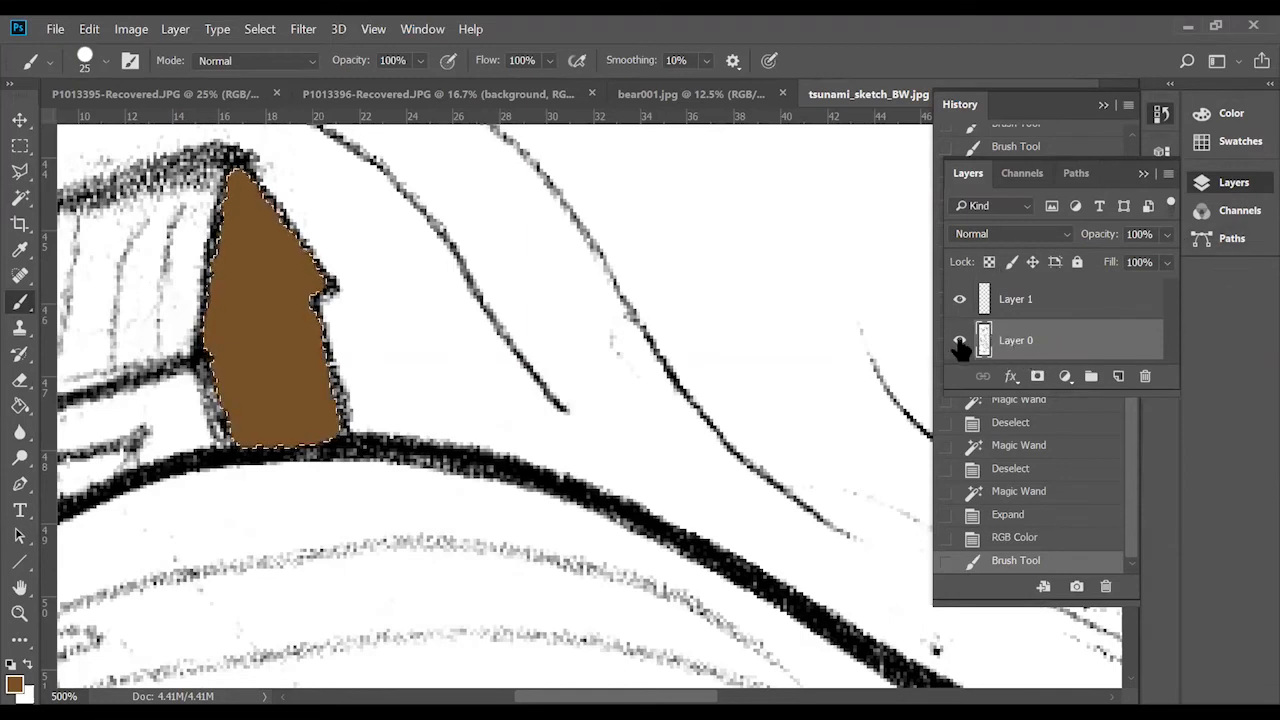
{"action": "key", "text": "ctrl+z"}
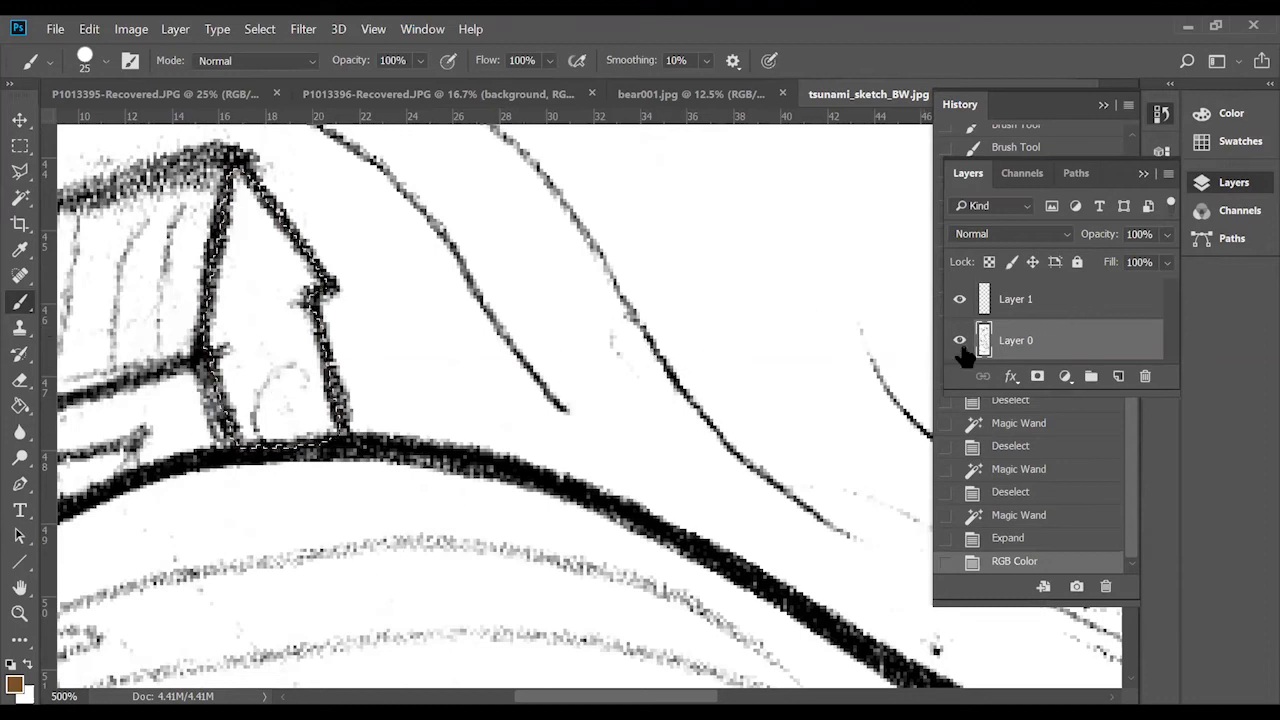
Rename Layer 1 as "brown" and Layer 0 as "line".
{"action": "left_click", "coordinate": [1050, 299]}
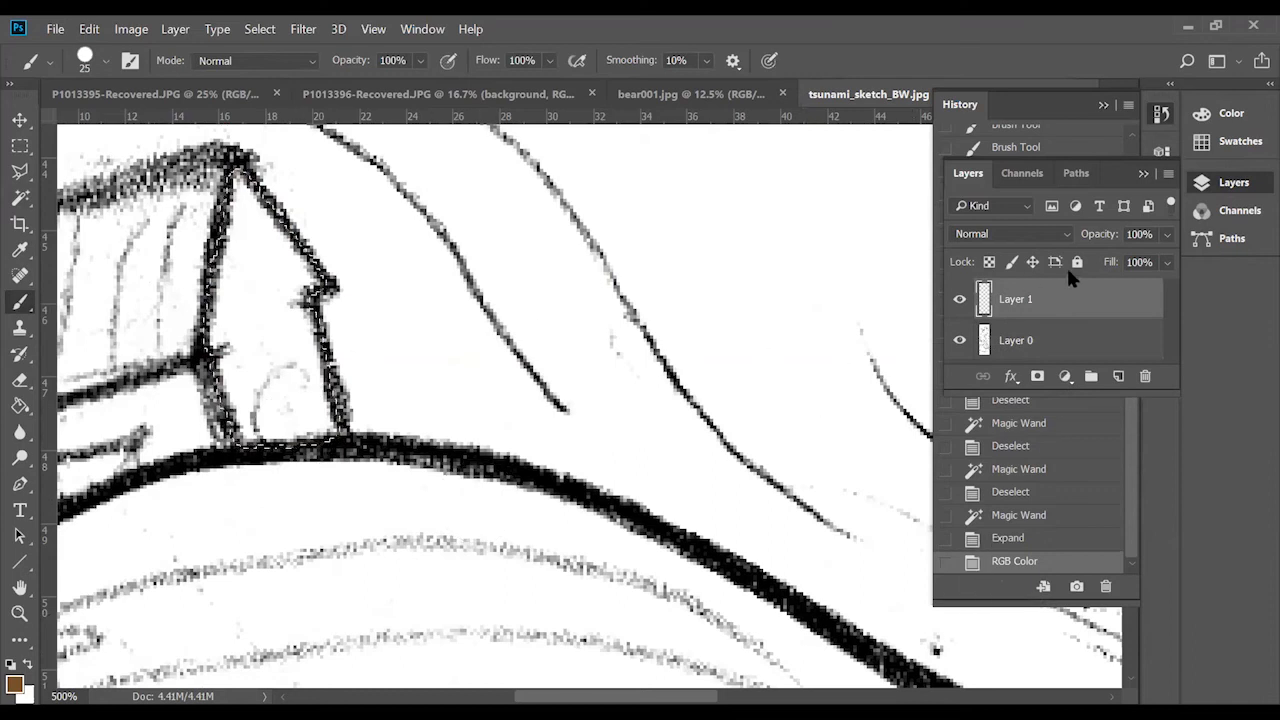
{"action": "double_click", "coordinate": [1013, 300]}
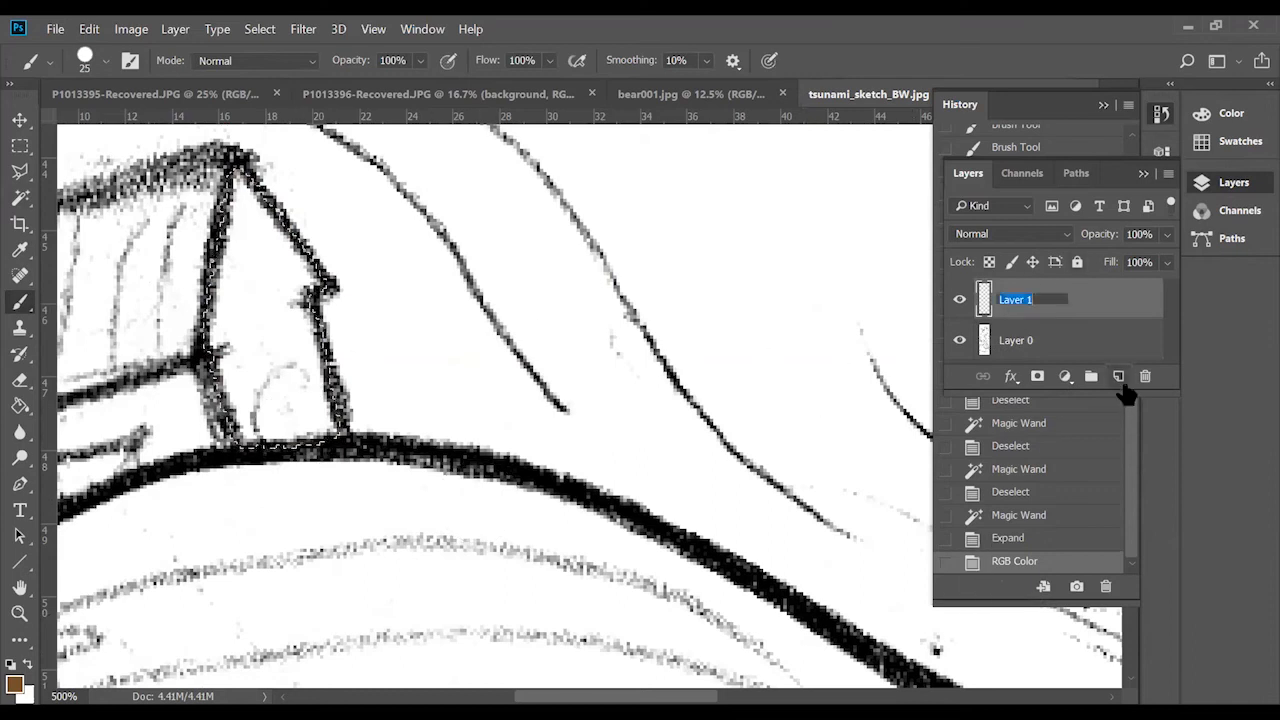
{"action": "type", "text": "brown"}
{"action": "left_click", "coordinate": [1013, 345]}
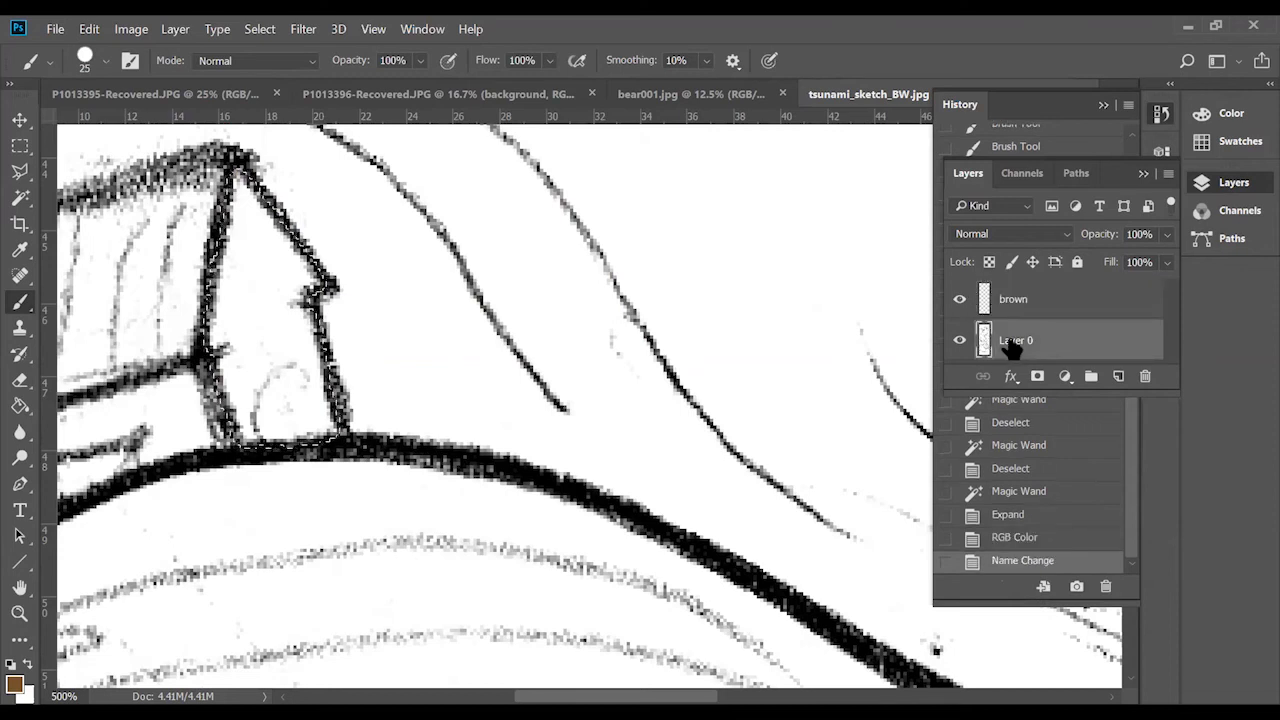
{"action": "double_click", "coordinate": [1013, 341]}
{"action": "key", "text": "BackSpace"}
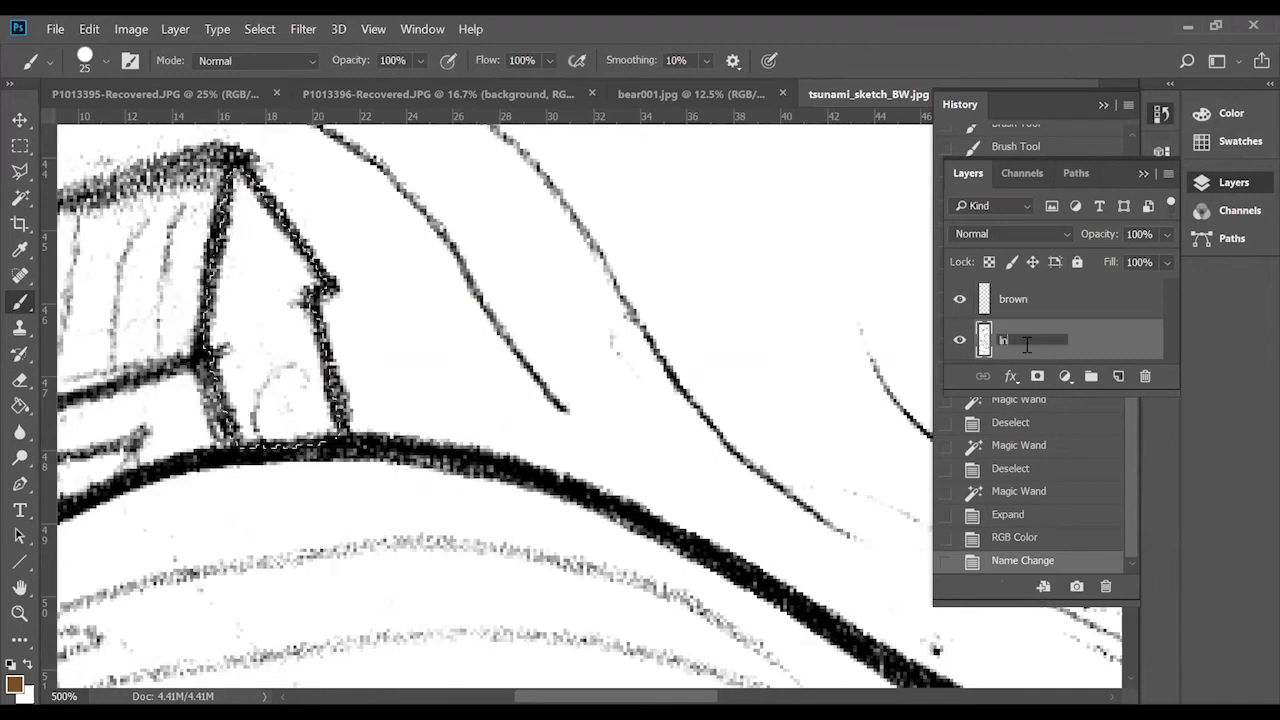
{"action": "type", "text": "line"}
{"action": "left_click", "coordinate": [1006, 345]}
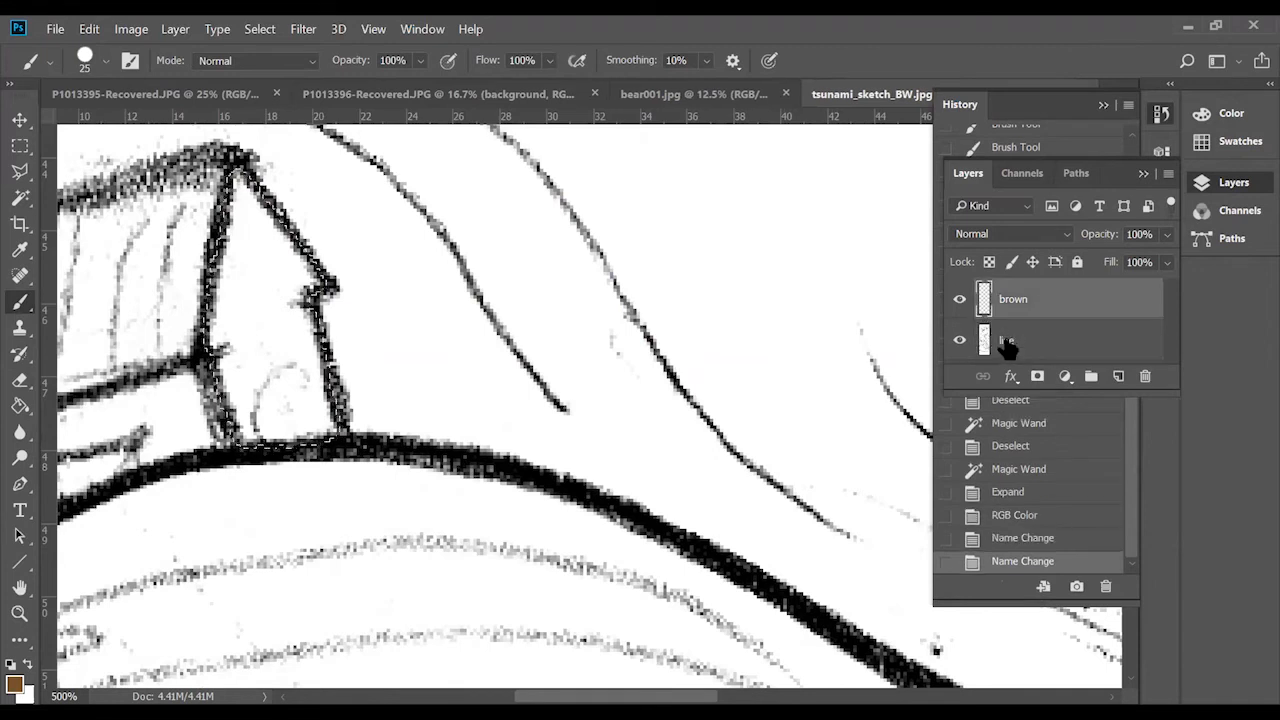
Paint the selected front wall of the house brown with the Brush on the brown layer, and clear the selection.
{"action": "left_click", "coordinate": [1049, 300]}
{"action": "mouse_move", "coordinate": [295, 408]}
{"action": "left_mouse_down"}
{"action": "mouse_move", "coordinate": [173, 456]}
{"action": "mouse_move", "coordinate": [155, 425]}
{"action": "left_mouse_up"}
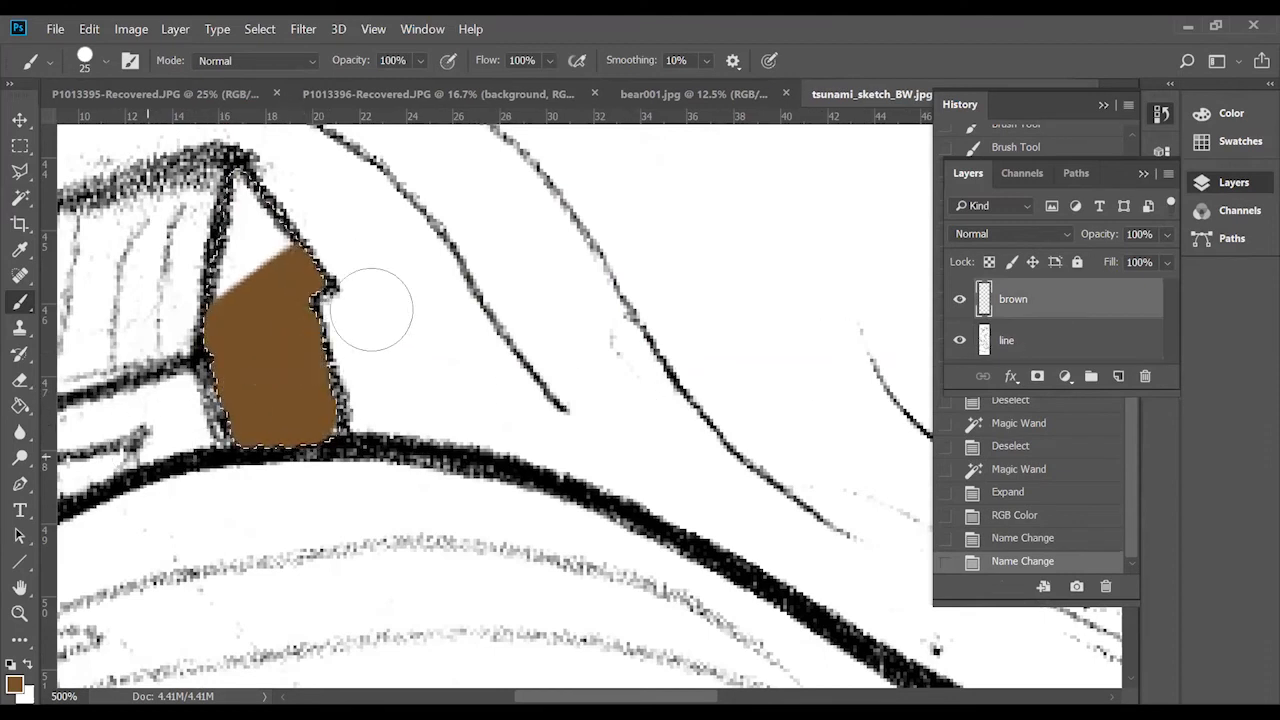
{"action": "left_click_drag", "start_coordinate": [371, 310], "coordinate": [192, 334]}
{"action": "mouse_move", "coordinate": [293, 387]}
{"action": "left_mouse_down"}
{"action": "mouse_move", "coordinate": [226, 277]}
{"action": "mouse_move", "coordinate": [321, 543]}
{"action": "left_mouse_up"}
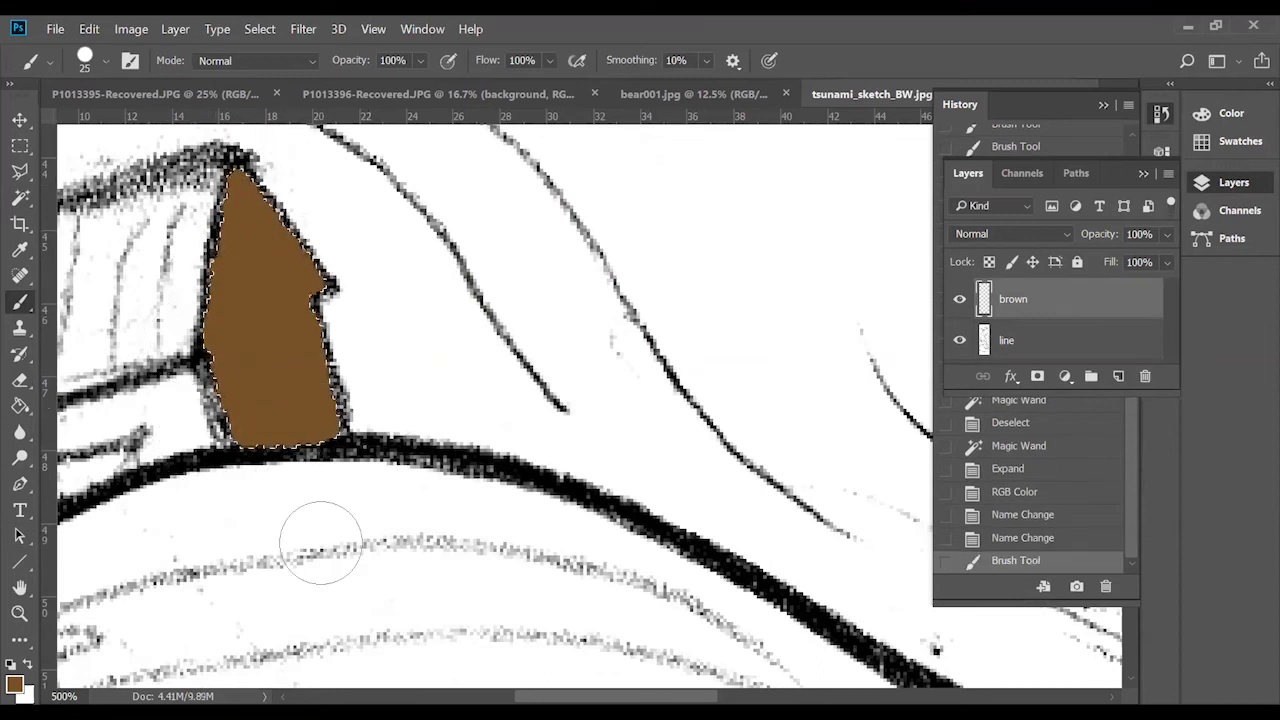
{"action": "key", "text": "ctrl+d"}
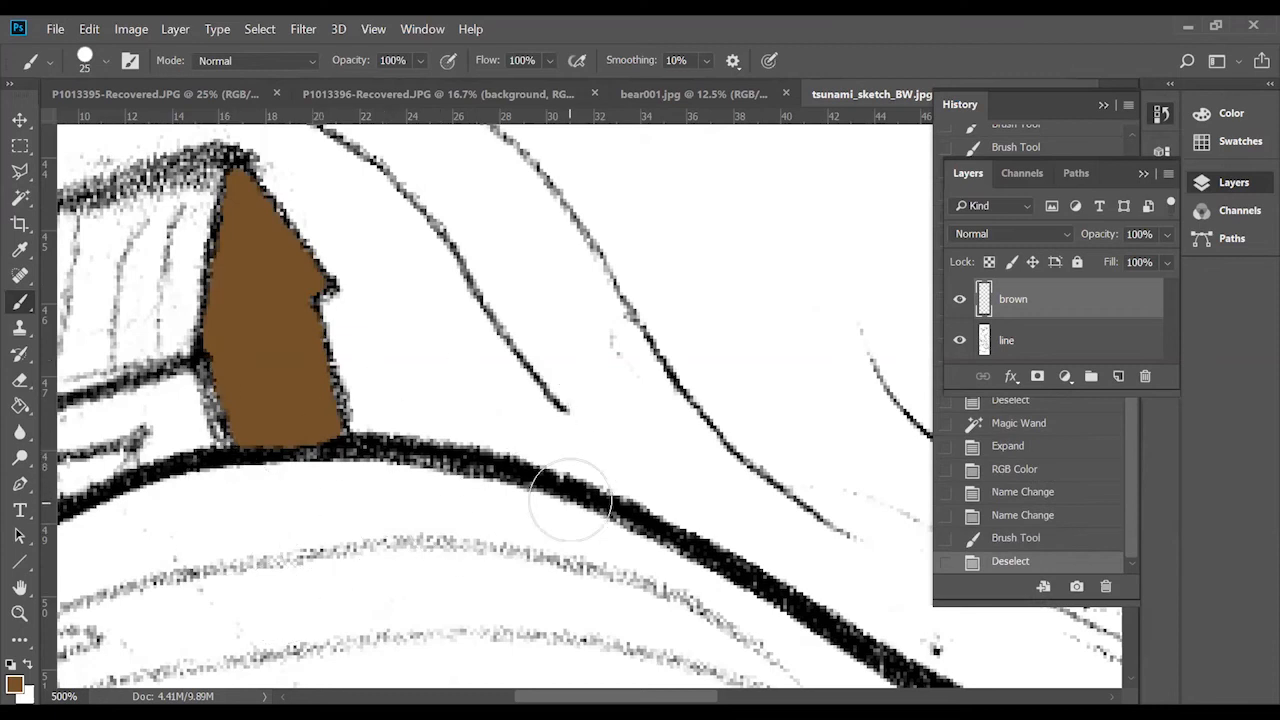
Select the roof and long side wall of the house as one area with the Polygonal Lasso, following the outline.
{"action": "key", "text": "ctrl+minus"}
{"action": "key", "text": "ctrl+minus"}
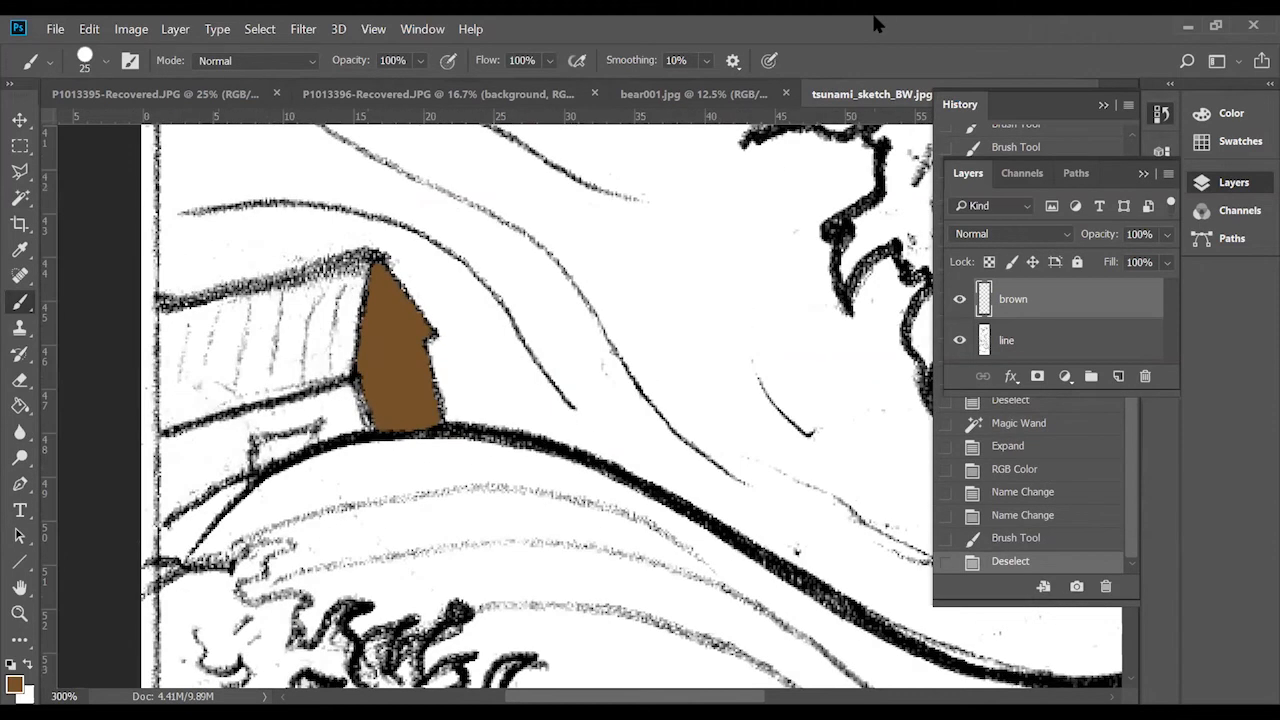
{"action": "key", "text": "ctrl+minus"}
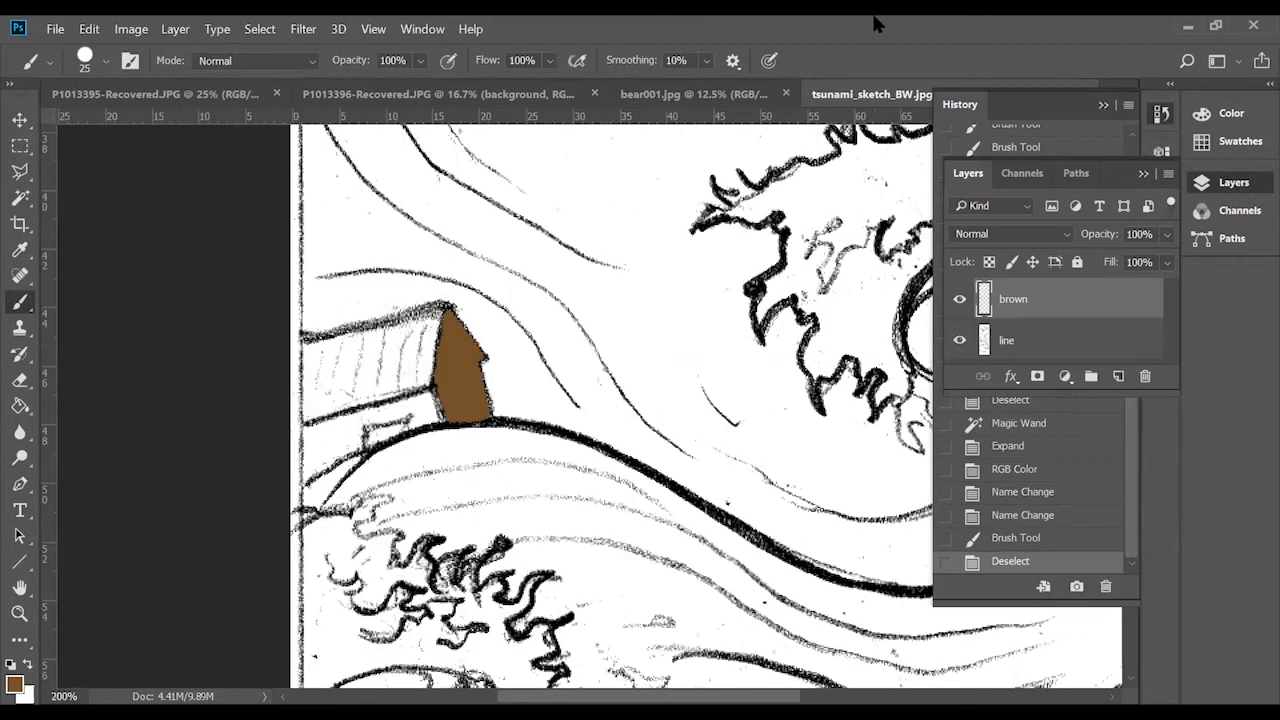
{"action": "key", "text": "ctrl+plus"}
{"action": "key", "text": "ctrl+plus"}
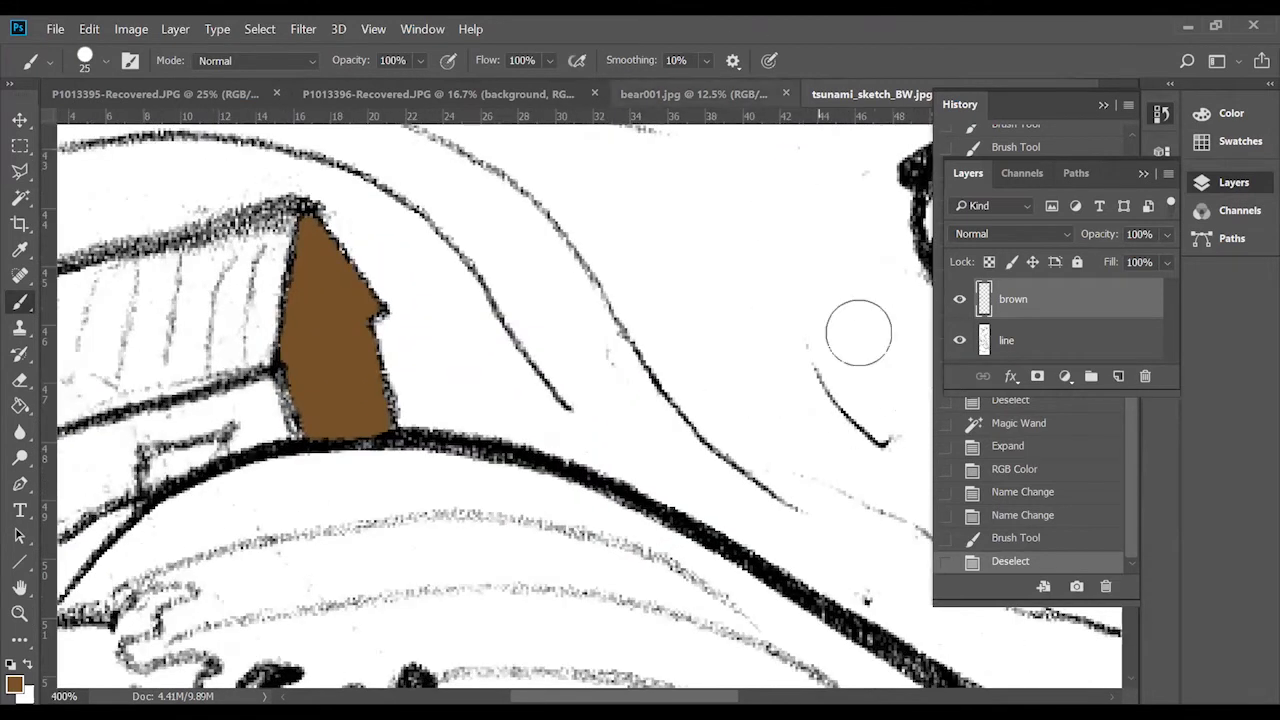
{"action": "scroll", "coordinate": [287, 403], "scroll_direction": "left", "scroll_amount": 2}
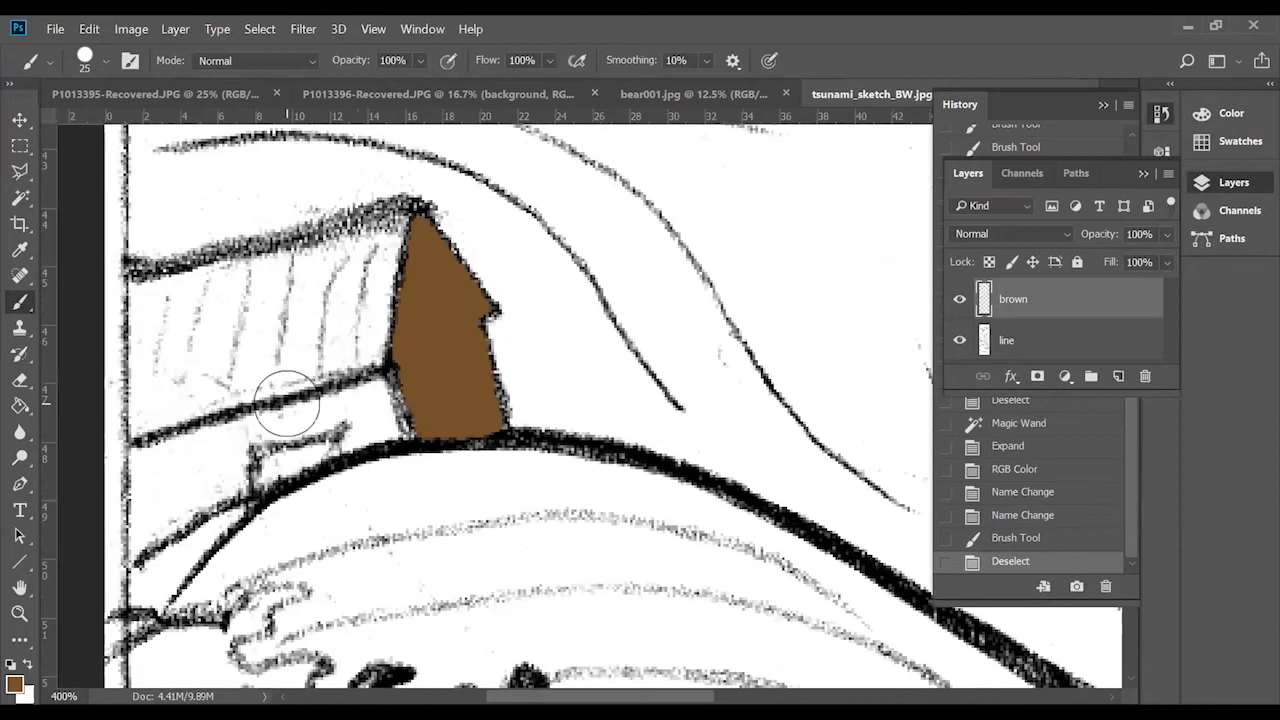
{"action": "scroll", "coordinate": [287, 403], "scroll_direction": "left", "scroll_amount": 2}
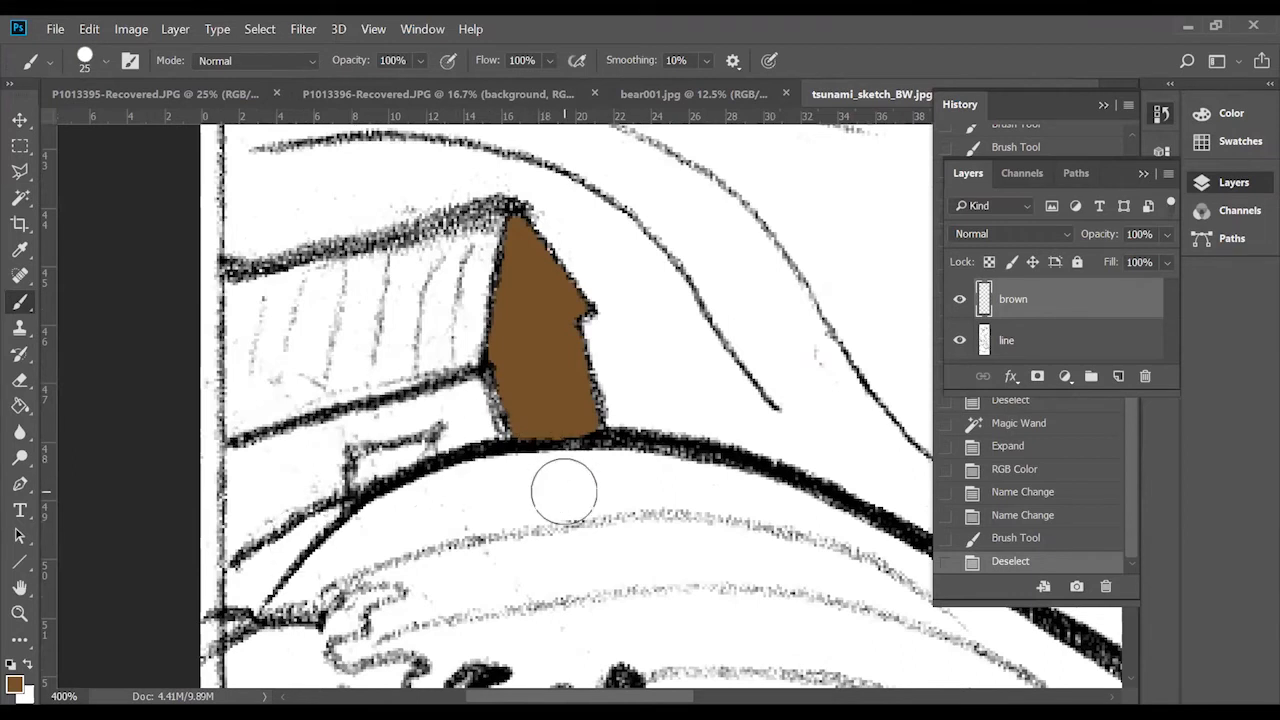
{"action": "left_click", "coordinate": [21, 172]}
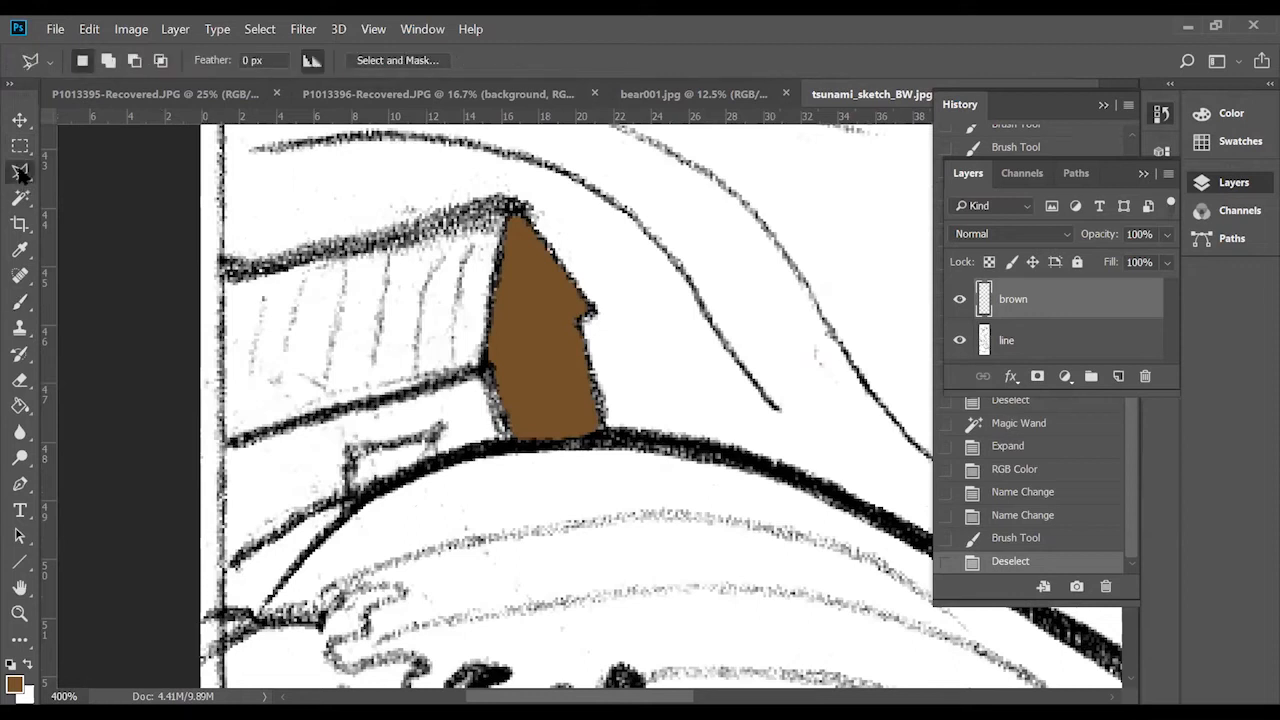
{"action": "left_click_drag", "start_coordinate": [21, 172], "coordinate": [104, 172]}
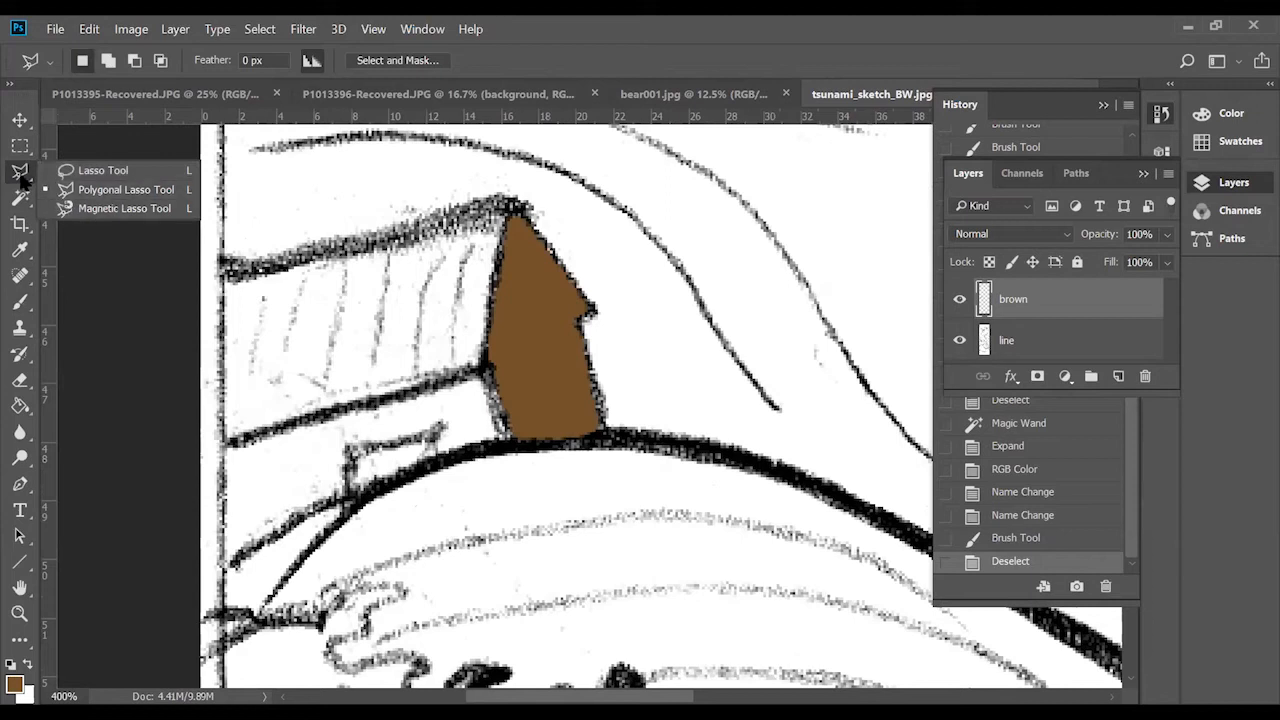
{"action": "left_click", "coordinate": [108, 192]}
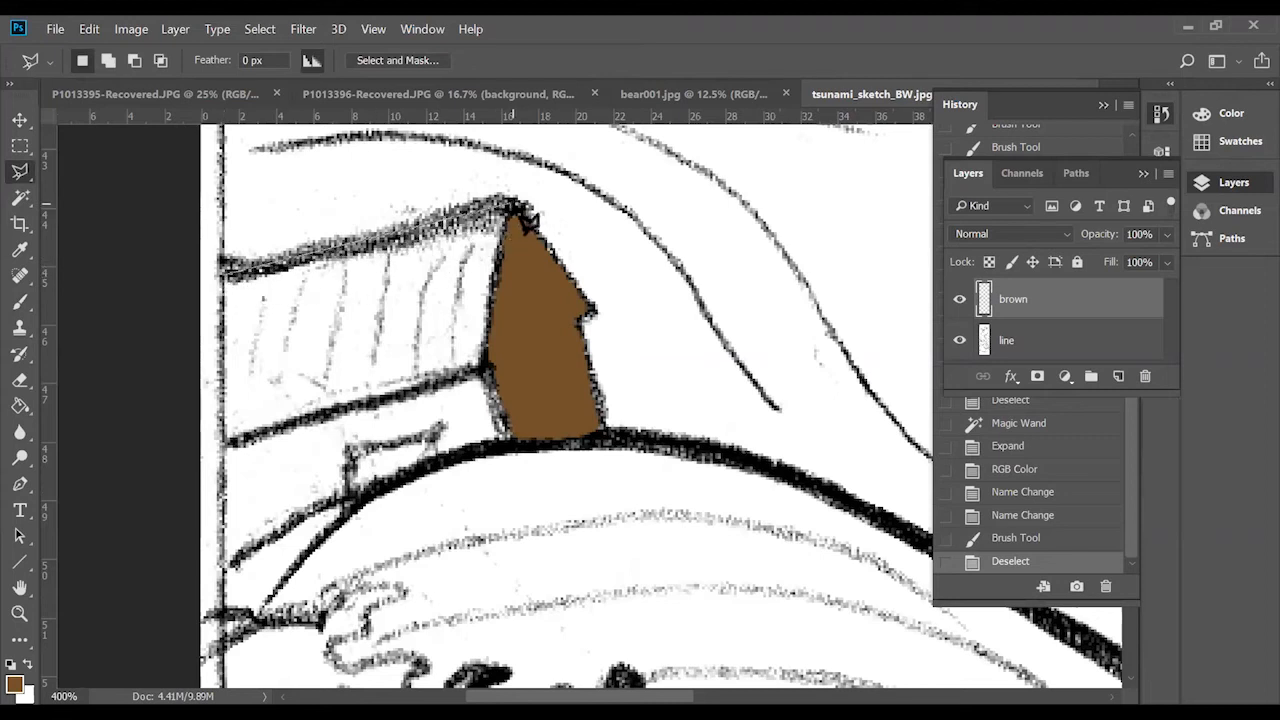
{"action": "left_click", "coordinate": [513, 204]}
{"action": "left_click", "coordinate": [489, 369]}
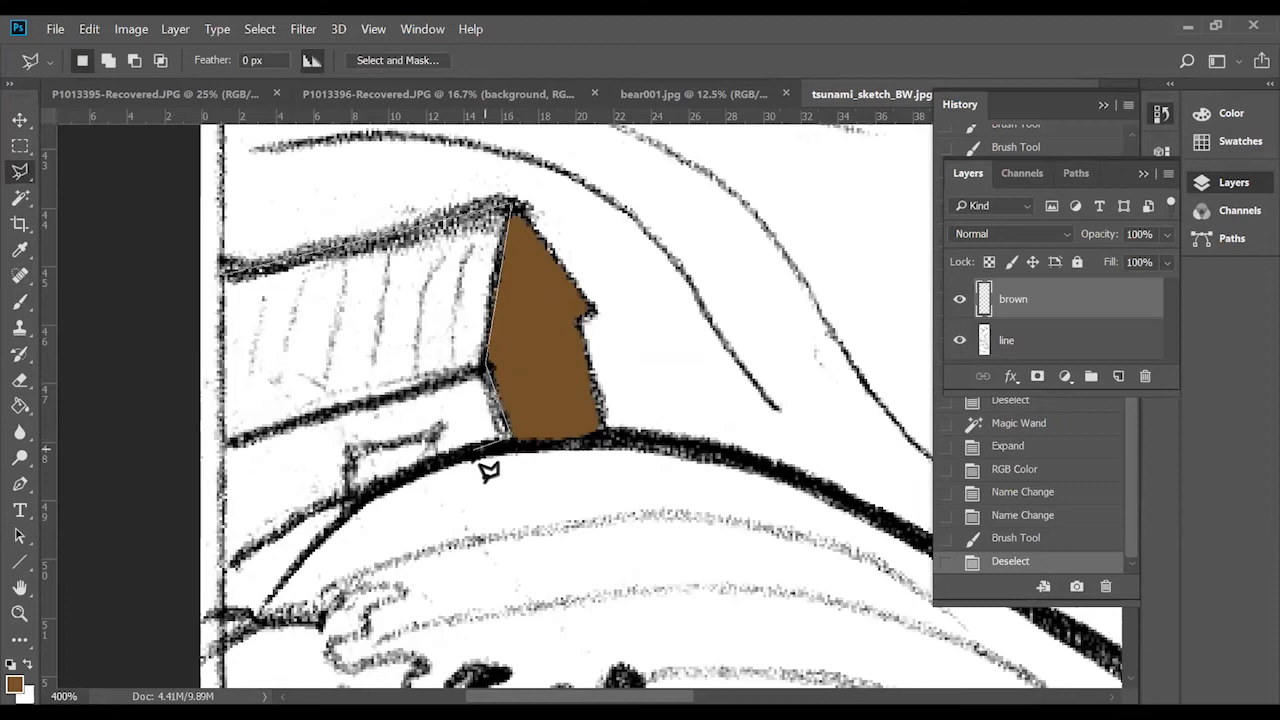
{"action": "left_click", "coordinate": [515, 447]}
{"action": "left_click", "coordinate": [447, 457]}
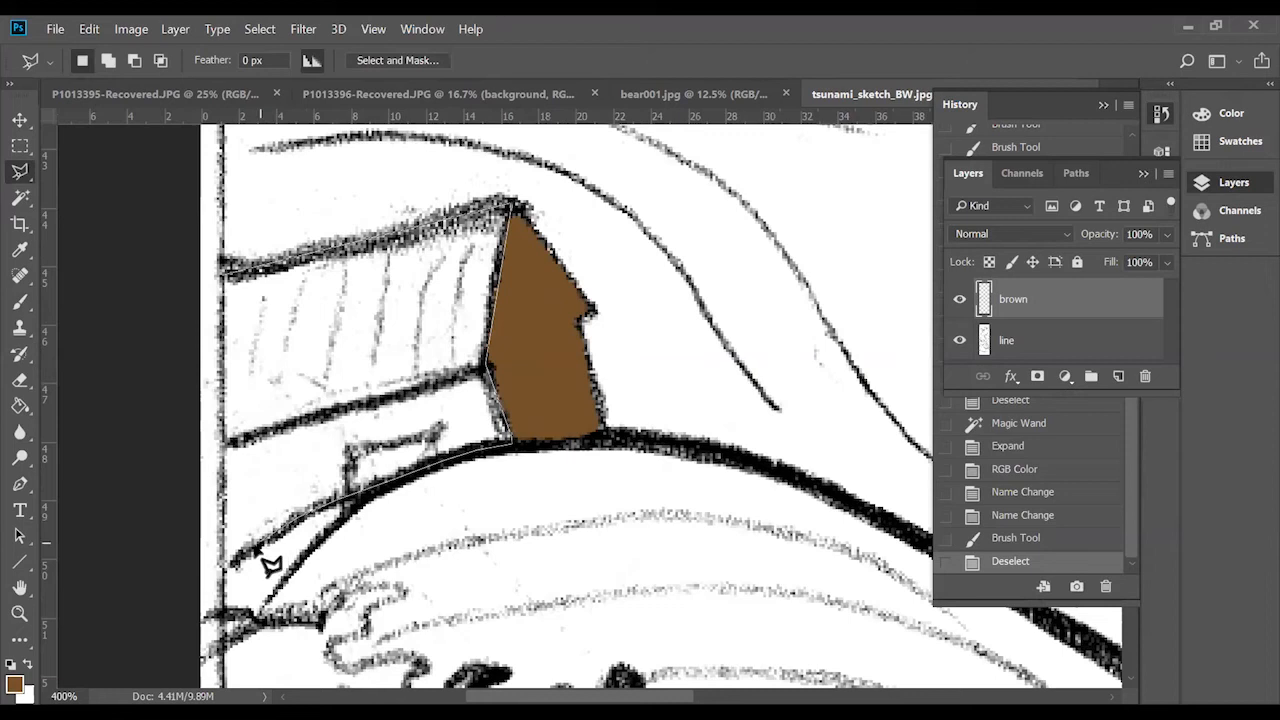
{"action": "left_click", "coordinate": [226, 572]}
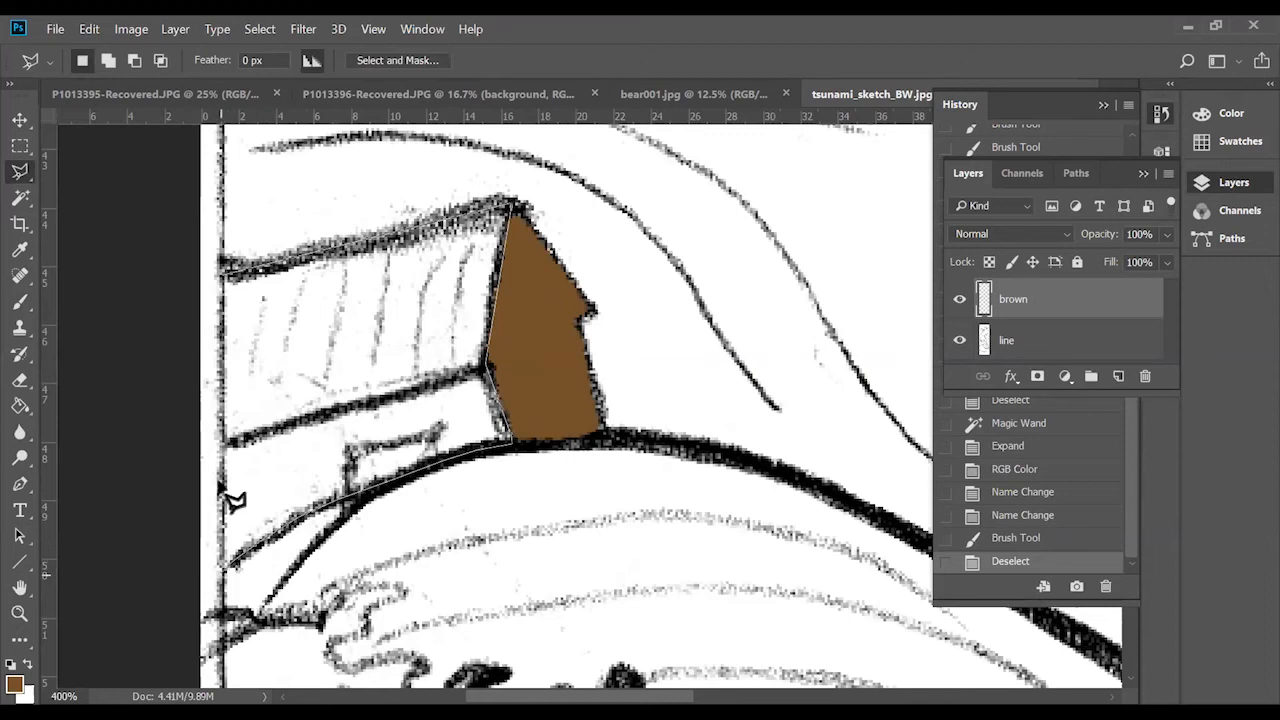
{"action": "left_click", "coordinate": [232, 290]}
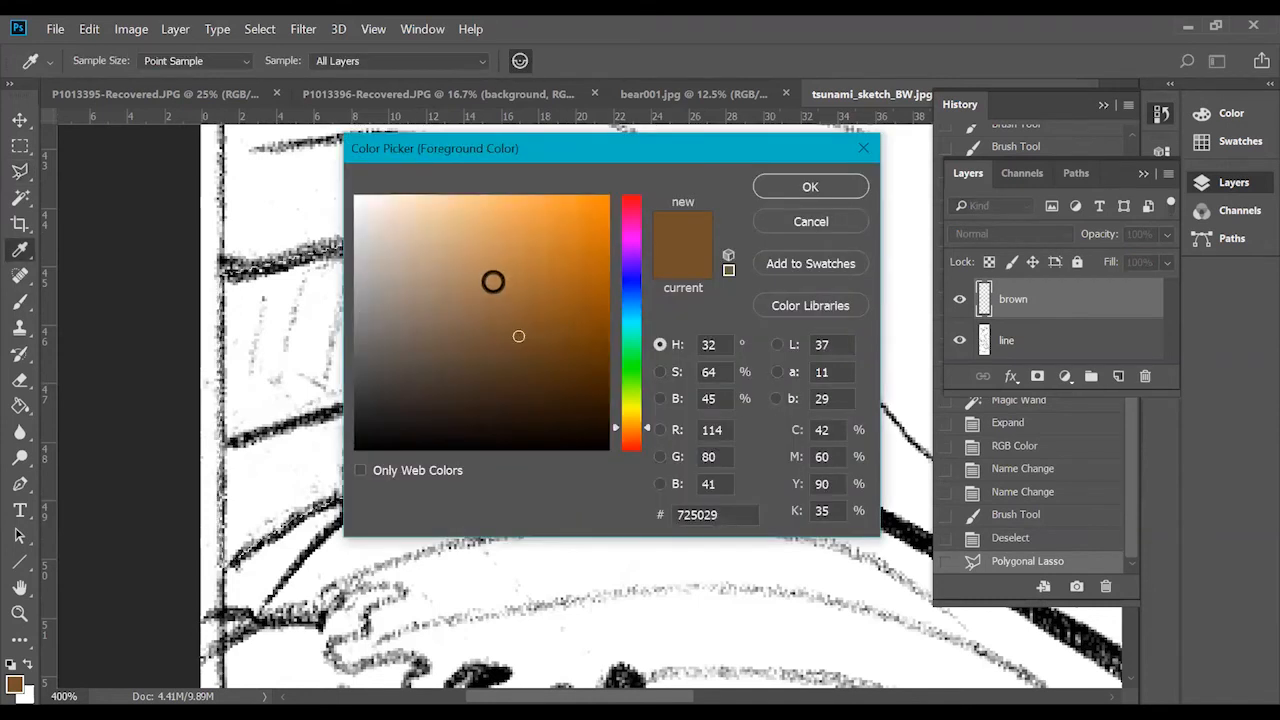
Pick a lighter brown as the foreground color and add a new layer named "light brown".
{"action": "left_click", "coordinate": [489, 273]}
{"action": "left_click", "coordinate": [796, 186]}
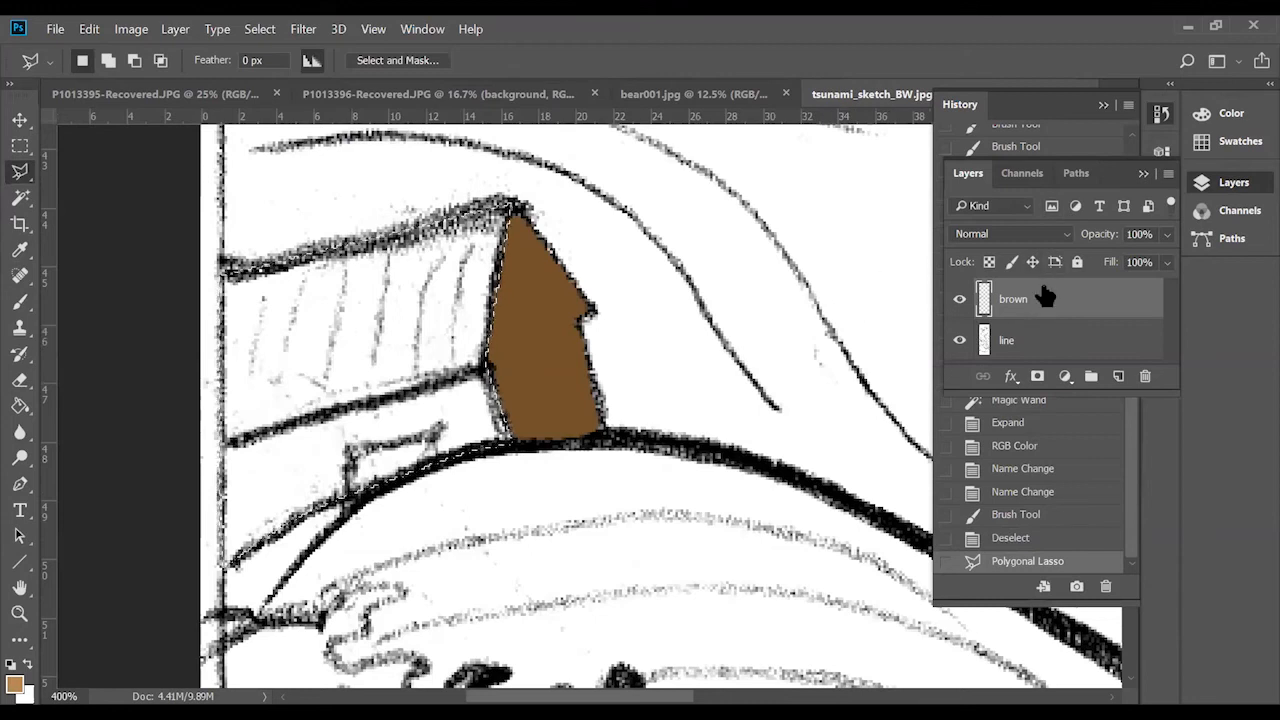
{"action": "left_click", "coordinate": [1119, 377]}
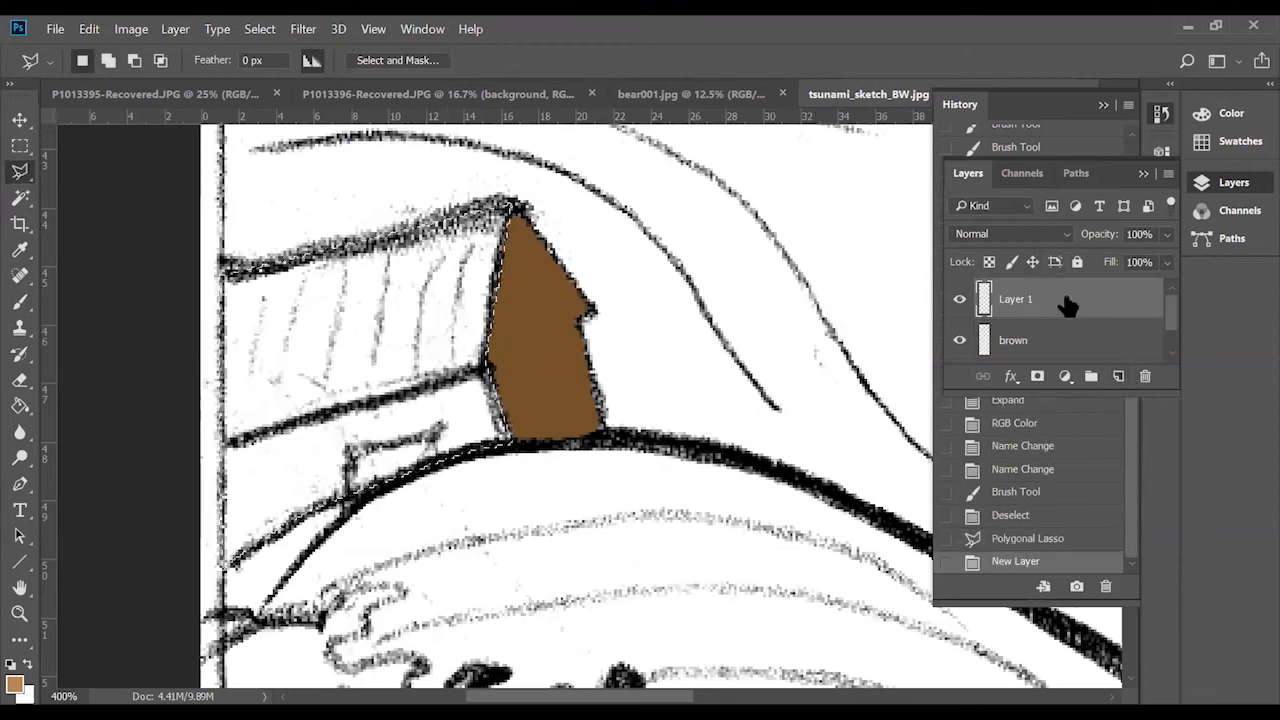
{"action": "double_click", "coordinate": [1011, 302]}
{"action": "key", "text": "BackSpace"}
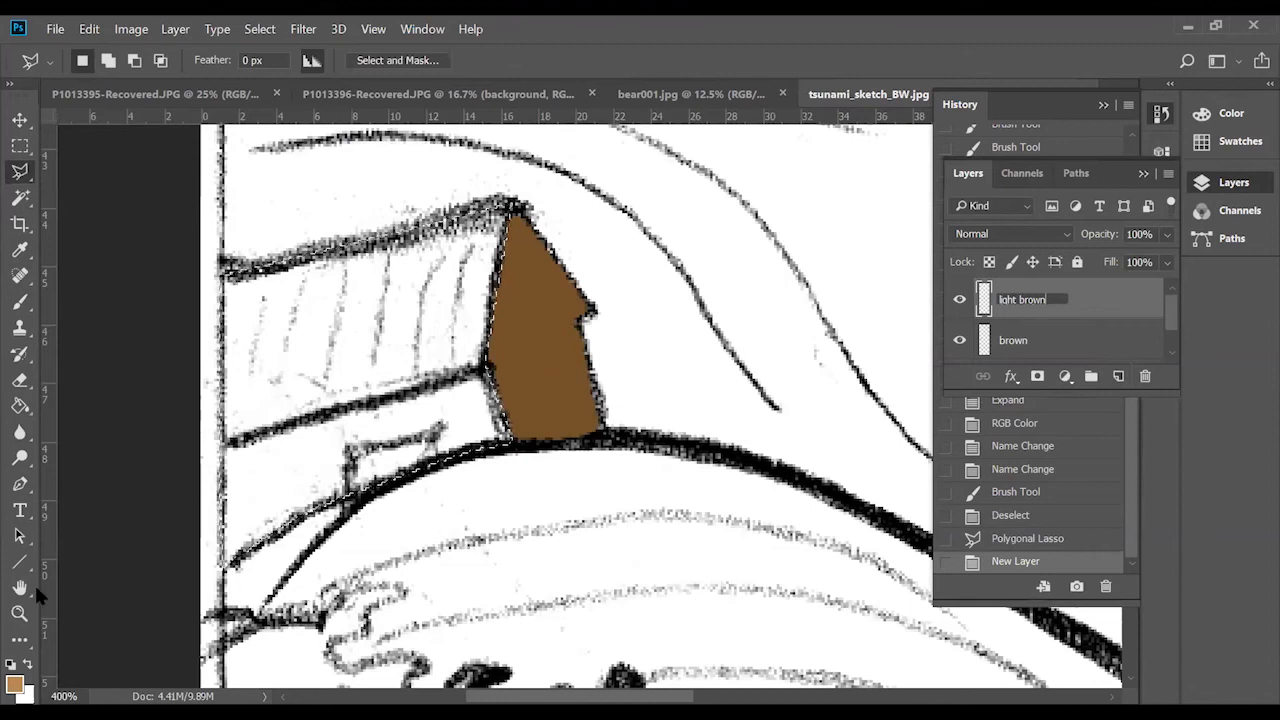
Fill the selected roof and side wall with light brown Brush strokes on the light brown layer.
{"action": "left_click", "coordinate": [20, 304]}
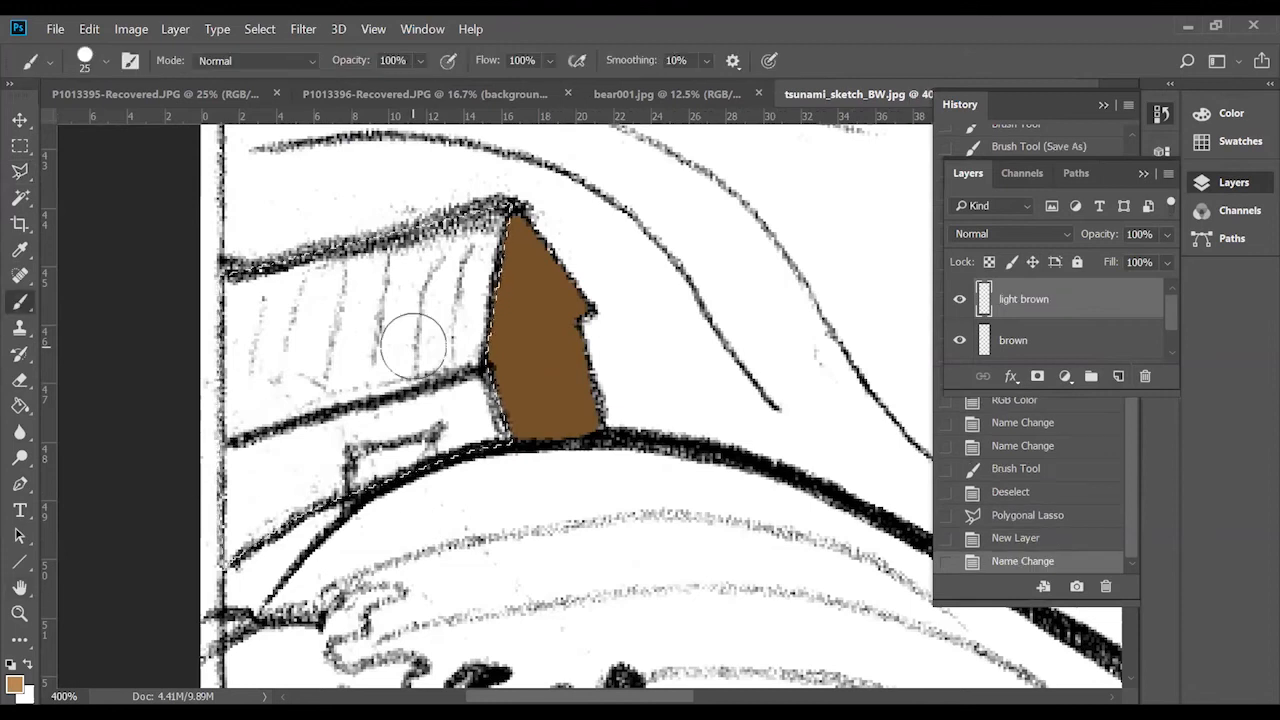
{"action": "left_click_drag", "start_coordinate": [474, 384], "coordinate": [472, 426]}
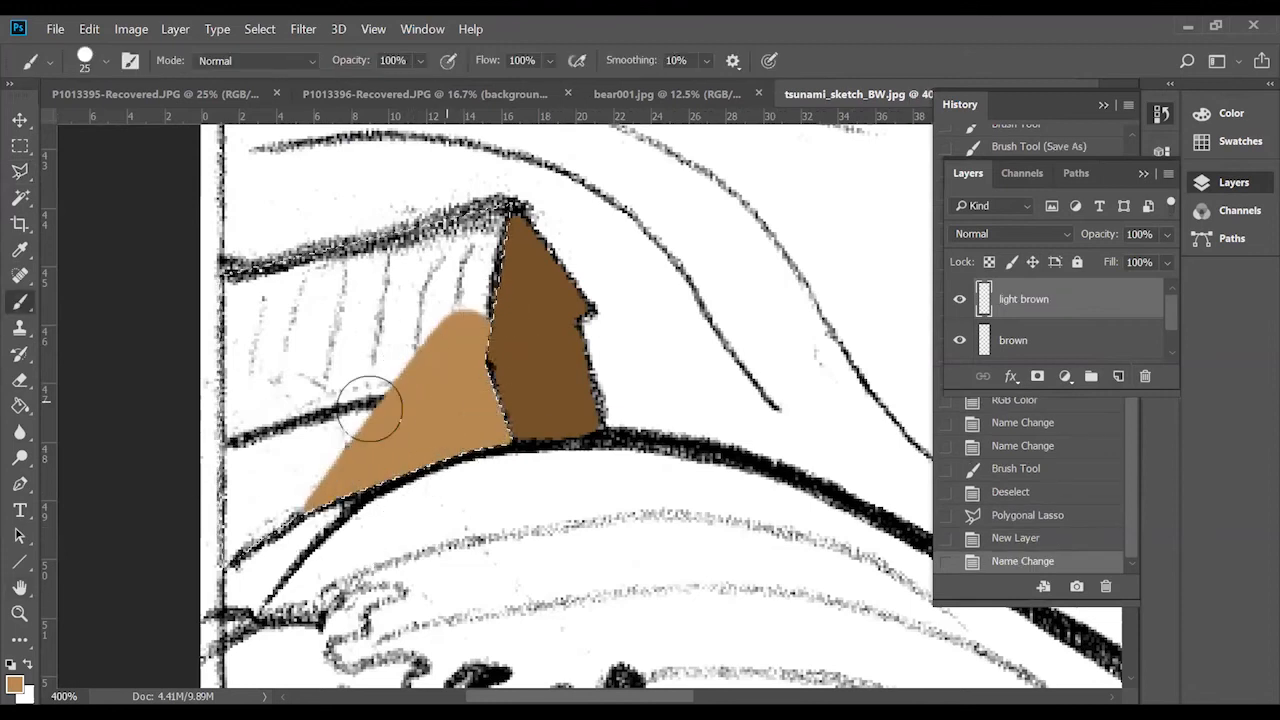
{"action": "left_click_drag", "start_coordinate": [255, 535], "coordinate": [333, 373]}
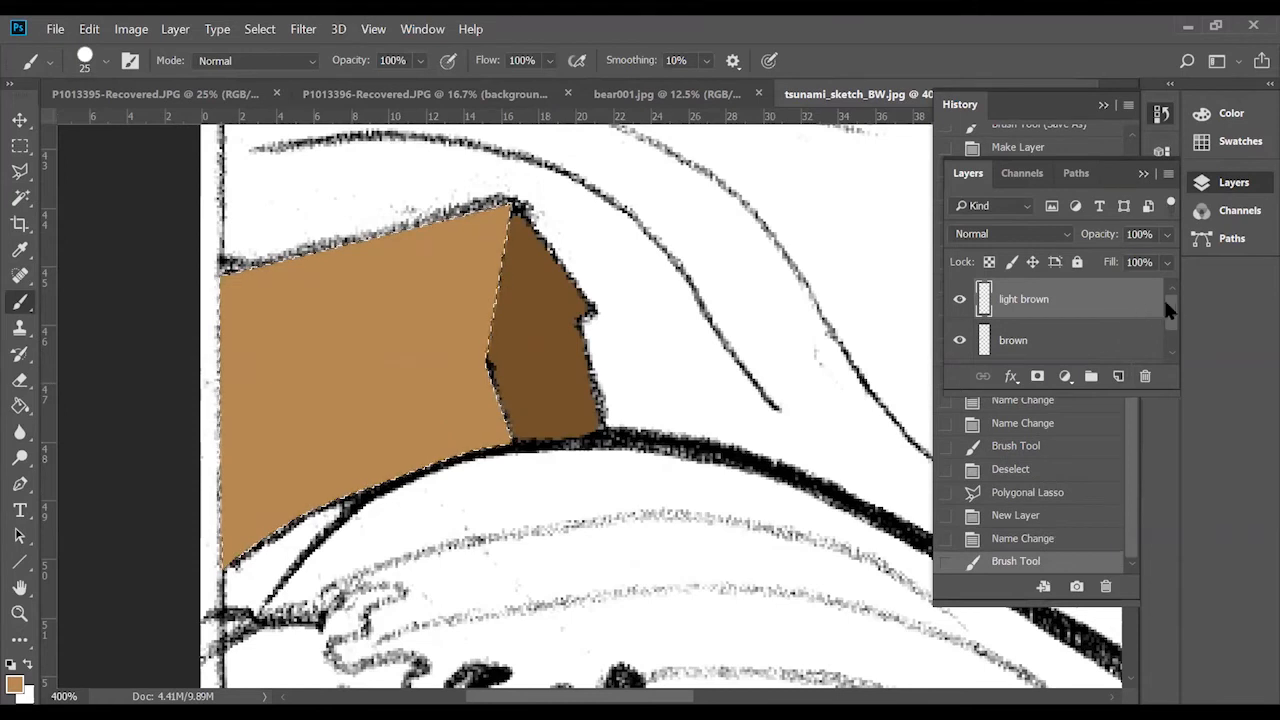
Hide and show the light brown layer to compare it with the line art beneath, and clear the selection.
{"action": "mouse_move", "coordinate": [1174, 302]}
{"action": "left_mouse_down"}
{"action": "mouse_move", "coordinate": [1176, 345]}
{"action": "mouse_move", "coordinate": [1166, 309]}
{"action": "left_mouse_up"}
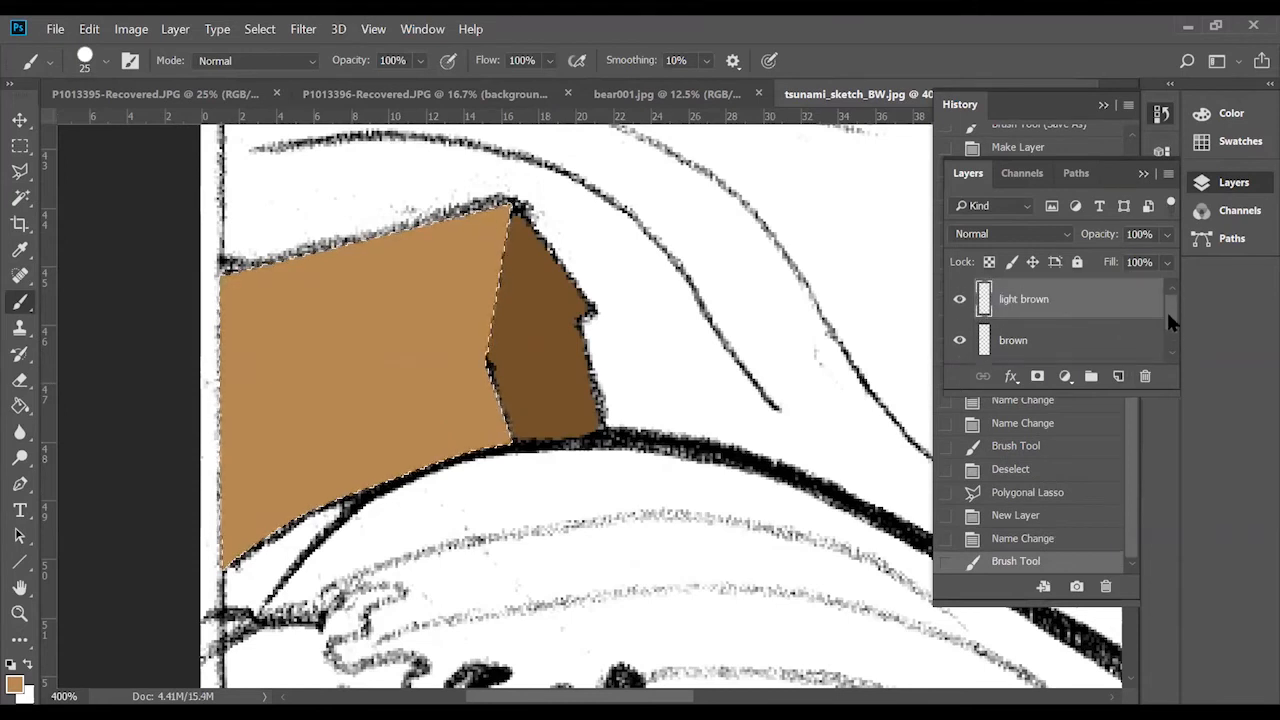
{"action": "left_click", "coordinate": [960, 300]}
{"action": "left_click", "coordinate": [960, 302]}
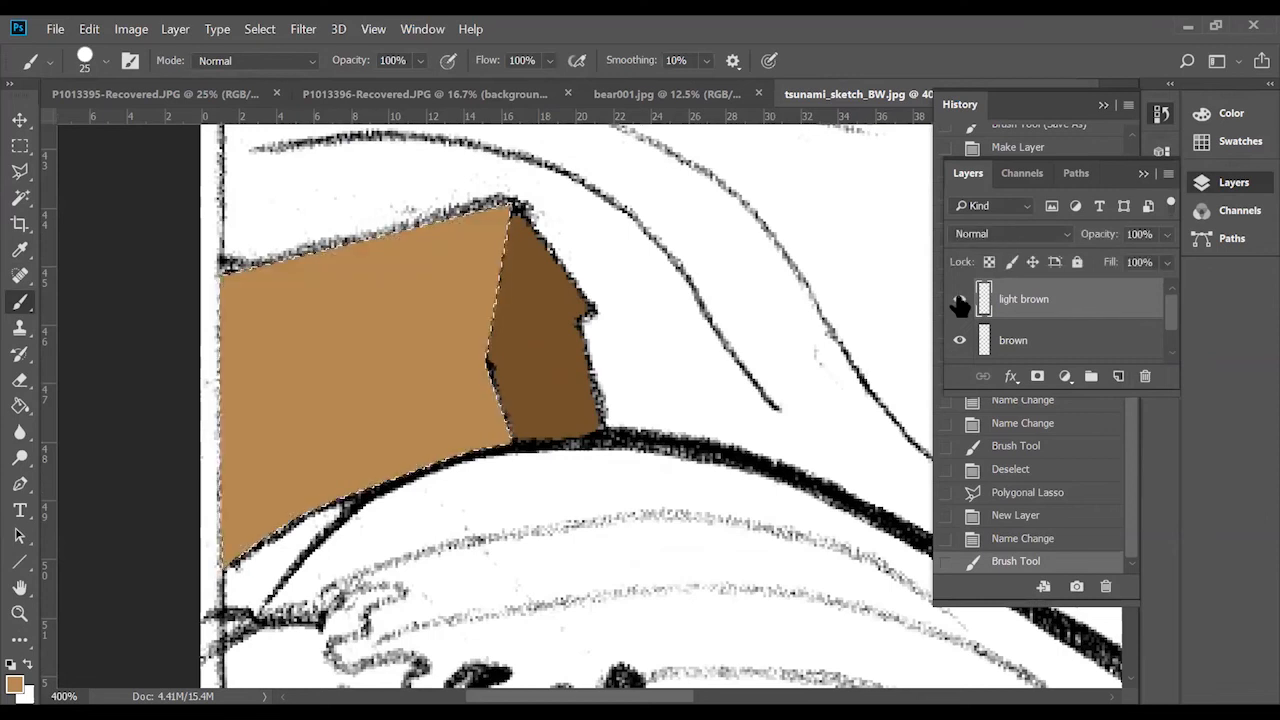
{"action": "left_click", "coordinate": [960, 302]}
{"action": "left_click", "coordinate": [960, 303]}
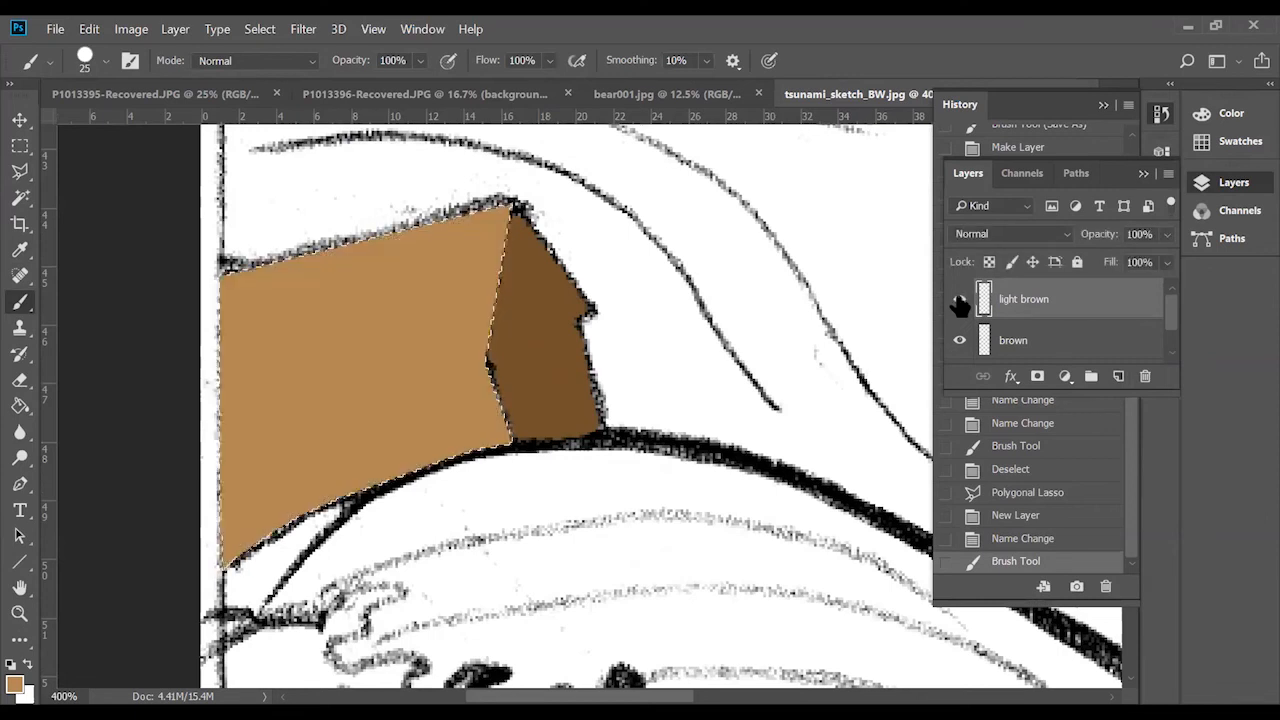
{"action": "key", "text": "ctrl+d"}
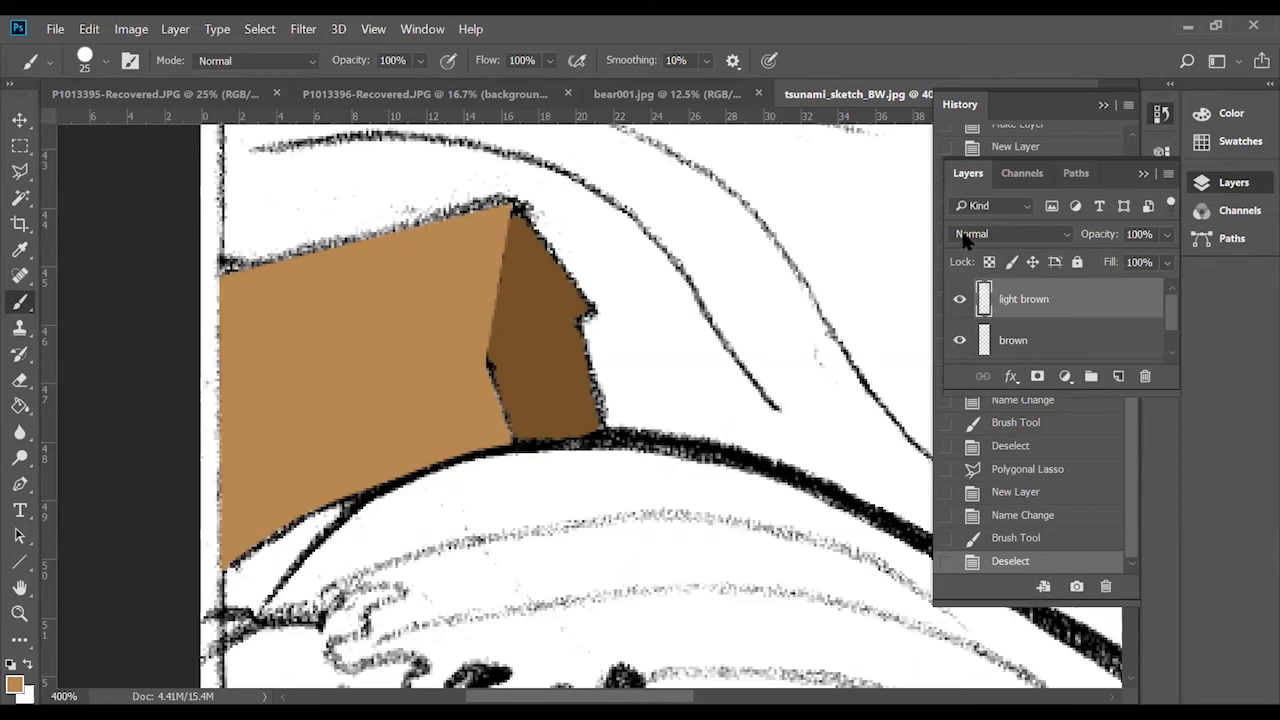
Set the blending mode of both the light brown and brown layers to Multiply.
{"action": "left_click", "coordinate": [1003, 230]}
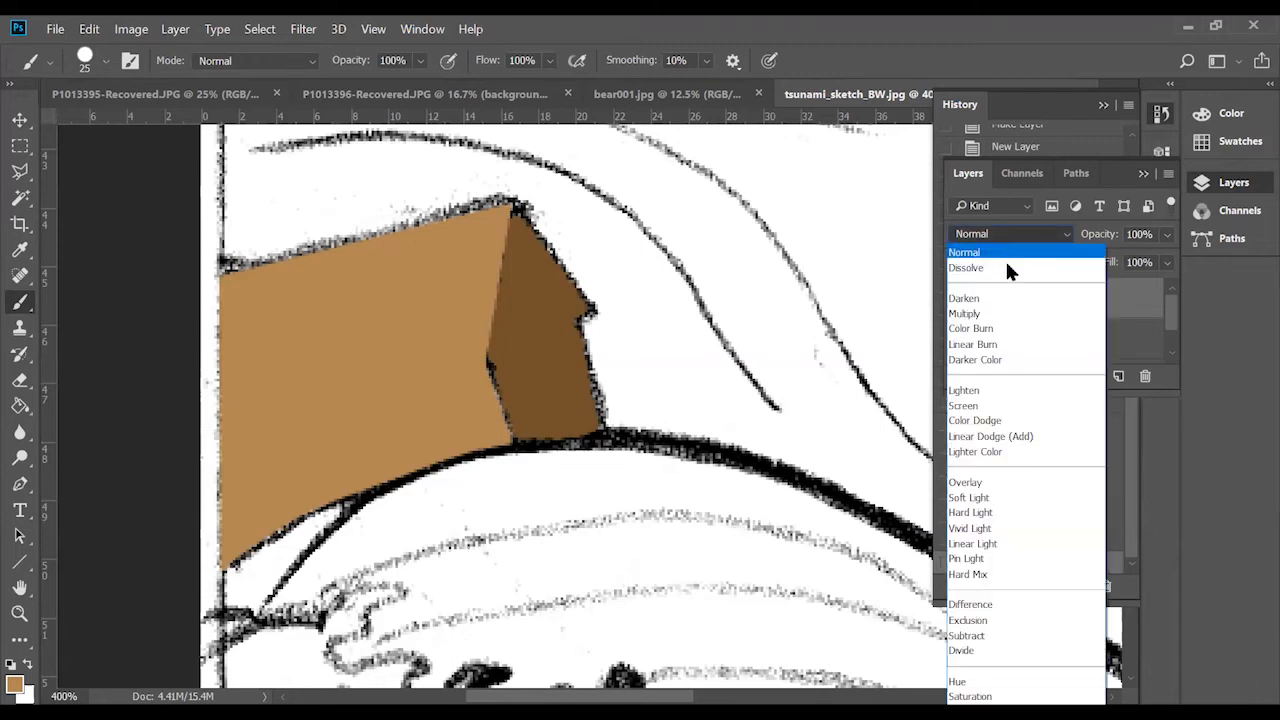
{"action": "left_click", "coordinate": [1010, 316]}
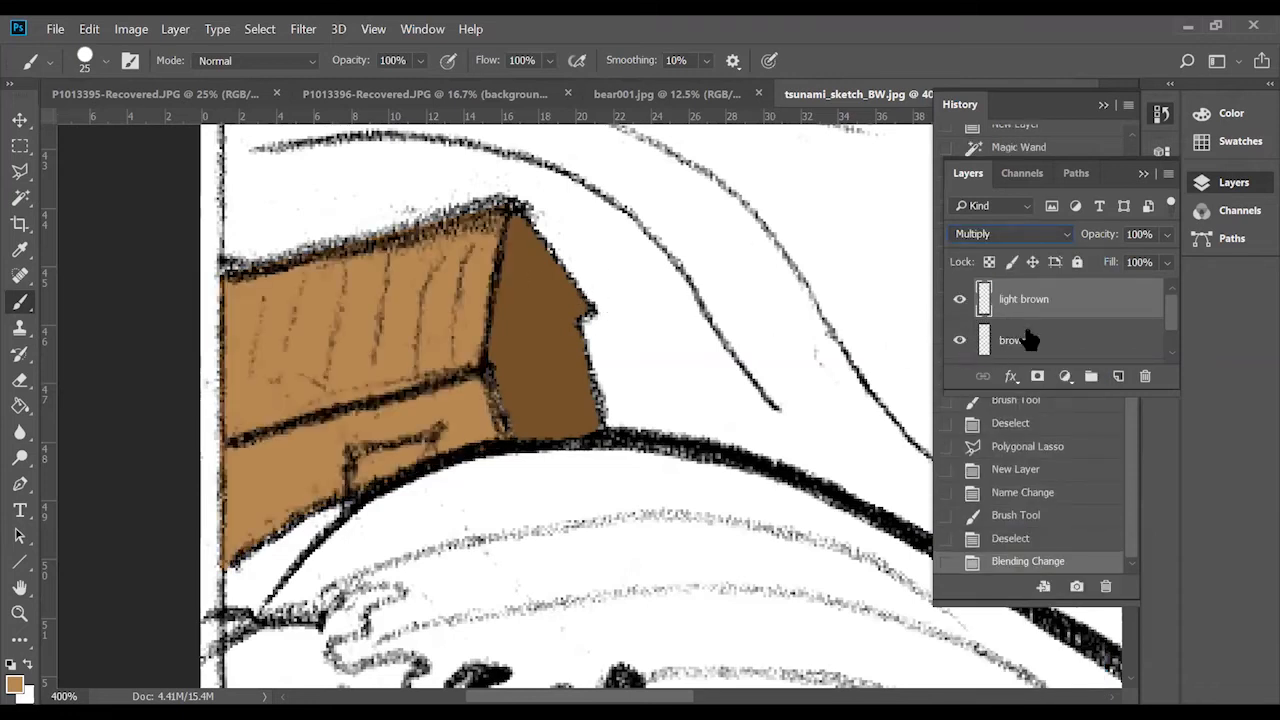
{"action": "left_click", "coordinate": [1028, 340]}
{"action": "left_click", "coordinate": [978, 236]}
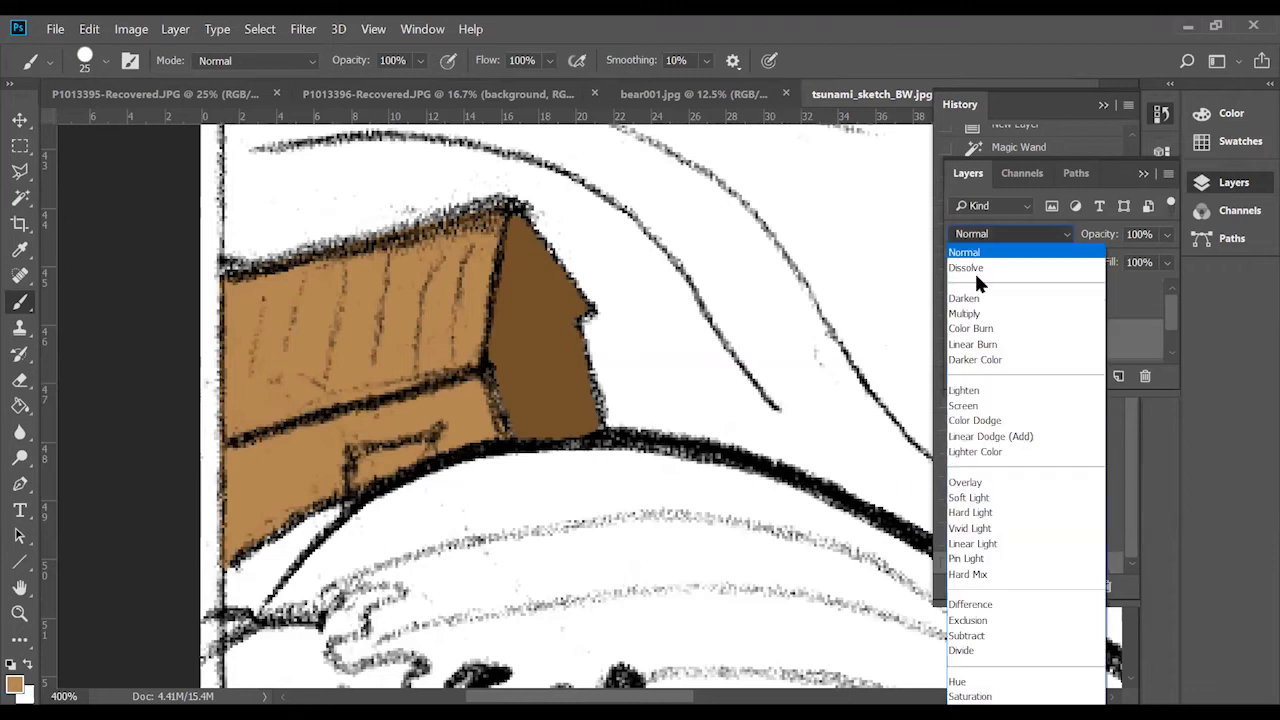
{"action": "left_click", "coordinate": [975, 315]}
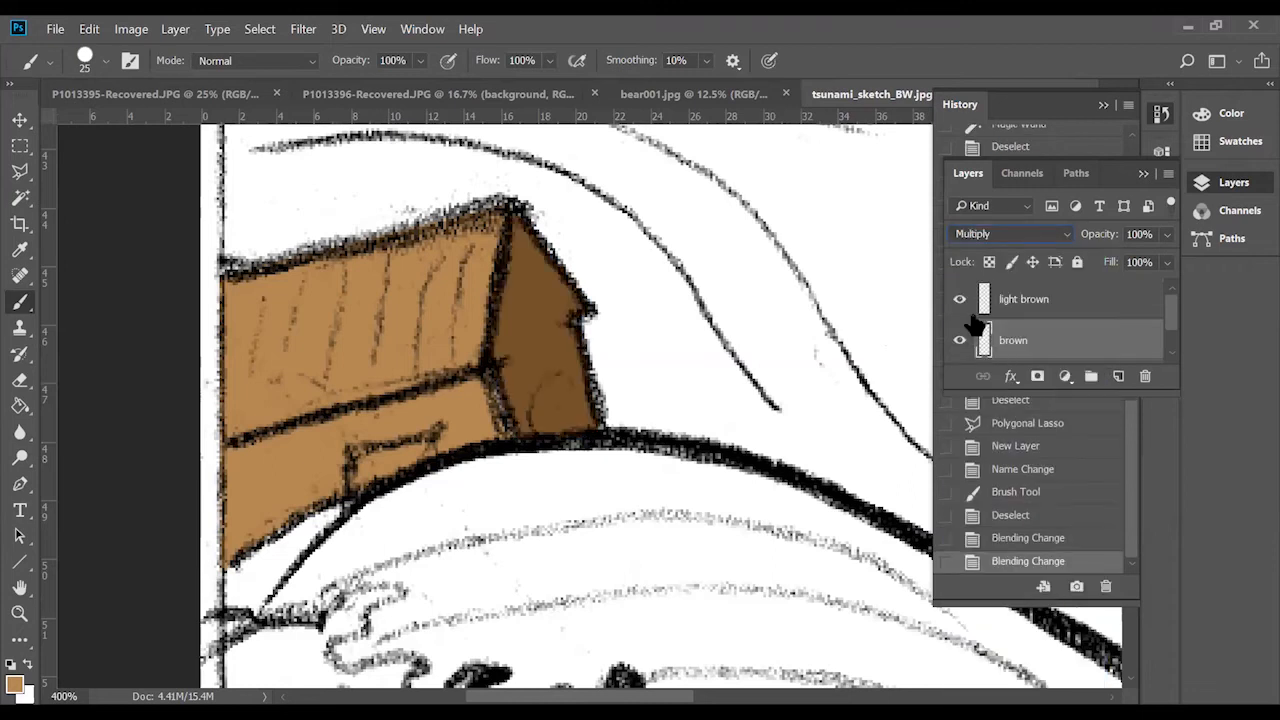
{"action": "key", "text": "ctrl+minus"}
{"action": "key", "text": "ctrl+minus"}
{"action": "key", "text": "ctrl+minus"}
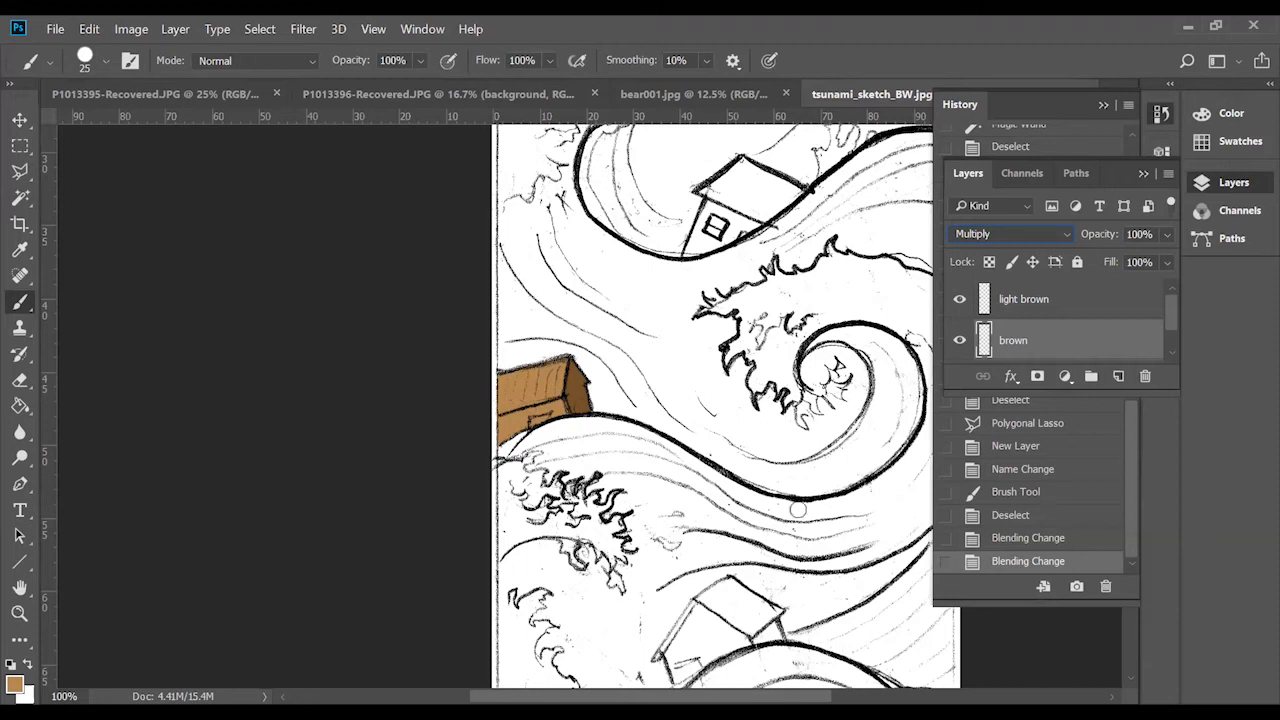
Try to select the uncolored house above the brown one using the Magic Wand on the brown layer.
{"action": "scroll", "coordinate": [593, 316], "scroll_direction": "down", "scroll_amount": 3}
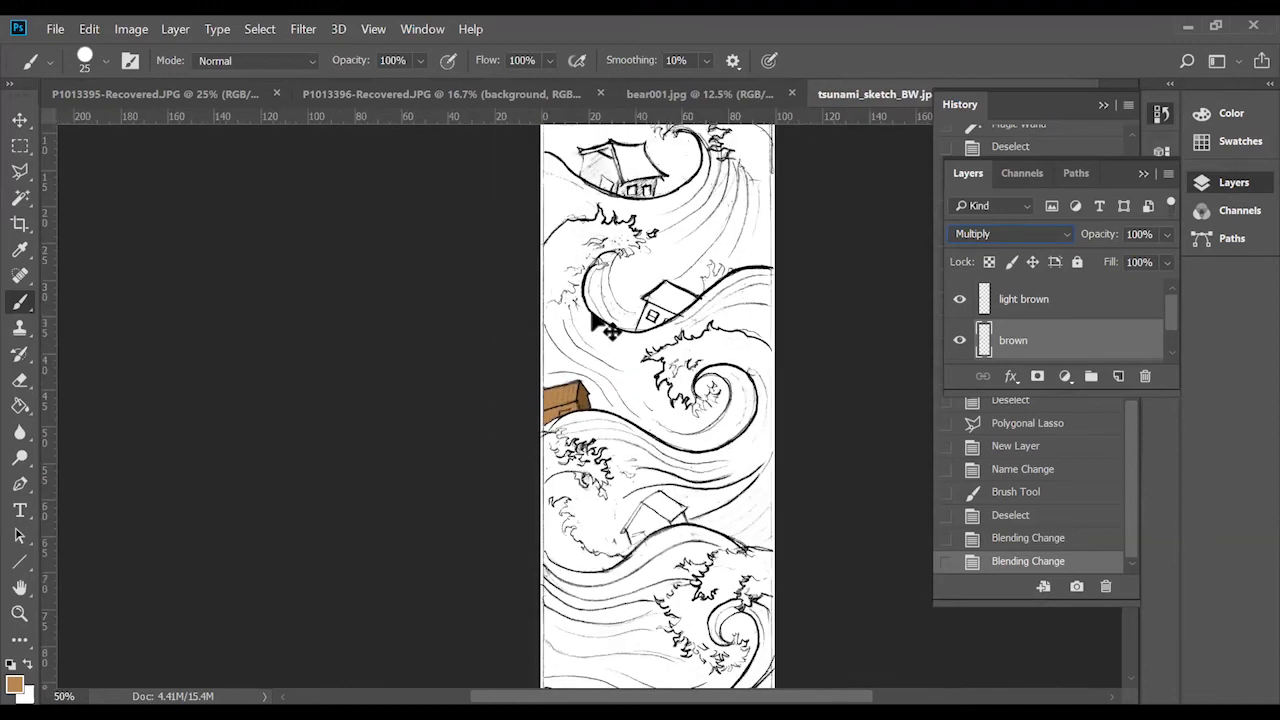
{"action": "scroll", "coordinate": [593, 316], "scroll_direction": "up", "scroll_amount": 5}
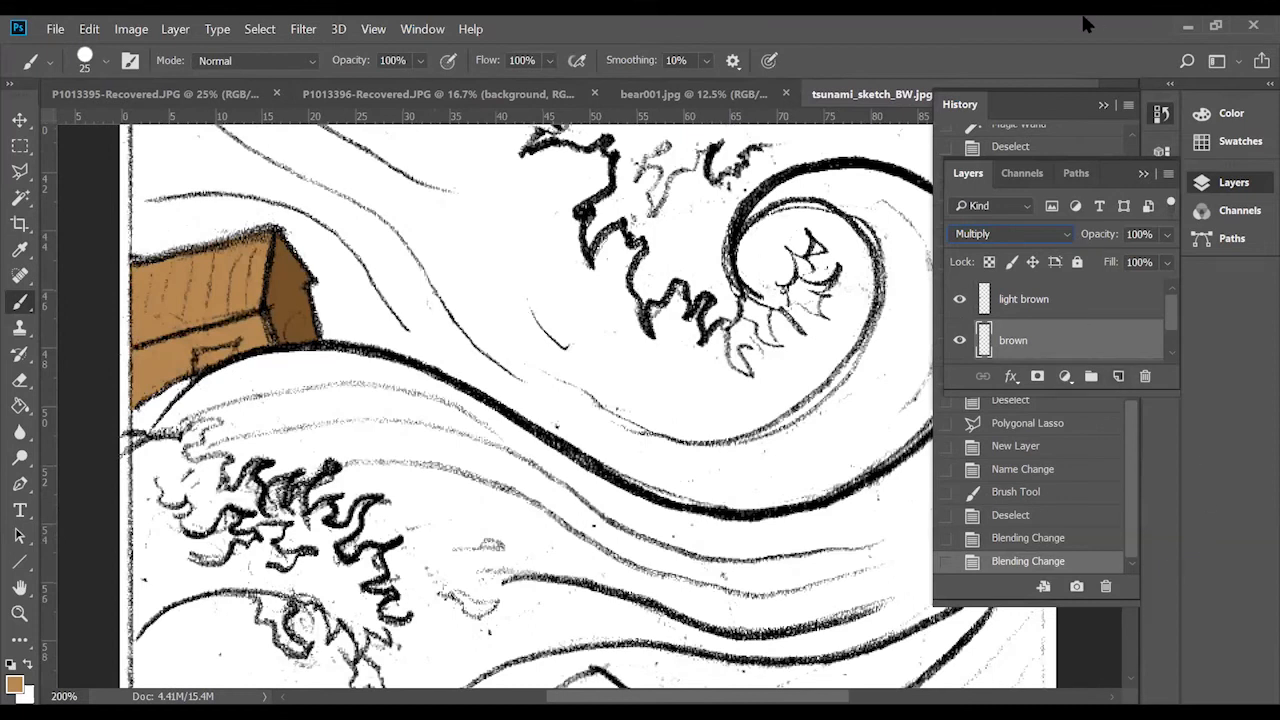
{"action": "scroll", "coordinate": [399, 442], "scroll_direction": "up", "scroll_amount": 3}
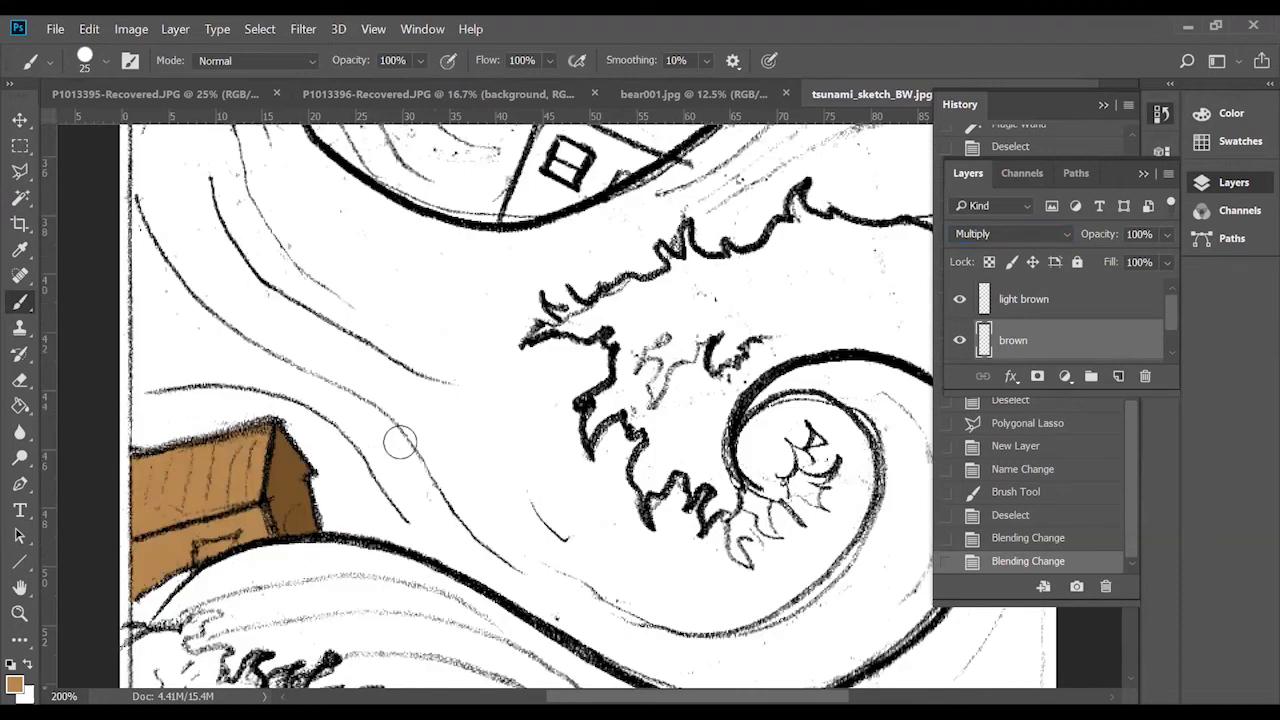
{"action": "scroll", "coordinate": [399, 442], "scroll_direction": "up", "scroll_amount": 2}
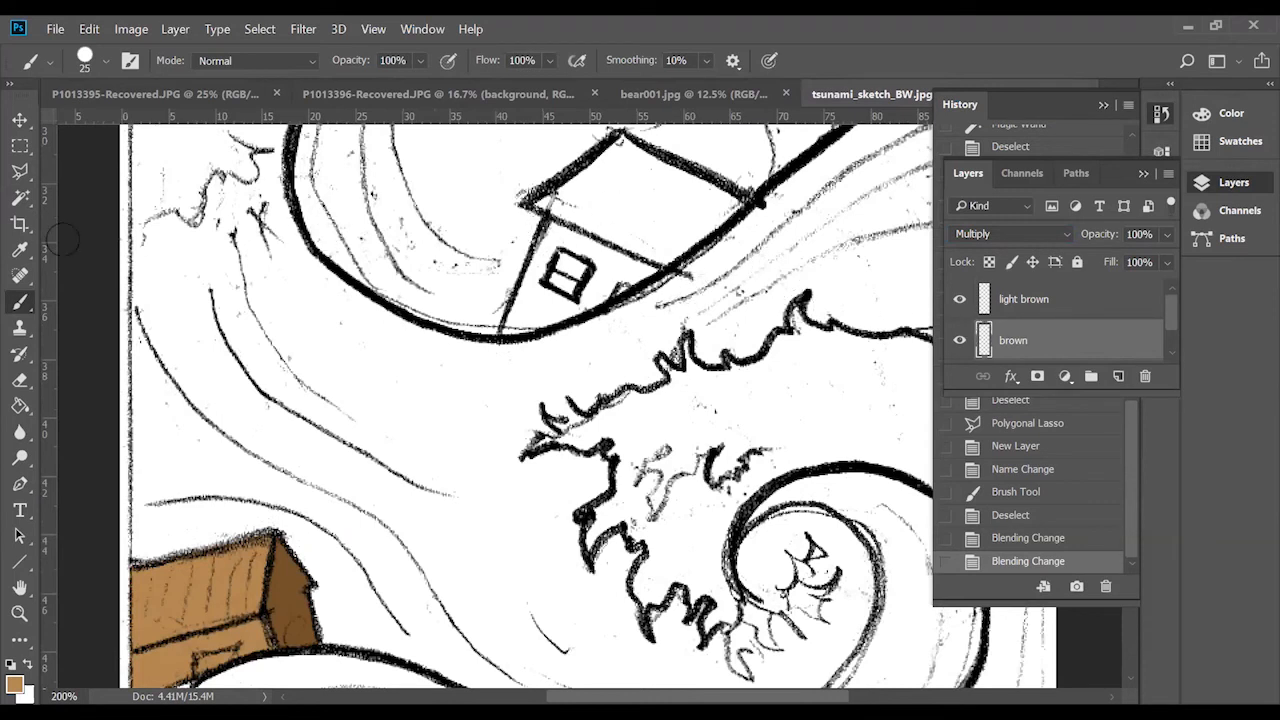
{"action": "left_click", "coordinate": [19, 171]}
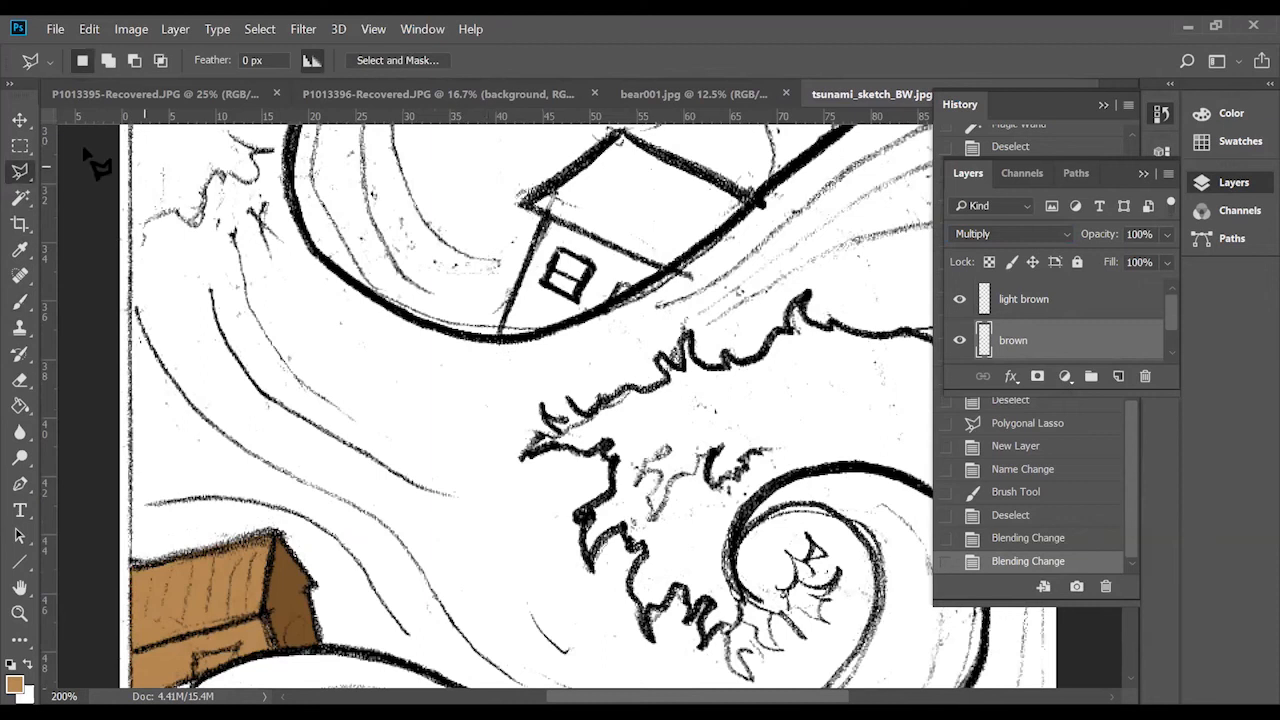
{"action": "left_click", "coordinate": [20, 198]}
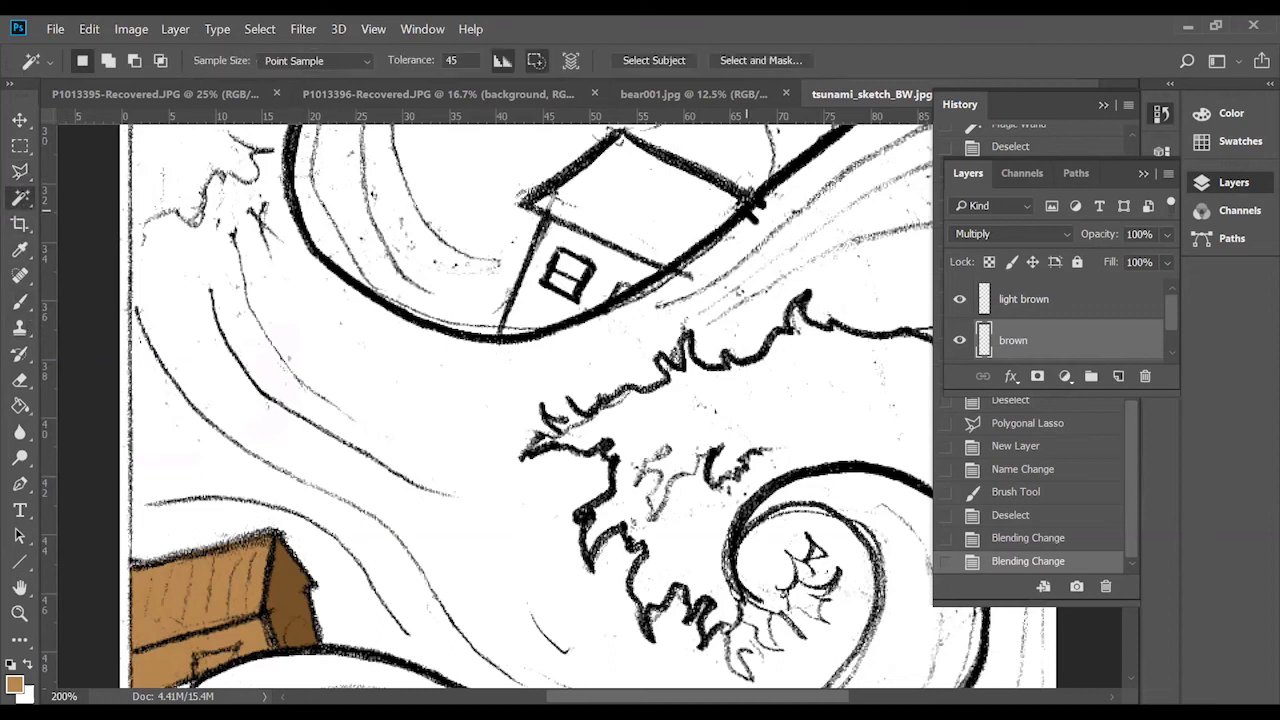
{"action": "left_click", "coordinate": [600, 300]}
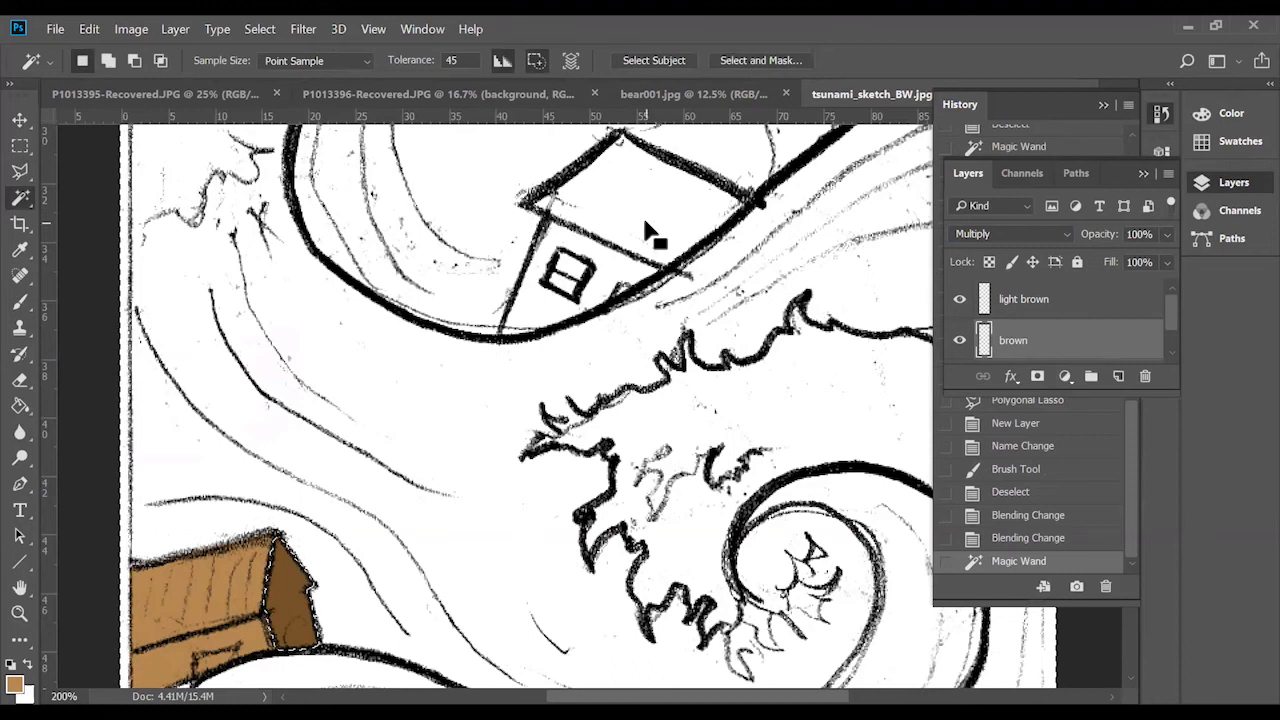
Clear the selection and try the Magic Wand on that house's roof with the line layer active.
{"action": "scroll", "coordinate": [1110, 242], "scroll_direction": "down", "scroll_amount": 2}
{"action": "scroll", "coordinate": [1086, 320], "scroll_direction": "down", "scroll_amount": 1}
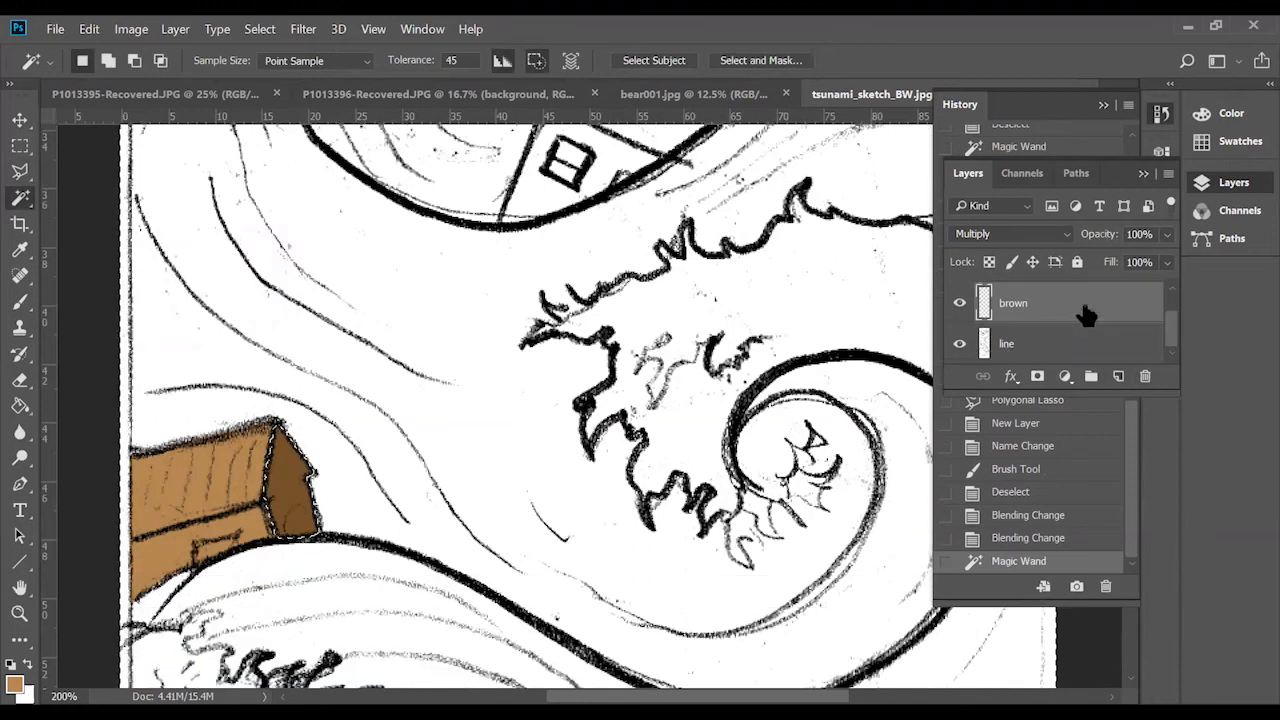
{"action": "left_click", "coordinate": [1056, 350]}
{"action": "scroll", "coordinate": [734, 342], "scroll_direction": "up", "scroll_amount": 2}
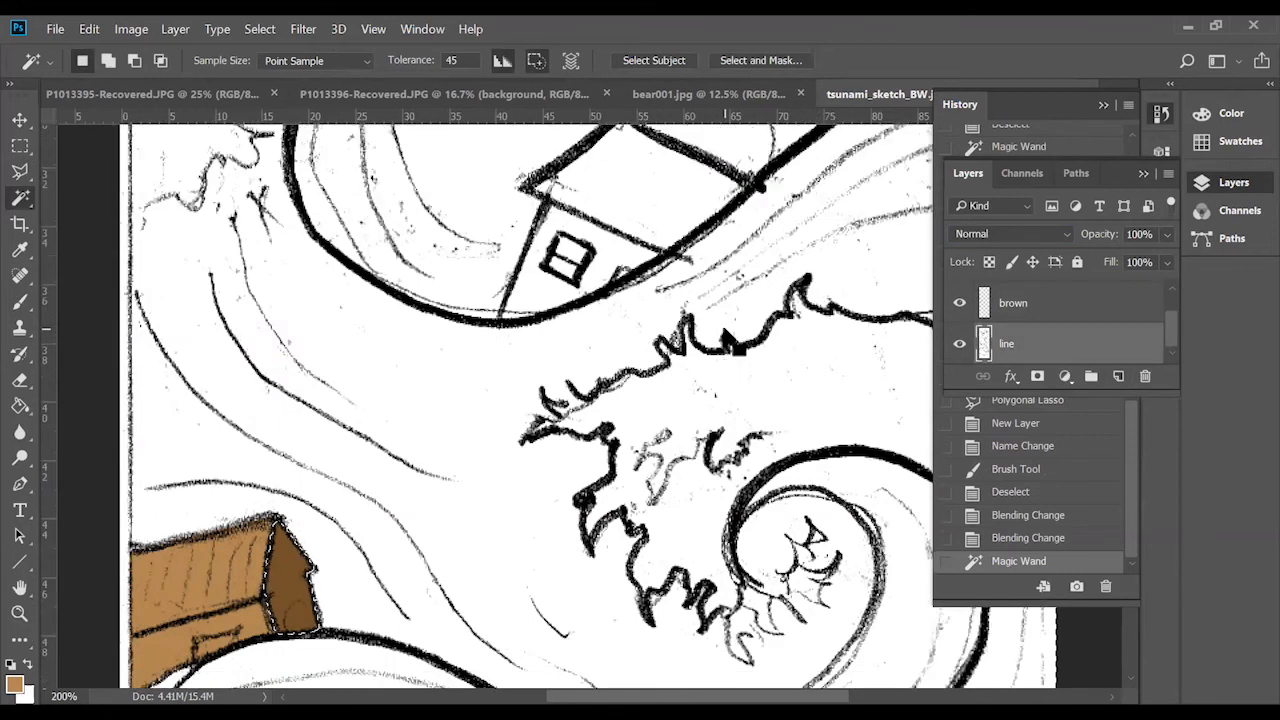
{"action": "key", "text": "ctrl+d"}
{"action": "left_click", "coordinate": [637, 198]}
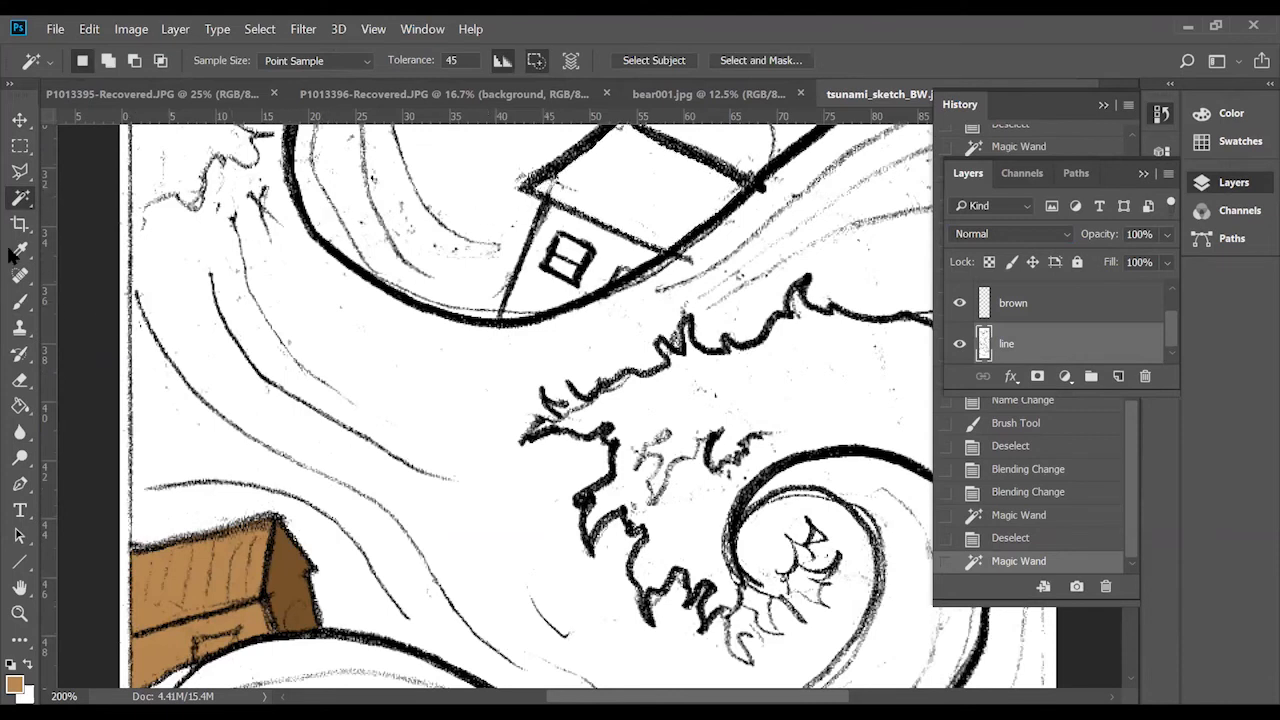
Outline the roof of the second house as a closed selection with the Polygonal Lasso.
{"action": "left_click", "coordinate": [19, 171]}
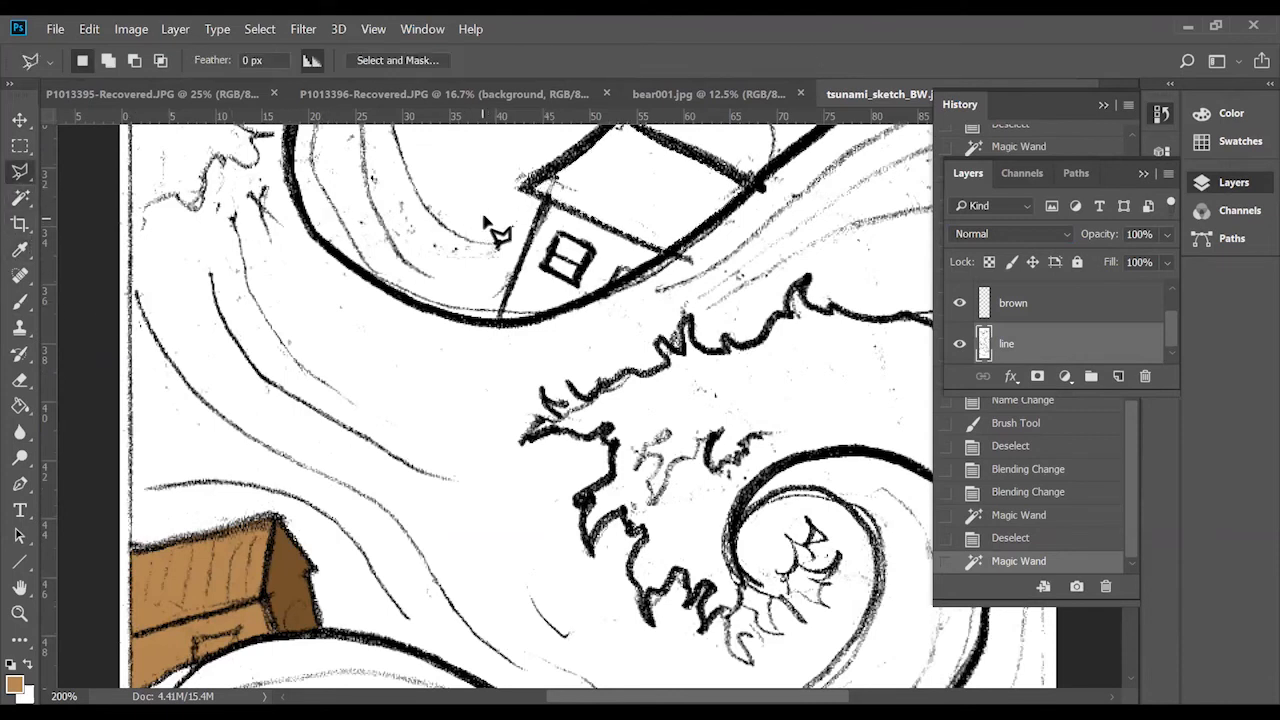
{"action": "left_click", "coordinate": [540, 187]}
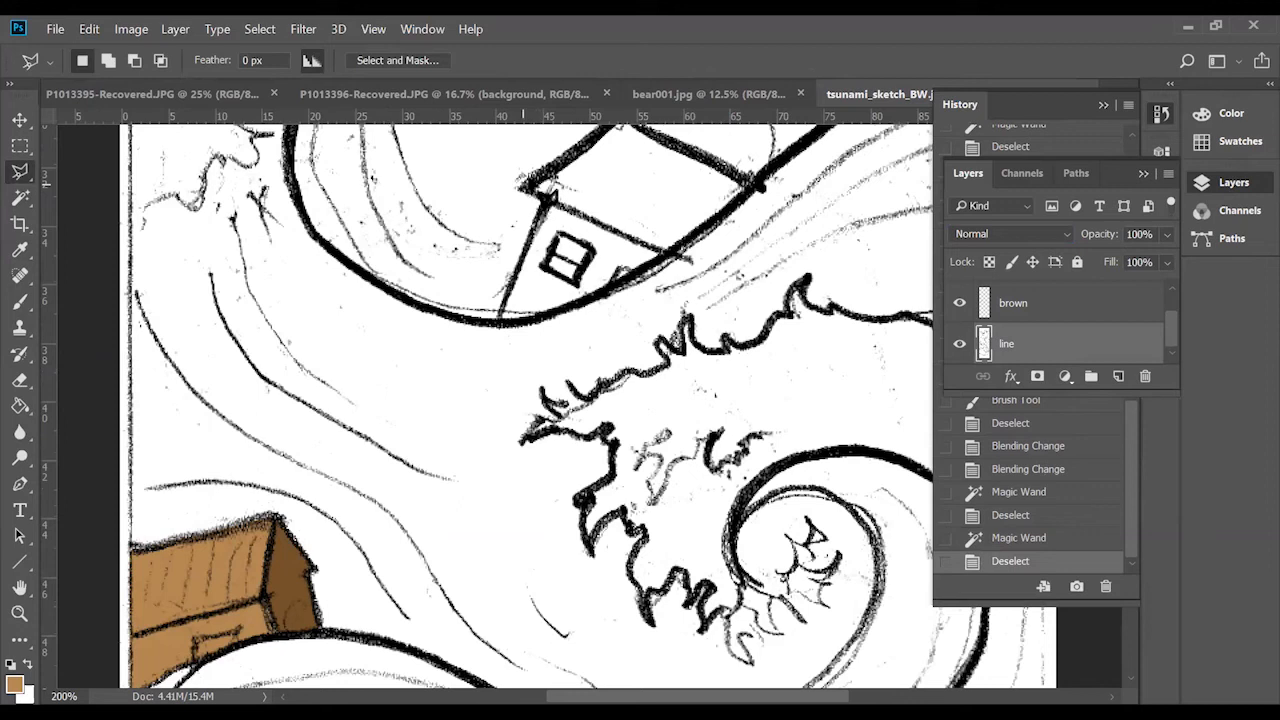
{"action": "scroll", "coordinate": [578, 180], "scroll_direction": "up", "scroll_amount": 2}
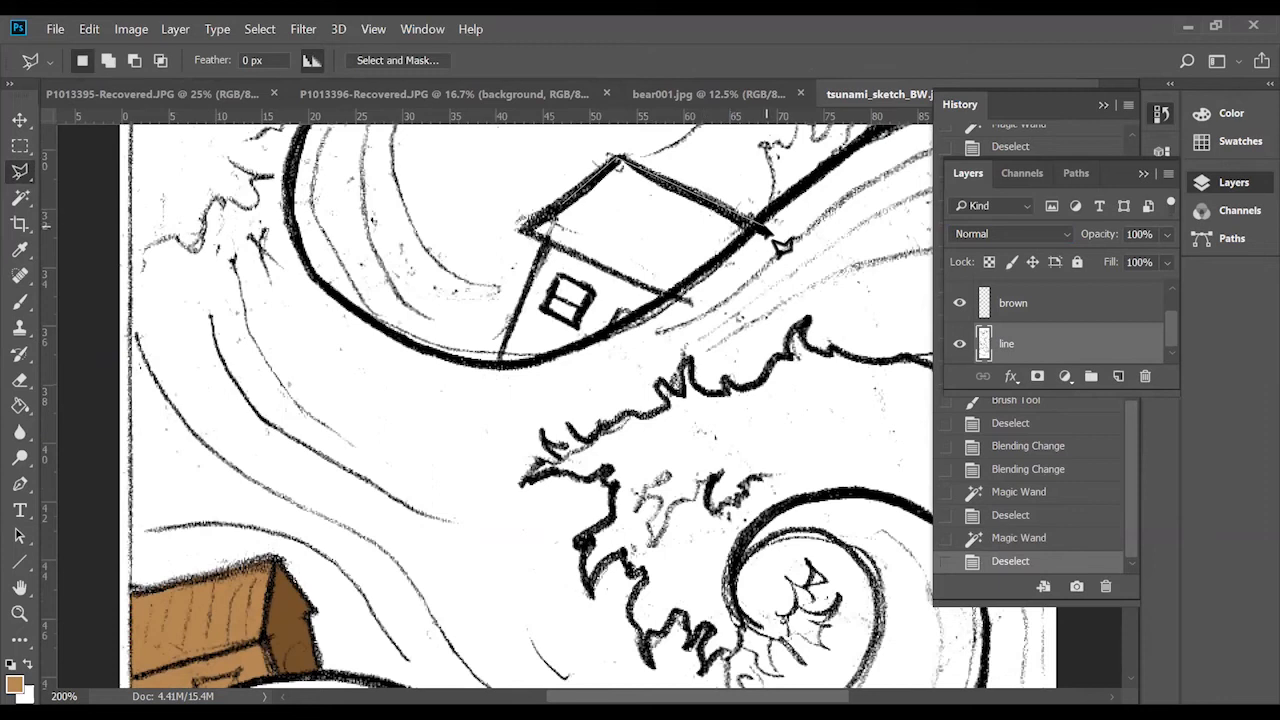
{"action": "left_click", "coordinate": [686, 303]}
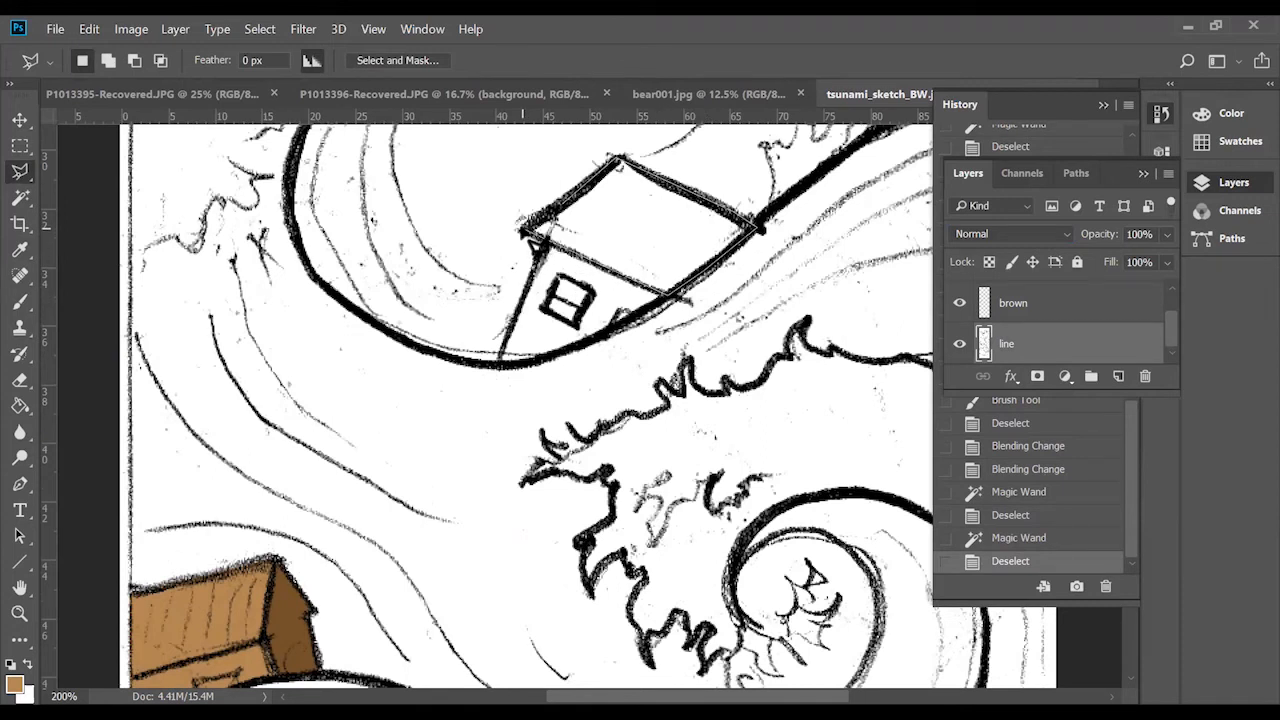
{"action": "left_click", "coordinate": [567, 219]}
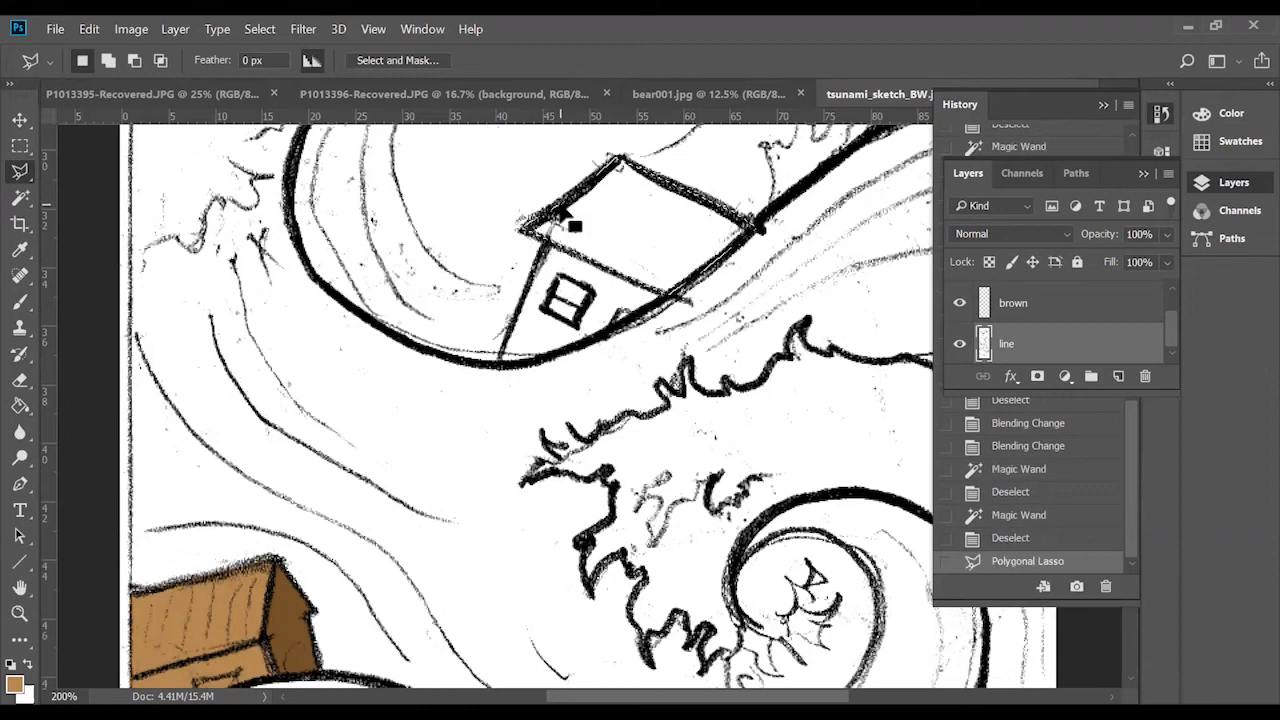
Sample the dark brown of the first house's end wall as the foreground color for the Brush.
{"action": "left_click", "coordinate": [20, 304]}
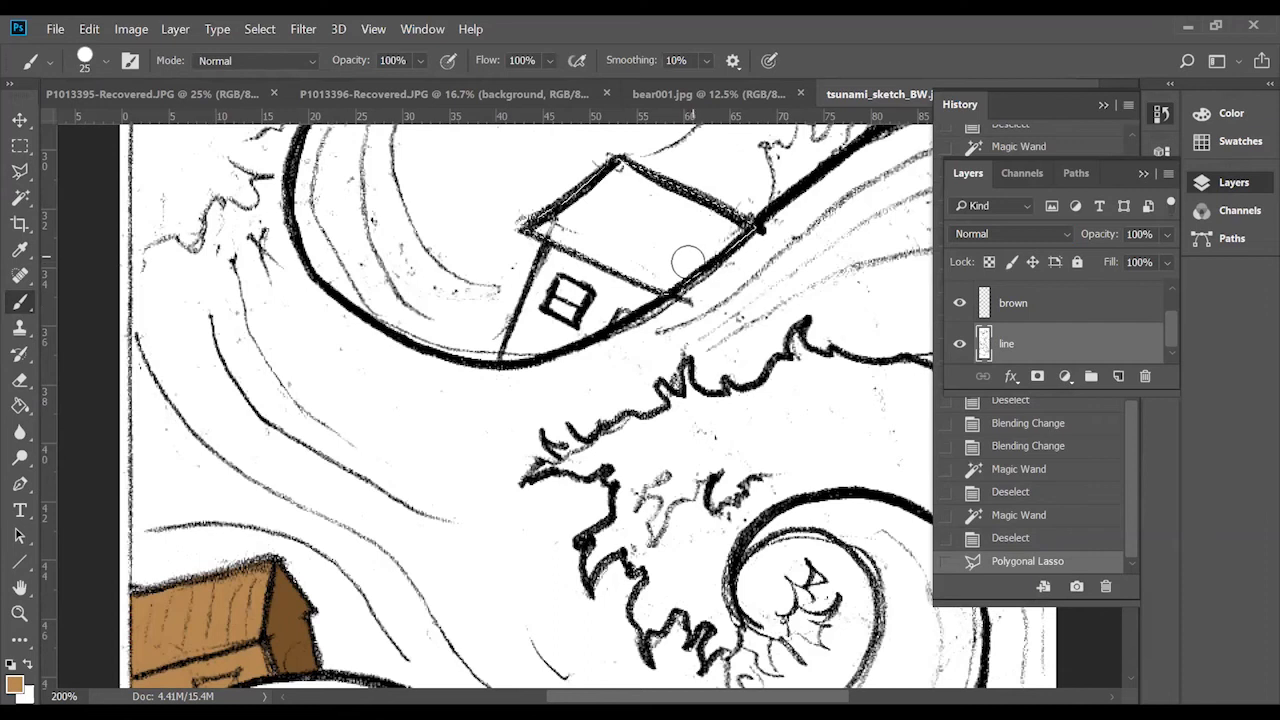
{"action": "left_click", "coordinate": [19, 250]}
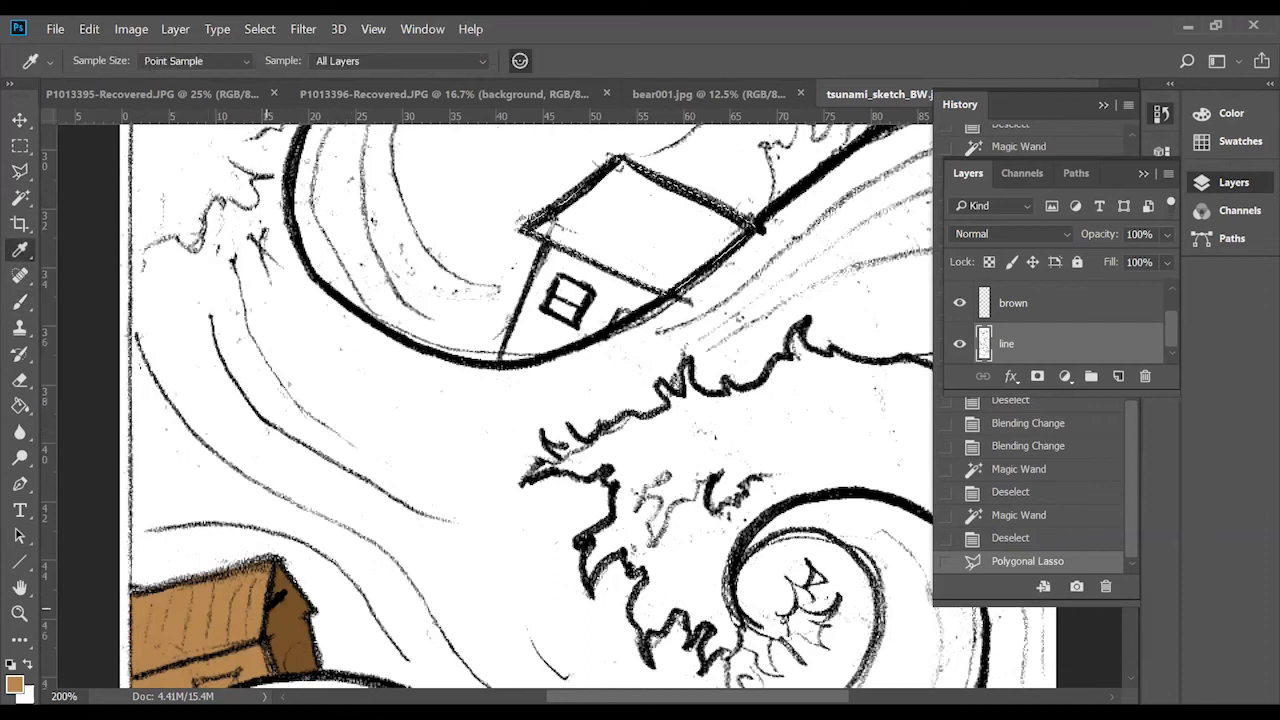
{"action": "left_click", "coordinate": [295, 610]}
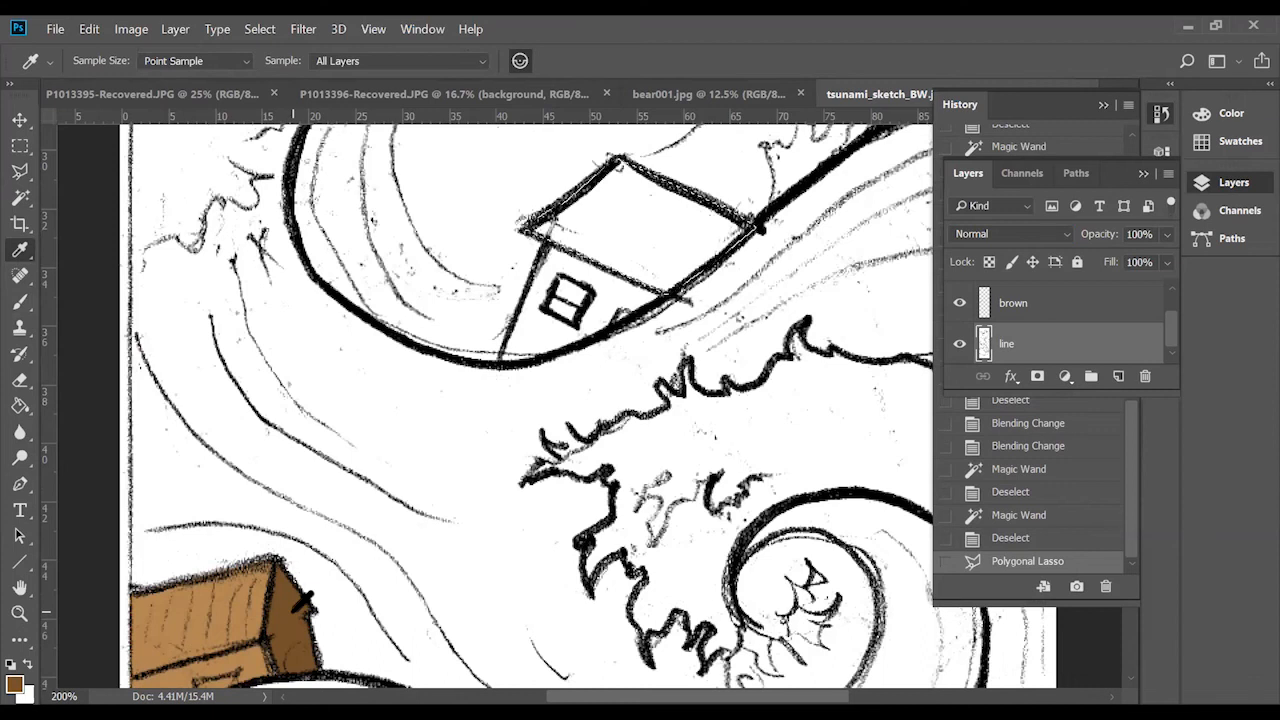
{"action": "left_click", "coordinate": [19, 301]}
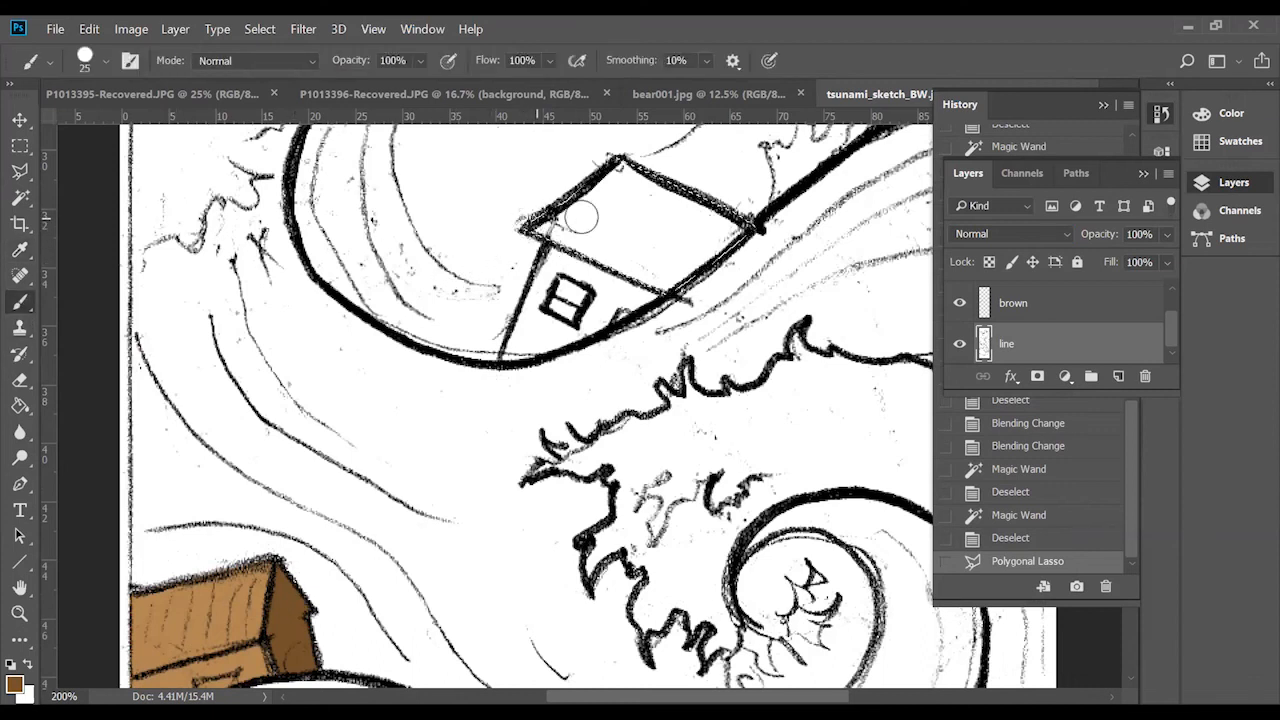
Try to paint the selected roof dark brown on the line layer with a size 60 brush, and revert to the Polygonal Lasso state.
{"action": "left_click_drag", "start_coordinate": [731, 243], "coordinate": [741, 241]}
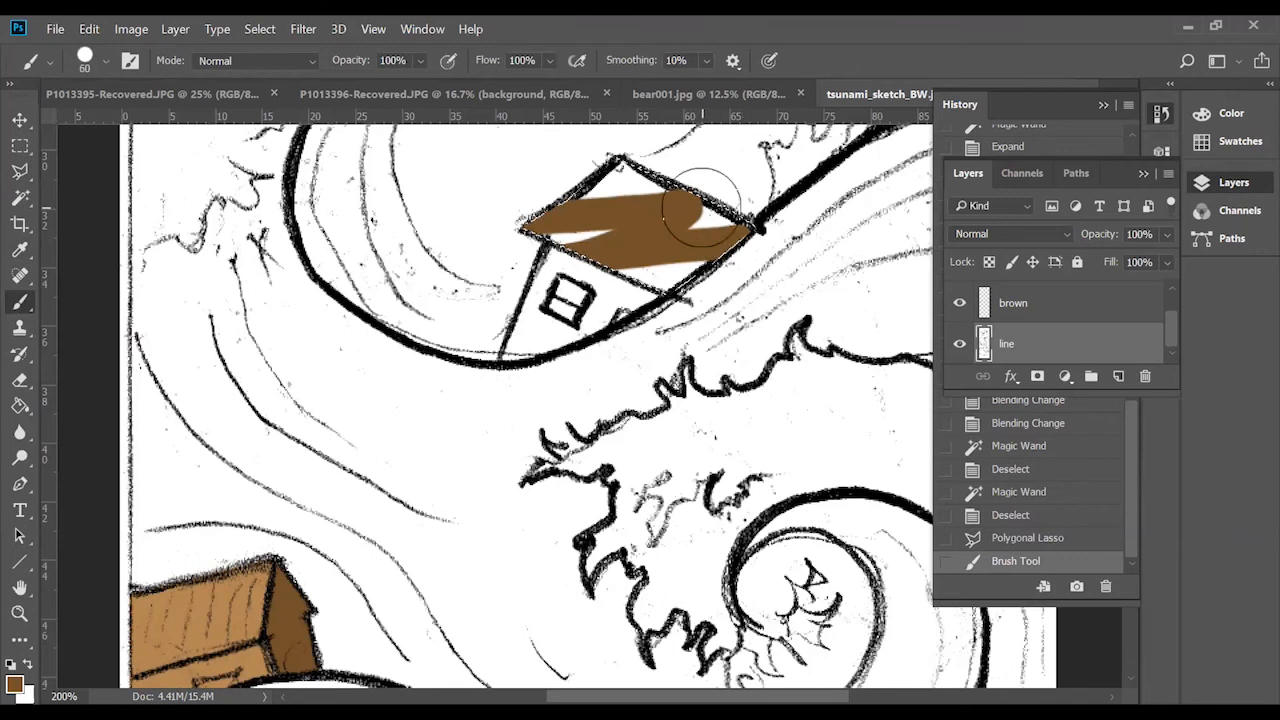
{"action": "mouse_move", "coordinate": [539, 216]}
{"action": "left_mouse_down"}
{"action": "mouse_move", "coordinate": [721, 307]}
{"action": "mouse_move", "coordinate": [579, 175]}
{"action": "mouse_move", "coordinate": [690, 350]}
{"action": "left_mouse_up"}
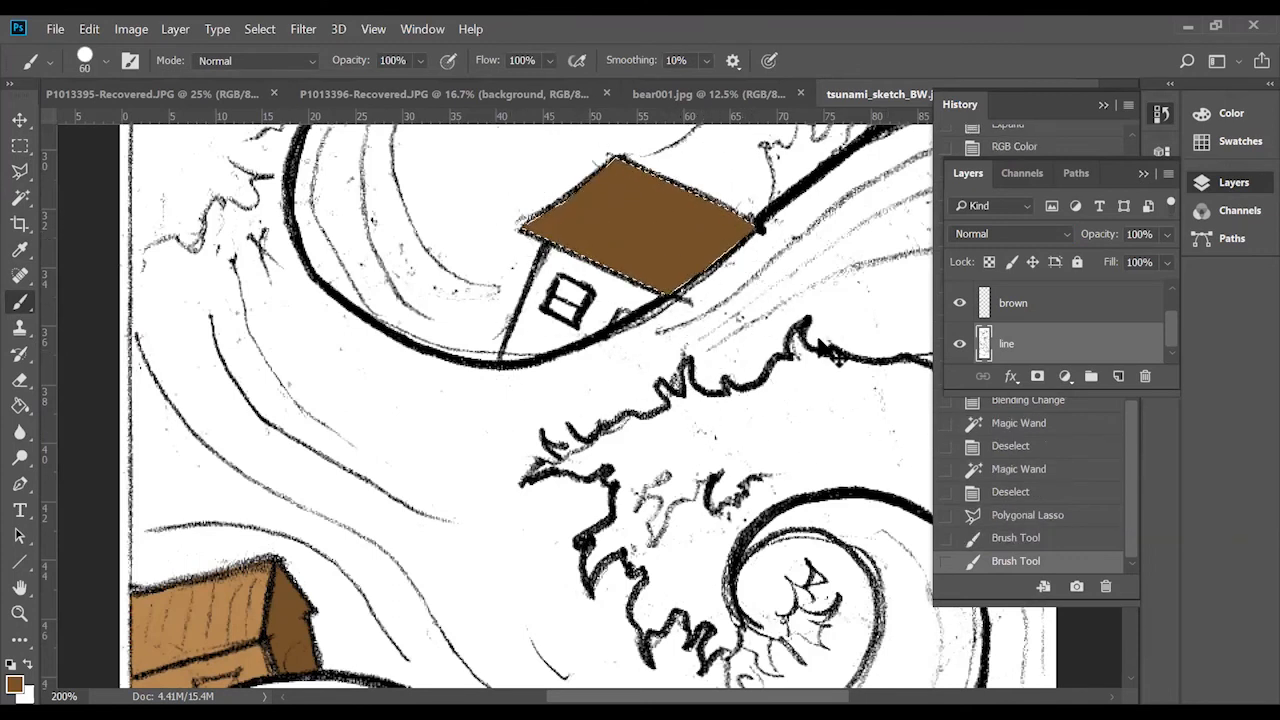
{"action": "key", "text": "ctrl+z"}
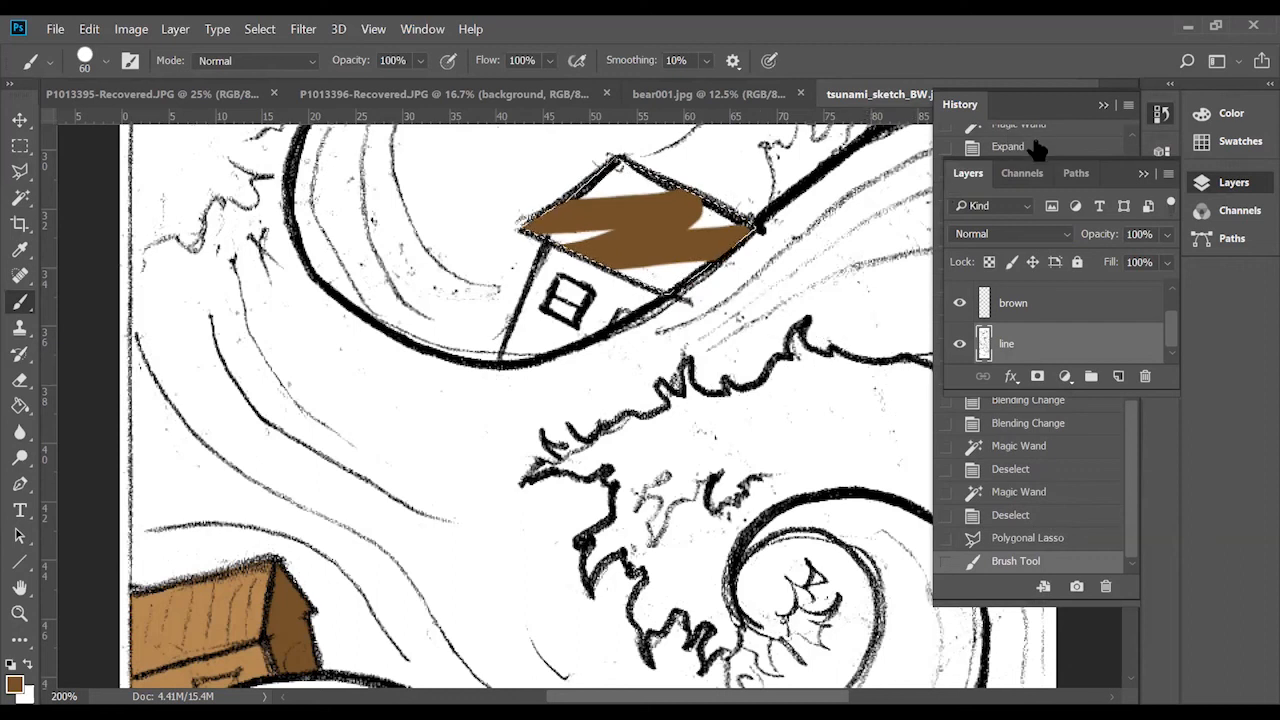
{"action": "left_click_drag", "start_coordinate": [1118, 164], "coordinate": [1151, 171]}
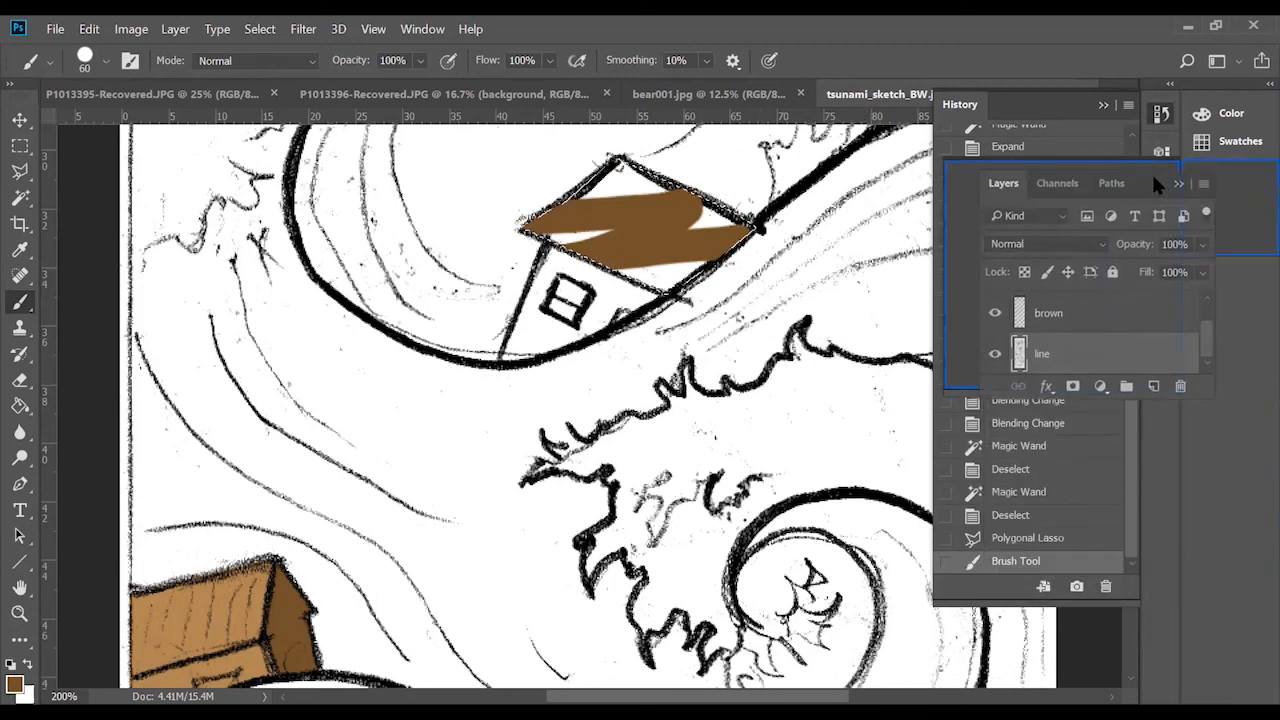
{"action": "left_click", "coordinate": [1048, 538]}
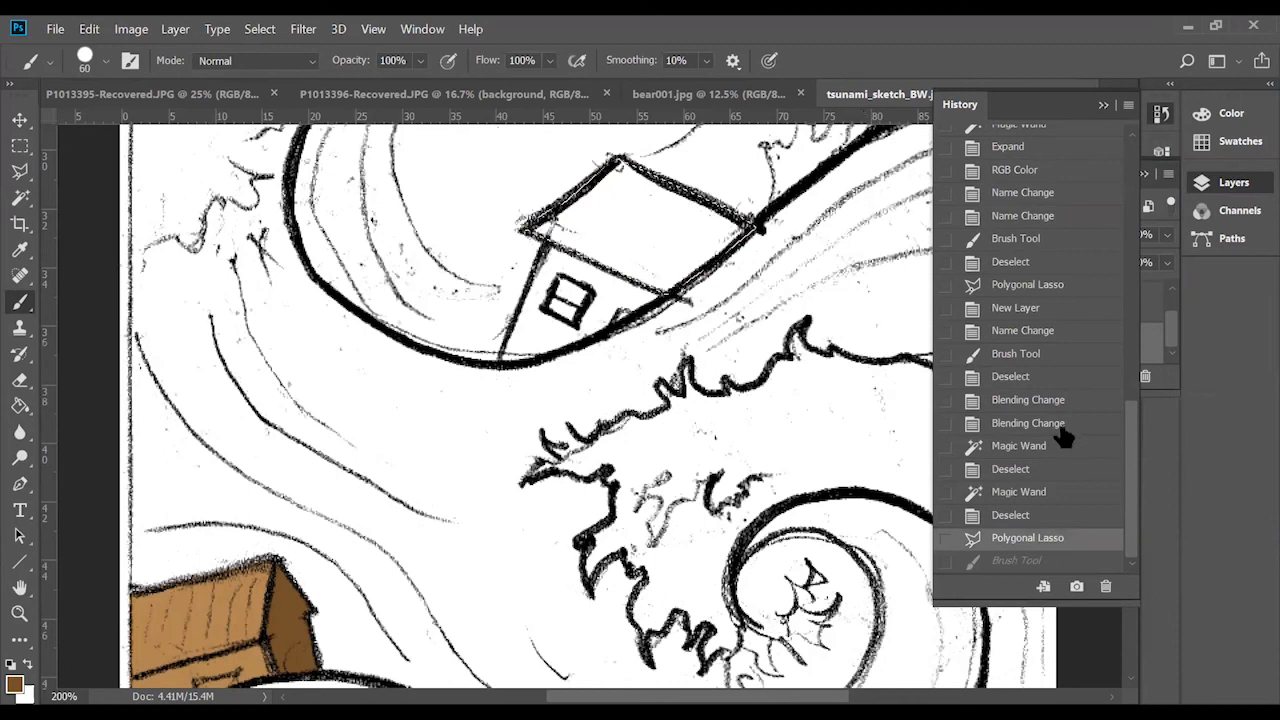
{"action": "left_click", "coordinate": [1103, 105]}
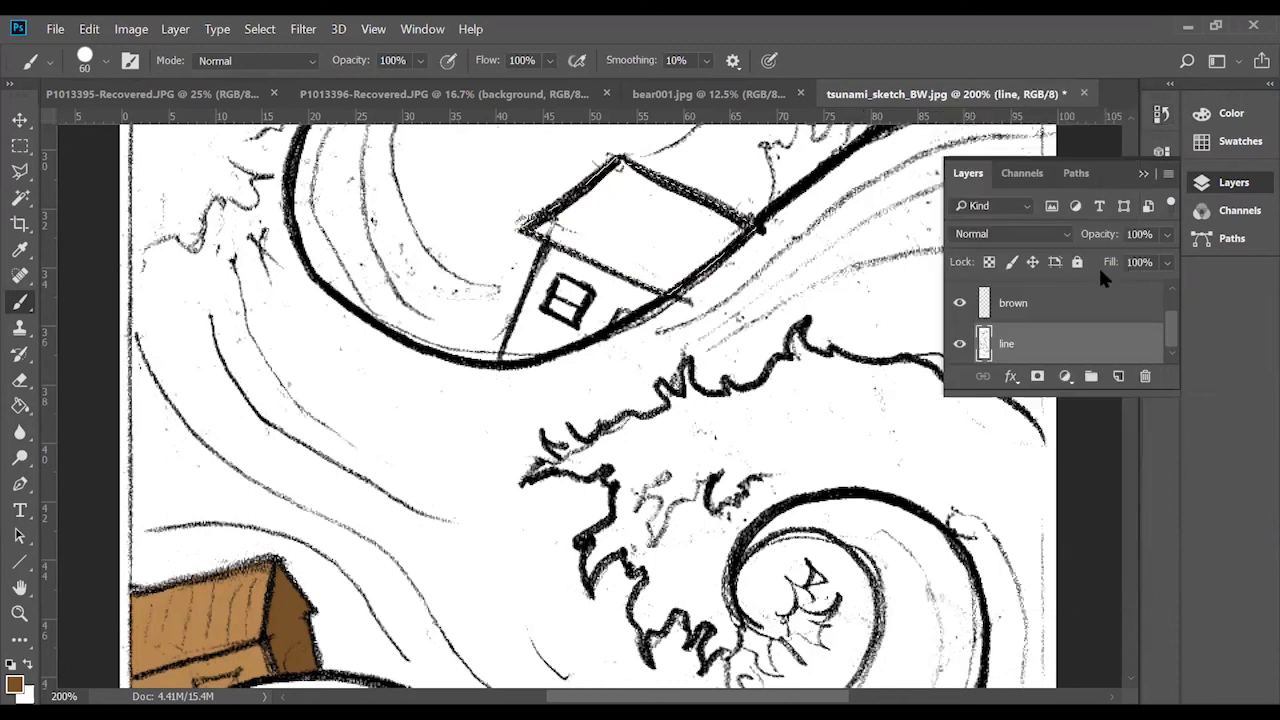
Fill the selected roof with dark brown Brush strokes on the brown layer, and clear the selection.
{"action": "left_click", "coordinate": [1020, 306]}
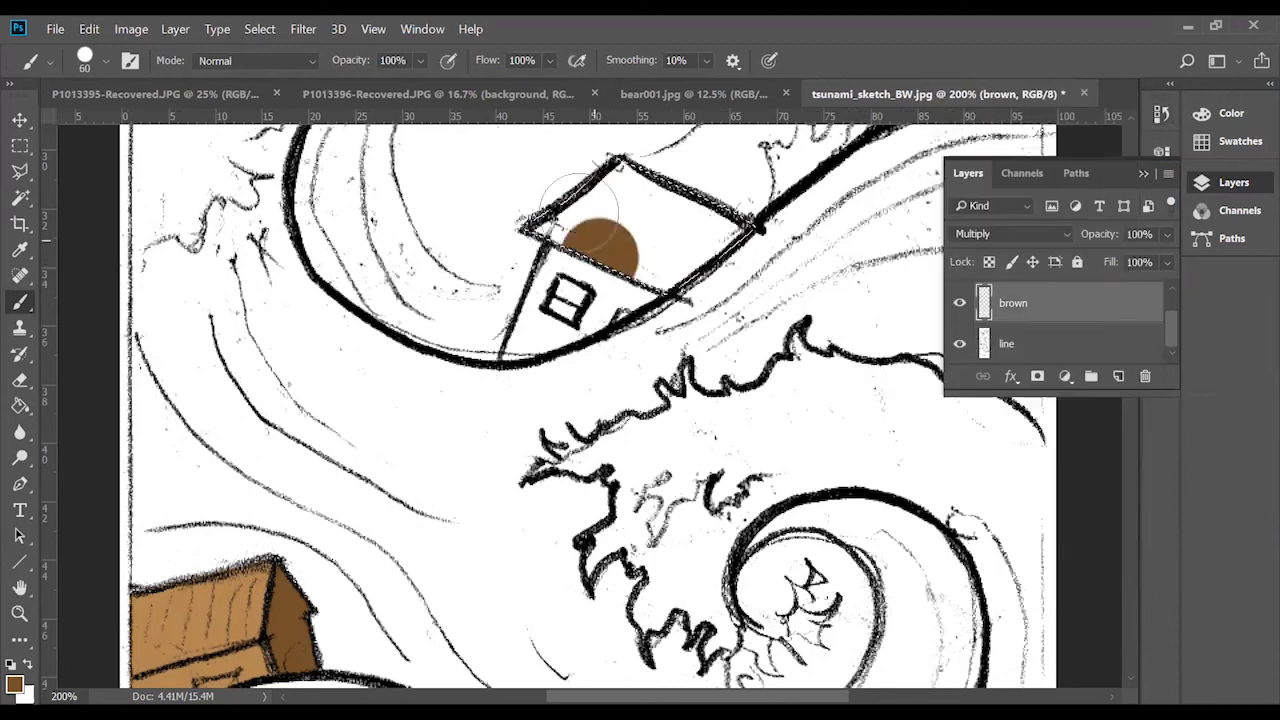
{"action": "left_click_drag", "start_coordinate": [612, 226], "coordinate": [772, 228]}
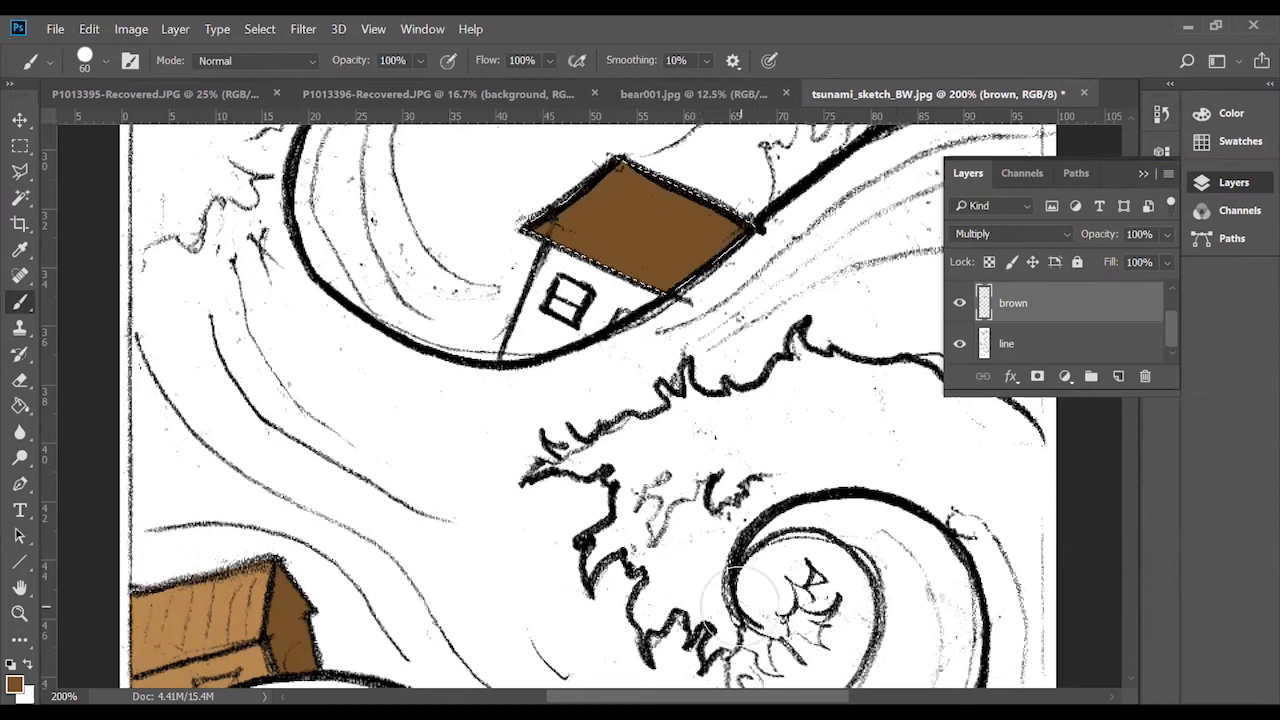
{"action": "key", "text": "ctrl+d"}
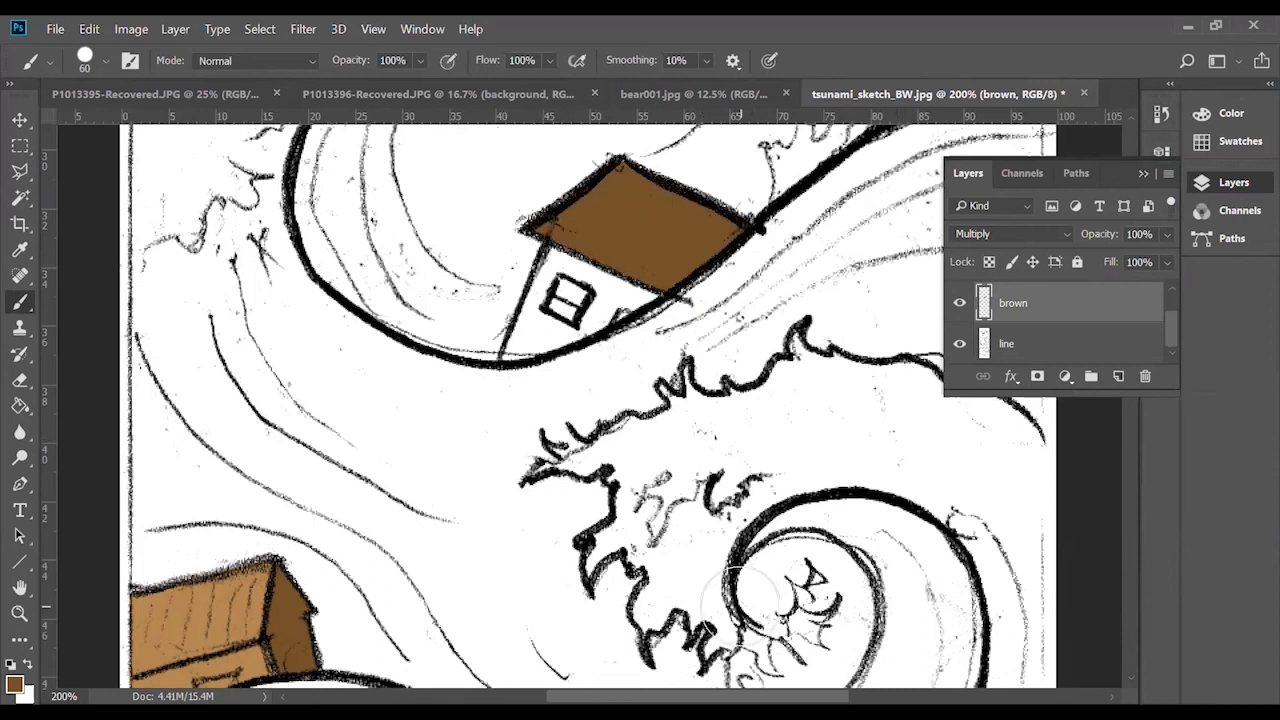
Hide the line layer to inspect the painted color shapes on their own.
{"action": "key", "text": "ctrl+minus"}
{"action": "key", "text": "ctrl+minus"}
{"action": "key", "text": "ctrl+minus"}
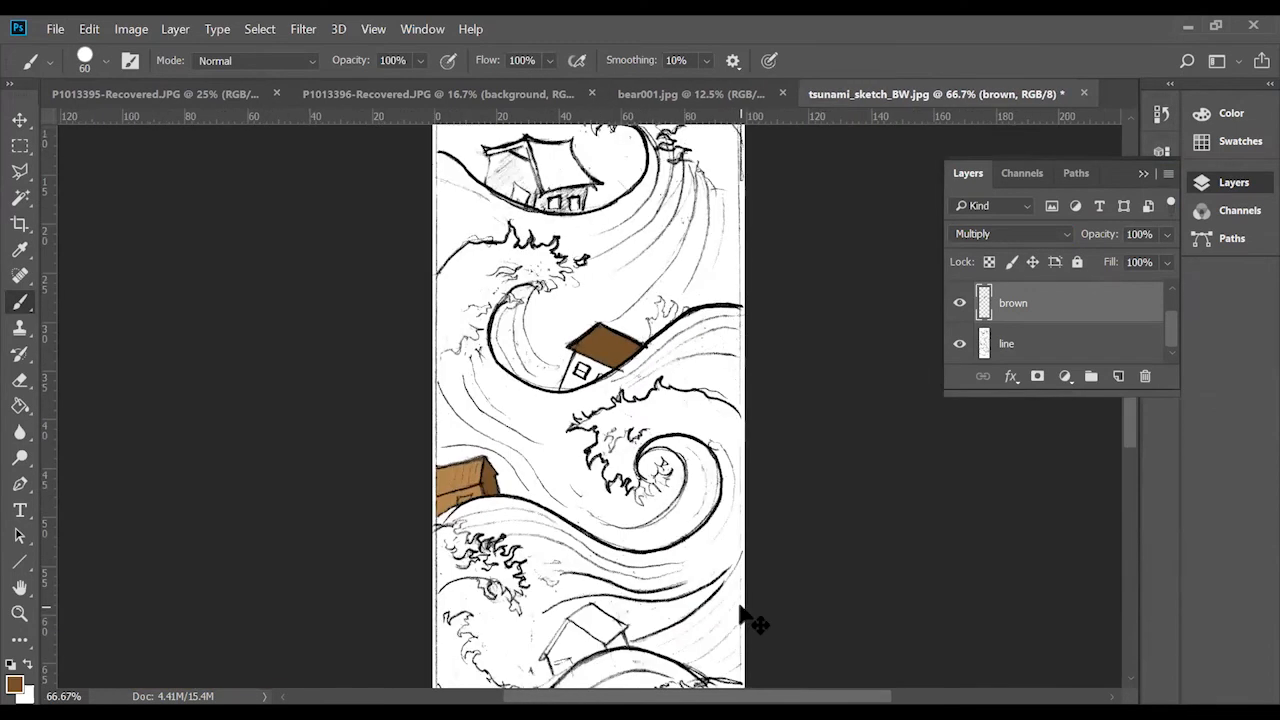
{"action": "key", "text": "ctrl+minus"}
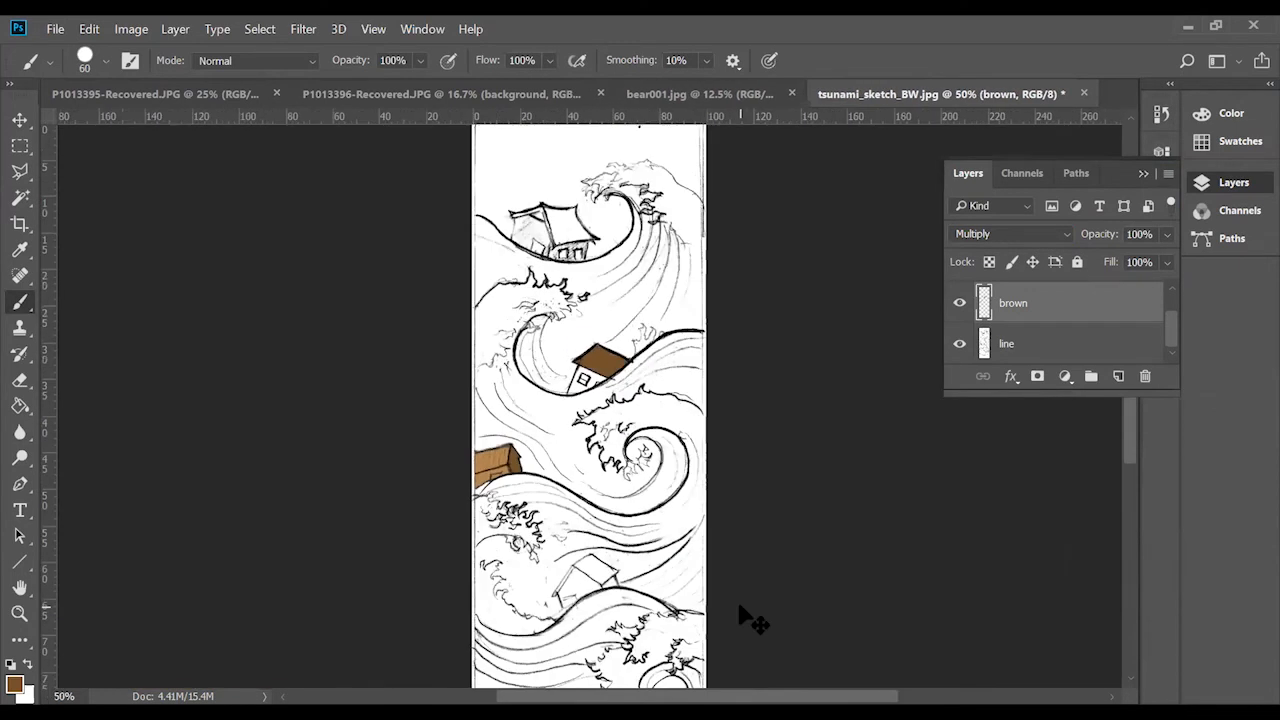
{"action": "left_click", "coordinate": [959, 344]}
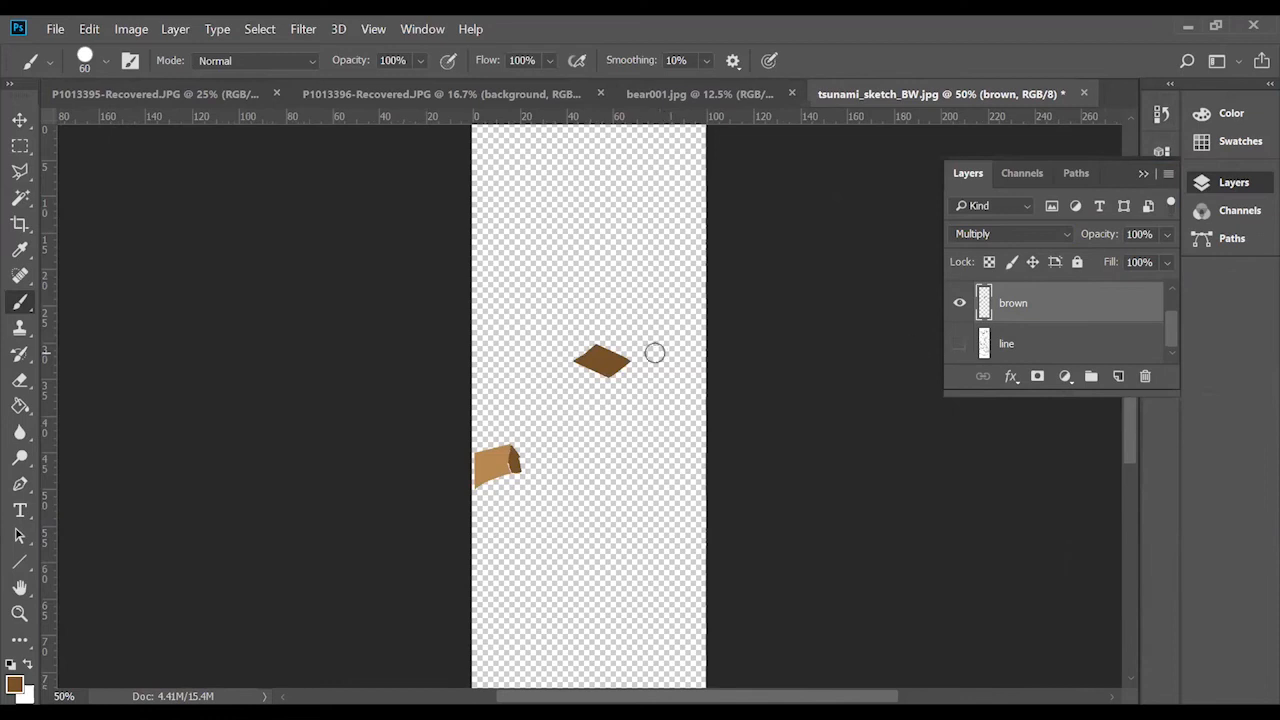
{"action": "key", "text": "ctrl+plus"}
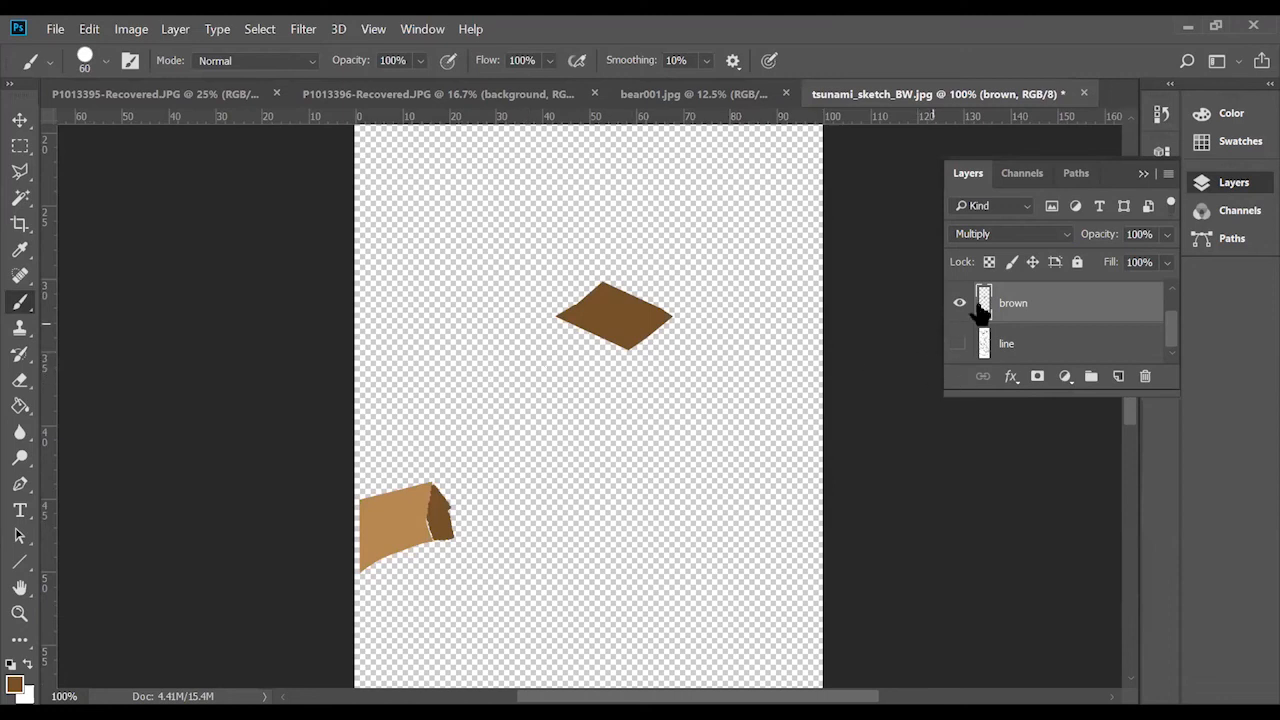
Toggle the visibility of the brown and line layers to compare what each one contains.
{"action": "scroll", "coordinate": [1172, 313], "scroll_direction": "up", "scroll_amount": 1}
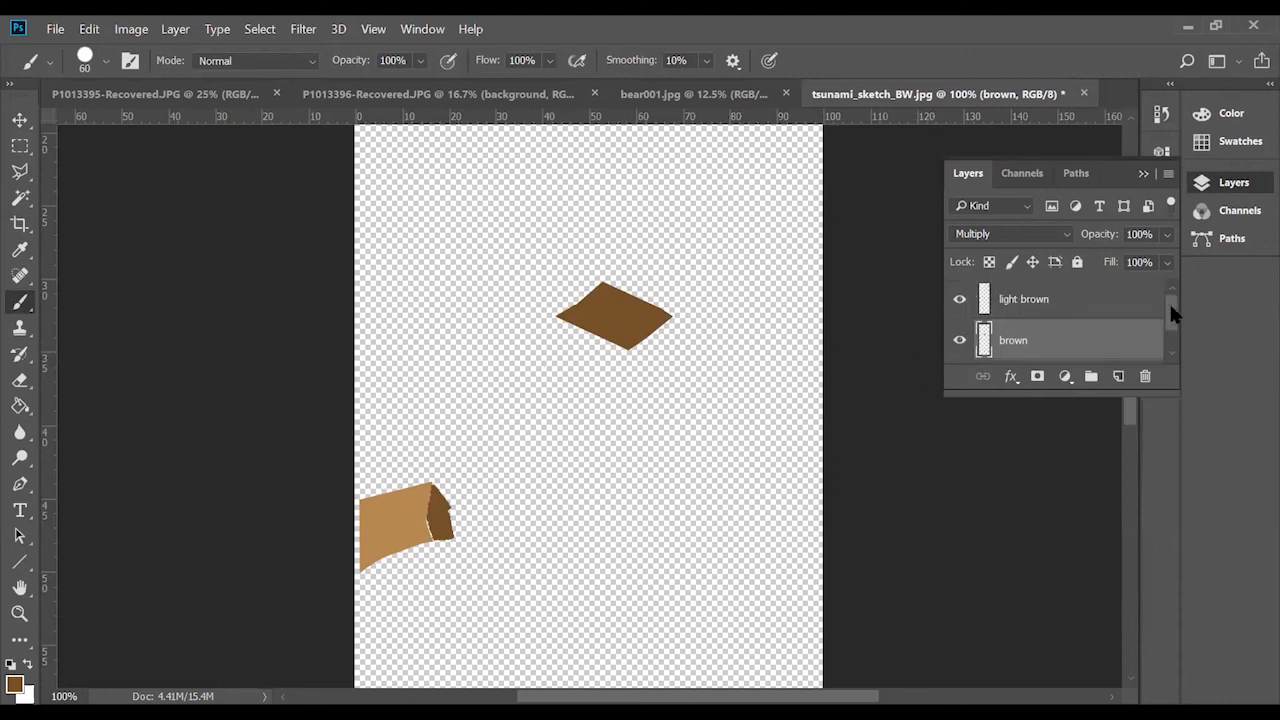
{"action": "left_click", "coordinate": [960, 340]}
{"action": "left_click", "coordinate": [960, 340]}
{"action": "scroll", "coordinate": [1175, 348], "scroll_direction": "down", "scroll_amount": 1}
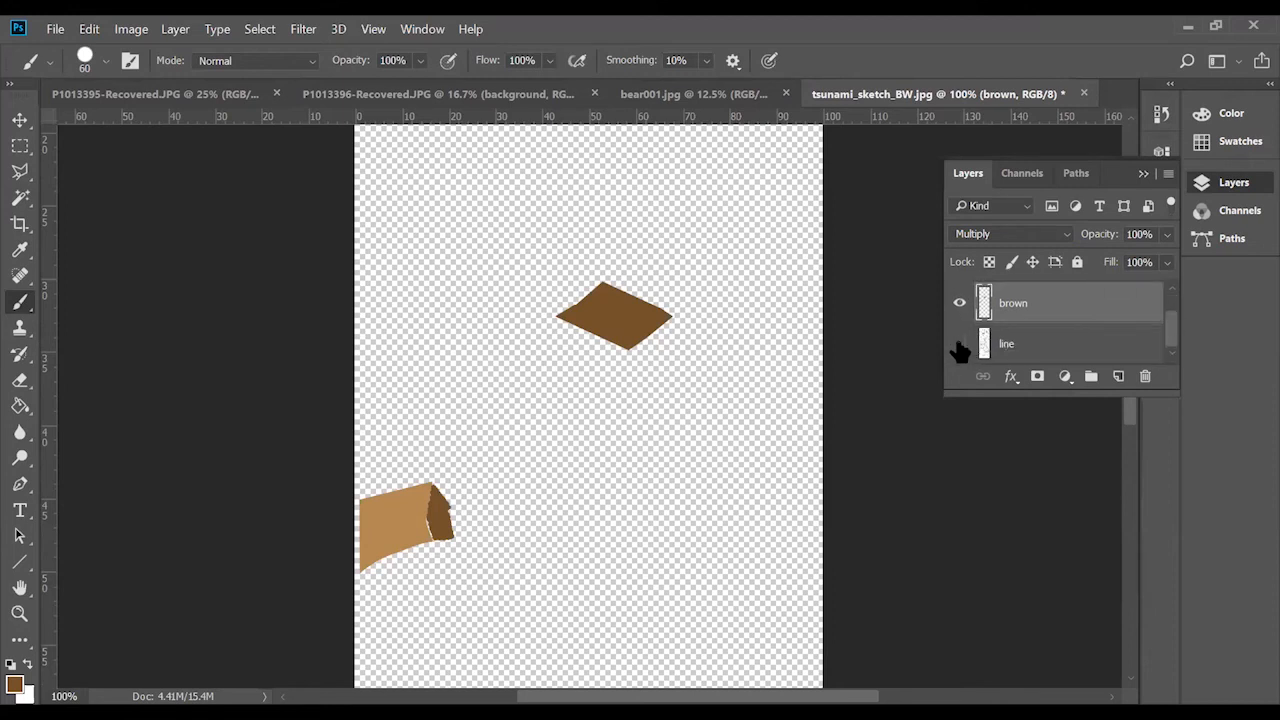
{"action": "left_click", "coordinate": [960, 344]}
{"action": "left_click", "coordinate": [960, 344]}
{"action": "mouse_move", "coordinate": [1170, 315]}
{"action": "left_mouse_down"}
{"action": "mouse_move", "coordinate": [1178, 330]}
{"action": "mouse_move", "coordinate": [1178, 298]}
{"action": "left_mouse_up"}
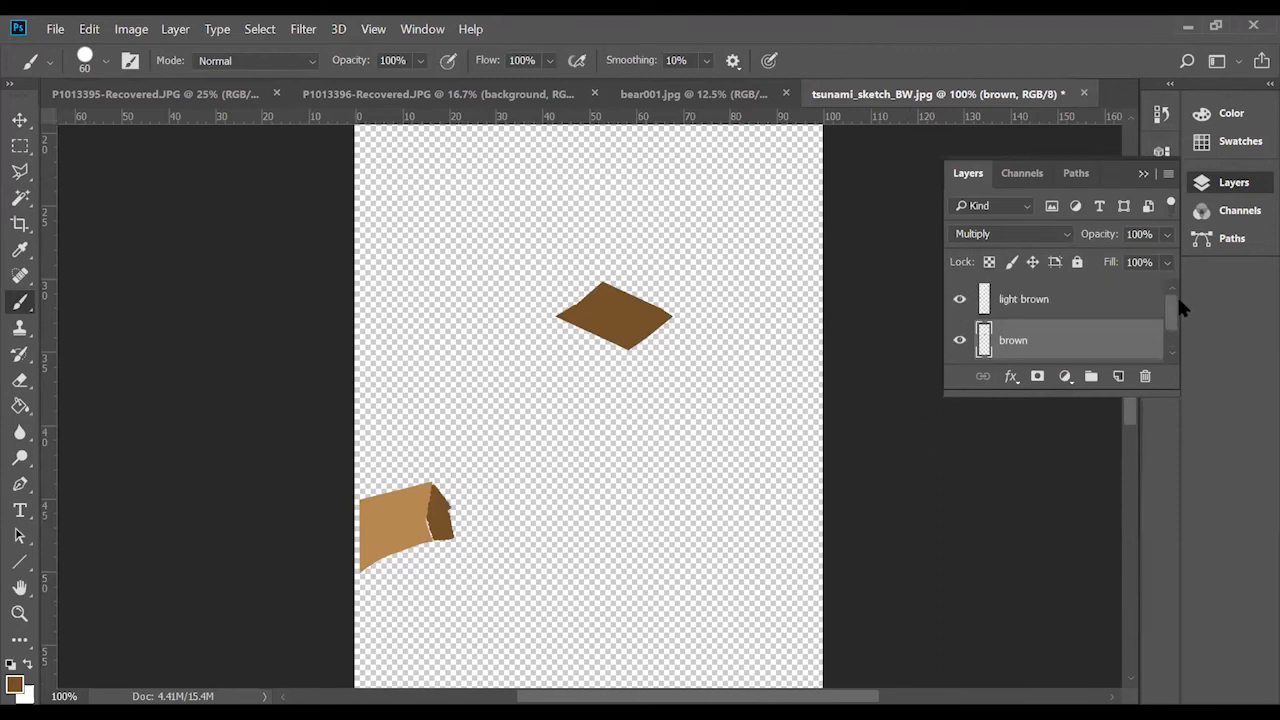
With the light brown layer hidden, lock the brown layer's transparent pixels and repaint both of its shapes in reddish brown 723c29.
{"action": "left_click", "coordinate": [960, 299]}
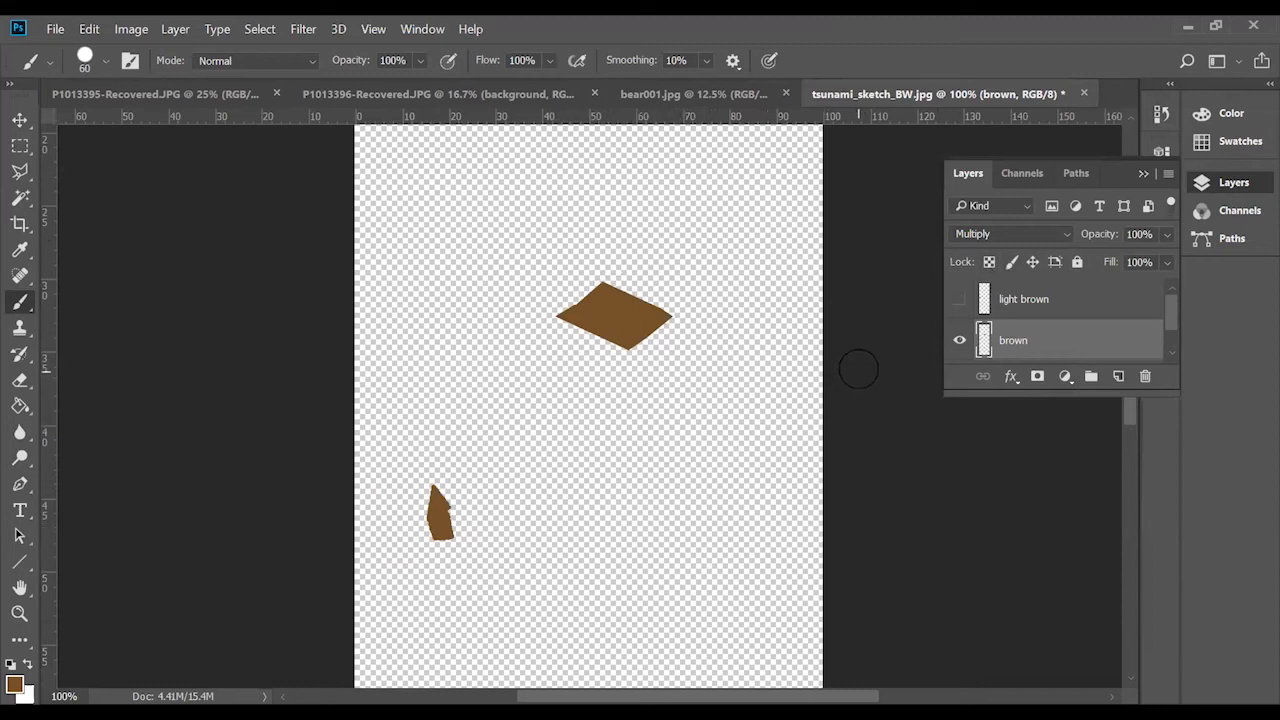
{"action": "left_click", "coordinate": [959, 300]}
{"action": "left_click", "coordinate": [14, 684]}
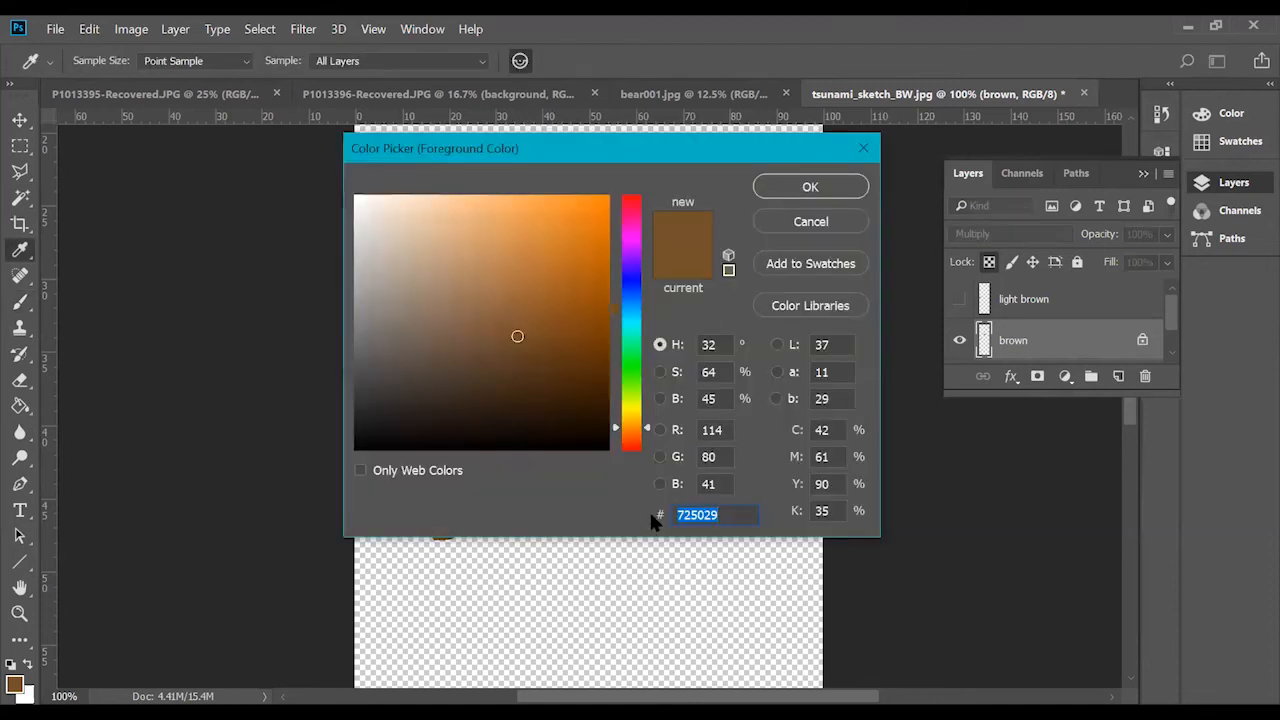
{"action": "left_click_drag", "start_coordinate": [622, 432], "coordinate": [617, 444]}
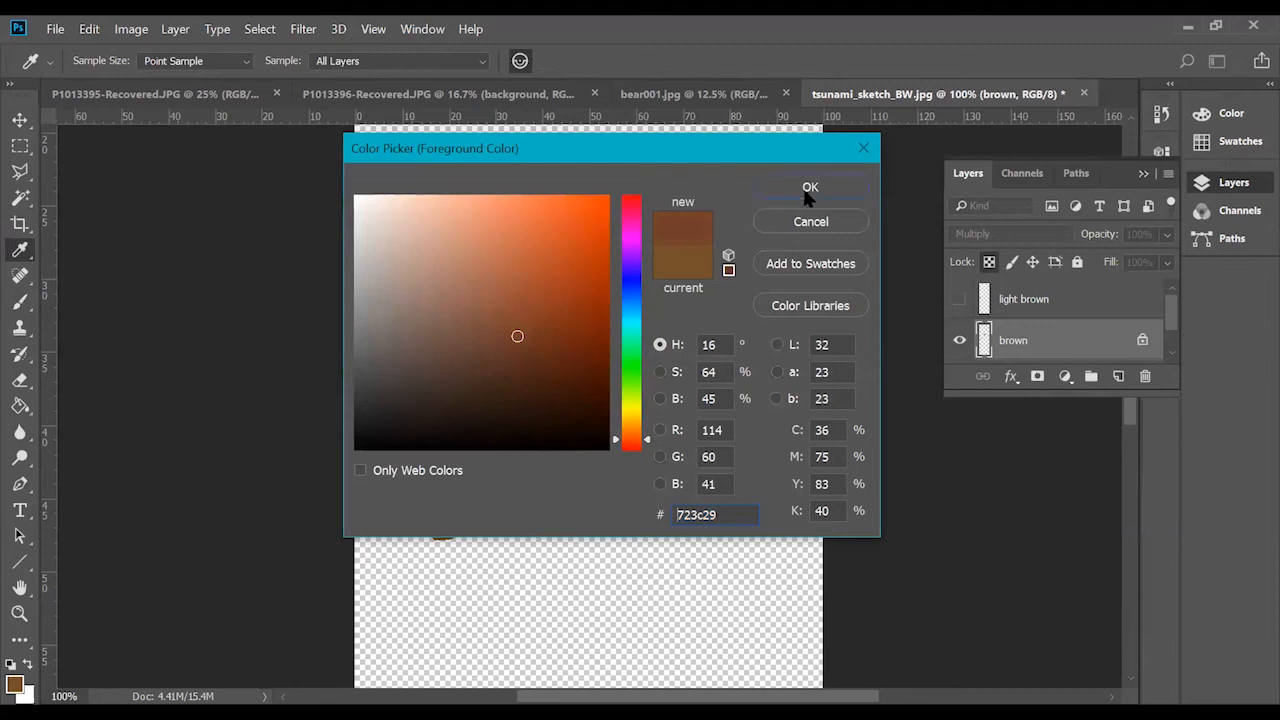
{"action": "left_click", "coordinate": [772, 195]}
{"action": "mouse_move", "coordinate": [674, 300]}
{"action": "left_mouse_down"}
{"action": "mouse_move", "coordinate": [620, 335]}
{"action": "mouse_move", "coordinate": [689, 289]}
{"action": "mouse_move", "coordinate": [514, 354]}
{"action": "left_mouse_up"}
{"action": "mouse_move", "coordinate": [440, 542]}
{"action": "left_mouse_down"}
{"action": "mouse_move", "coordinate": [427, 483]}
{"action": "mouse_move", "coordinate": [465, 530]}
{"action": "left_mouse_up"}
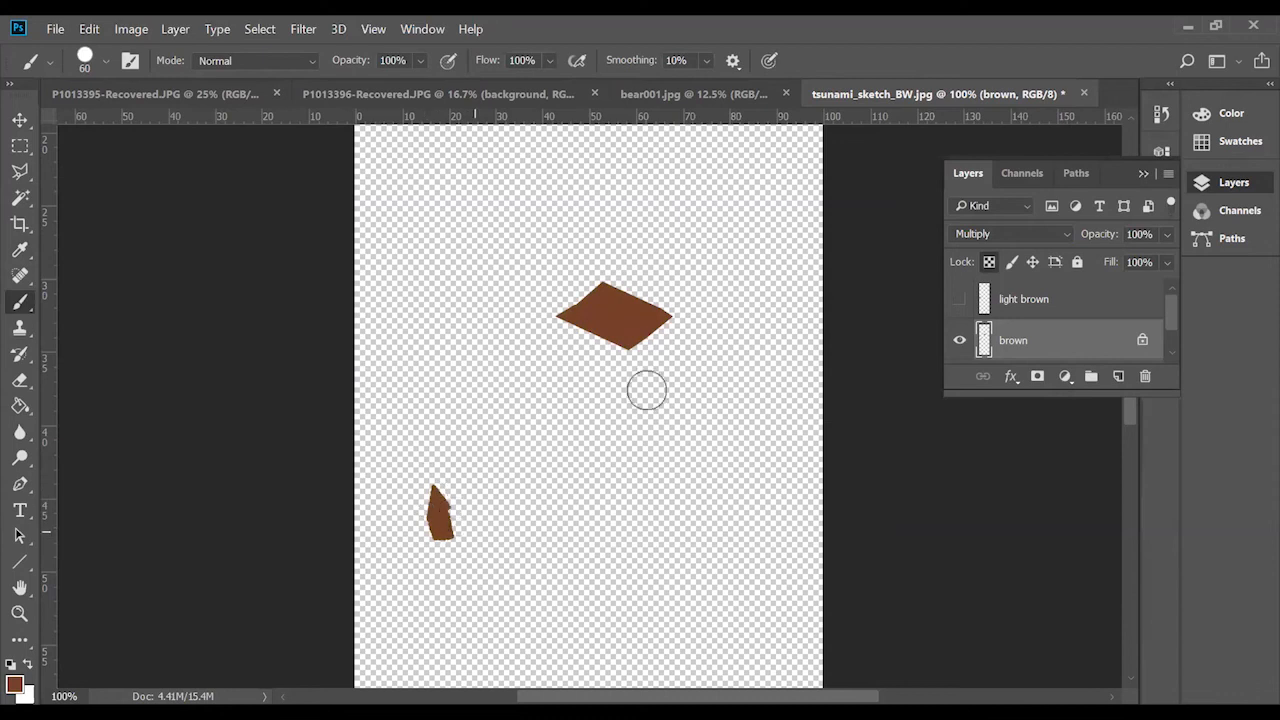
Show the light brown and line layers to check the recolored areas against the sketch.
{"action": "left_click", "coordinate": [959, 299]}
{"action": "scroll", "coordinate": [1030, 340], "scroll_direction": "down", "scroll_amount": 1}
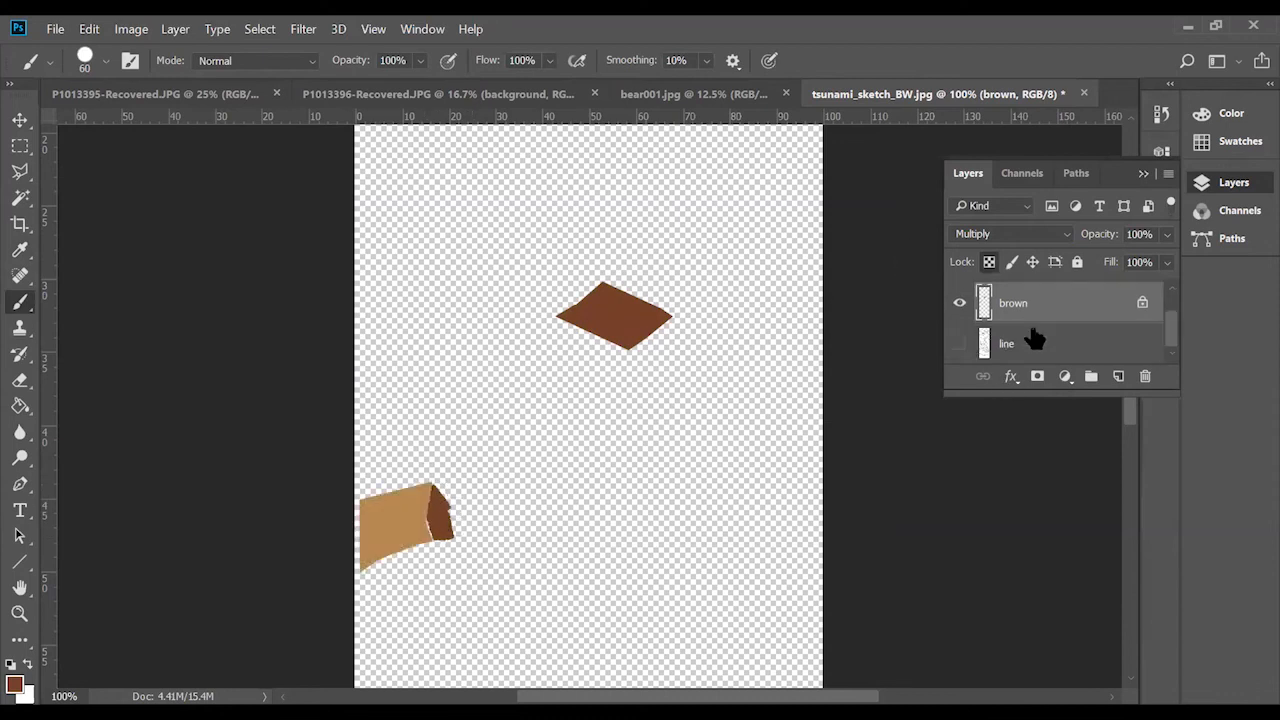
{"action": "left_click", "coordinate": [959, 345]}
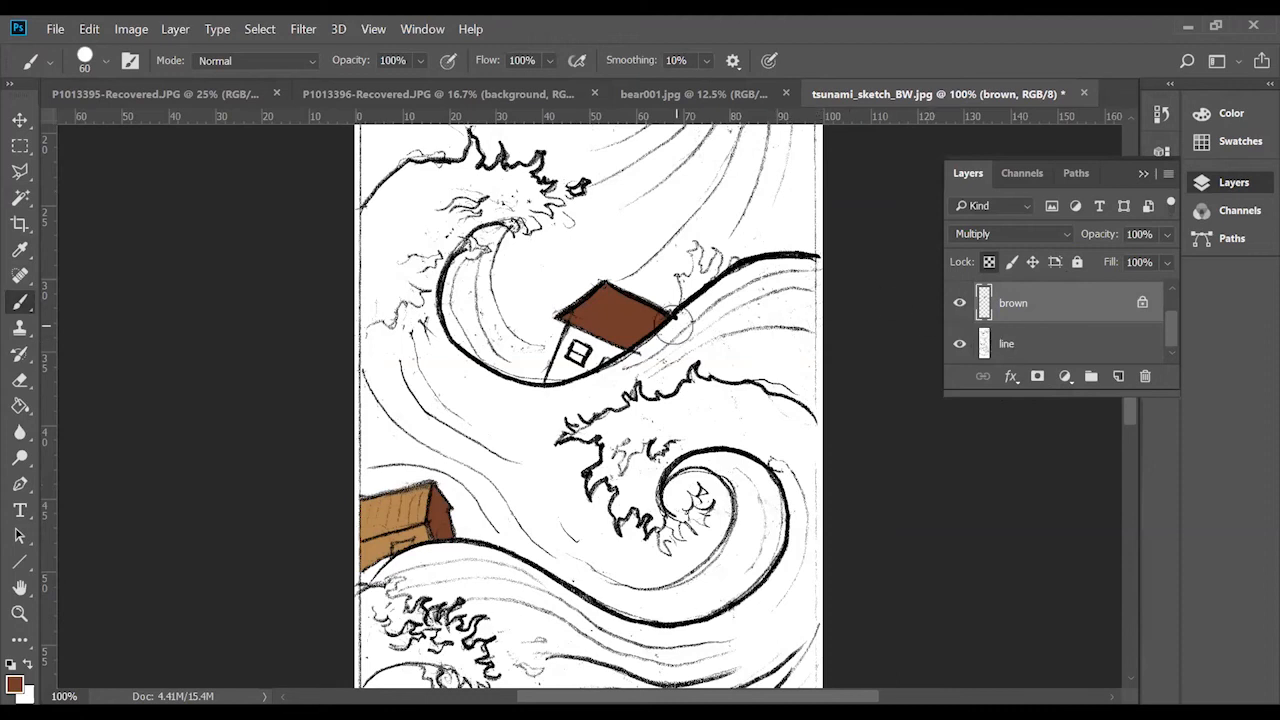
Set the foreground color to black 000000 and brush it over both shapes on the transparency-locked brown layer.
{"action": "left_click", "coordinate": [14, 684]}
{"action": "type", "text": "000000"}
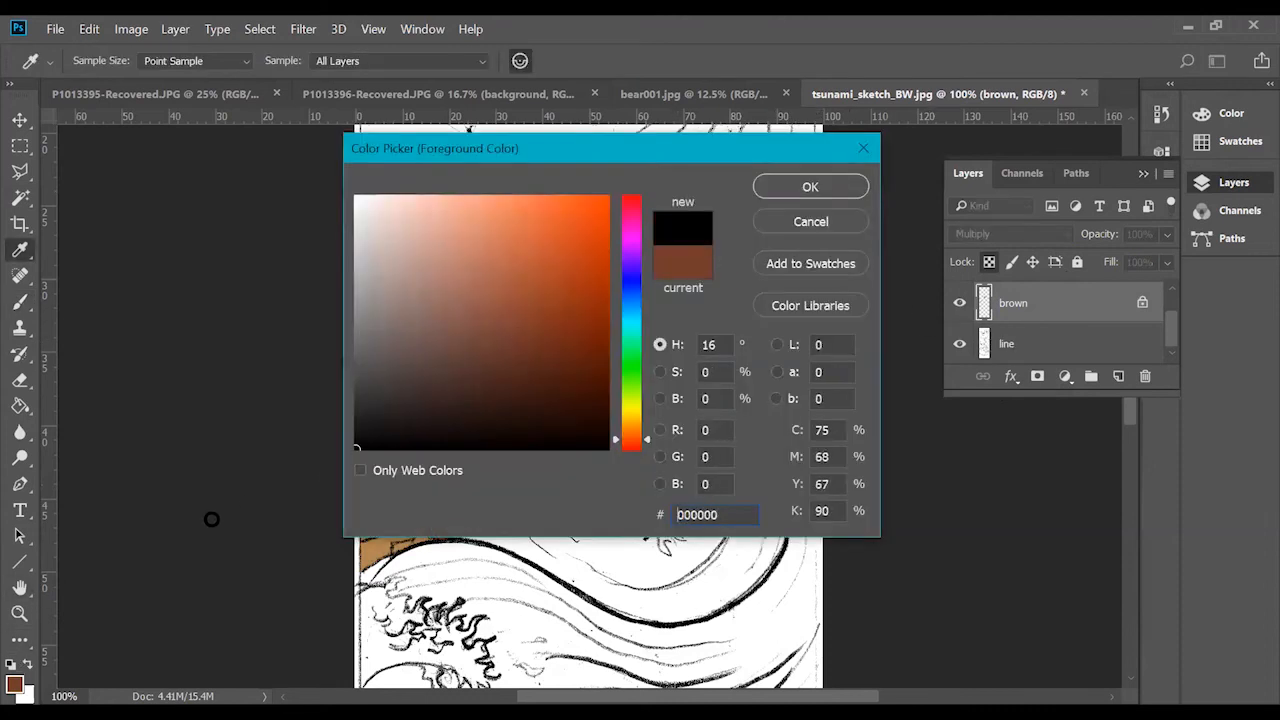
{"action": "left_click", "coordinate": [810, 187]}
{"action": "mouse_move", "coordinate": [601, 333]}
{"action": "left_mouse_down"}
{"action": "mouse_move", "coordinate": [585, 325]}
{"action": "mouse_move", "coordinate": [645, 312]}
{"action": "left_mouse_up"}
{"action": "left_click", "coordinate": [605, 290]}
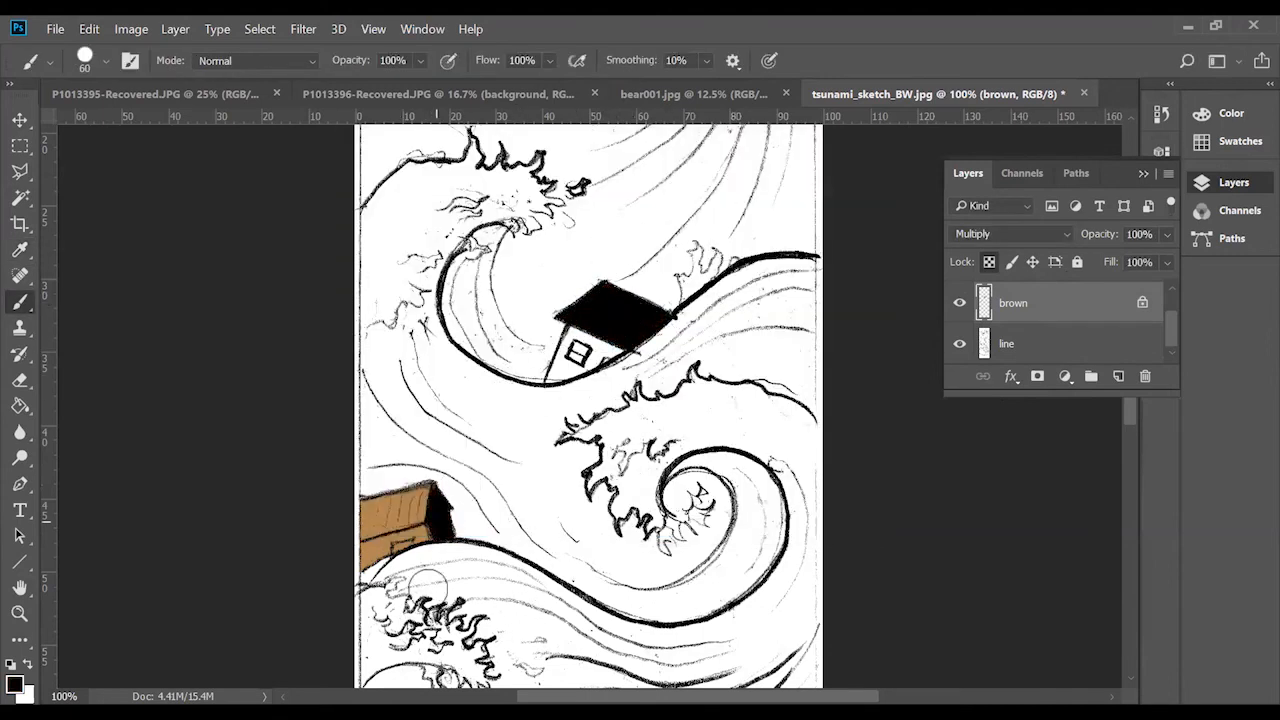
Hide the line and light brown layers to inspect the black shapes on their own, and move the Layers panel aside.
{"action": "left_click", "coordinate": [959, 344]}
{"action": "left_click_drag", "start_coordinate": [1178, 330], "coordinate": [1176, 304]}
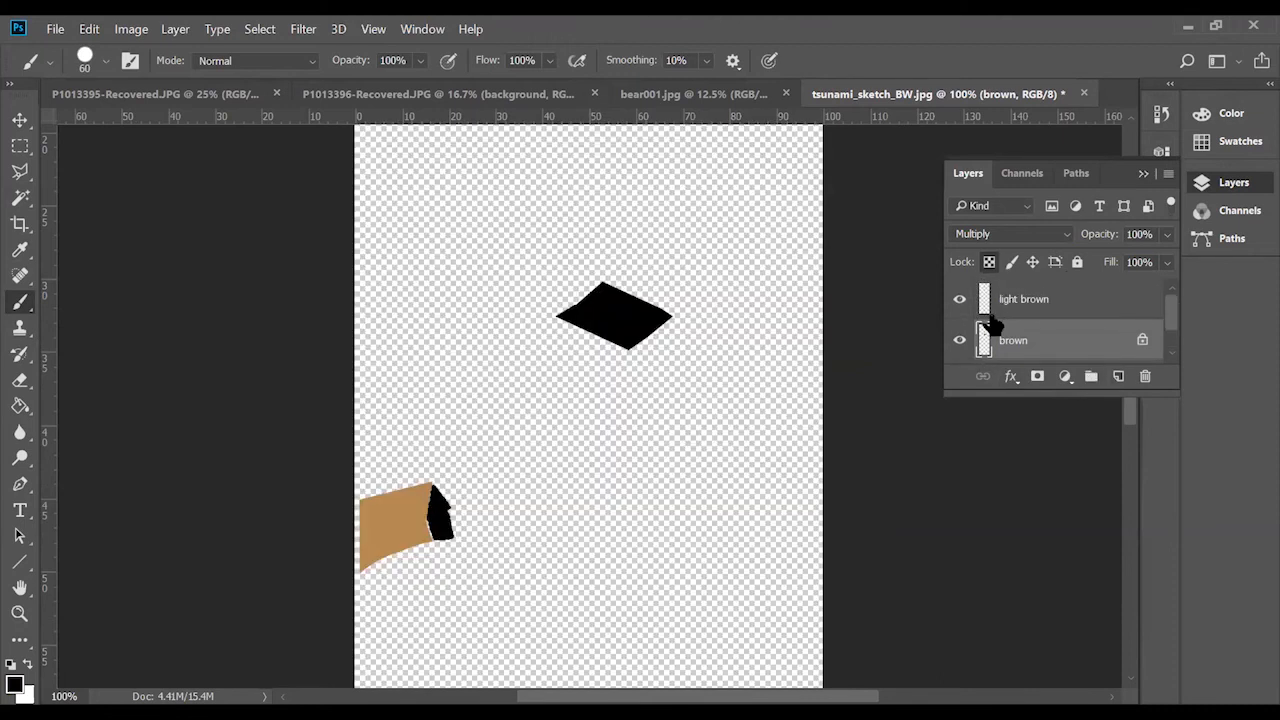
{"action": "left_click", "coordinate": [960, 302]}
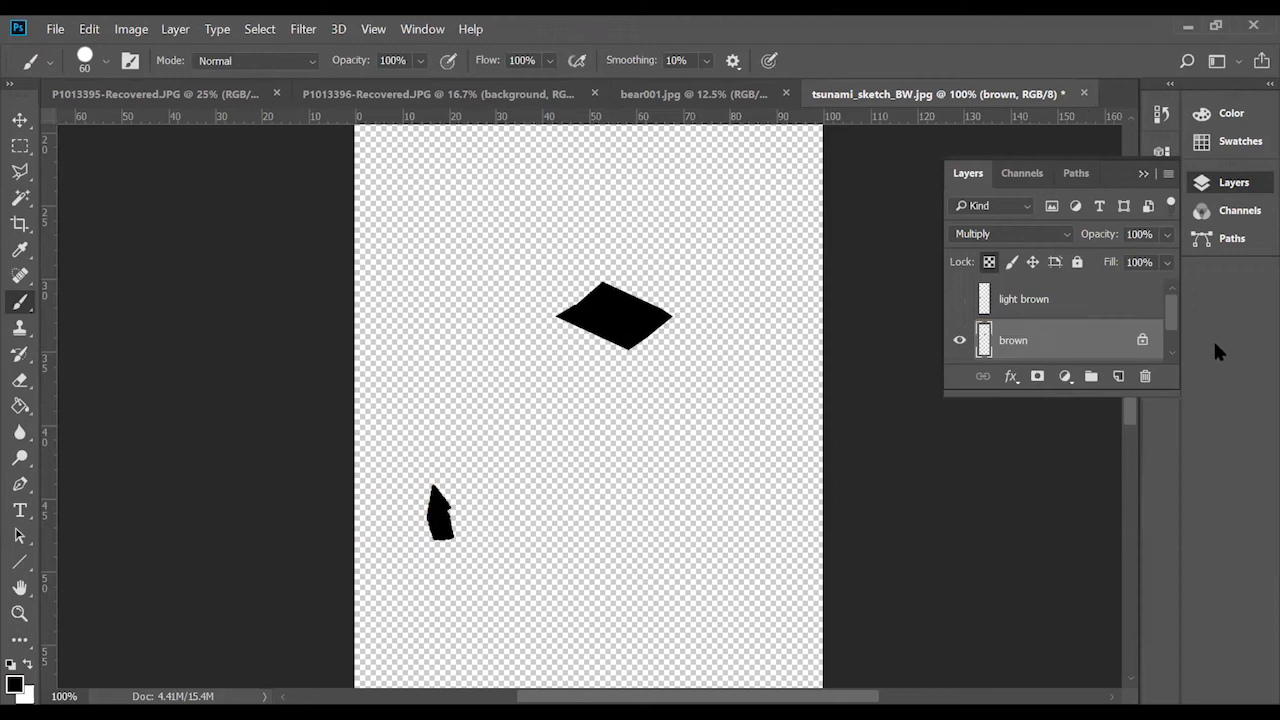
{"action": "left_click_drag", "start_coordinate": [1167, 313], "coordinate": [1174, 496]}
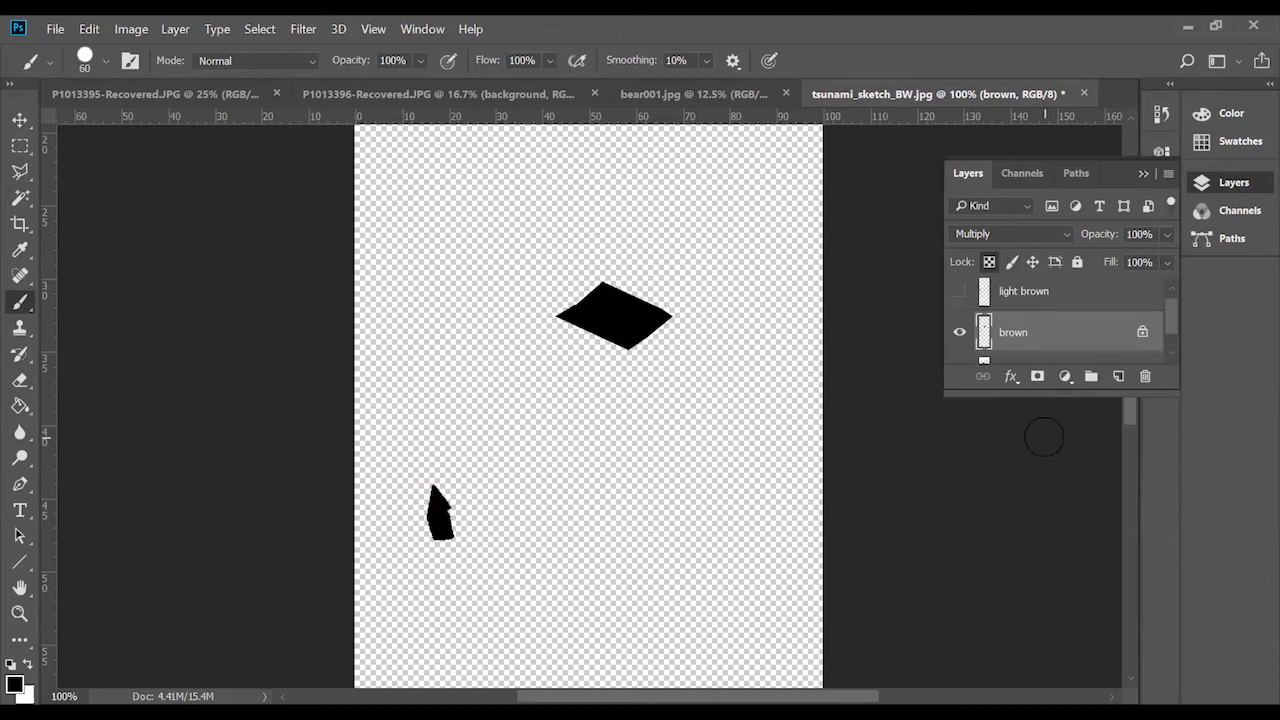
{"action": "left_click_drag", "start_coordinate": [1119, 180], "coordinate": [1160, 366]}
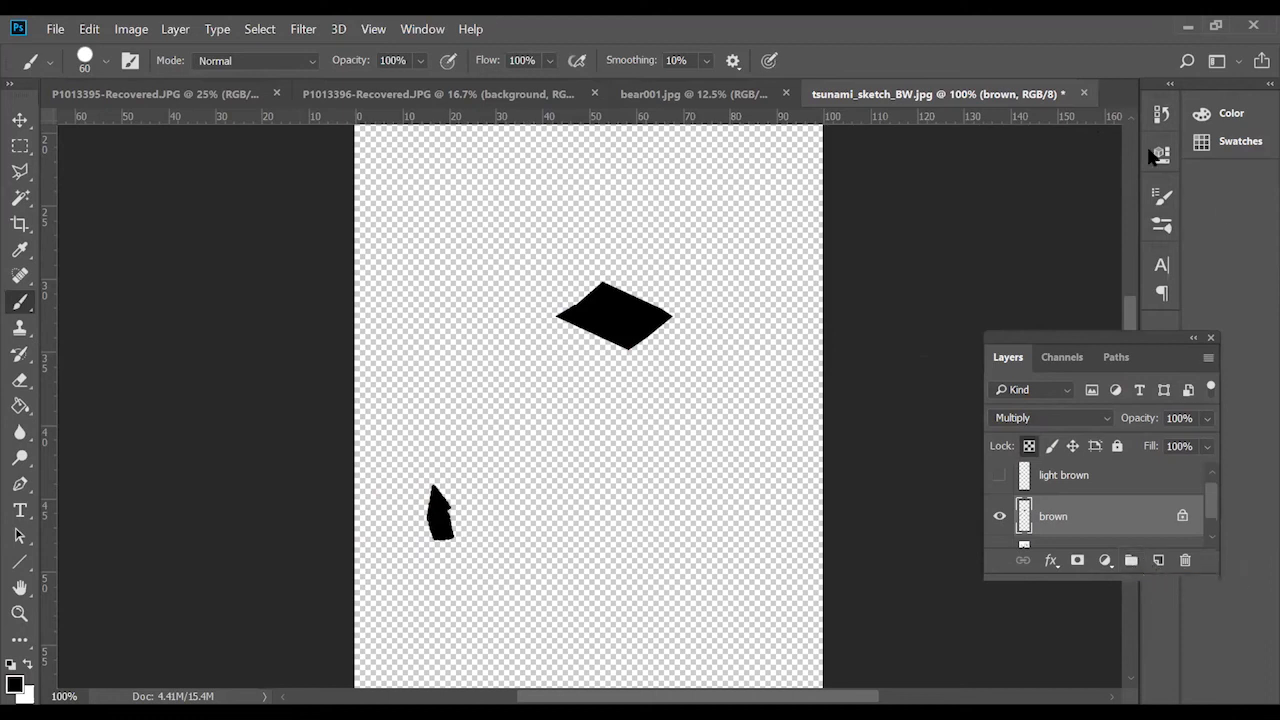
Revert the black repaint by returning to the previous Brush Tool history state.
{"action": "left_click", "coordinate": [1163, 116]}
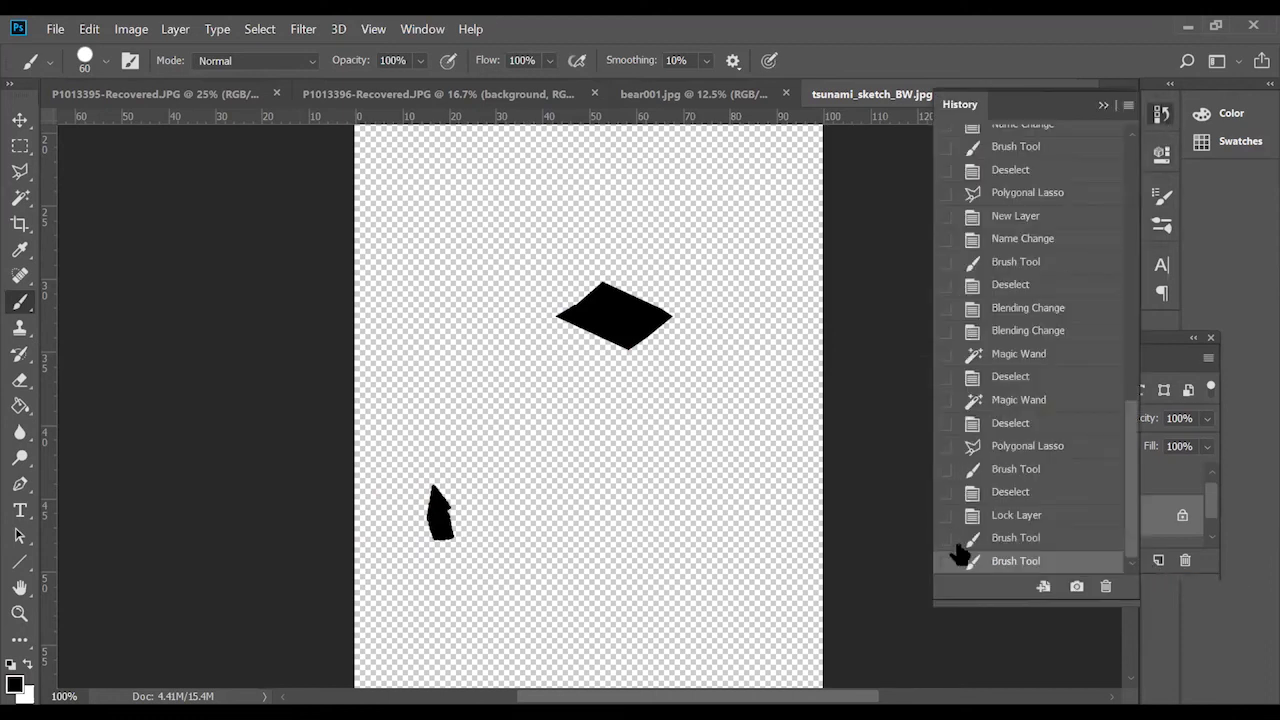
{"action": "left_click", "coordinate": [1008, 537]}
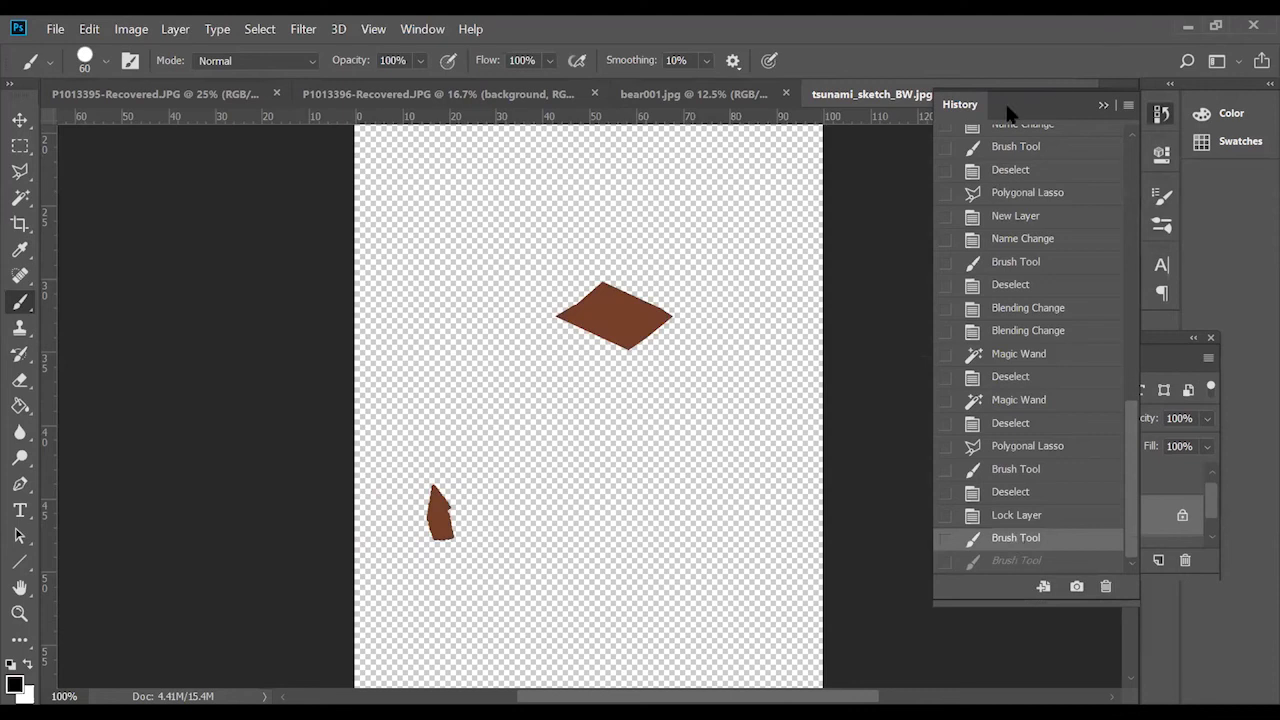
{"action": "left_click", "coordinate": [1103, 105]}
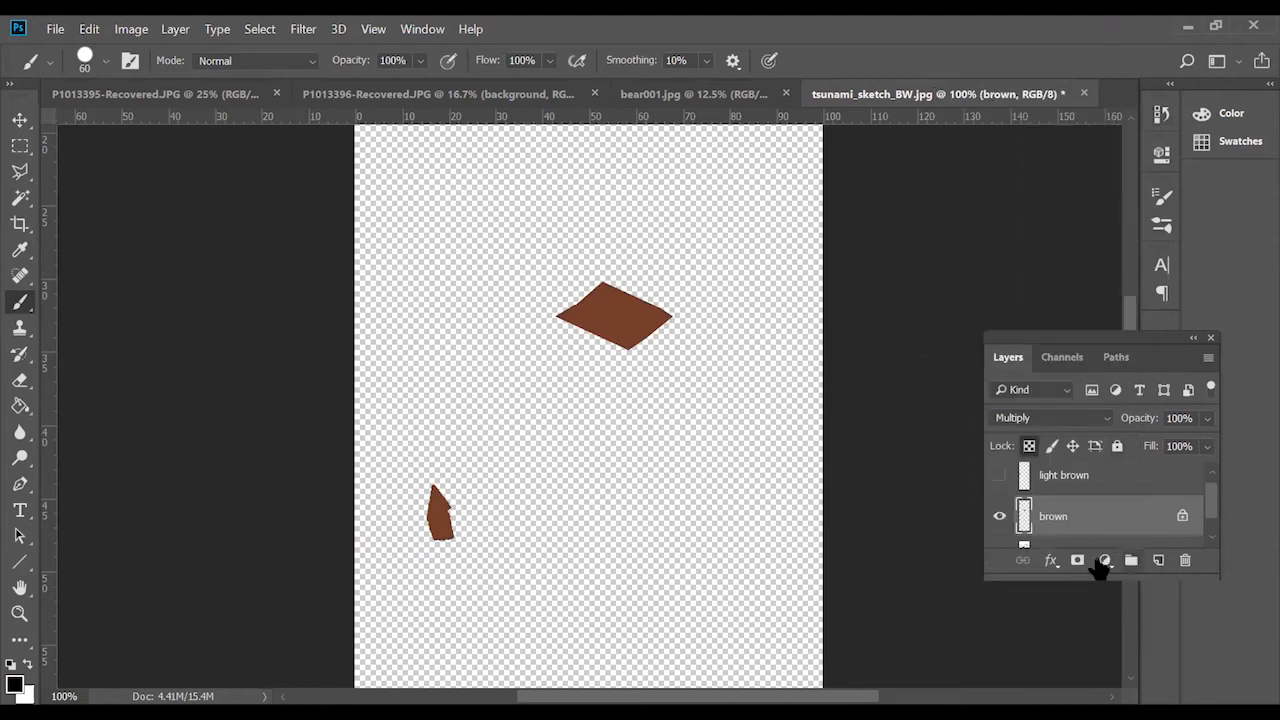
Dock the floating Layers panel group below the History and Properties icons, and expand Layers there.
{"action": "left_click_drag", "start_coordinate": [1135, 347], "coordinate": [1160, 195]}
{"action": "left_click", "coordinate": [1160, 116]}
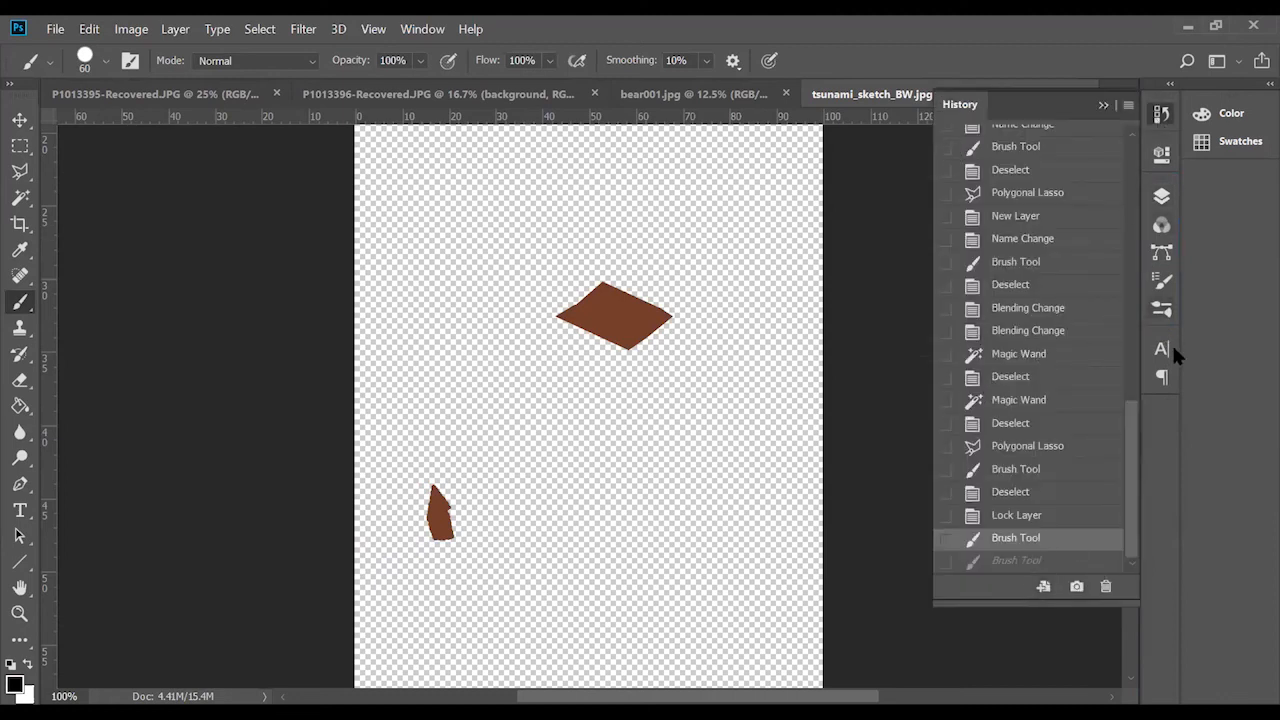
{"action": "left_click", "coordinate": [1160, 198]}
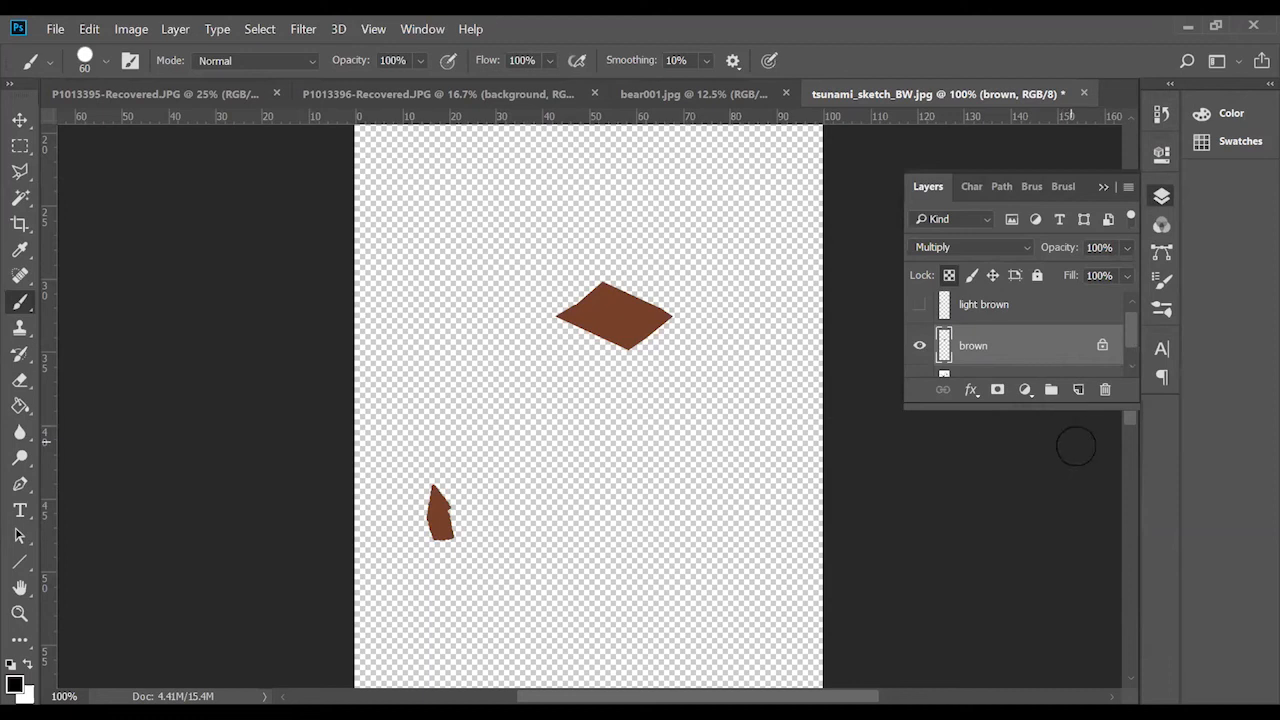
Make the line layer and the light brown layer visible again.
{"action": "scroll", "coordinate": [990, 340], "scroll_direction": "down", "scroll_amount": 1}
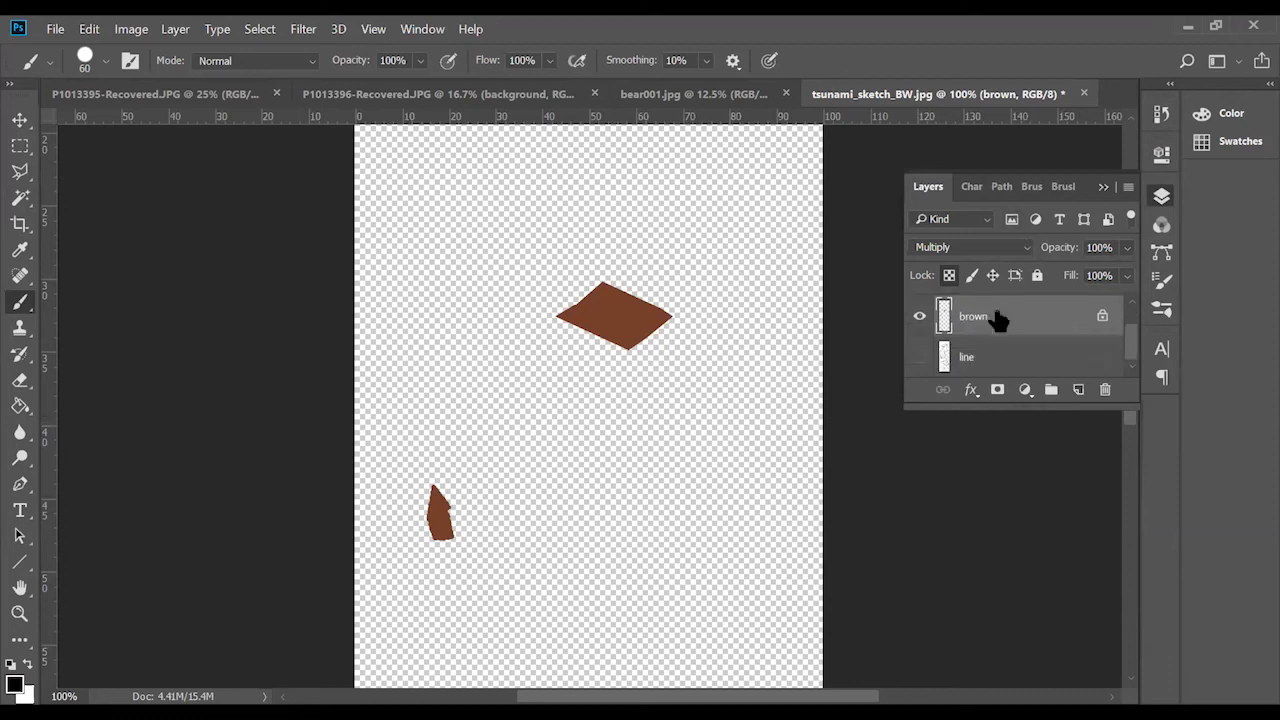
{"action": "left_click", "coordinate": [919, 358]}
{"action": "scroll", "coordinate": [958, 357], "scroll_direction": "up", "scroll_amount": 1}
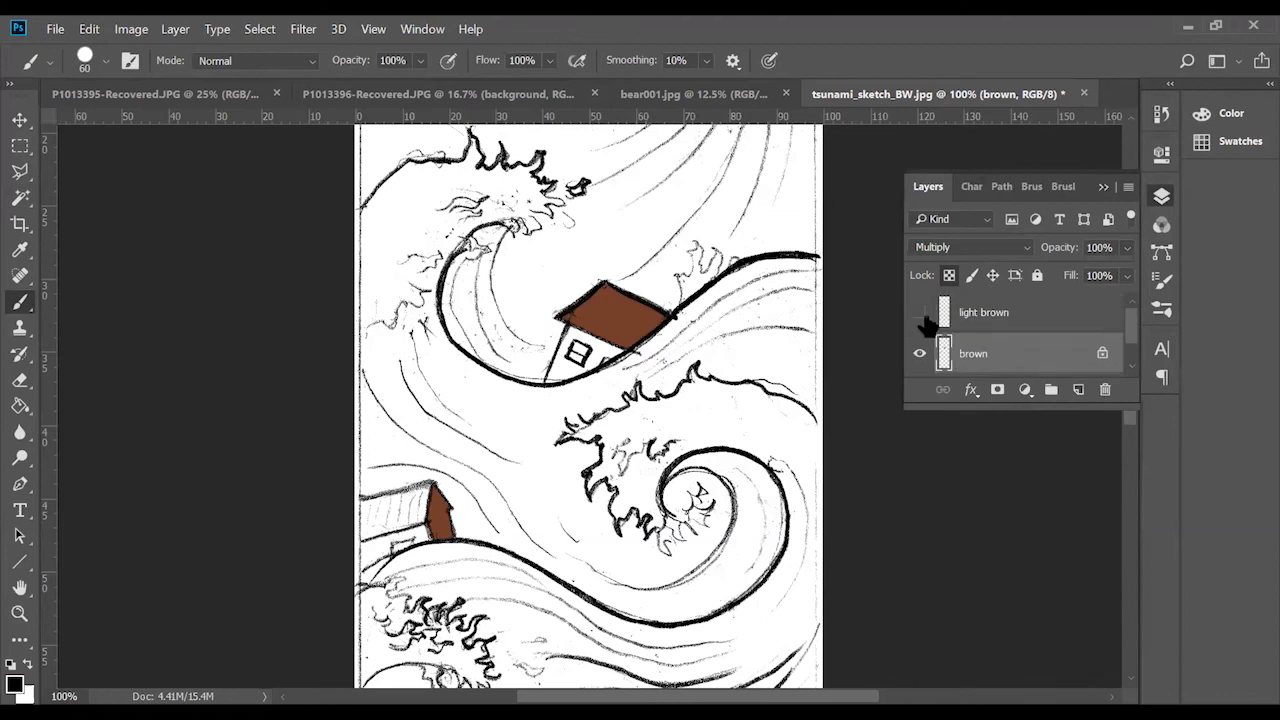
{"action": "left_click", "coordinate": [919, 312]}
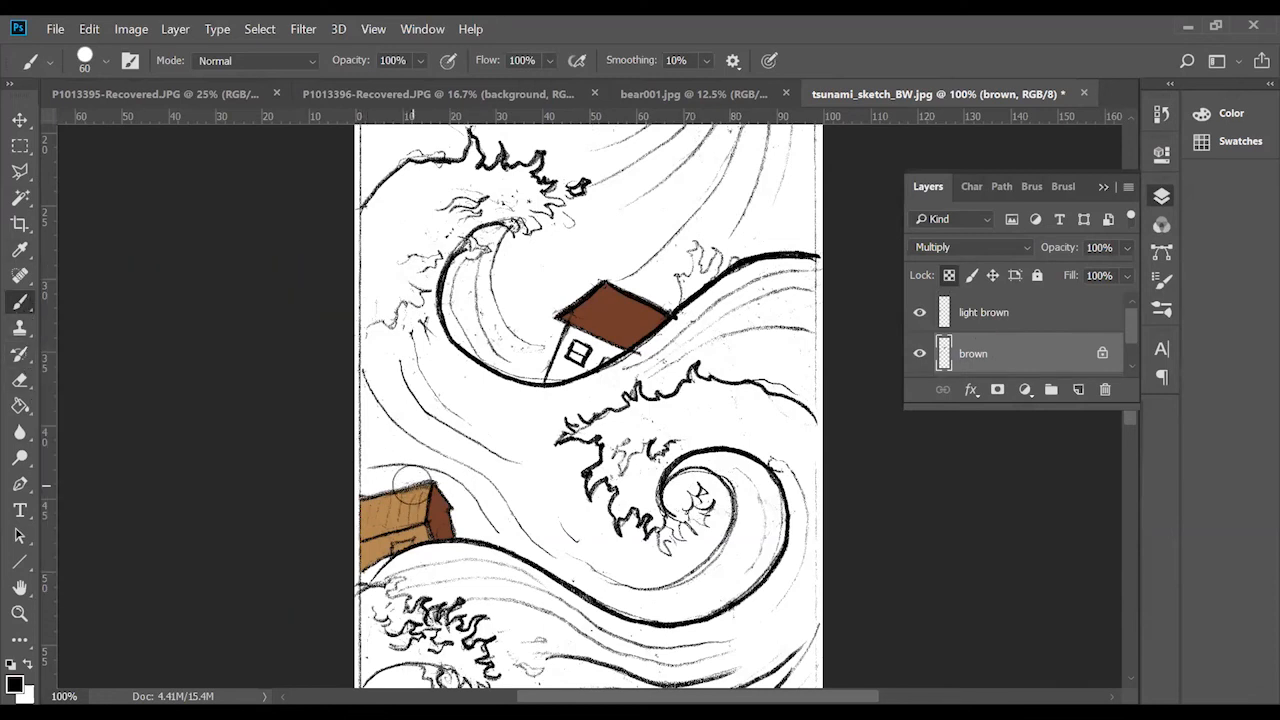
Reduce the brush size to 7 and unlock the brown layer's transparent pixels.
{"action": "key", "text": "bracketleft"}
{"action": "key", "text": "bracketleft"}
{"action": "key", "text": "bracketleft"}
{"action": "key", "text": "bracketleft"}
{"action": "key", "text": "bracketleft"}
{"action": "key", "text": "bracketleft"}
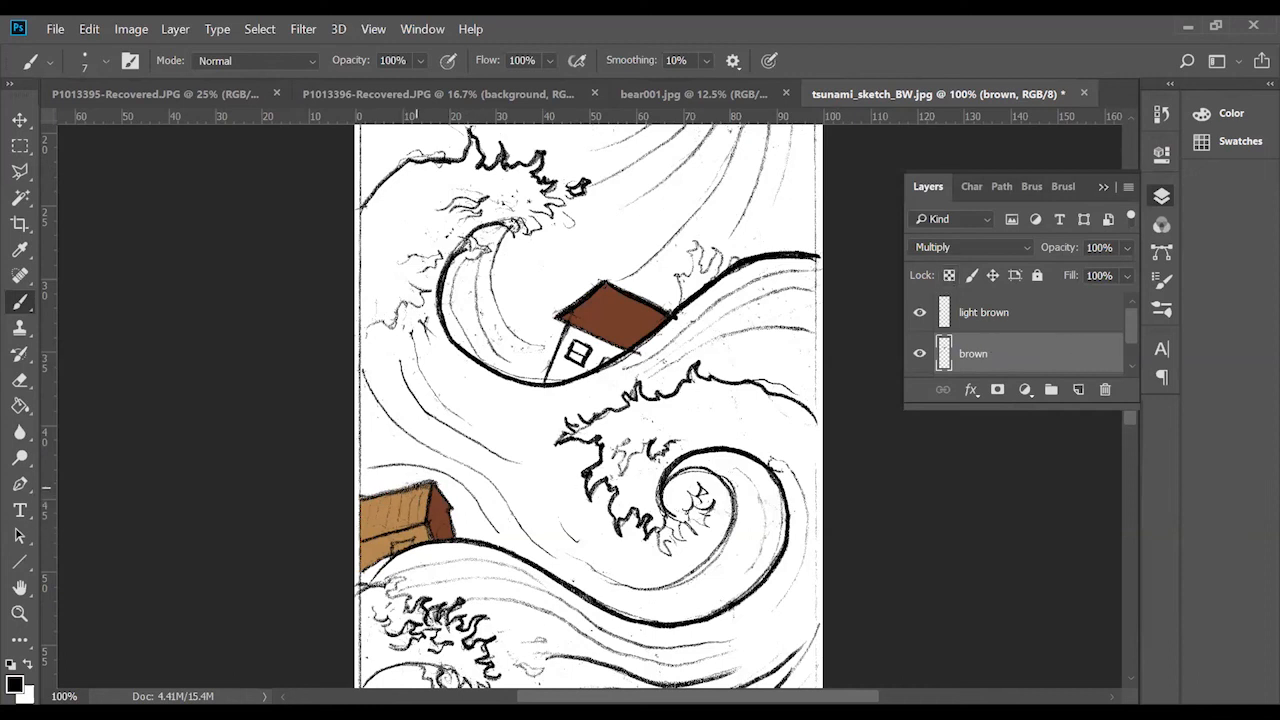
Replace a black test stroke with plank stripes on the lower house's roof, brushed in reddish brown sampled from the upper roof.
{"action": "left_click_drag", "start_coordinate": [415, 487], "coordinate": [404, 526]}
{"action": "key", "text": "ctrl+z"}
{"action": "left_click", "coordinate": [20, 250]}
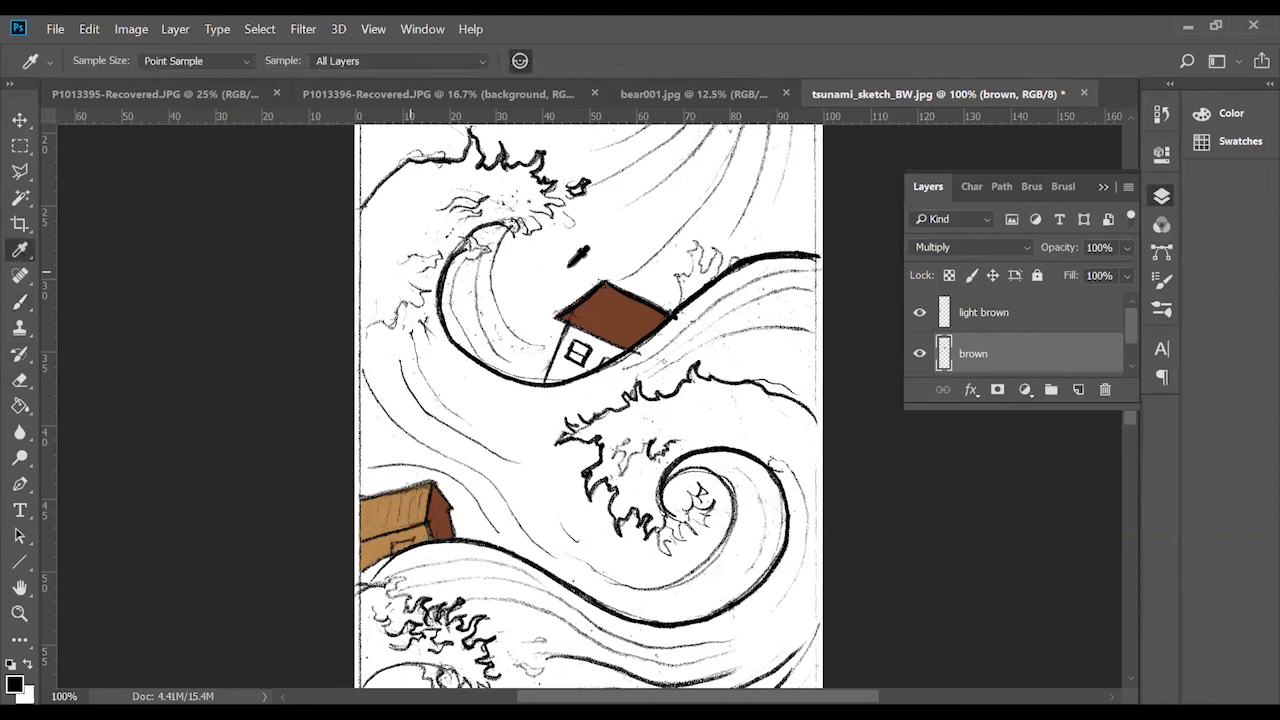
{"action": "left_click", "coordinate": [648, 316]}
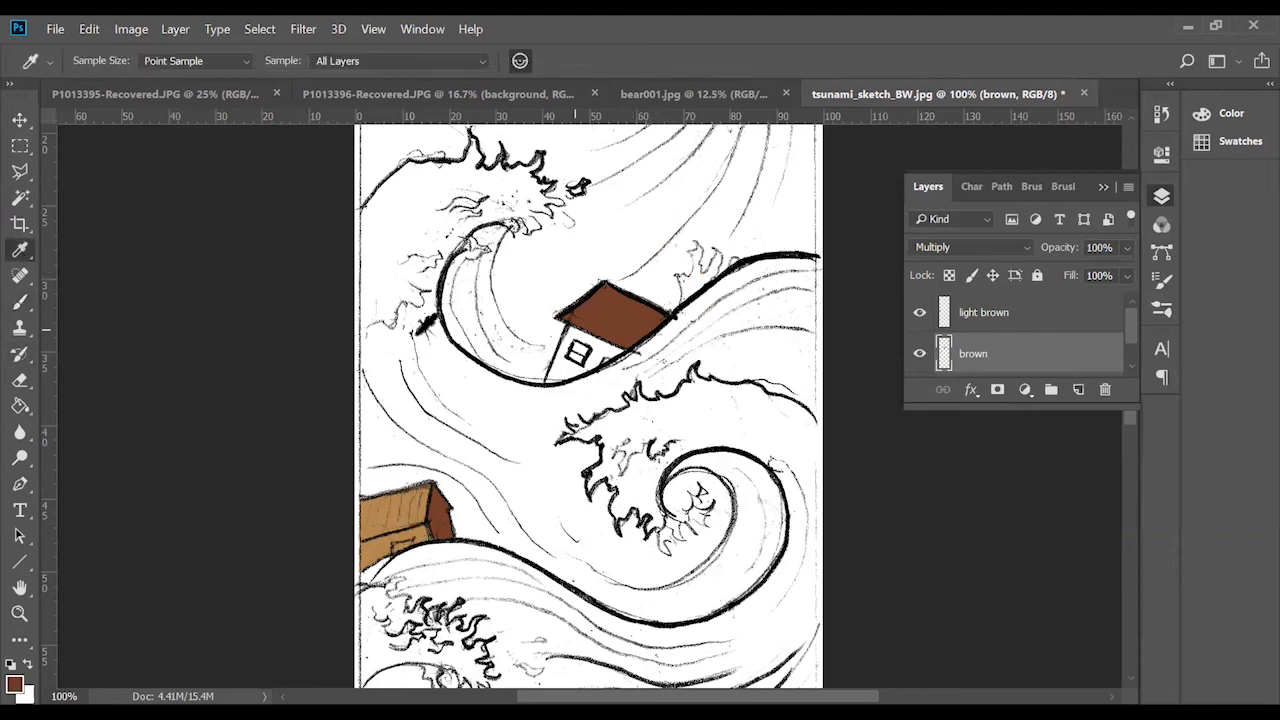
{"action": "left_click", "coordinate": [22, 301]}
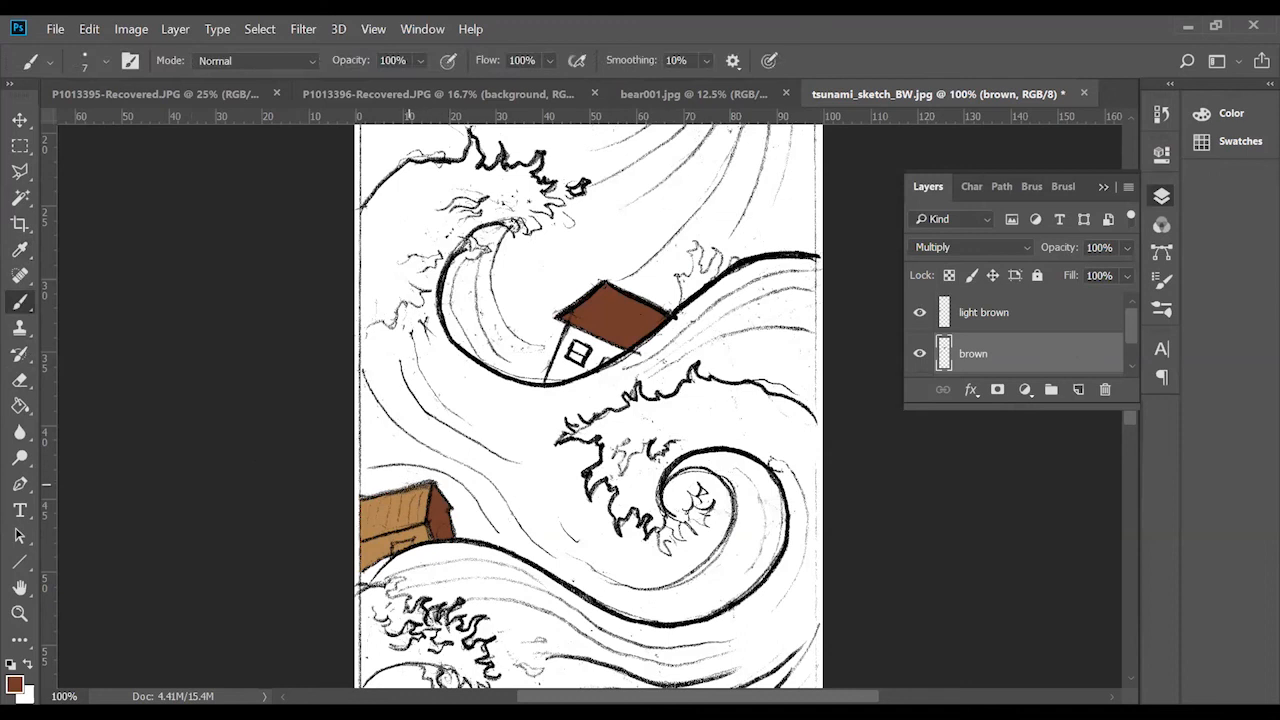
{"action": "left_click_drag", "start_coordinate": [406, 499], "coordinate": [399, 526]}
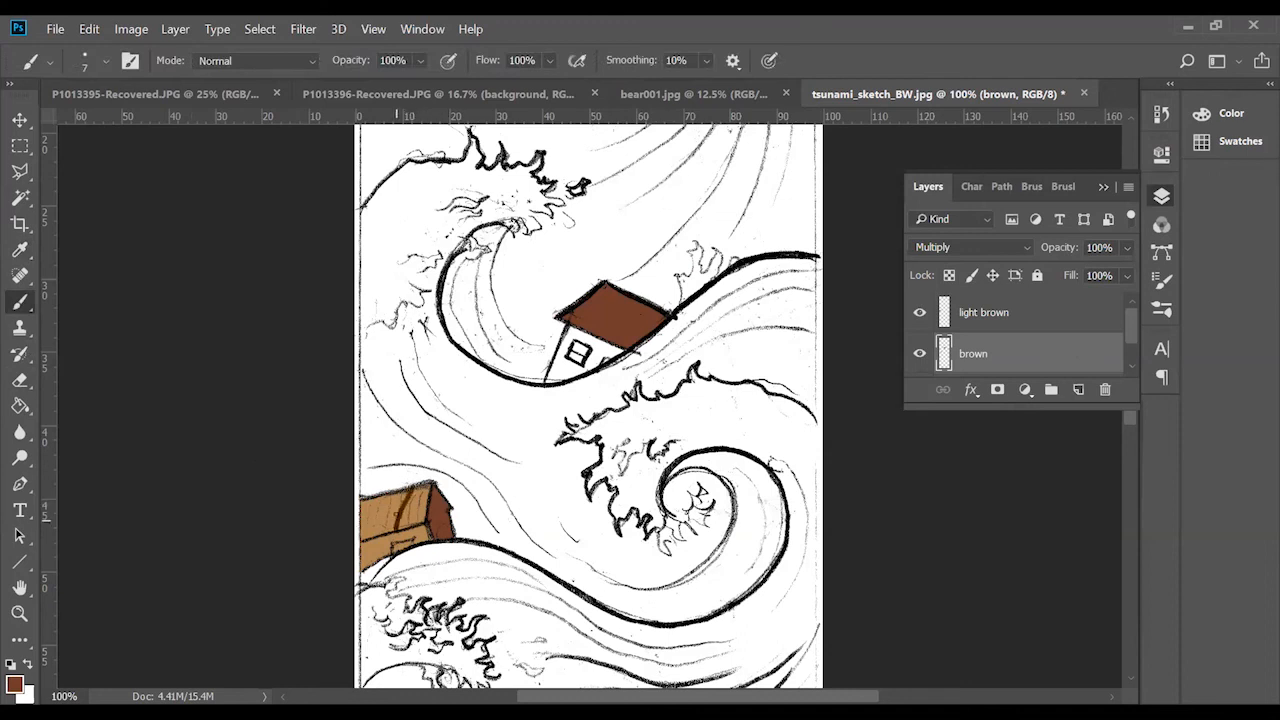
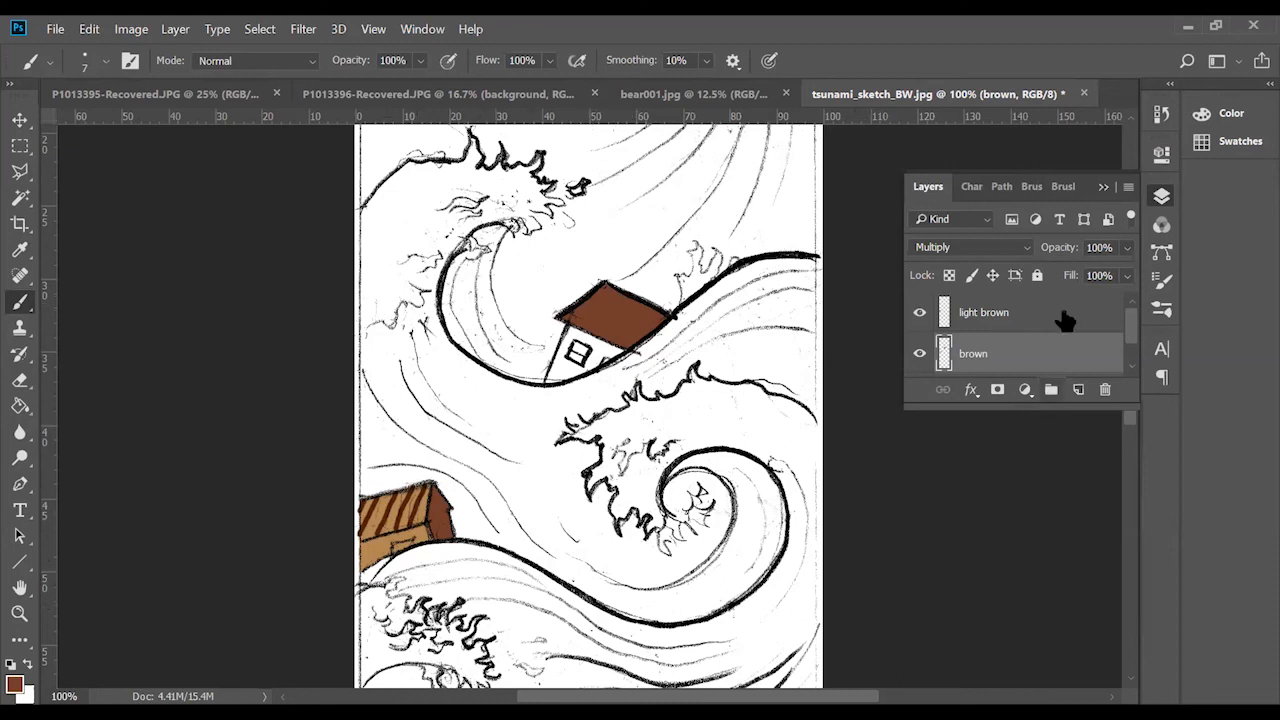
Remove the roof stripes by returning to the Unlock Layer history state.
{"action": "left_click", "coordinate": [1161, 116]}
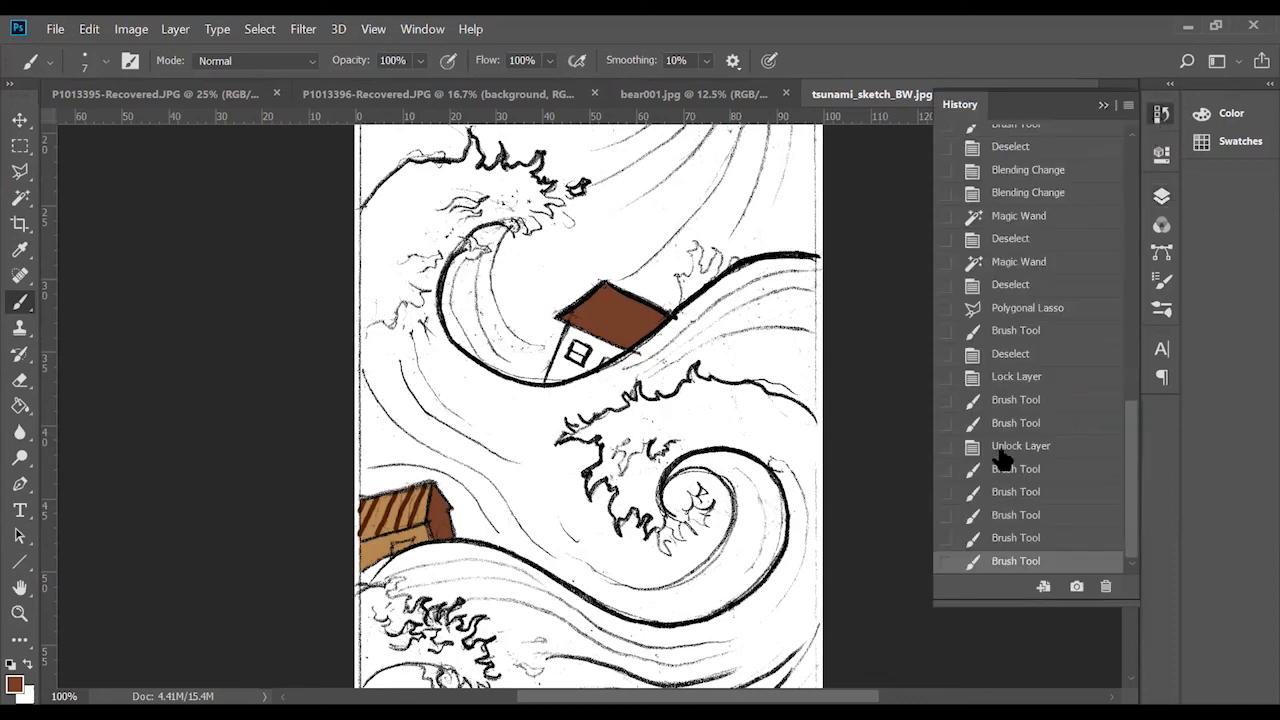
{"action": "left_click", "coordinate": [1005, 450]}
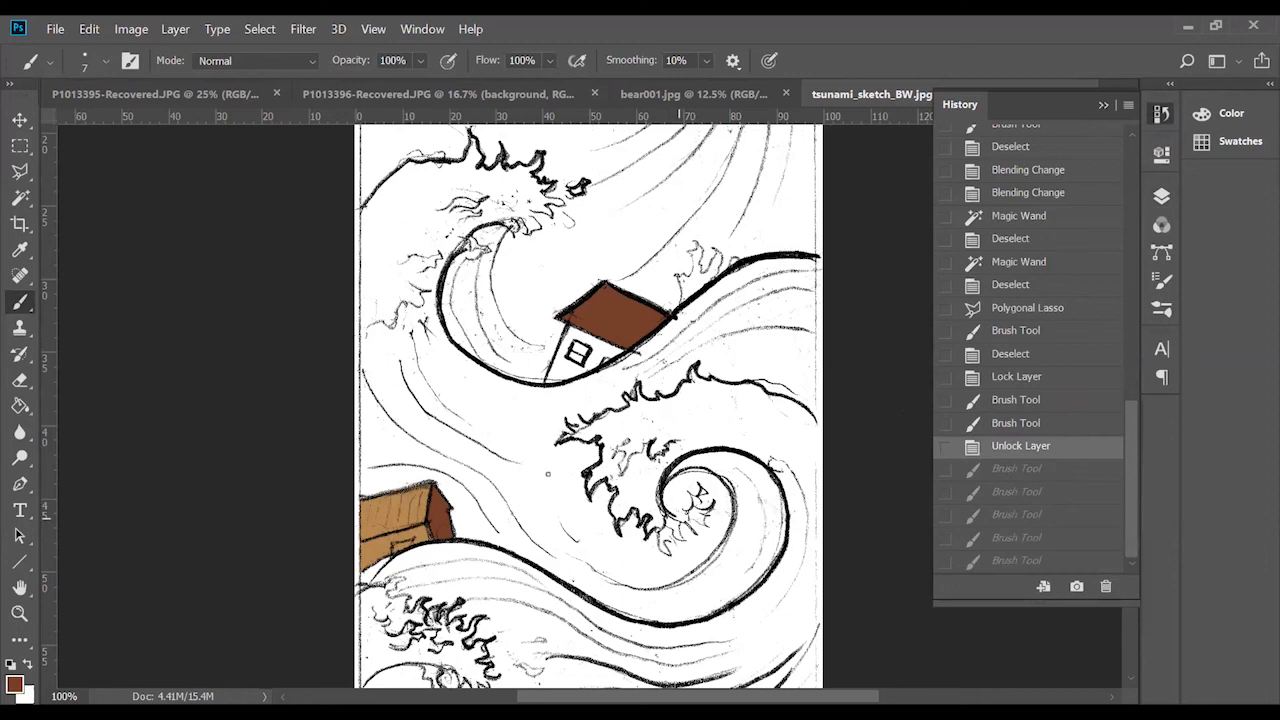
{"action": "left_click", "coordinate": [1103, 104]}
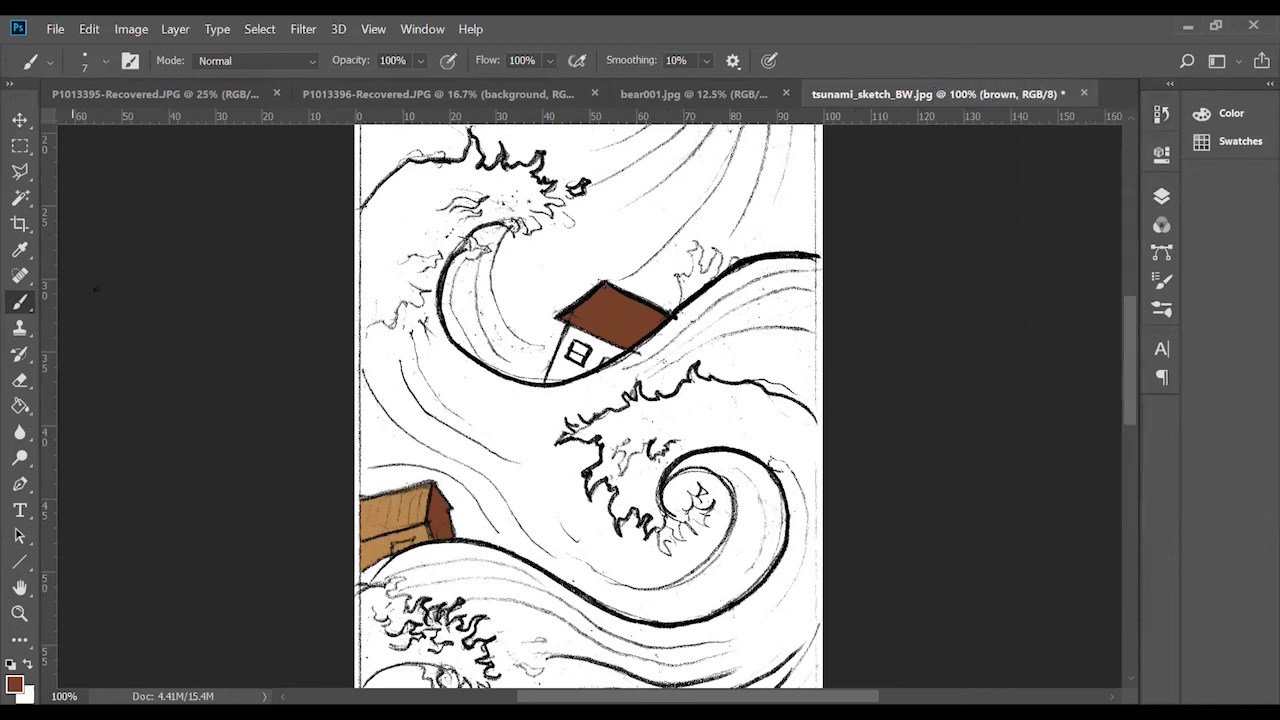
Set the brush size to 25 and sample the lower house's light brown as the painting color.
{"action": "key", "text": "ctrl+plus"}
{"action": "key", "text": "ctrl+plus"}
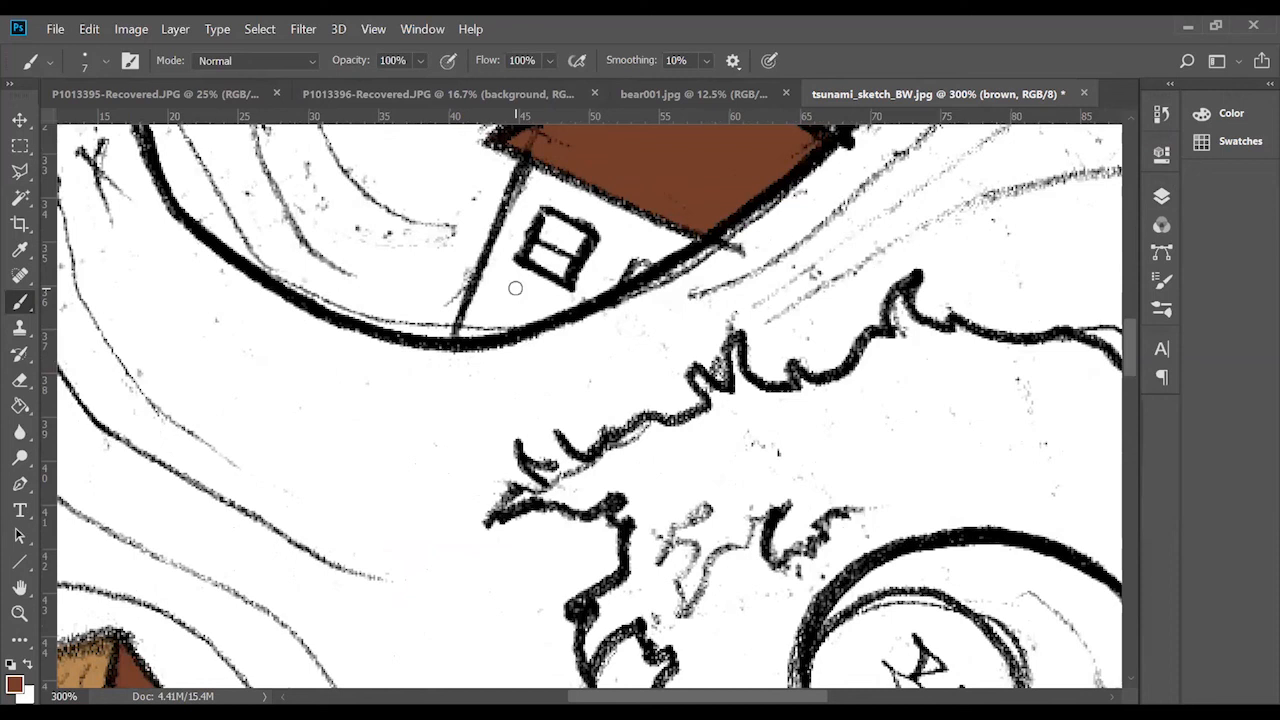
{"action": "key", "text": "bracketright"}
{"action": "key", "text": "bracketright"}
{"action": "key", "text": "bracketright"}
{"action": "key", "text": "bracketright"}
{"action": "key", "text": "bracketright"}
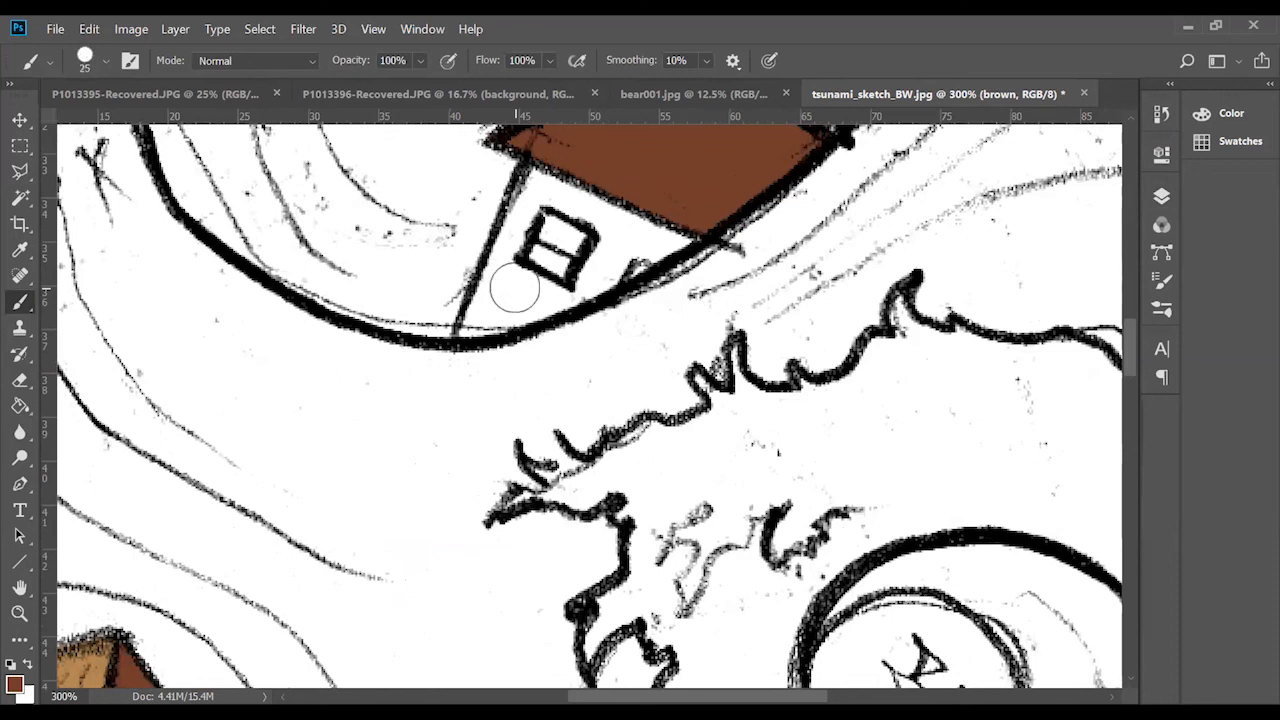
{"action": "scroll", "coordinate": [160, 470], "scroll_direction": "down", "scroll_amount": 4}
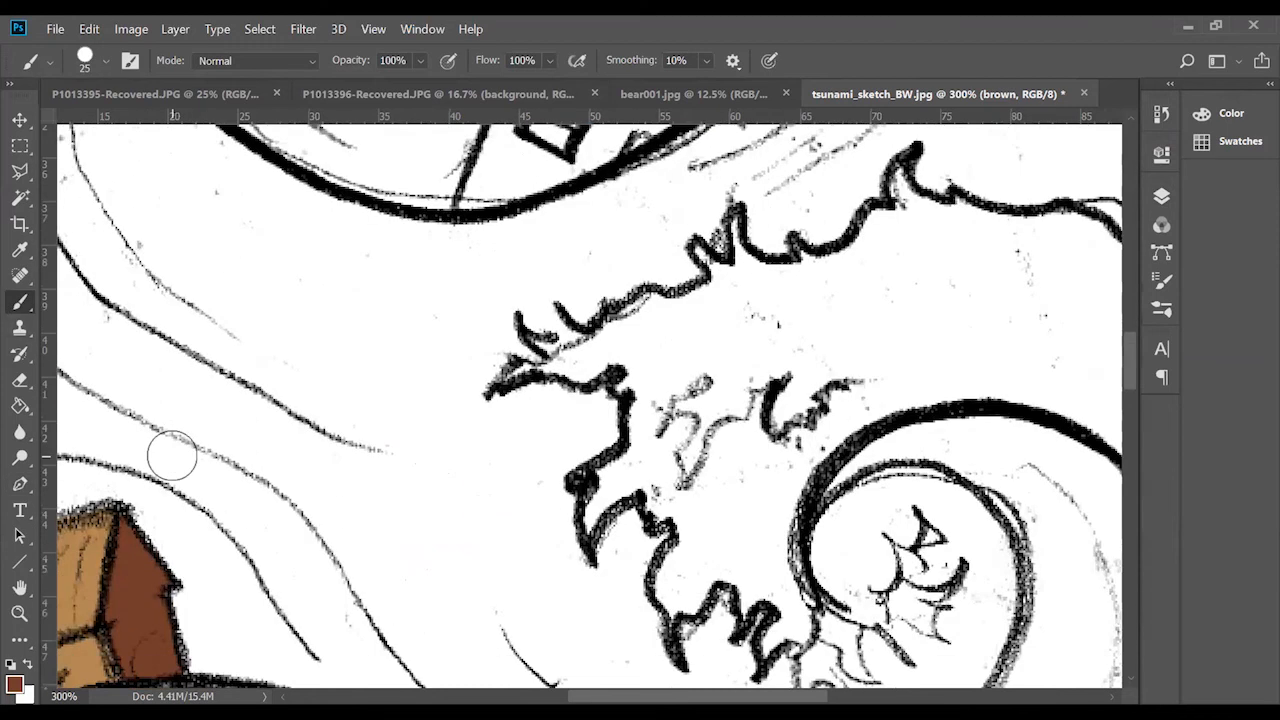
{"action": "left_click", "coordinate": [18, 252]}
{"action": "left_click", "coordinate": [95, 648]}
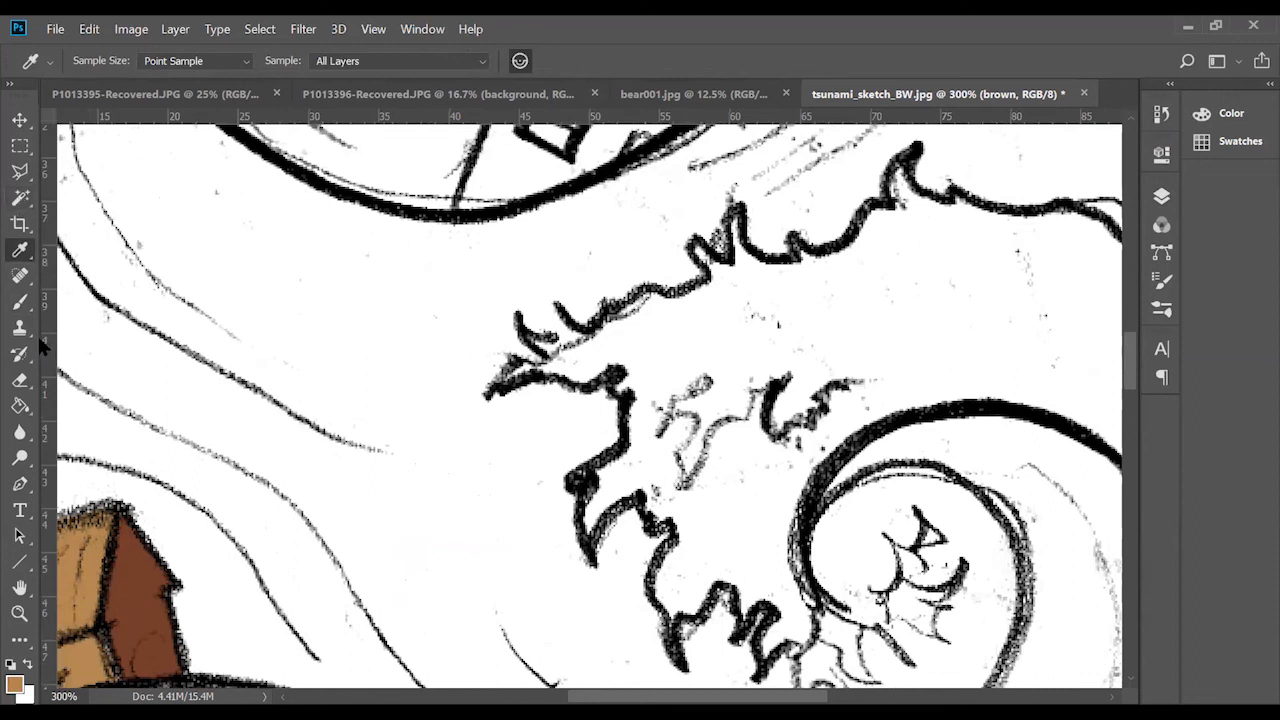
{"action": "left_click", "coordinate": [20, 300]}
Paint the upper house's wall light brown on the light brown layer with a size 15 brush, leaving the window unpainted.
{"action": "scroll", "coordinate": [456, 190], "scroll_direction": "up", "scroll_amount": 3}
{"action": "scroll", "coordinate": [456, 190], "scroll_direction": "up", "scroll_amount": 2}
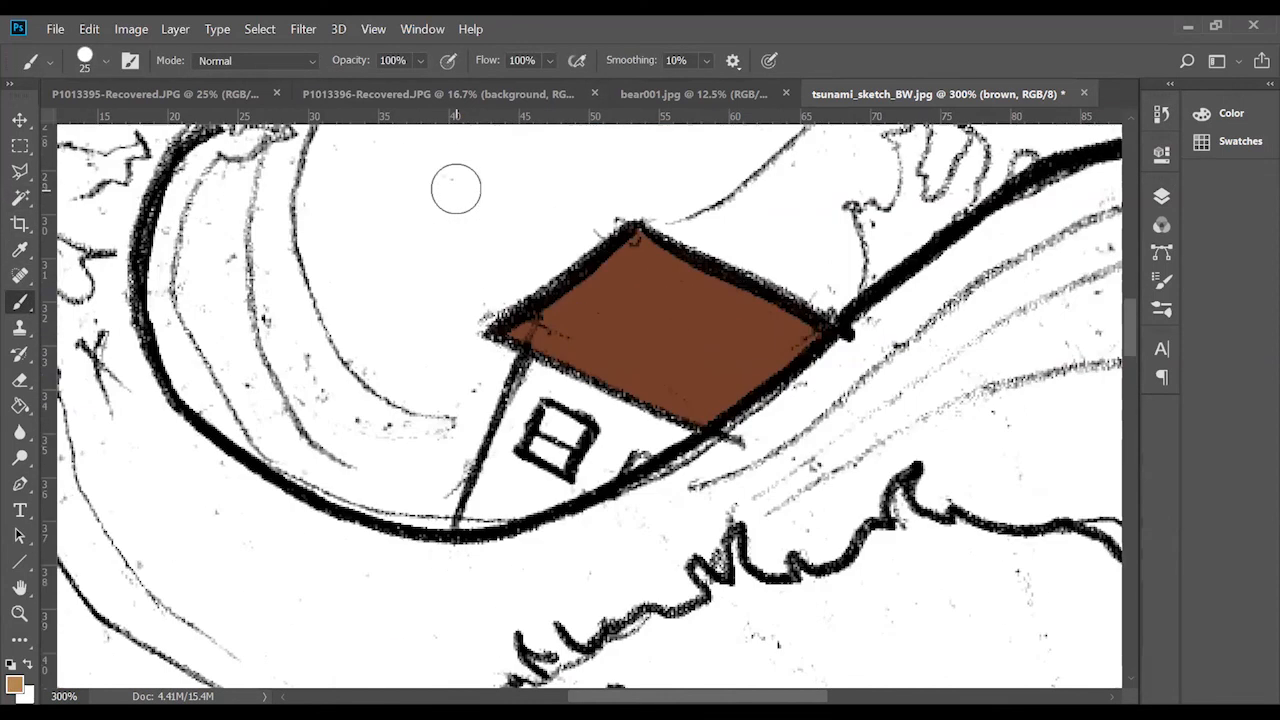
{"action": "left_click", "coordinate": [1161, 196]}
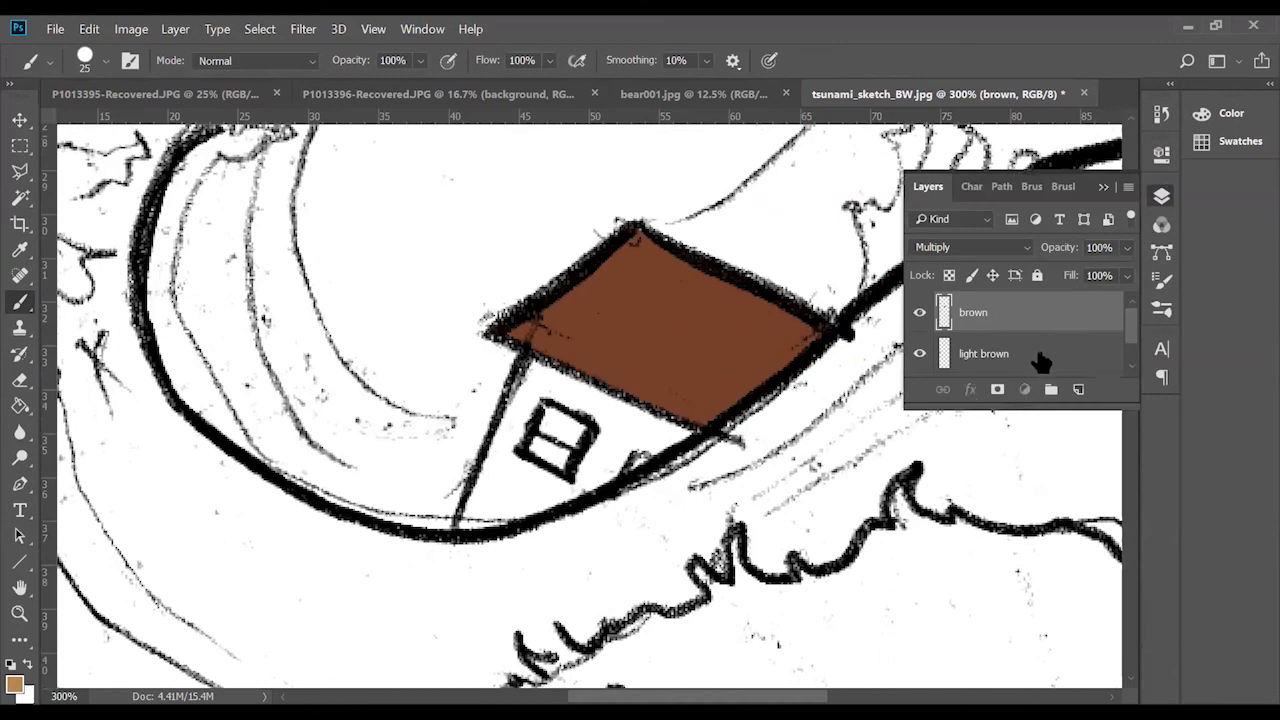
{"action": "left_click", "coordinate": [1040, 358]}
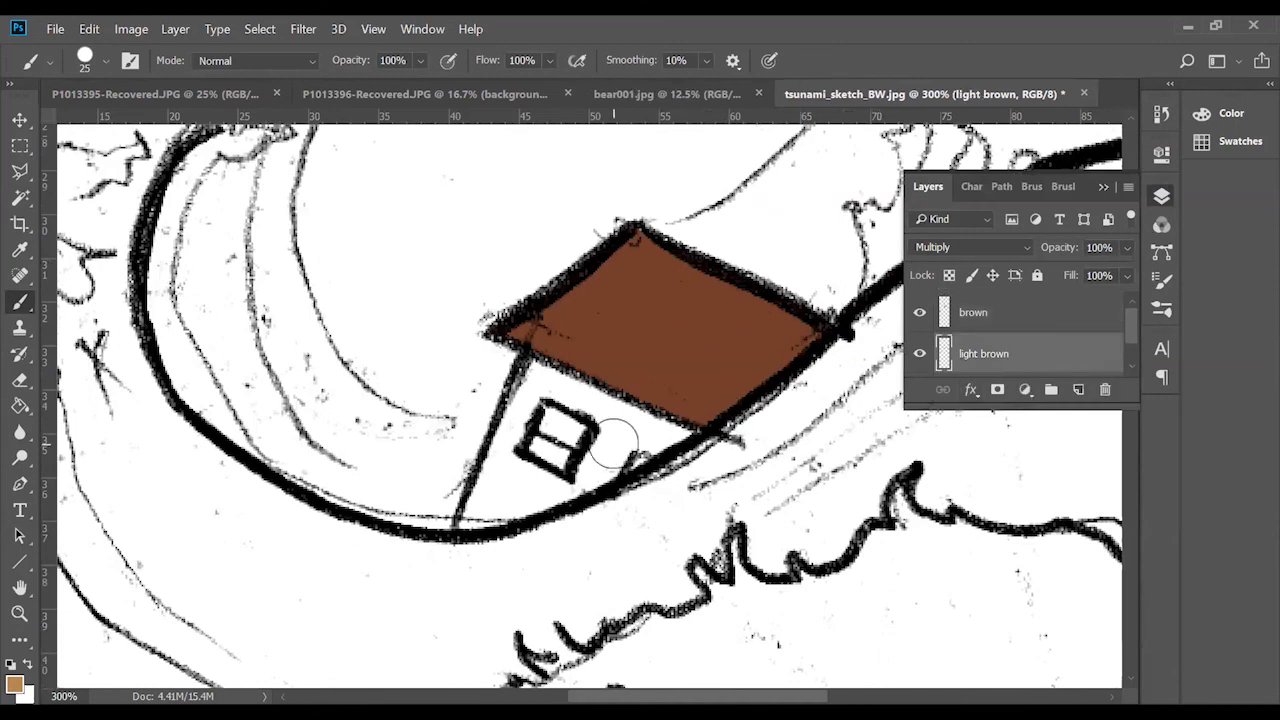
{"action": "key", "text": "bracketleft"}
{"action": "key", "text": "bracketleft"}
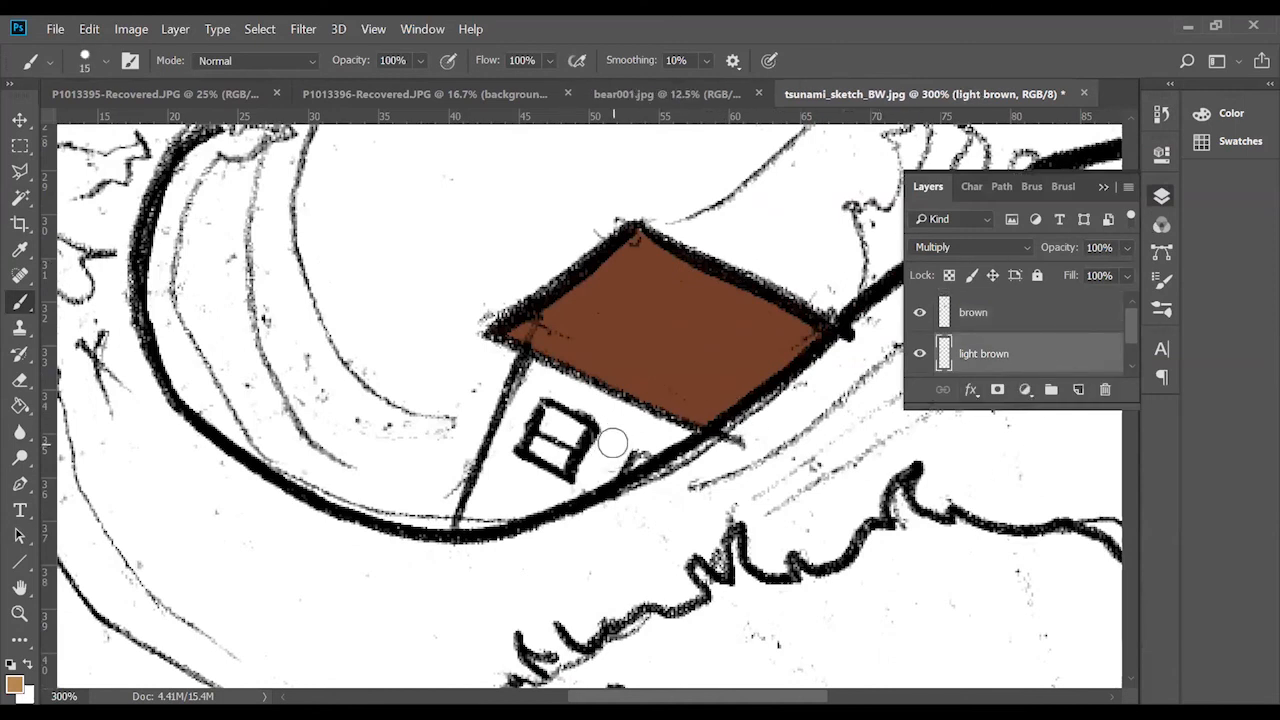
{"action": "left_click", "coordinate": [658, 437]}
{"action": "mouse_move", "coordinate": [658, 437]}
{"action": "left_mouse_down"}
{"action": "mouse_move", "coordinate": [607, 430]}
{"action": "mouse_move", "coordinate": [688, 432]}
{"action": "mouse_move", "coordinate": [524, 380]}
{"action": "mouse_move", "coordinate": [565, 380]}
{"action": "mouse_move", "coordinate": [628, 418]}
{"action": "mouse_move", "coordinate": [592, 469]}
{"action": "left_mouse_up"}
{"action": "mouse_move", "coordinate": [570, 490]}
{"action": "left_mouse_down"}
{"action": "mouse_move", "coordinate": [499, 460]}
{"action": "mouse_move", "coordinate": [532, 389]}
{"action": "mouse_move", "coordinate": [469, 520]}
{"action": "mouse_move", "coordinate": [553, 495]}
{"action": "mouse_move", "coordinate": [507, 488]}
{"action": "mouse_move", "coordinate": [517, 505]}
{"action": "mouse_move", "coordinate": [562, 496]}
{"action": "mouse_move", "coordinate": [624, 430]}
{"action": "left_mouse_up"}
Hide the line layer to examine the flat color shapes of both houses, and show the line layer again.
{"action": "scroll", "coordinate": [1005, 345], "scroll_direction": "down", "scroll_amount": 1}
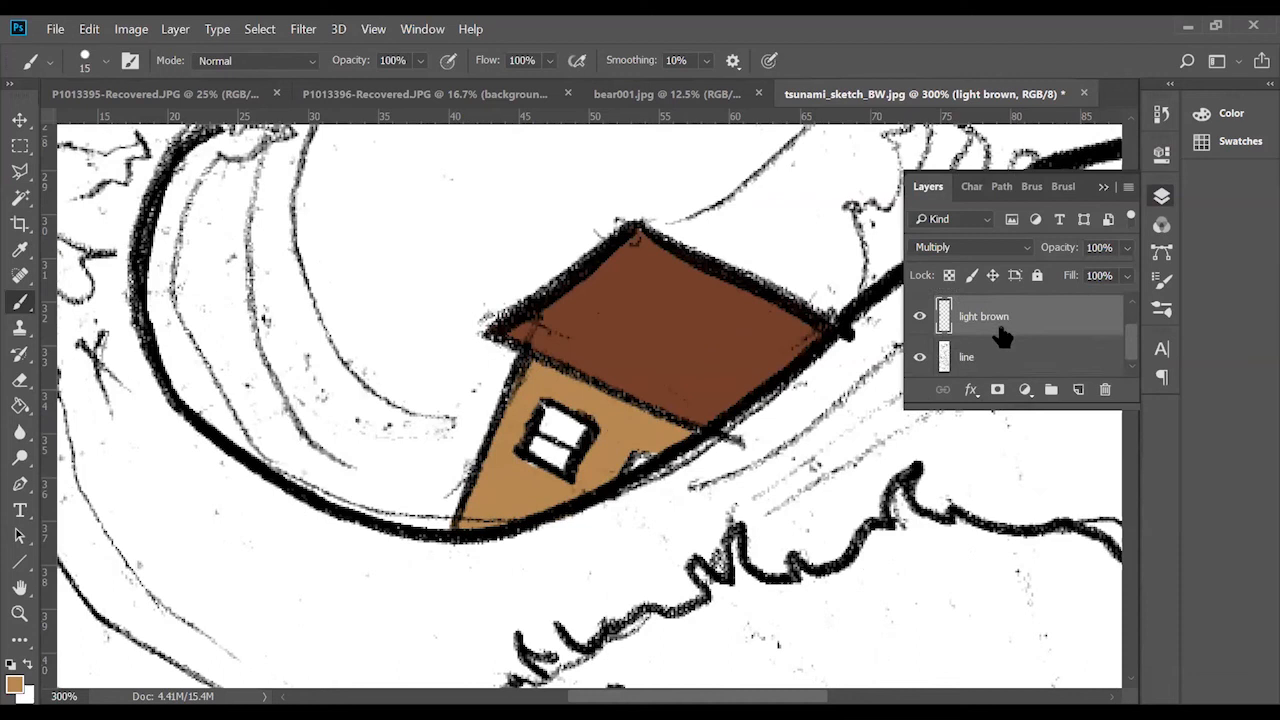
{"action": "left_click", "coordinate": [919, 357]}
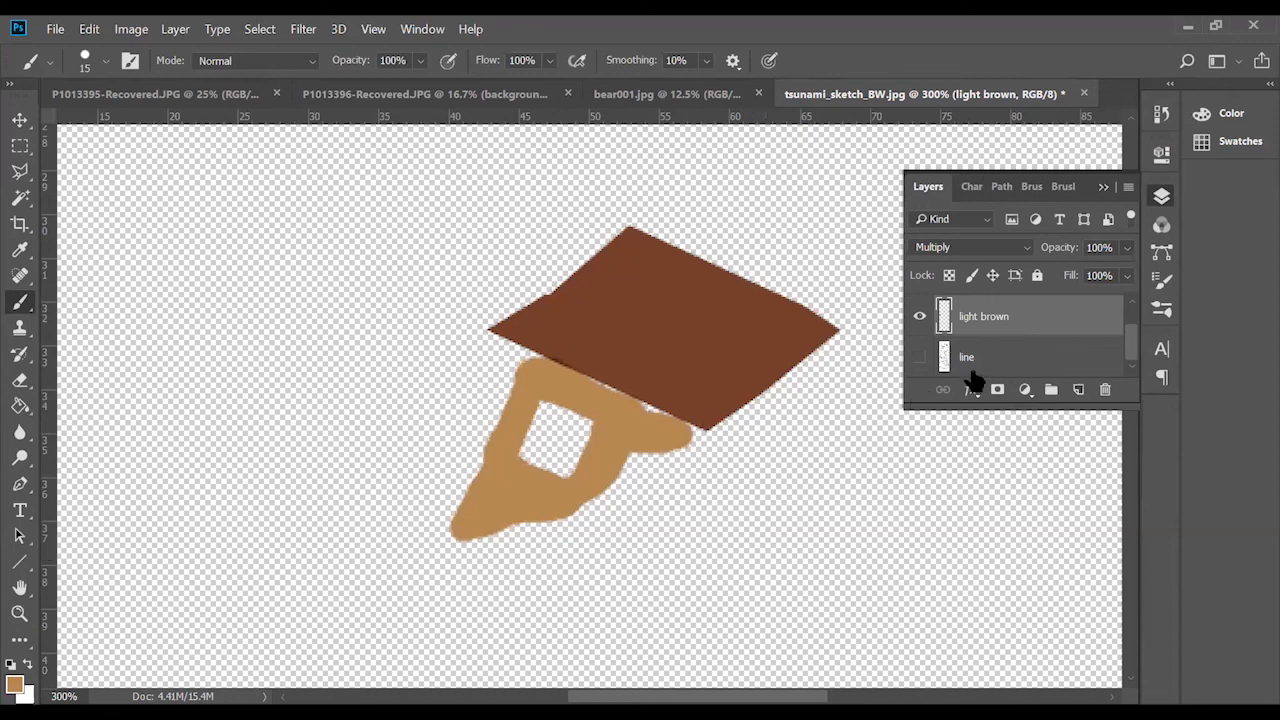
{"action": "key", "text": "ctrl+minus"}
{"action": "key", "text": "ctrl+minus"}
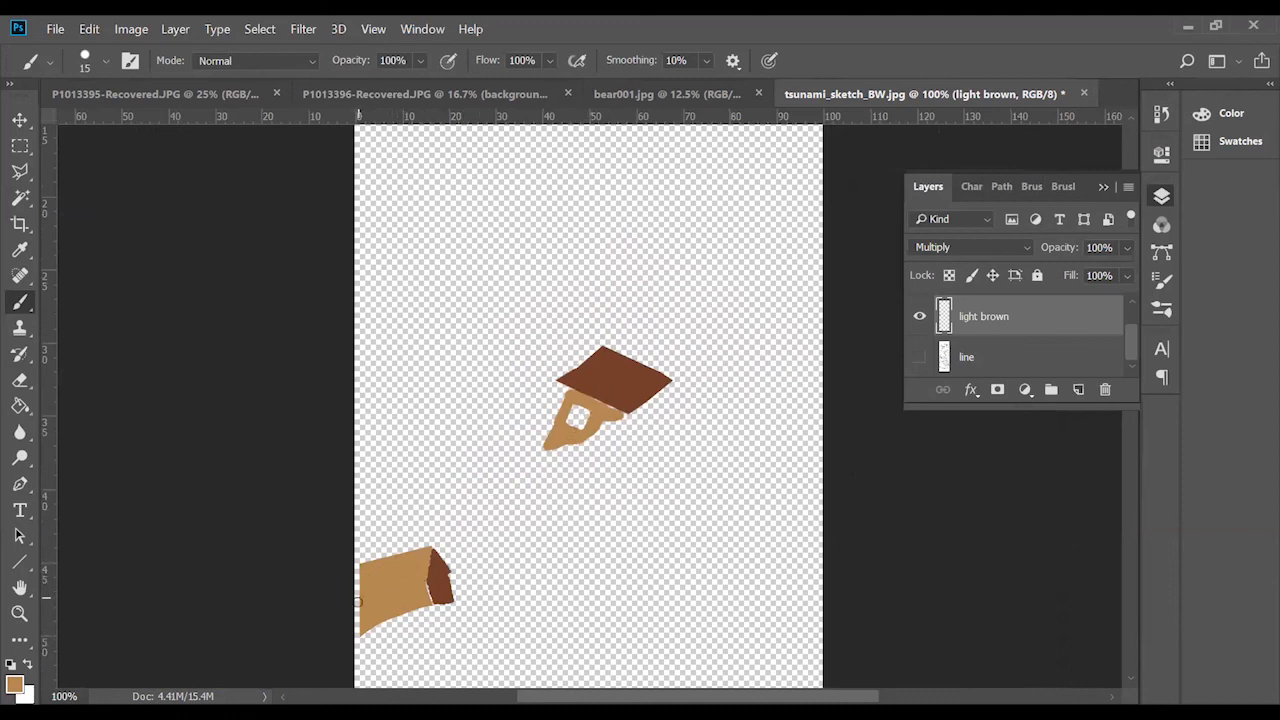
{"action": "key", "text": "ctrl+plus"}
{"action": "key", "text": "ctrl+plus"}
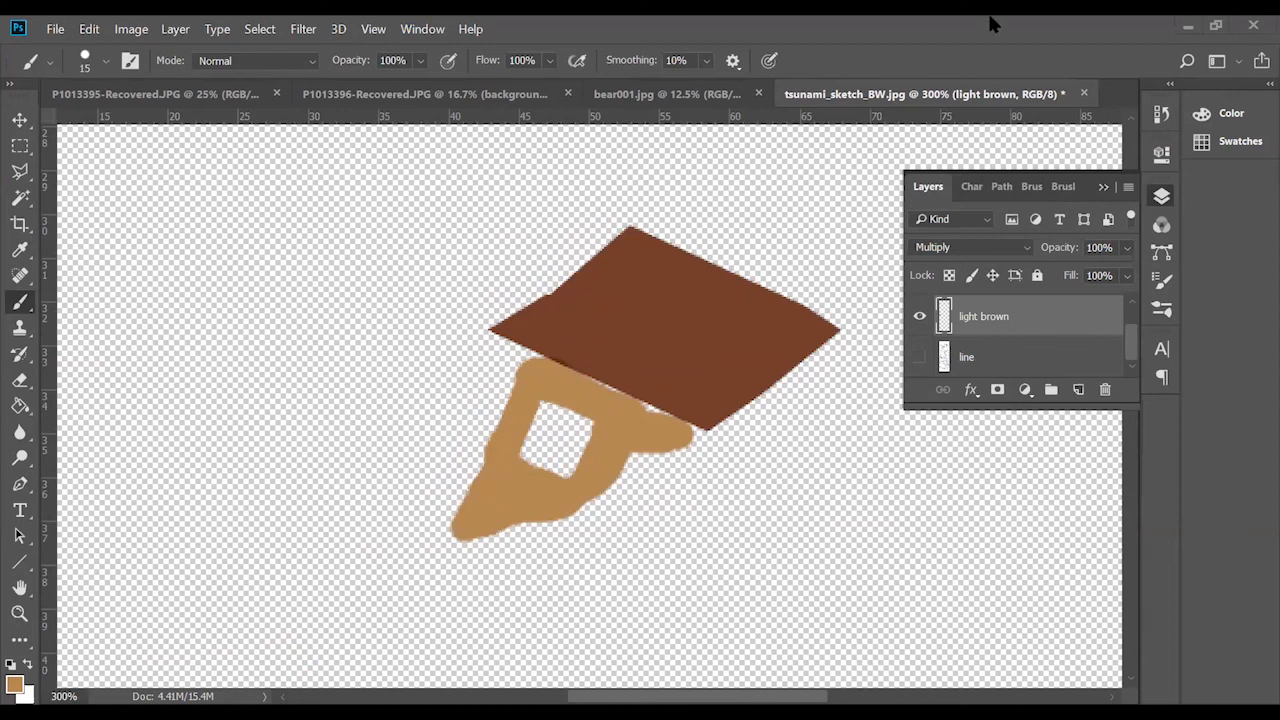
{"action": "left_click", "coordinate": [919, 358]}
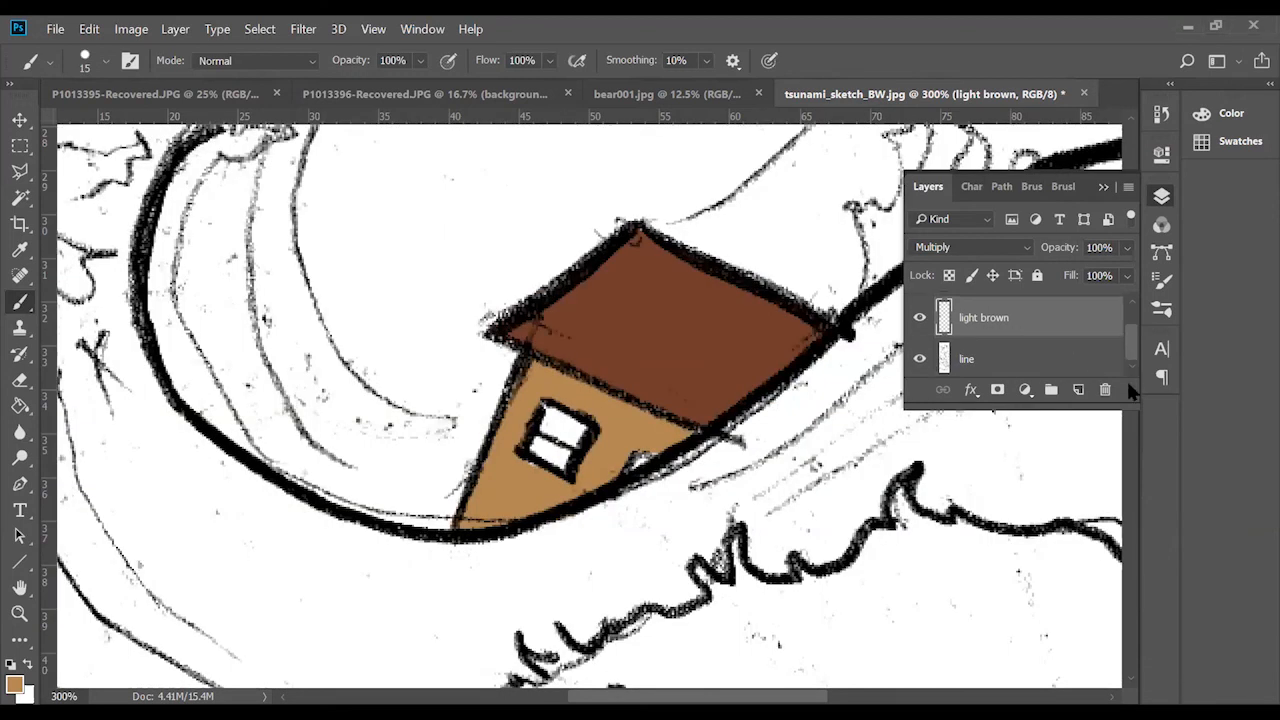
{"action": "left_click_drag", "start_coordinate": [1130, 345], "coordinate": [1125, 294]}
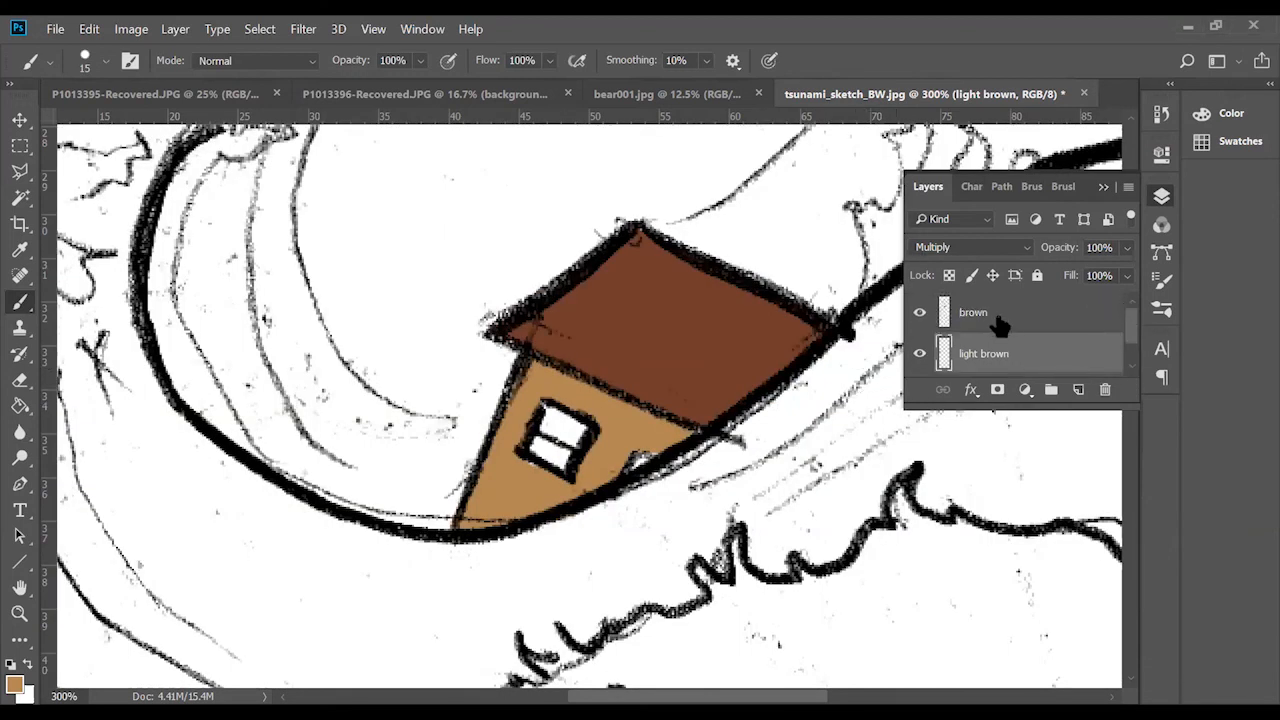
{"action": "scroll", "coordinate": [1000, 325], "scroll_direction": "down", "scroll_amount": 1}
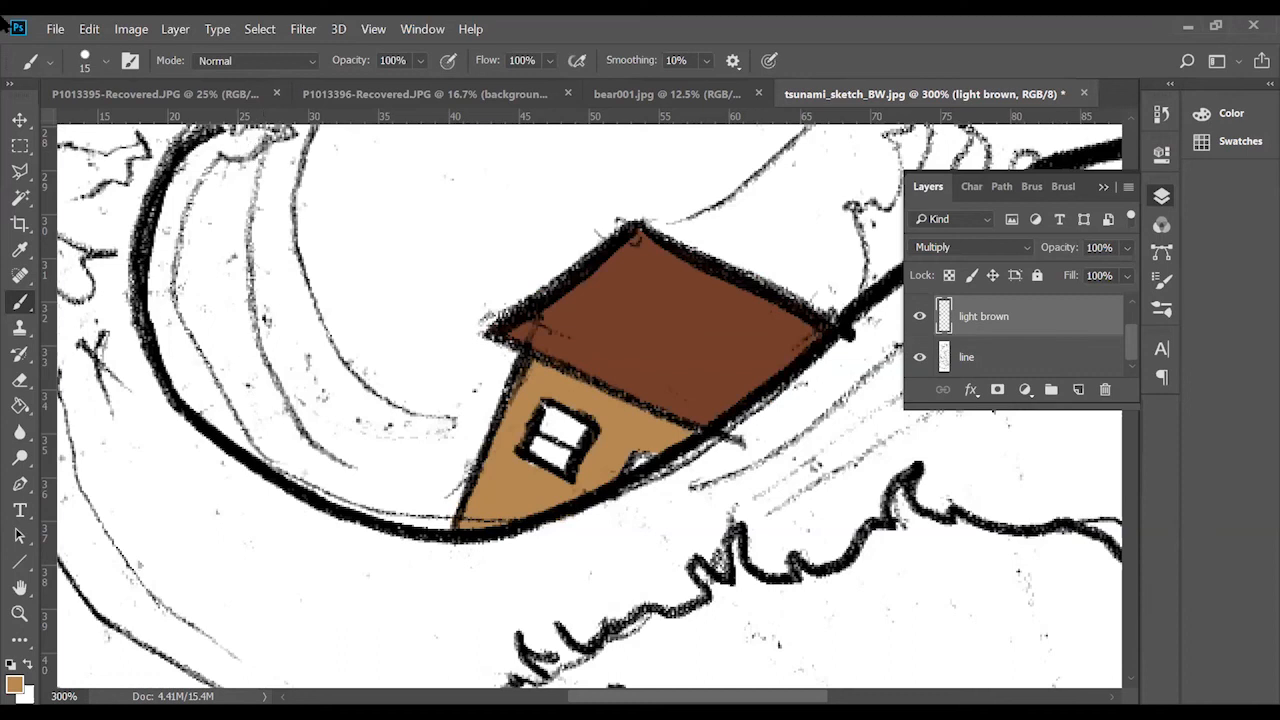
Save the layered document to the Desktop as the Photoshop file tsunami_sketch_color with Maximize Compatibility enabled.
{"action": "left_click", "coordinate": [55, 29]}
{"action": "left_click", "coordinate": [97, 241]}
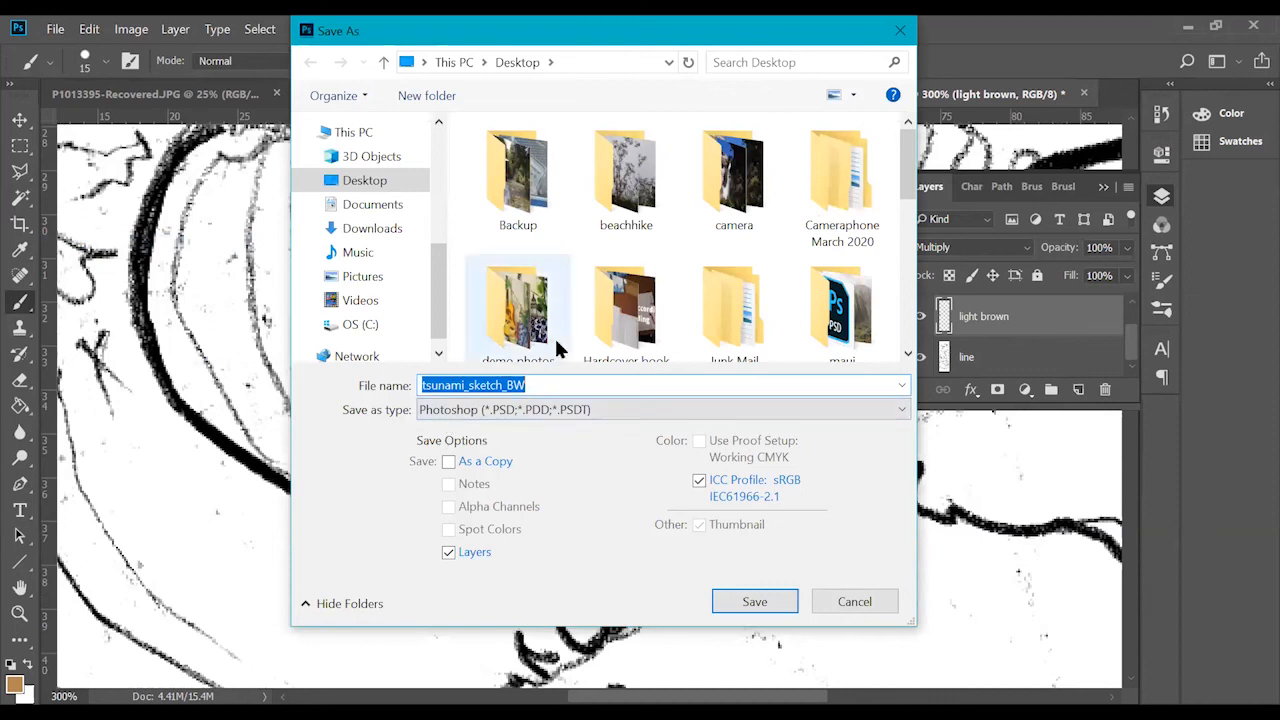
{"action": "left_click", "coordinate": [508, 386]}
{"action": "left_click_drag", "start_coordinate": [503, 388], "coordinate": [627, 390]}
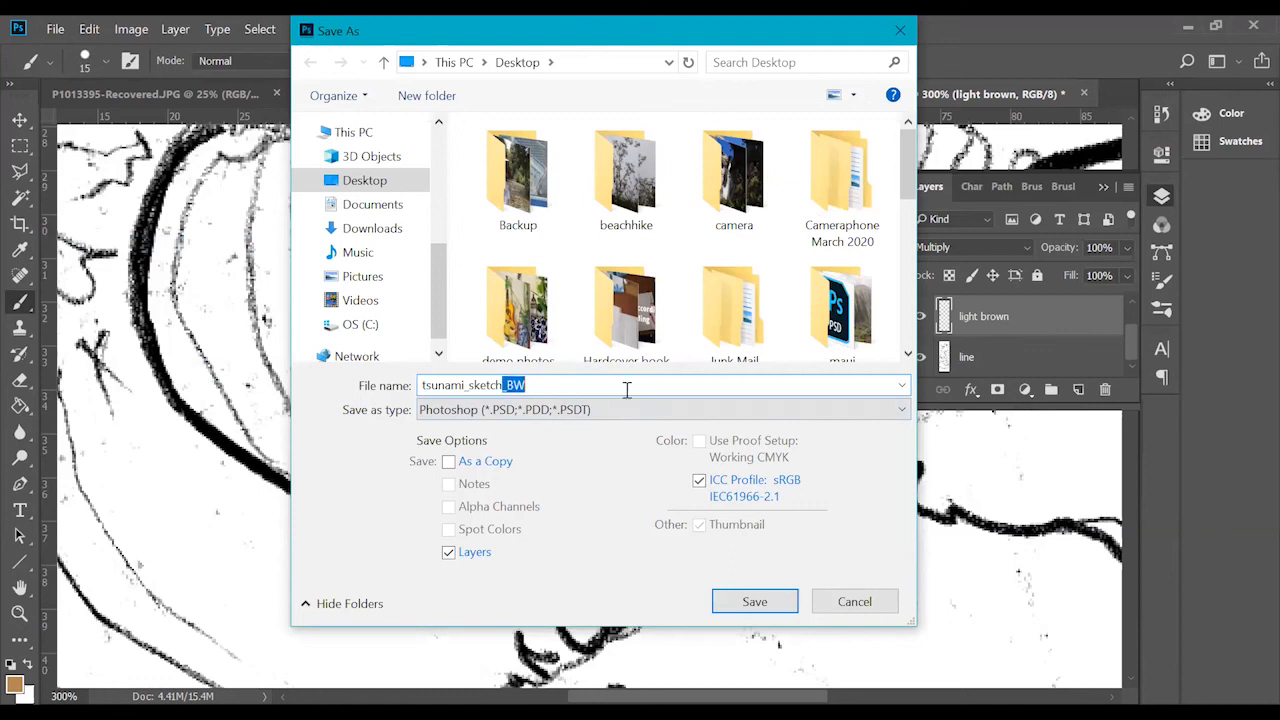
{"action": "type", "text": "_color"}
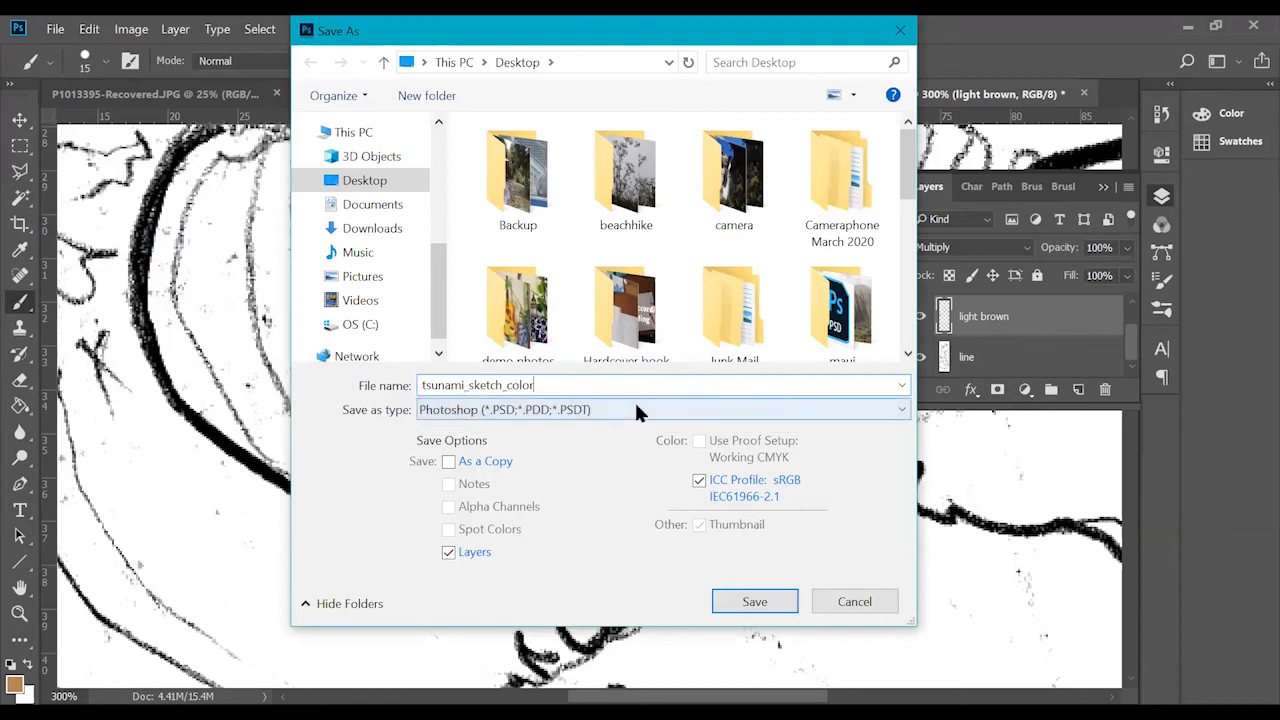
{"action": "left_click", "coordinate": [750, 602]}
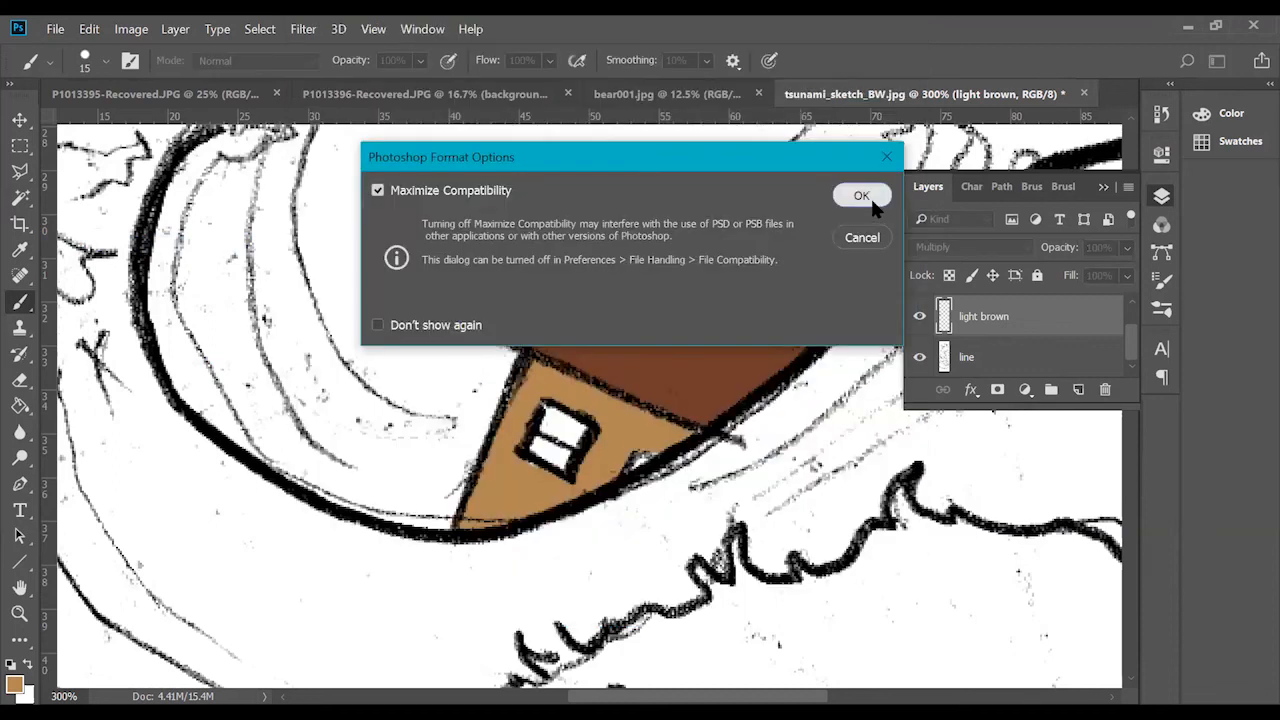
{"action": "left_click", "coordinate": [862, 196]}
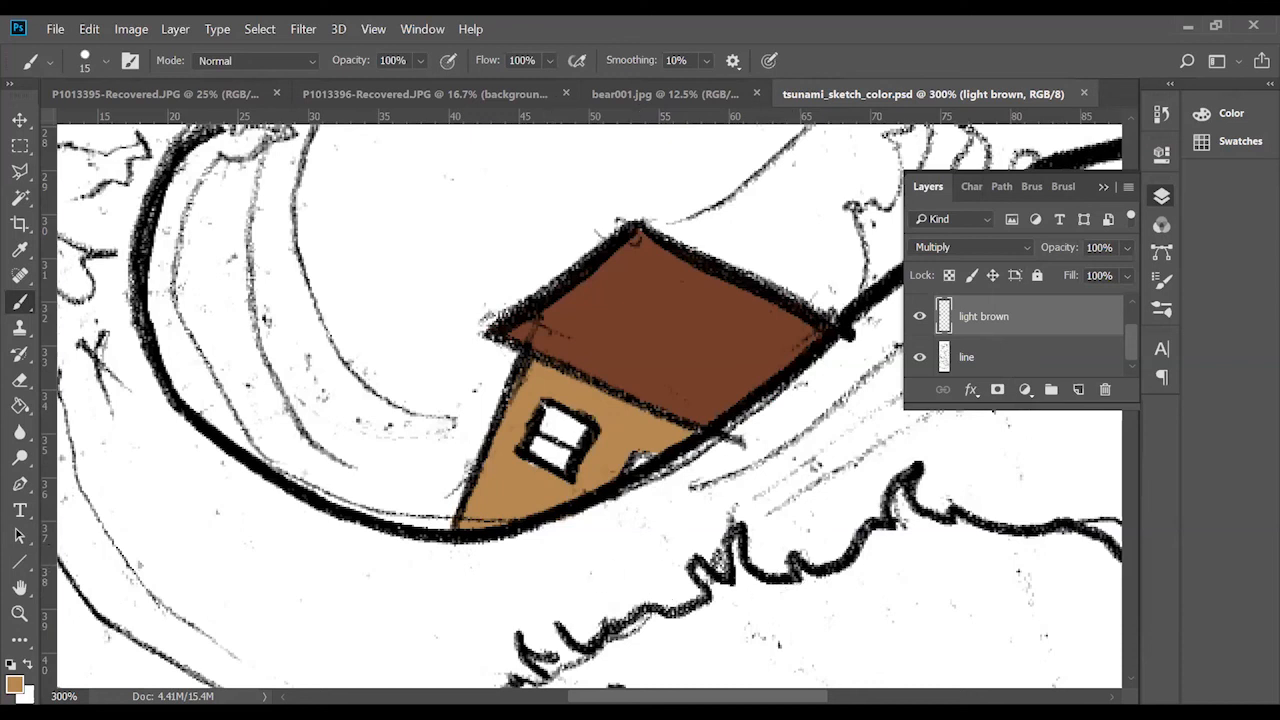
Examine the whole tsunami sketch with its colored houses at 25% zoom.
{"action": "key", "text": "ctrl+minus"}
{"action": "key", "text": "ctrl+minus"}
{"action": "key", "text": "ctrl+minus"}
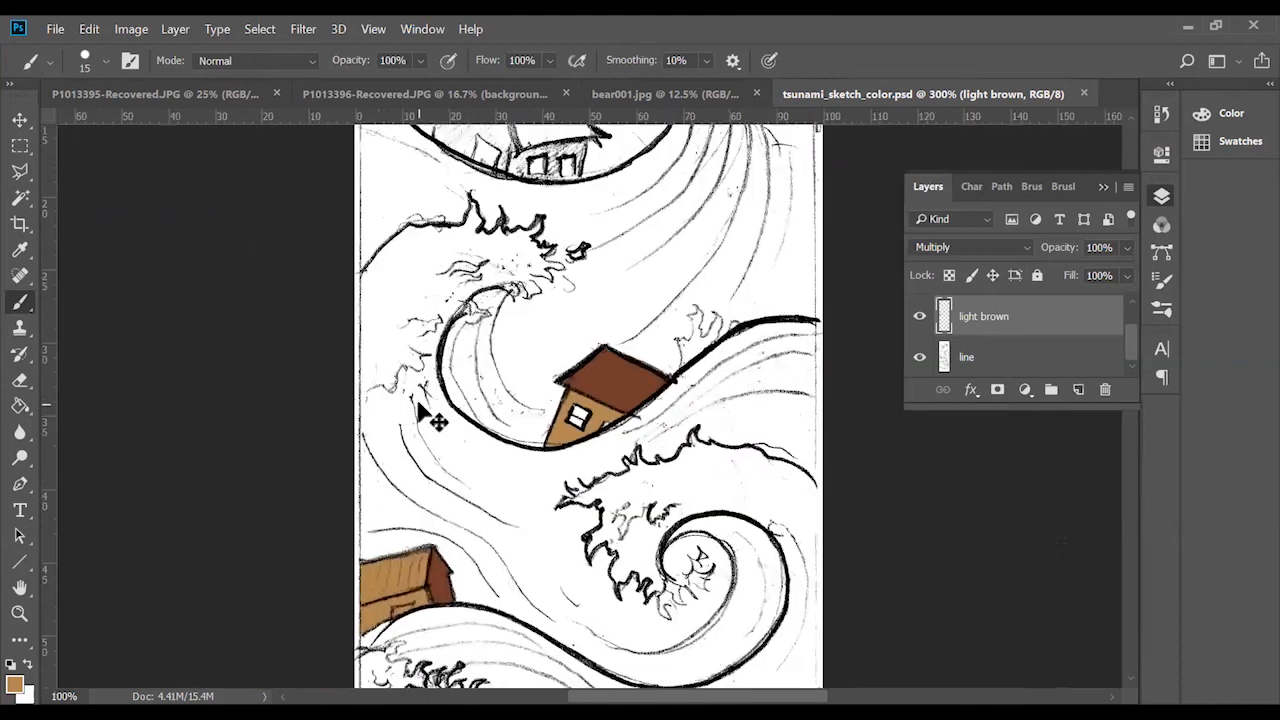
{"action": "key", "text": "ctrl+minus"}
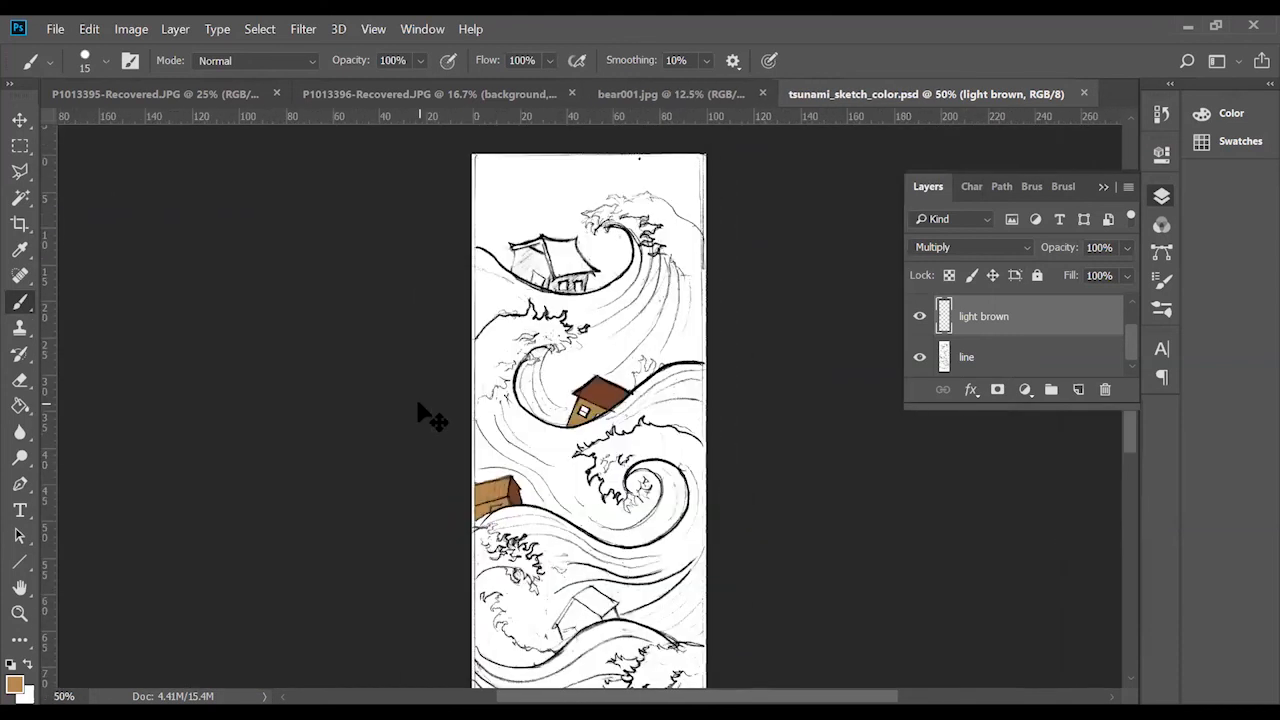
{"action": "key", "text": "ctrl+minus"}
{"action": "key", "text": "ctrl+minus"}
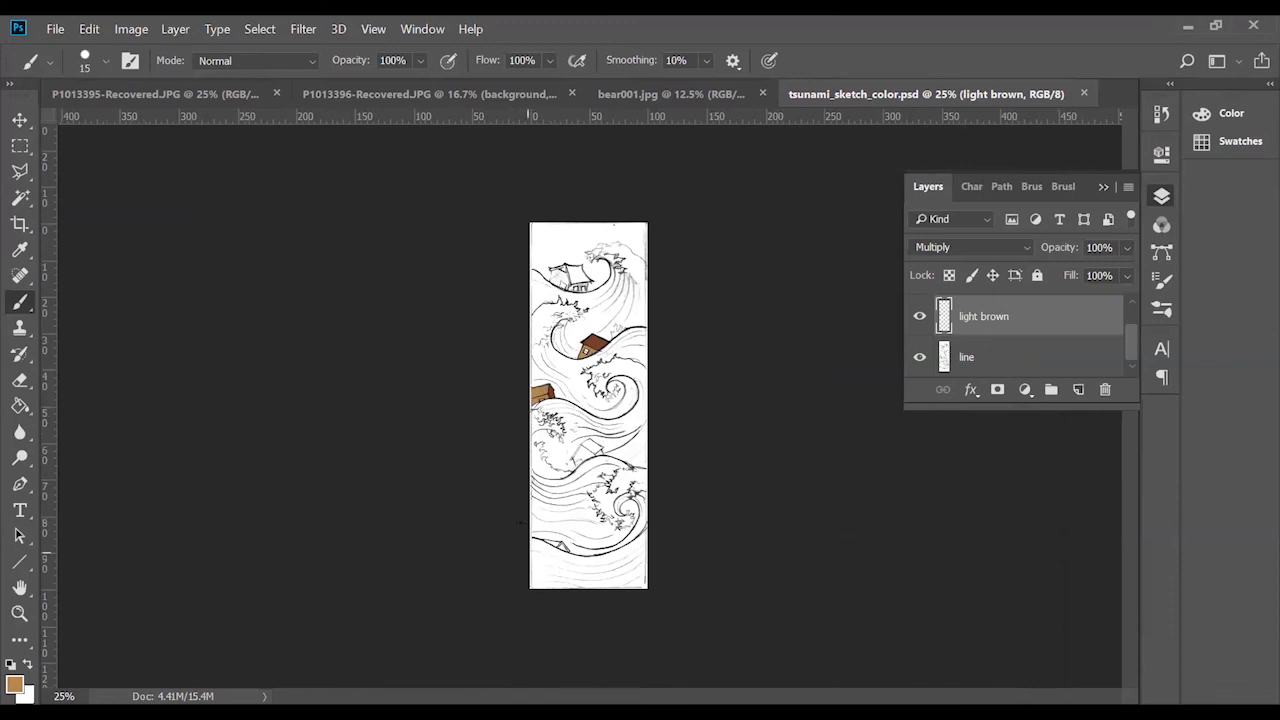